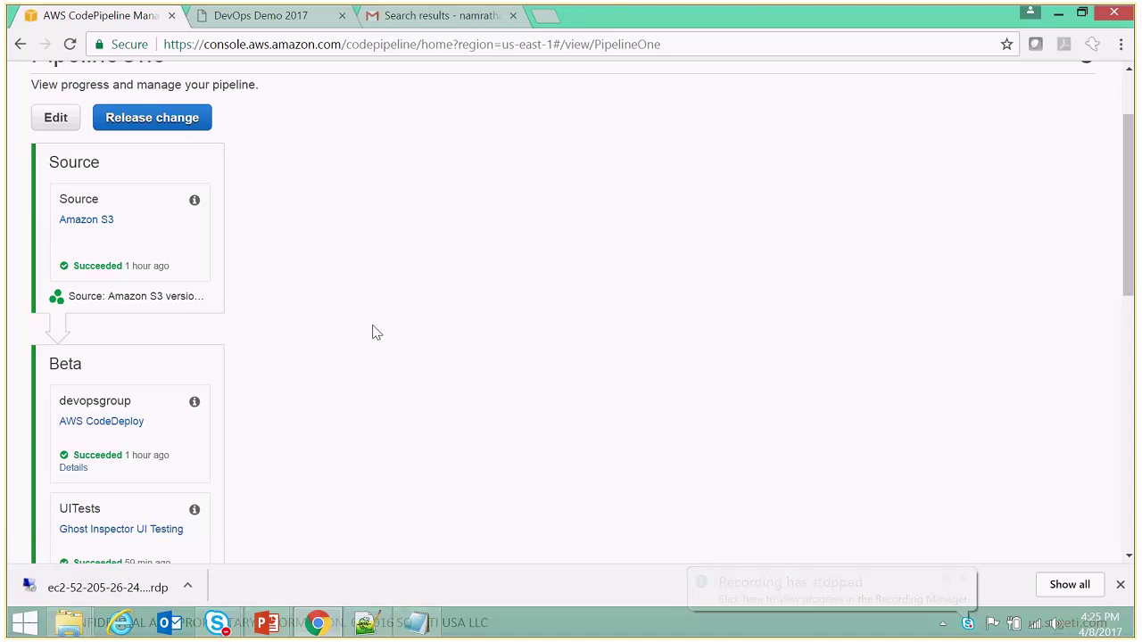
Review the PipelineOne stages from Source through Beta, LoadTesting and ProdApproval to ProdDeployment.
scroll(375, 331, "down", 1)
scroll(375, 332, "down", 1)
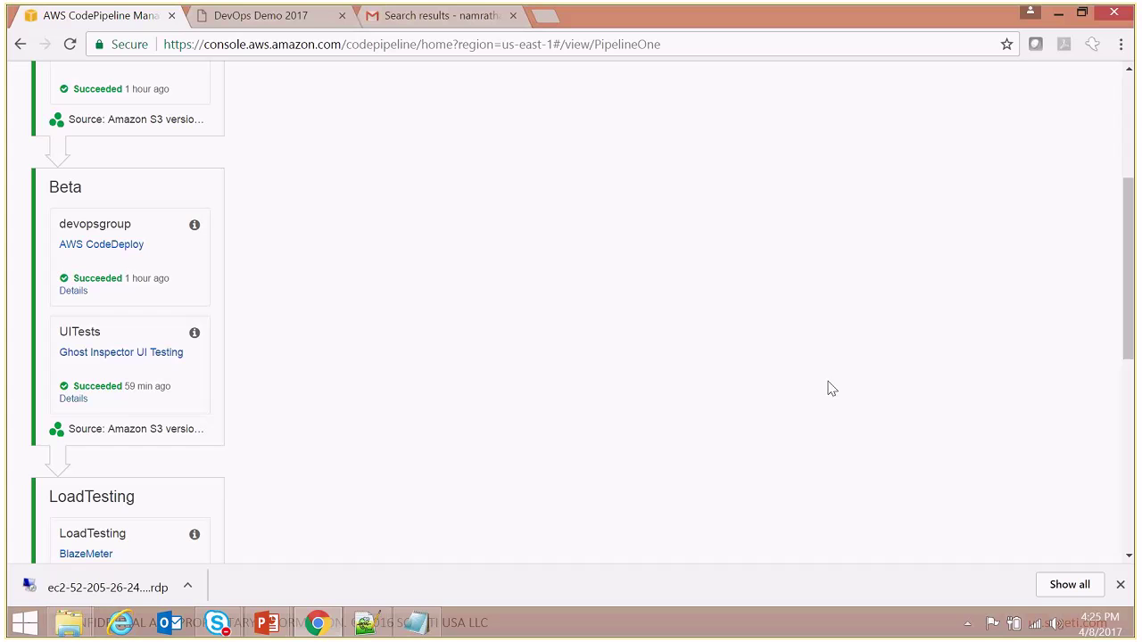
left_click_drag(1129, 331, 1129, 423)
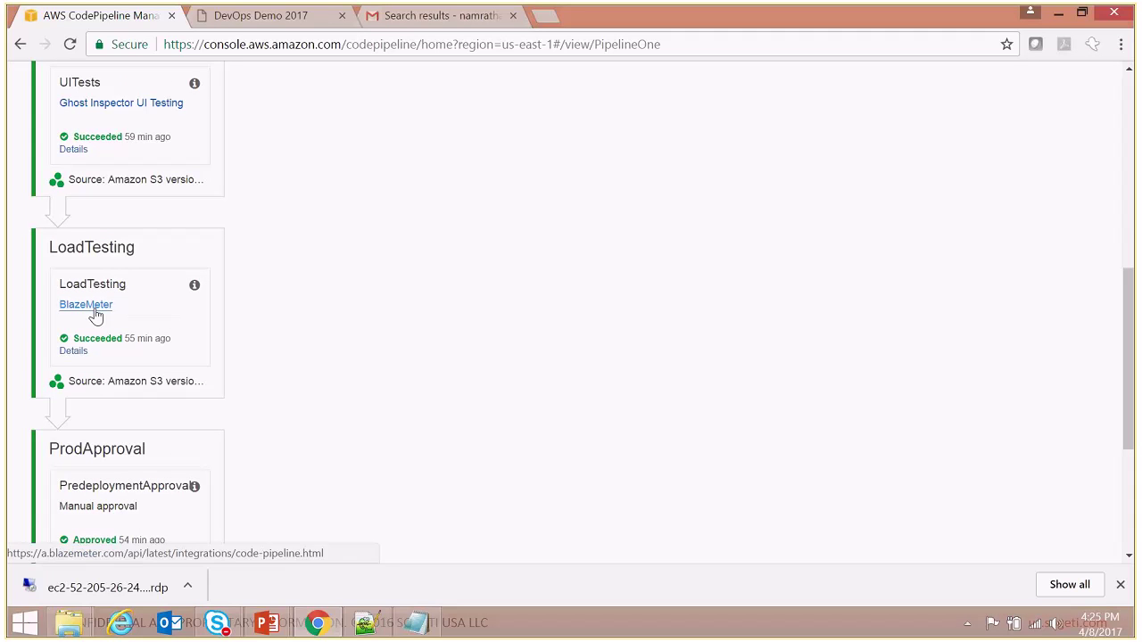
left_click_drag(1127, 436, 1132, 524)
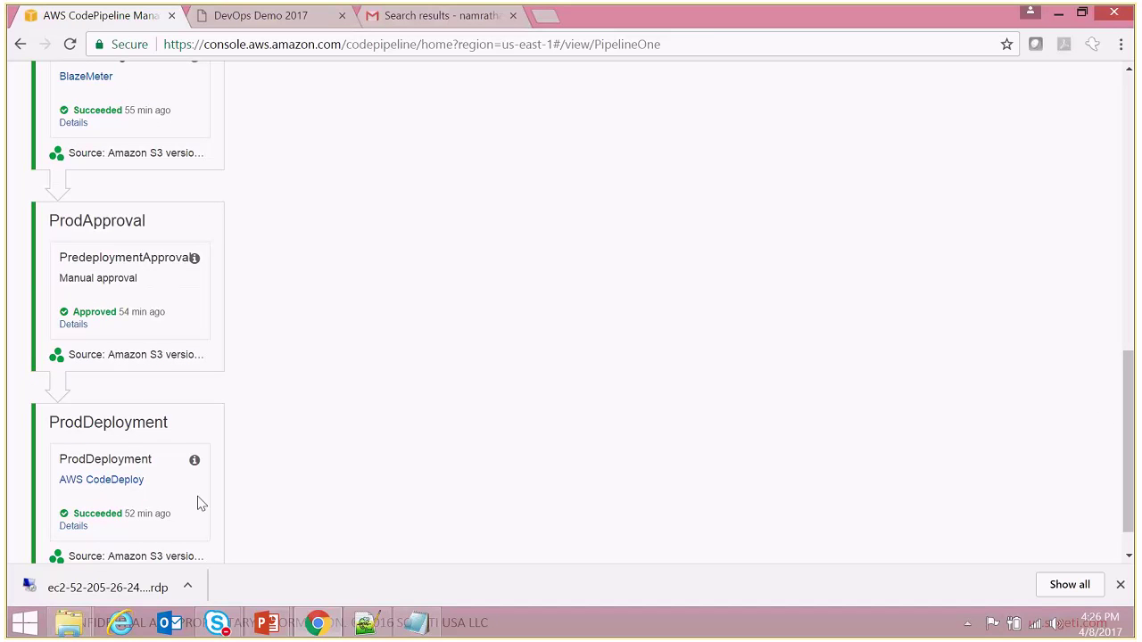
left_click_drag(1129, 412, 1120, 77)
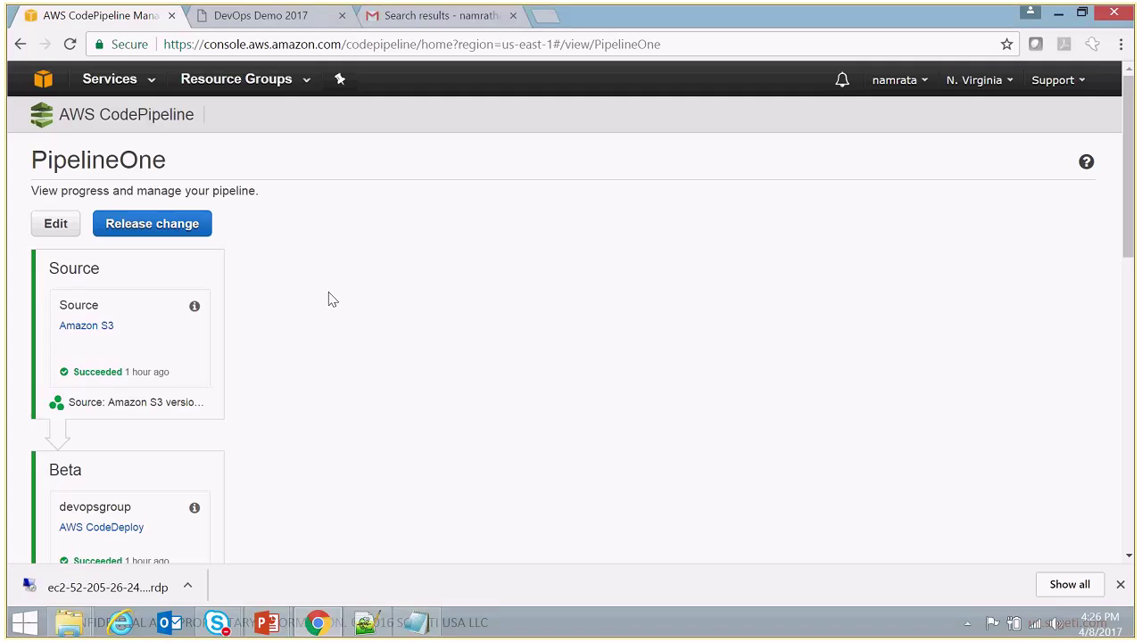
Open AWSCodePipeline-S3-AWSCodeDeploy_Windows.zip in the S3 bucket demobucket2017 and examine its overview details.
left_click(150, 83)
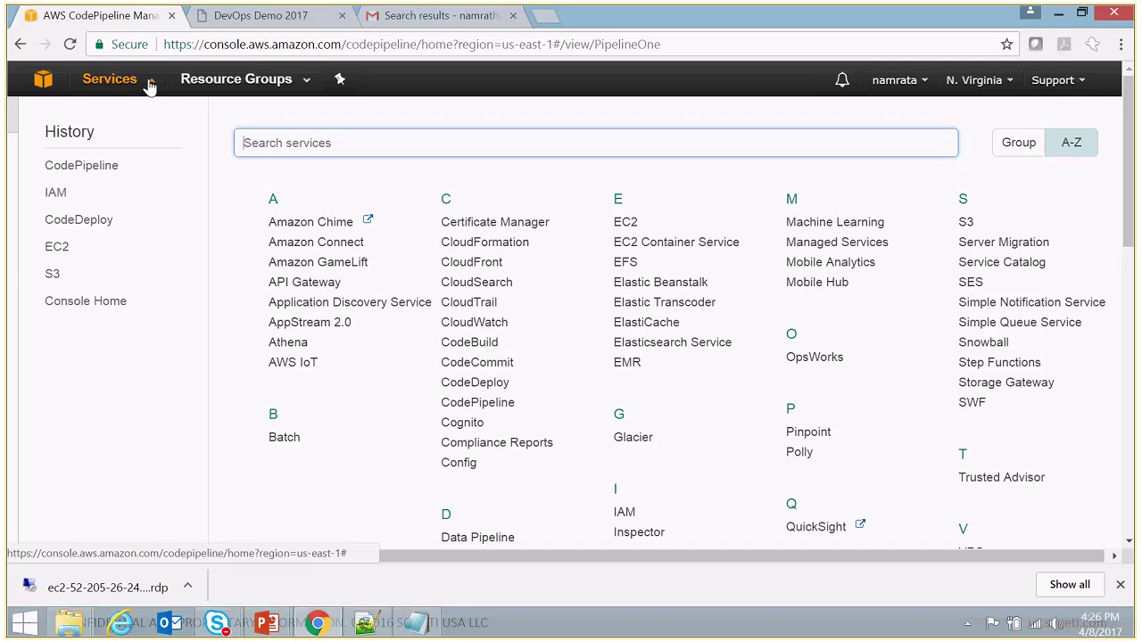
left_click(56, 275)
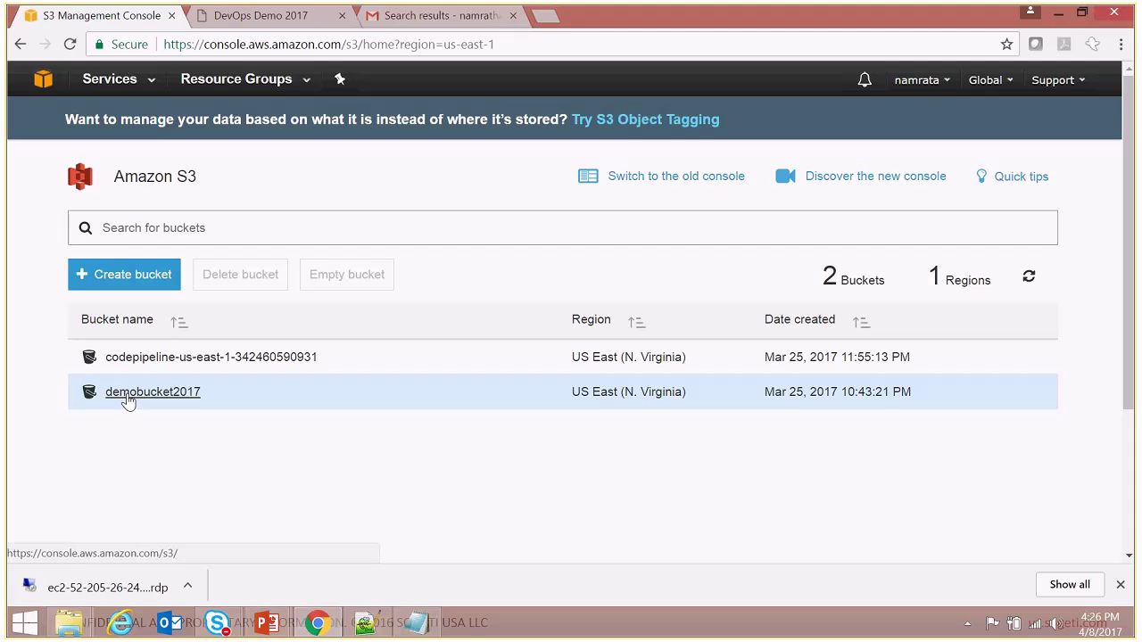
left_click(127, 397)
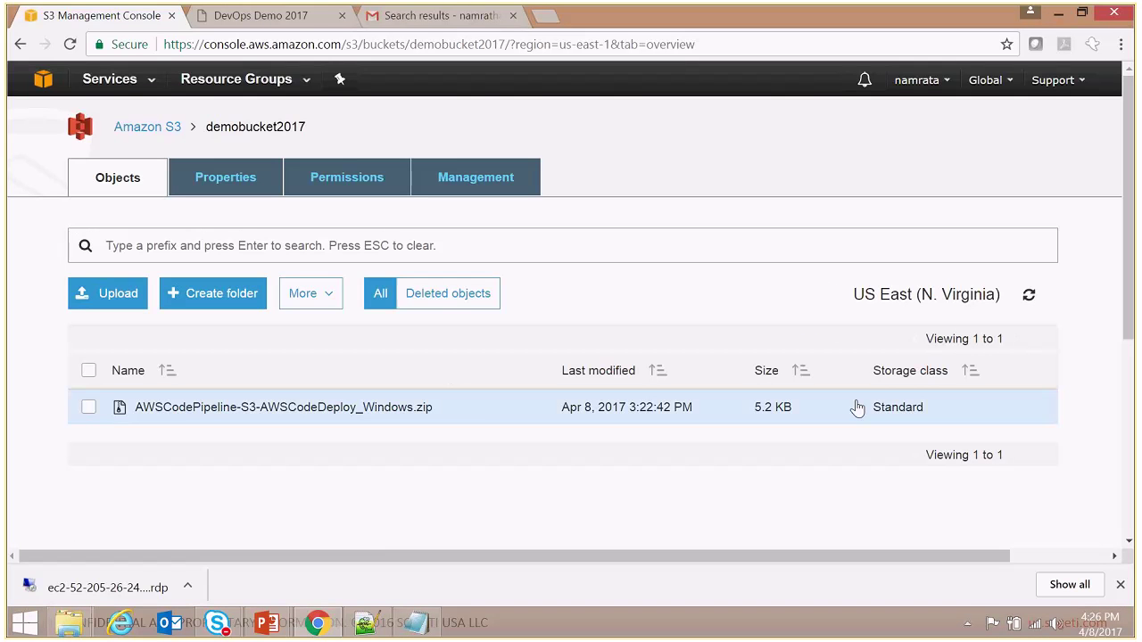
left_click(141, 404)
scroll(656, 381, "down", 1)
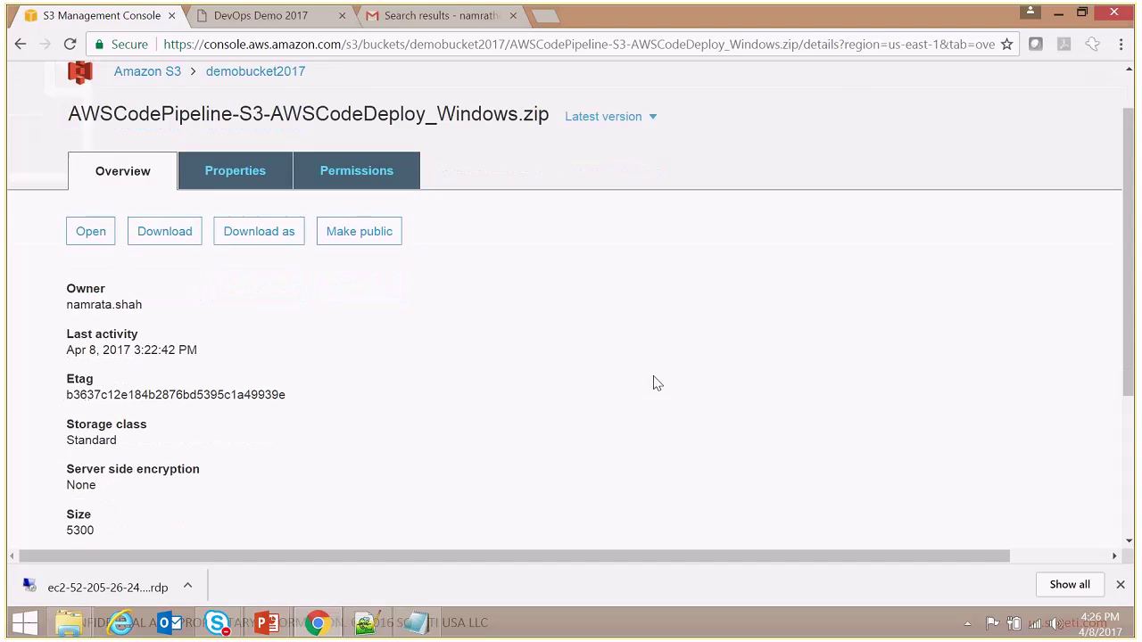
scroll(655, 381, "down", 2)
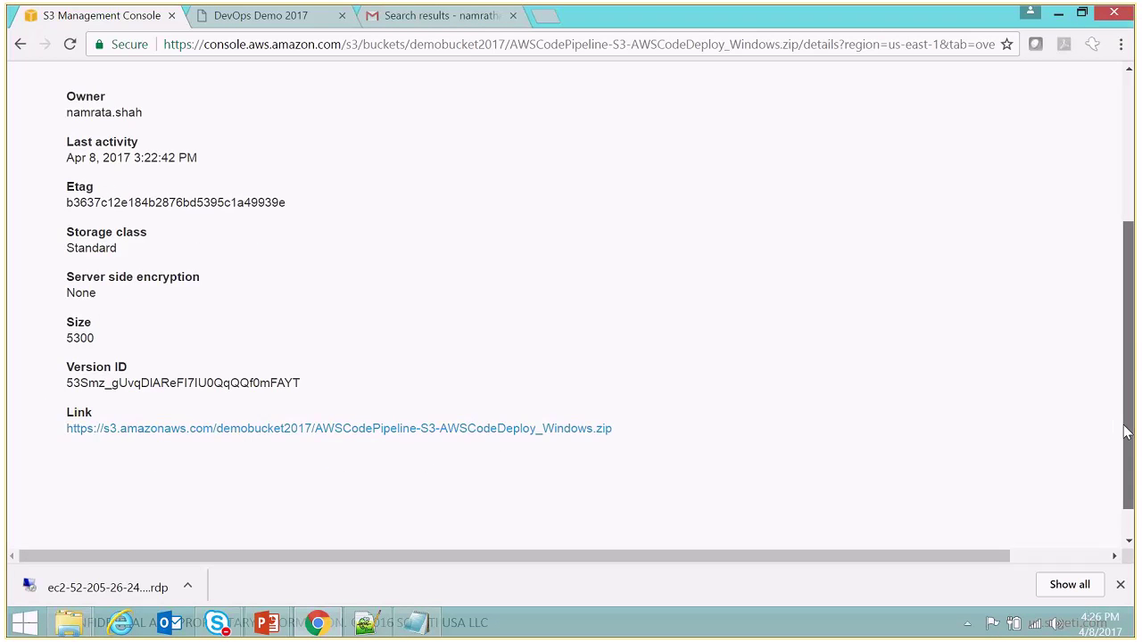
Open the running EC2 instances, select DevOpsDemo2017, and inspect its description and its security group's inbound rules.
left_click_drag(1126, 428, 1128, 285)
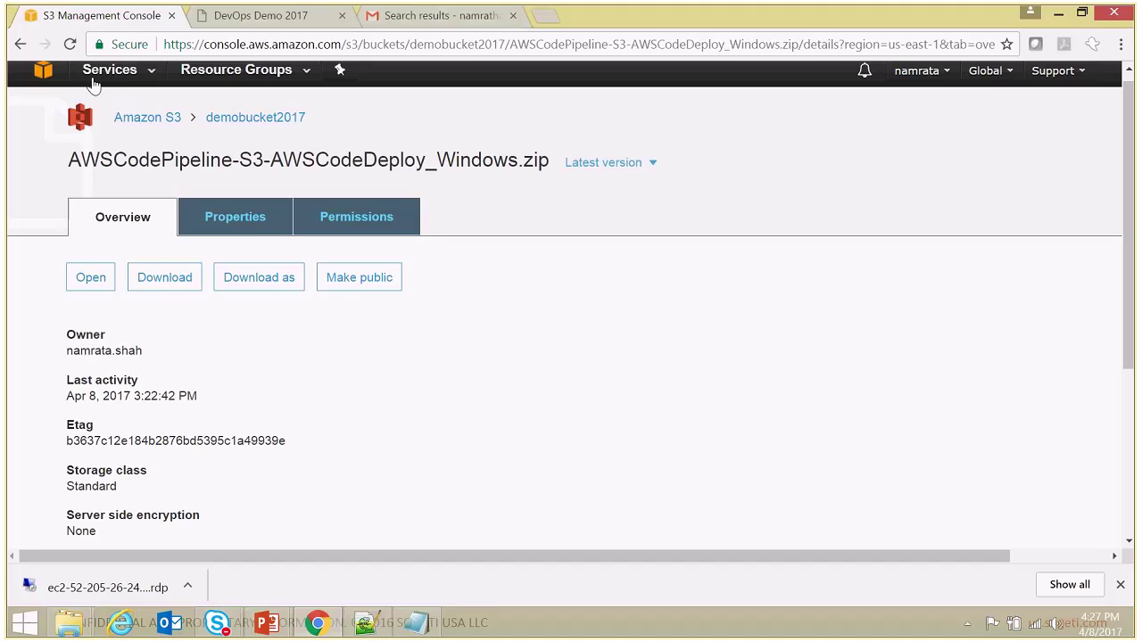
left_click(152, 76)
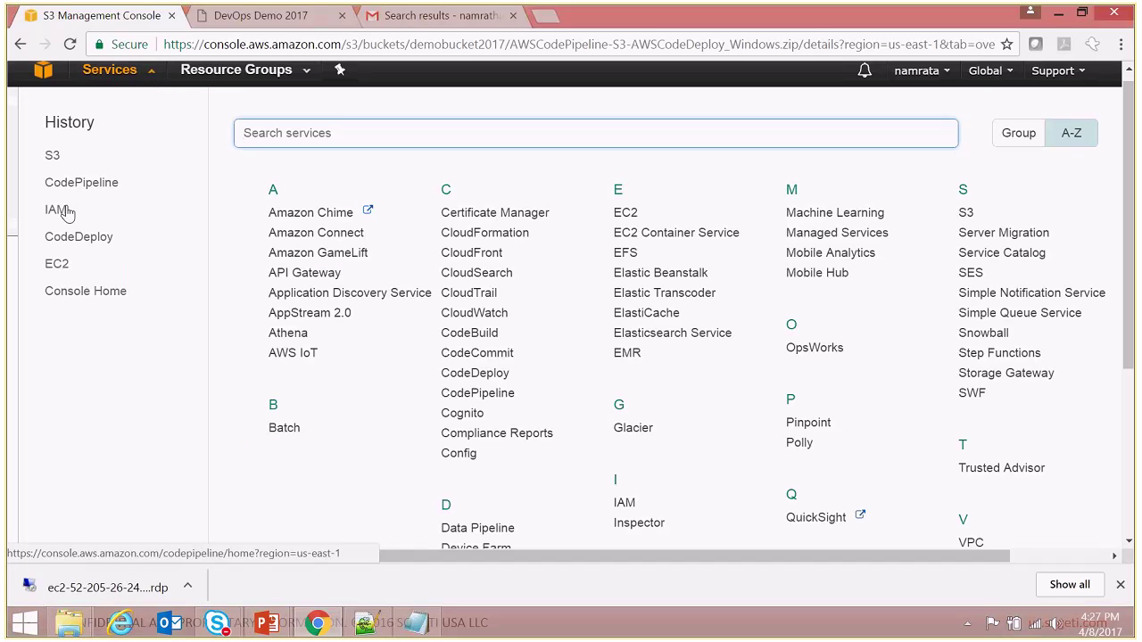
left_click(56, 266)
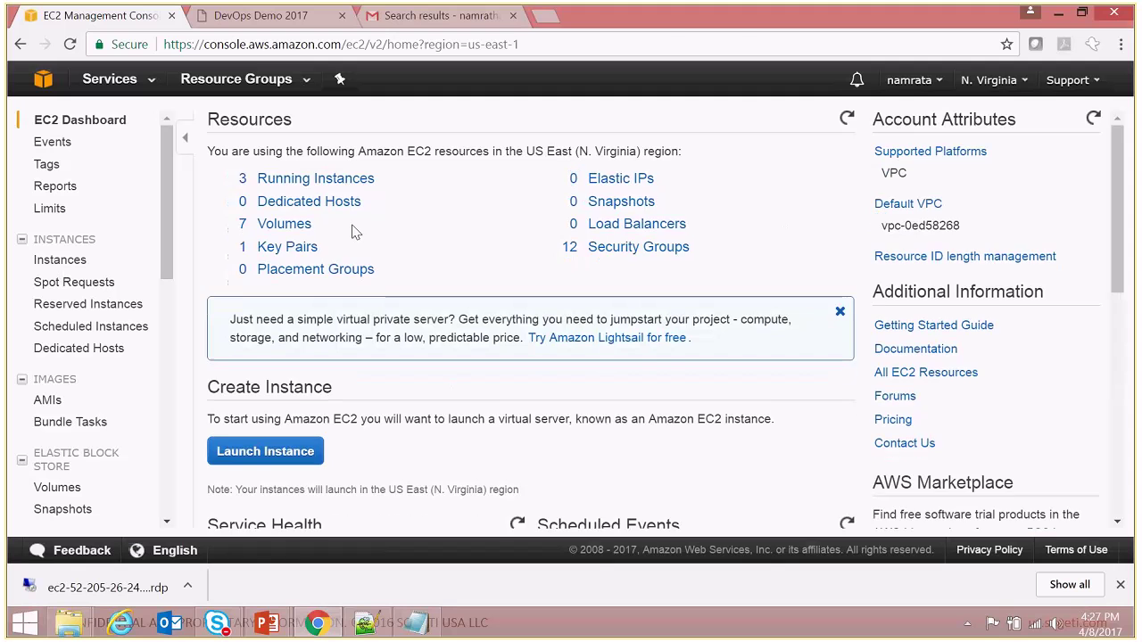
left_click(335, 180)
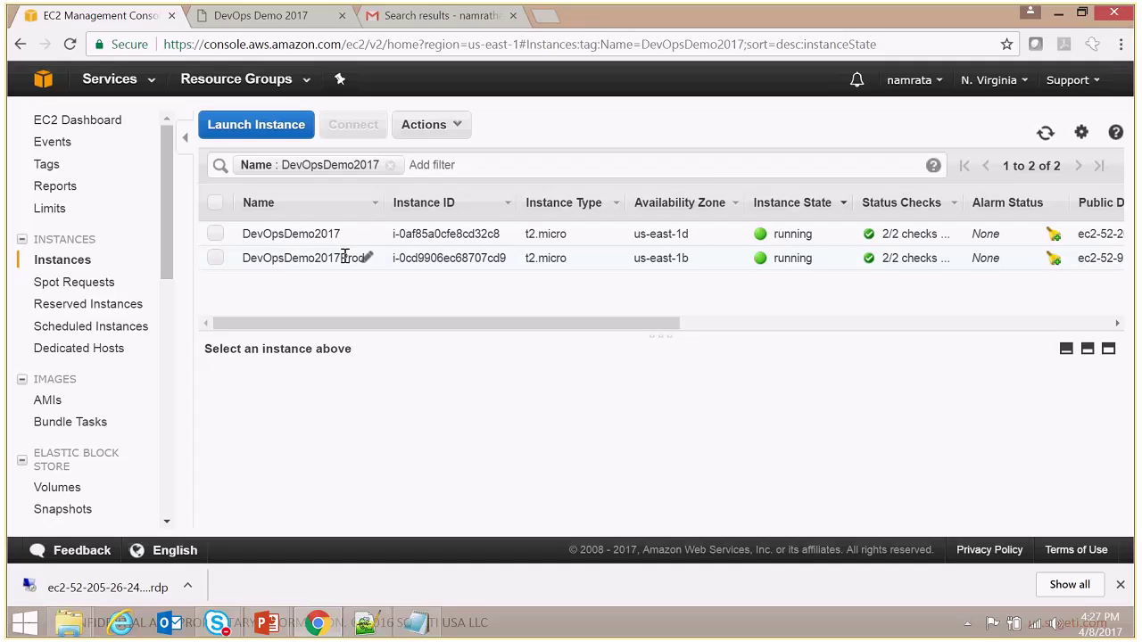
left_click(215, 234)
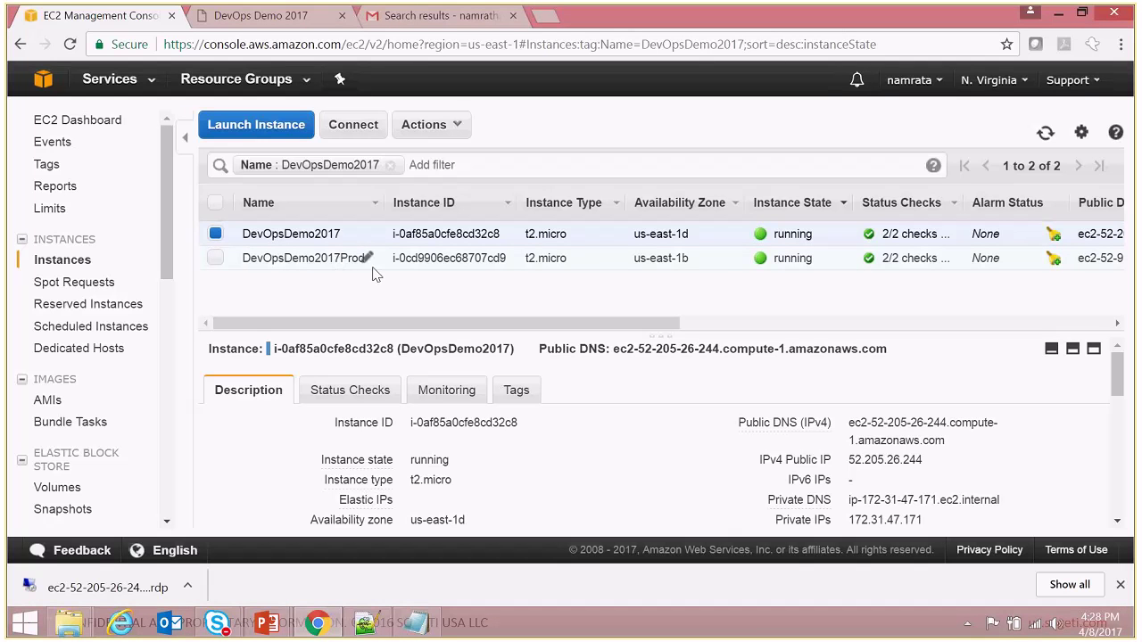
left_click_drag(509, 337, 513, 248)
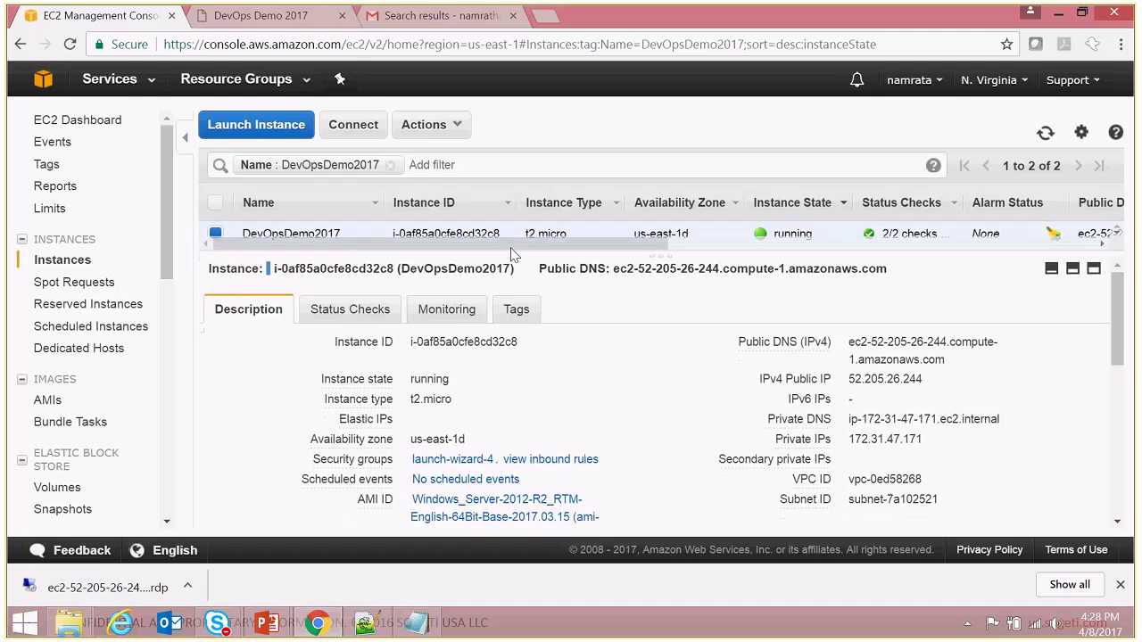
scroll(1115, 343, "down", 2)
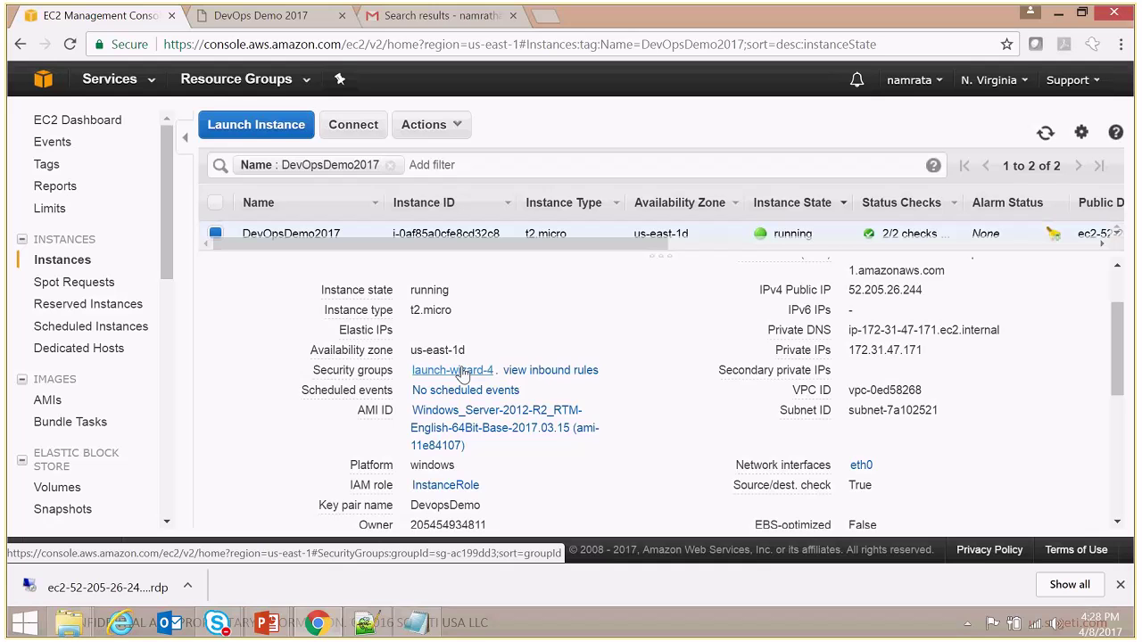
left_click(562, 371)
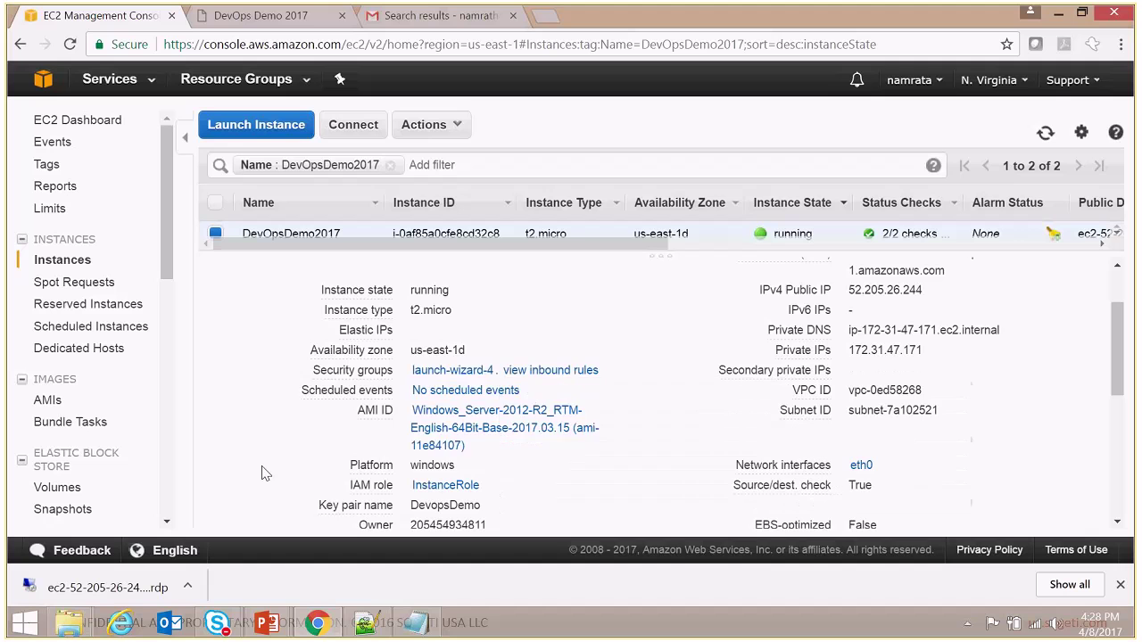
Open the IAM role InstanceRole assigned to the instance and examine its managed policies.
mouse_move(386, 495)
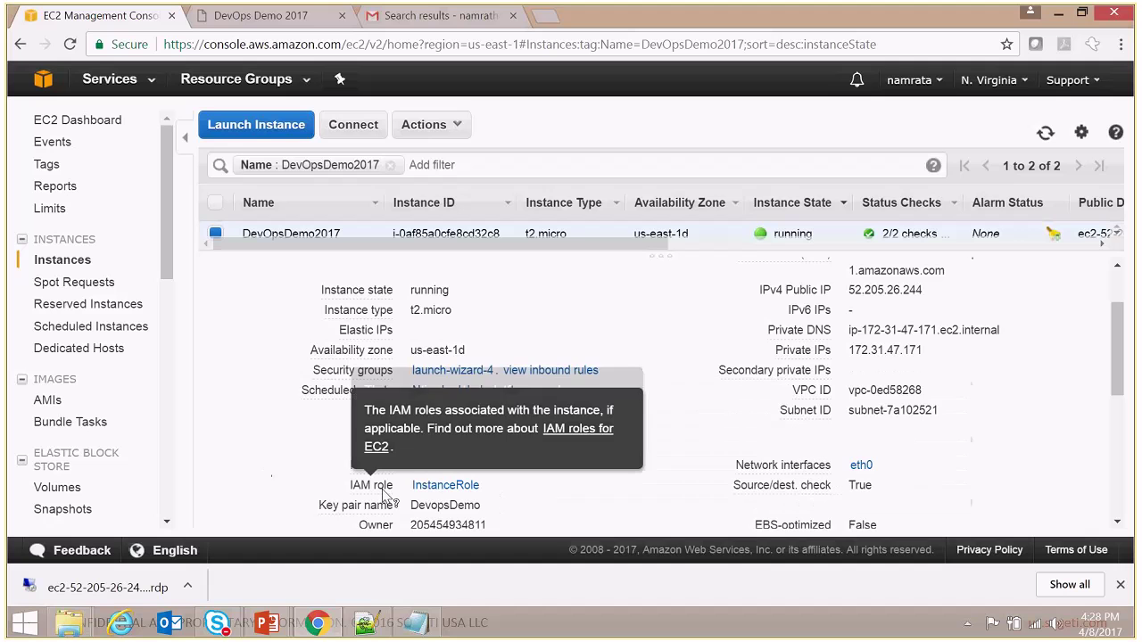
left_click(432, 488)
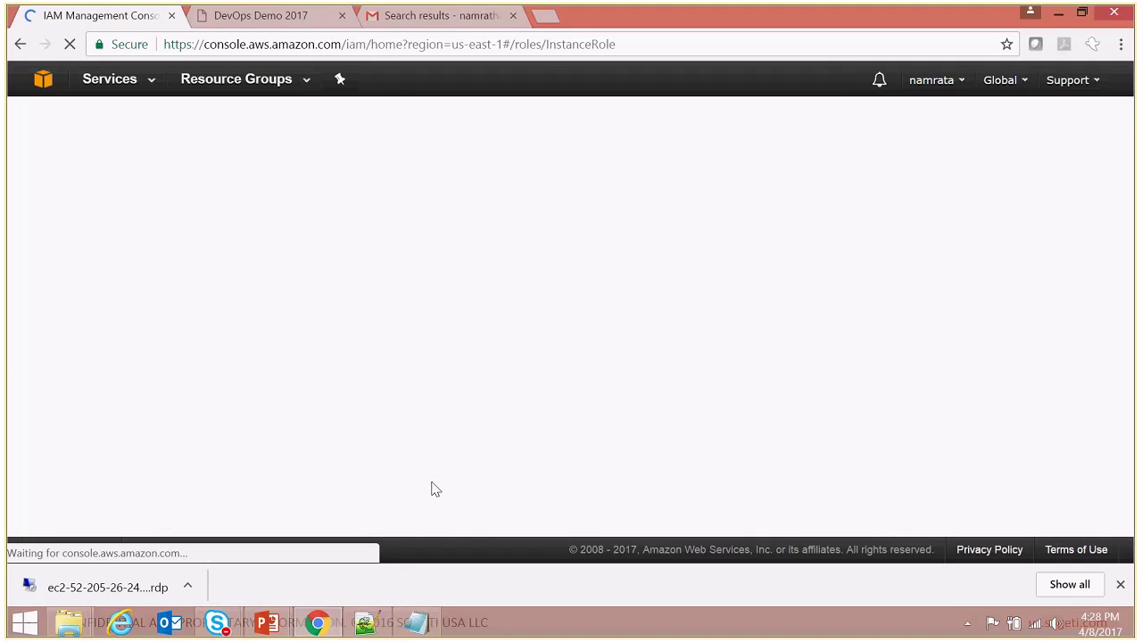
left_click(433, 489)
left_click_drag(1107, 303, 1135, 385)
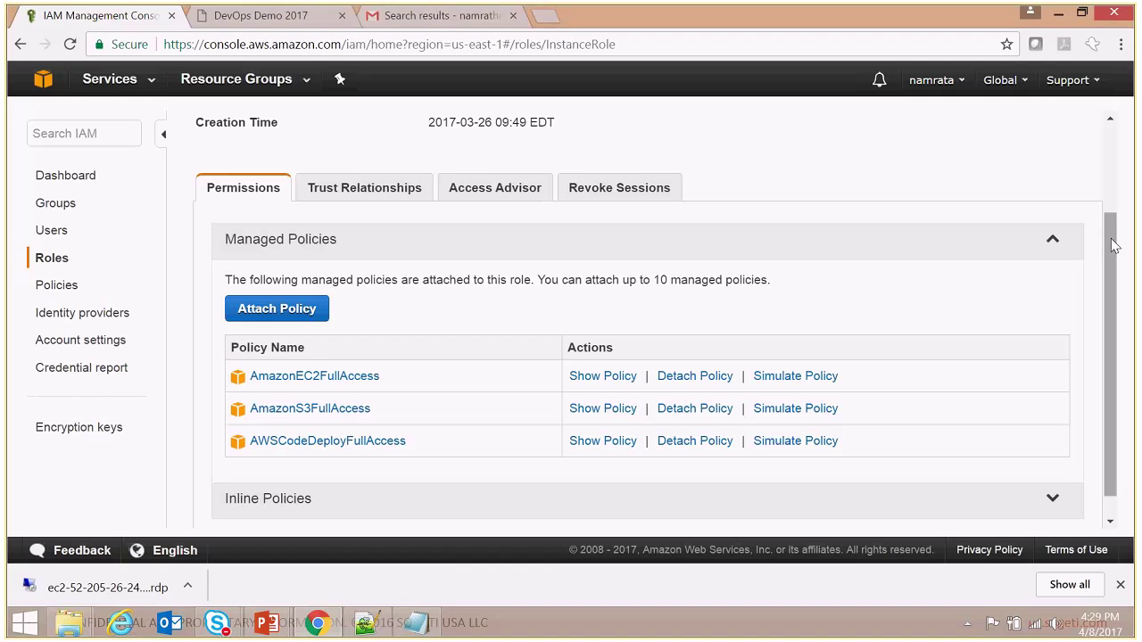
Return to the running EC2 instances and select DevOpsDemo2017, enlarging the instance list to show both servers.
left_click_drag(1114, 243, 1121, 100)
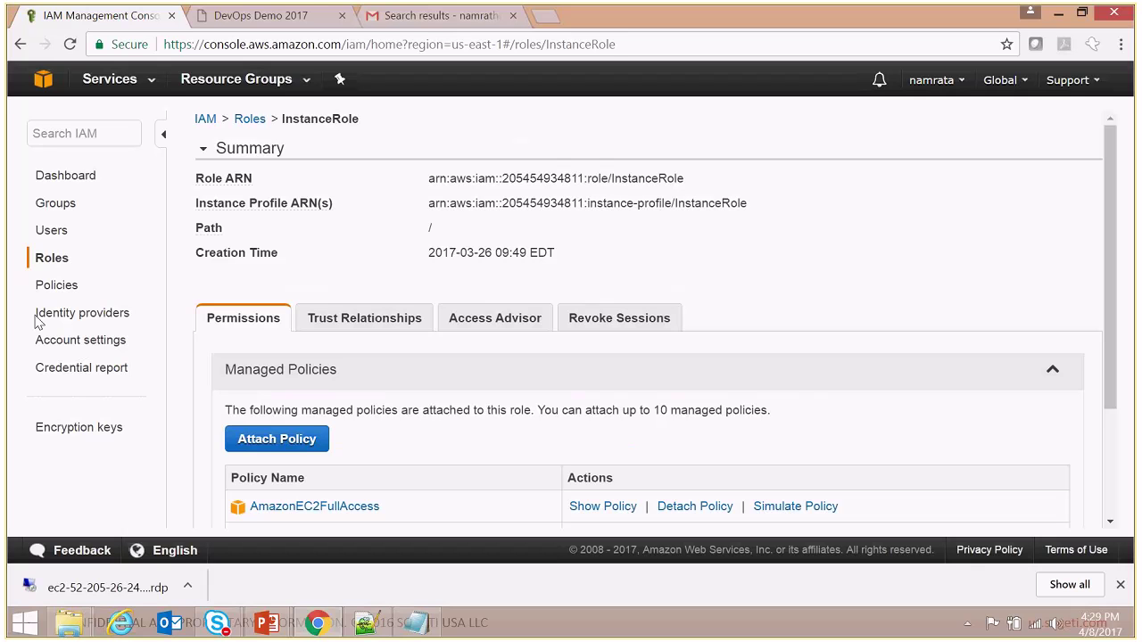
left_click(152, 85)
left_click(59, 192)
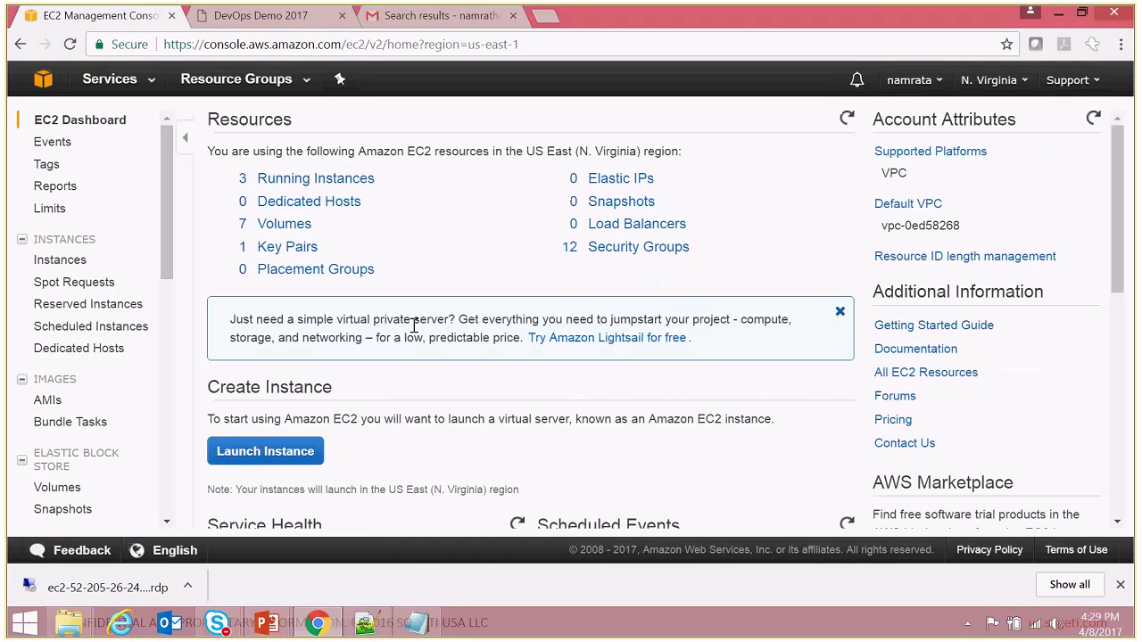
left_click(339, 179)
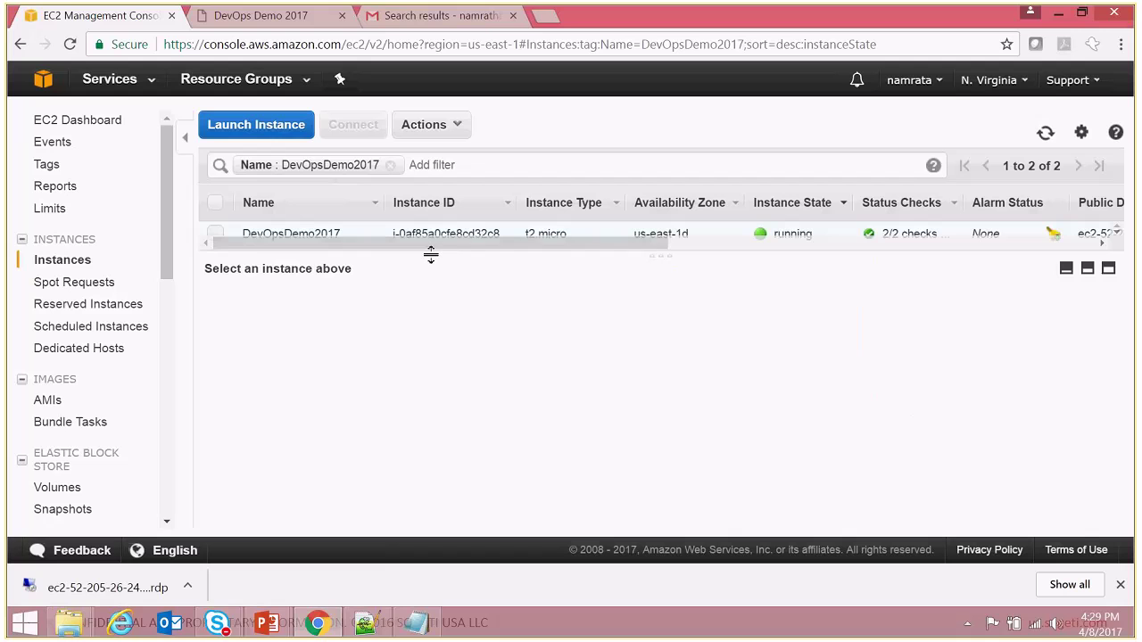
left_click_drag(432, 253, 423, 324)
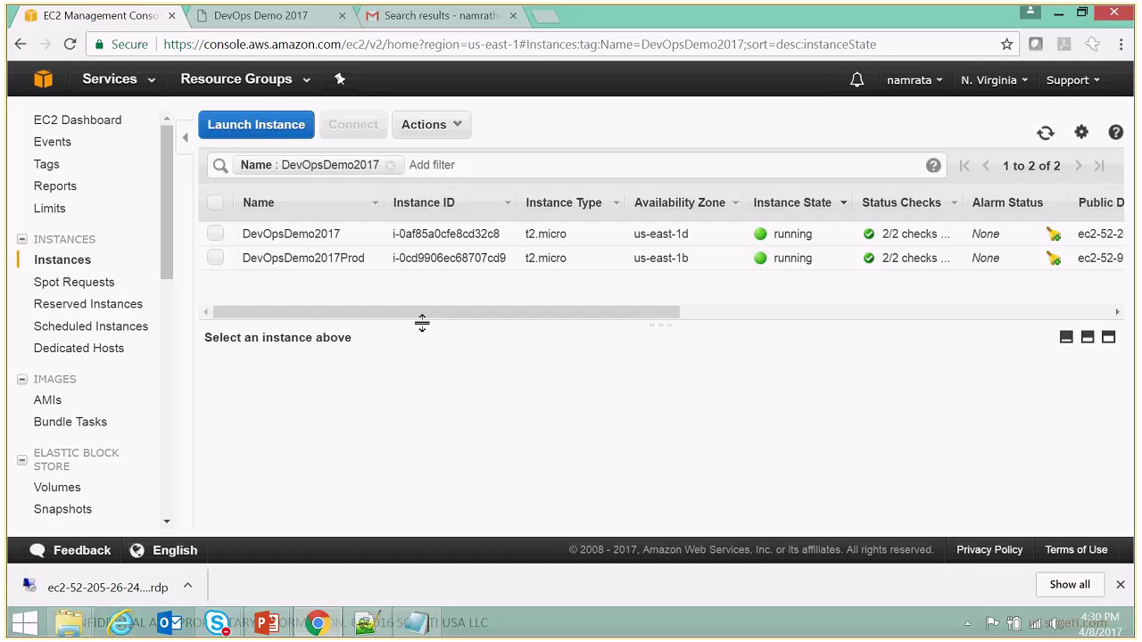
left_click(215, 236)
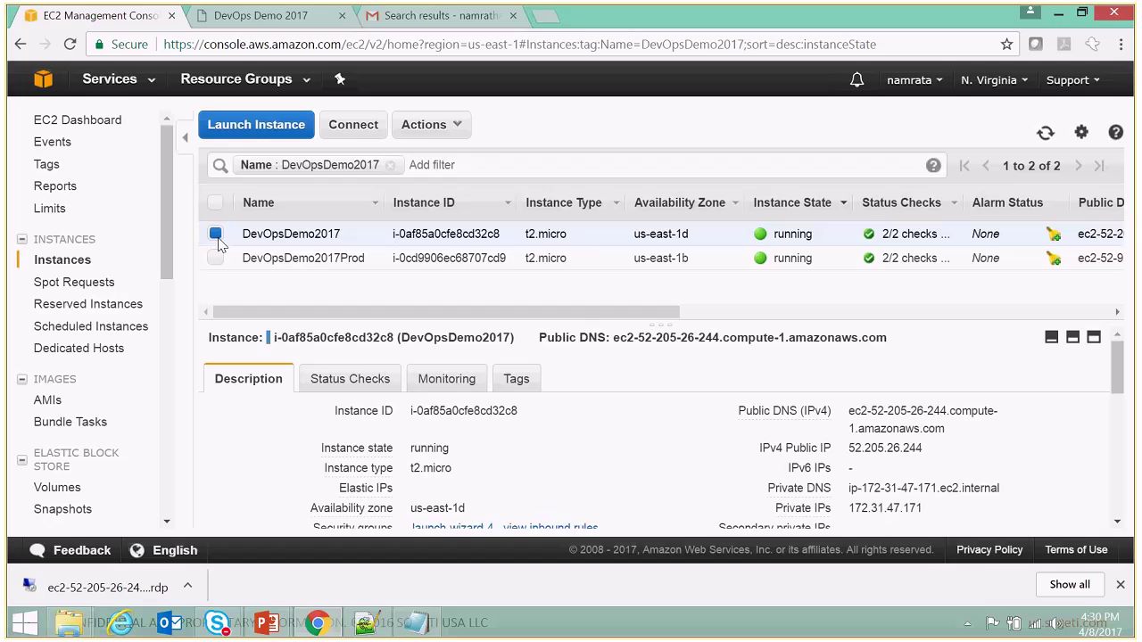
Request the DevOpsDemo2017 connection details and decrypt the administrator password using the key pair file DevopsDemo.pem.
left_click(375, 128)
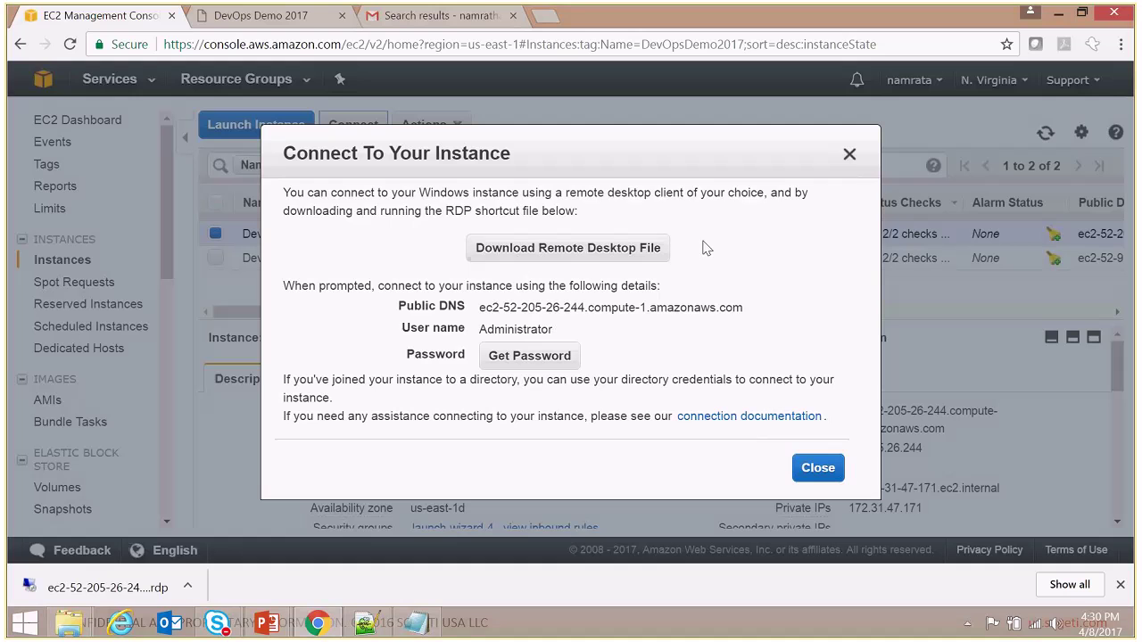
left_click(535, 357)
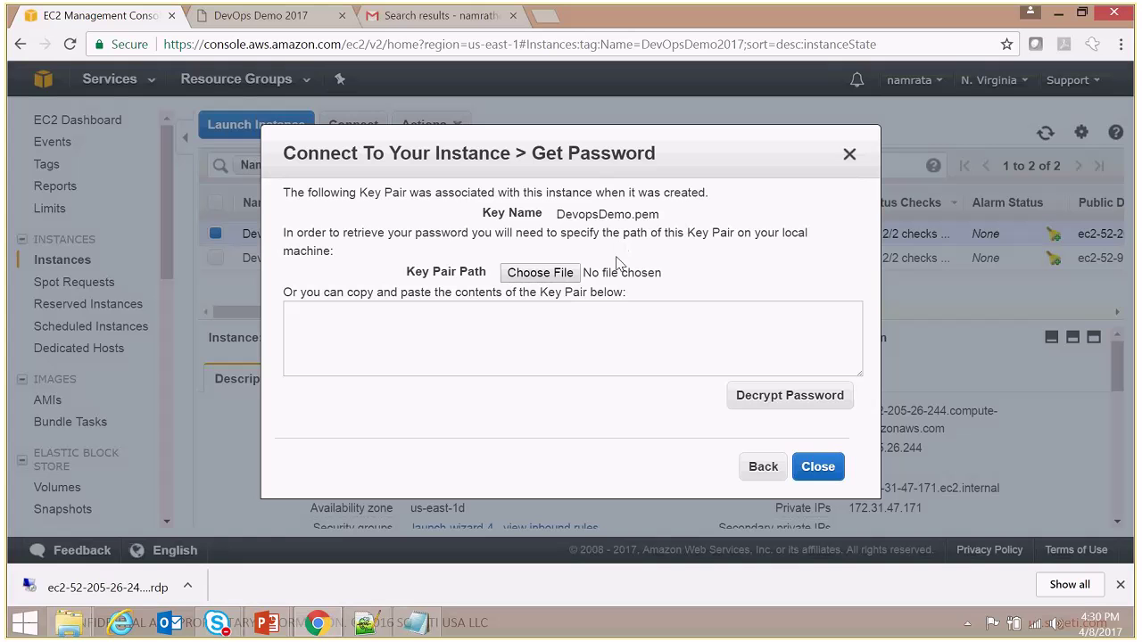
left_click(559, 276)
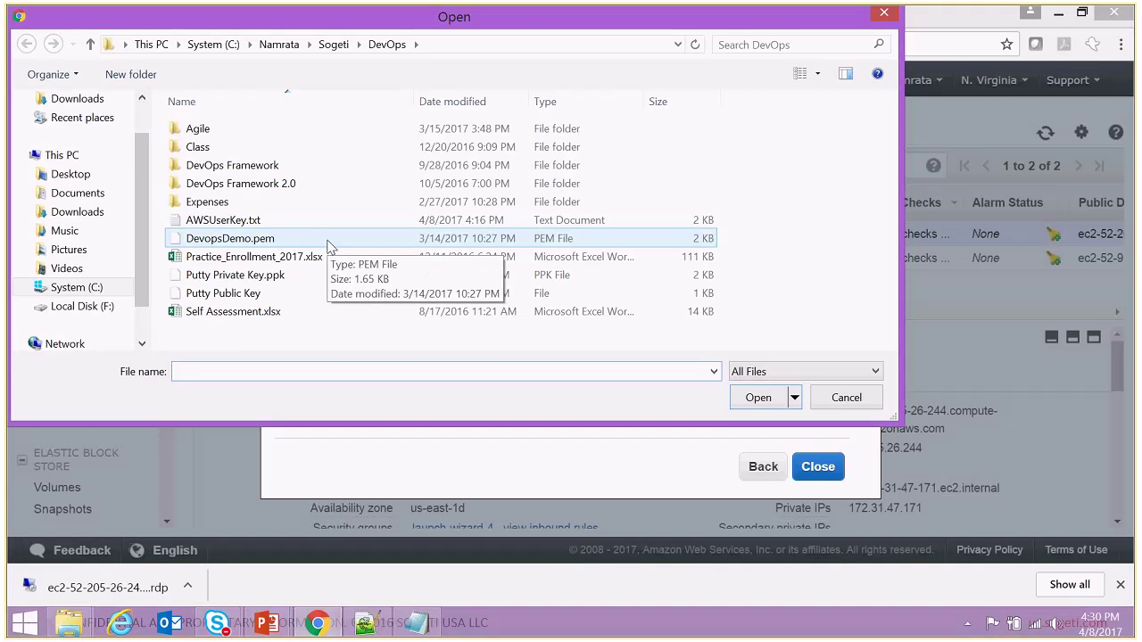
double_click(328, 240)
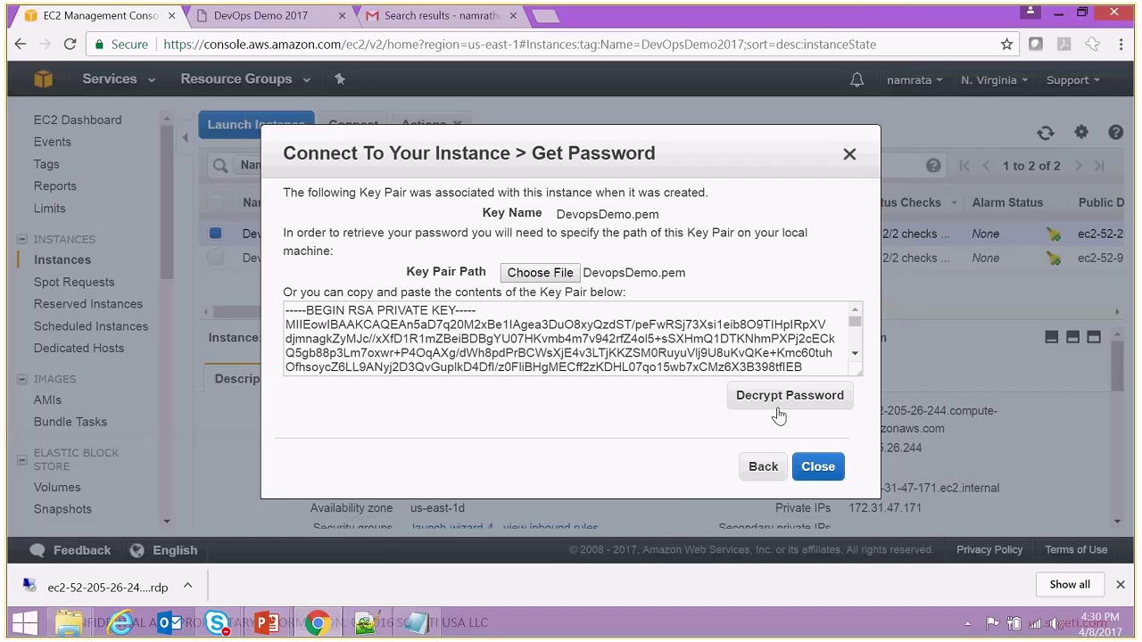
left_click(778, 406)
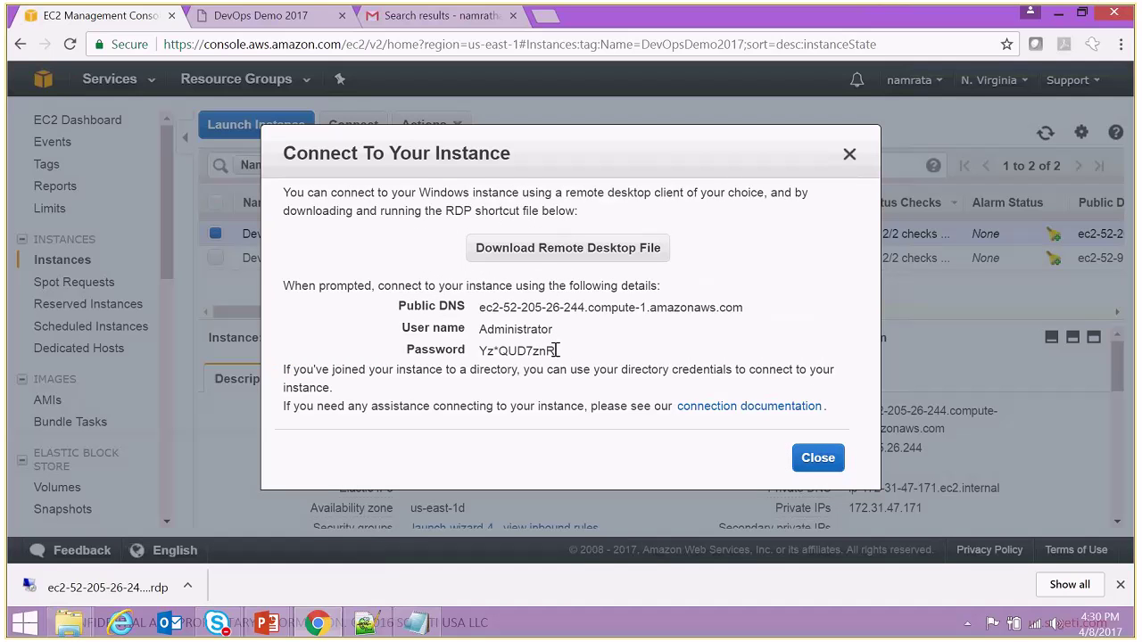
Copy the decrypted password, download the instance's remote desktop file, and start a remote desktop connection from the .rdp file.
left_click_drag(557, 350, 479, 351)
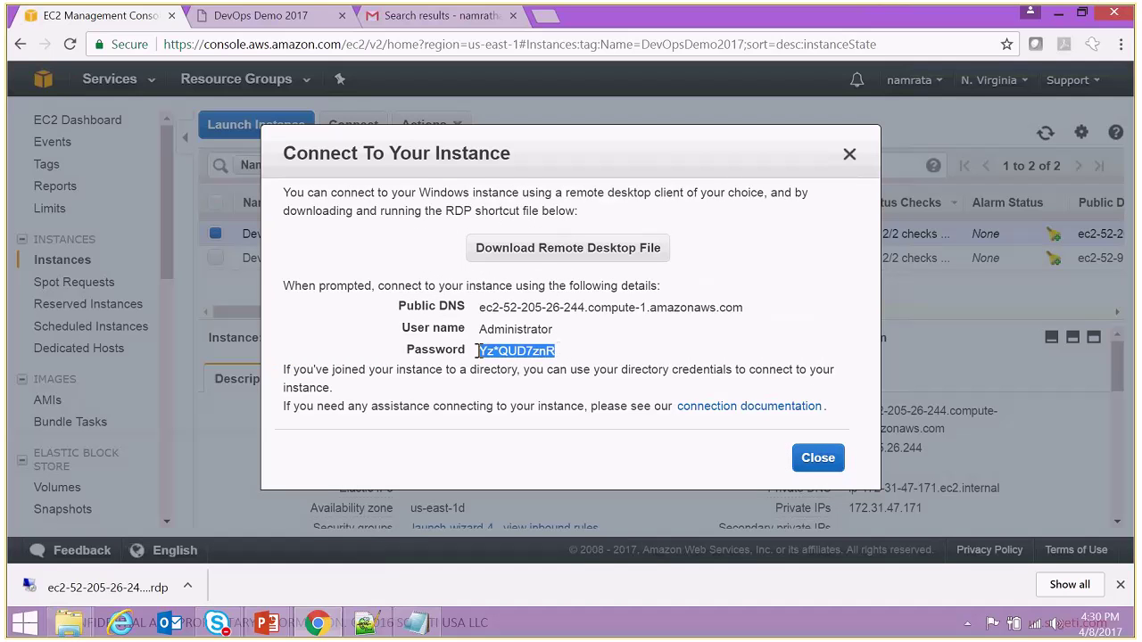
left_click(539, 257)
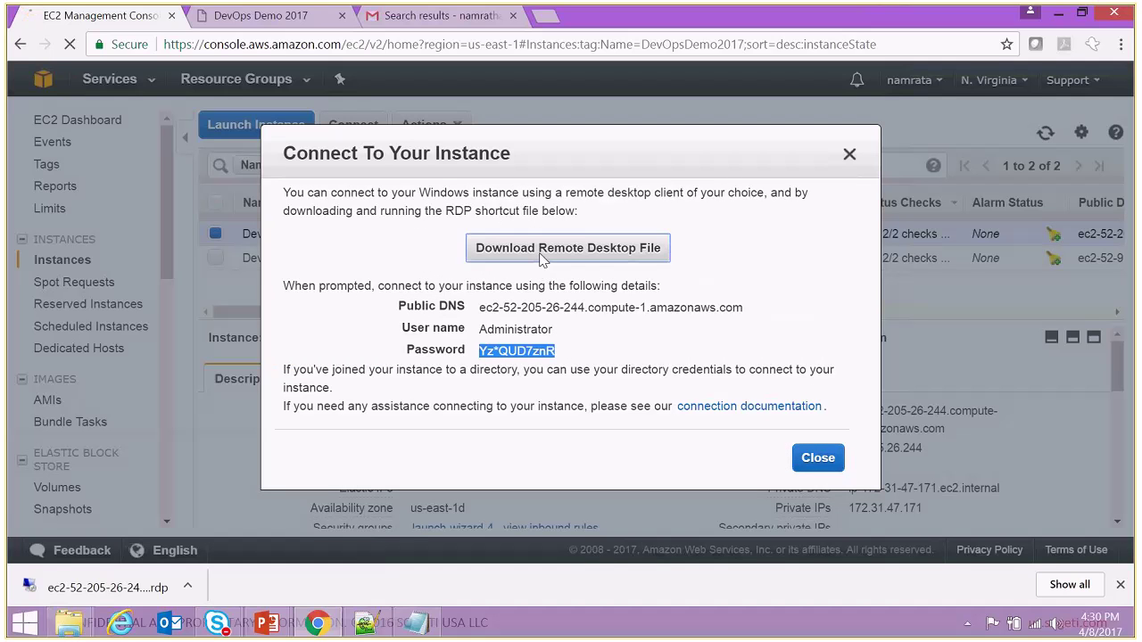
left_click(189, 587)
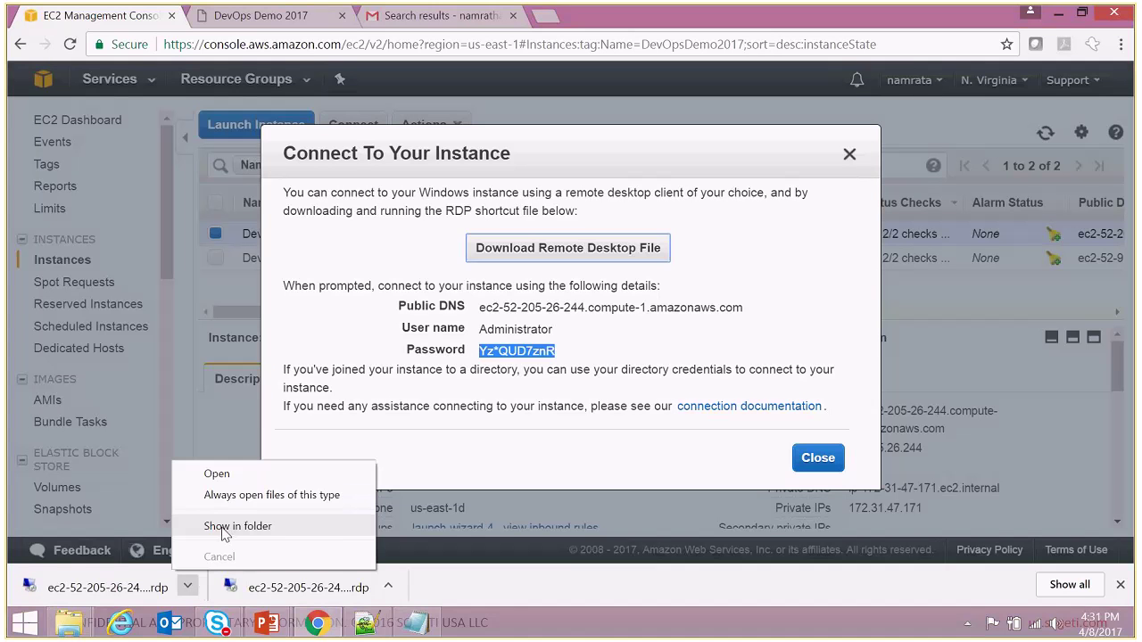
left_click(243, 474)
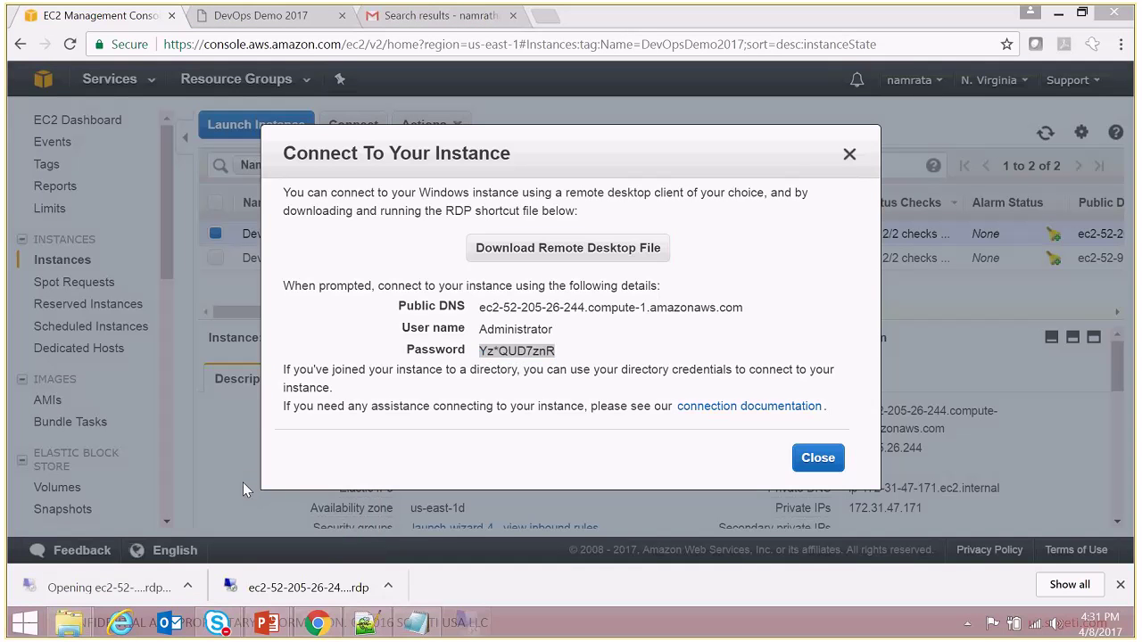
left_click(678, 413)
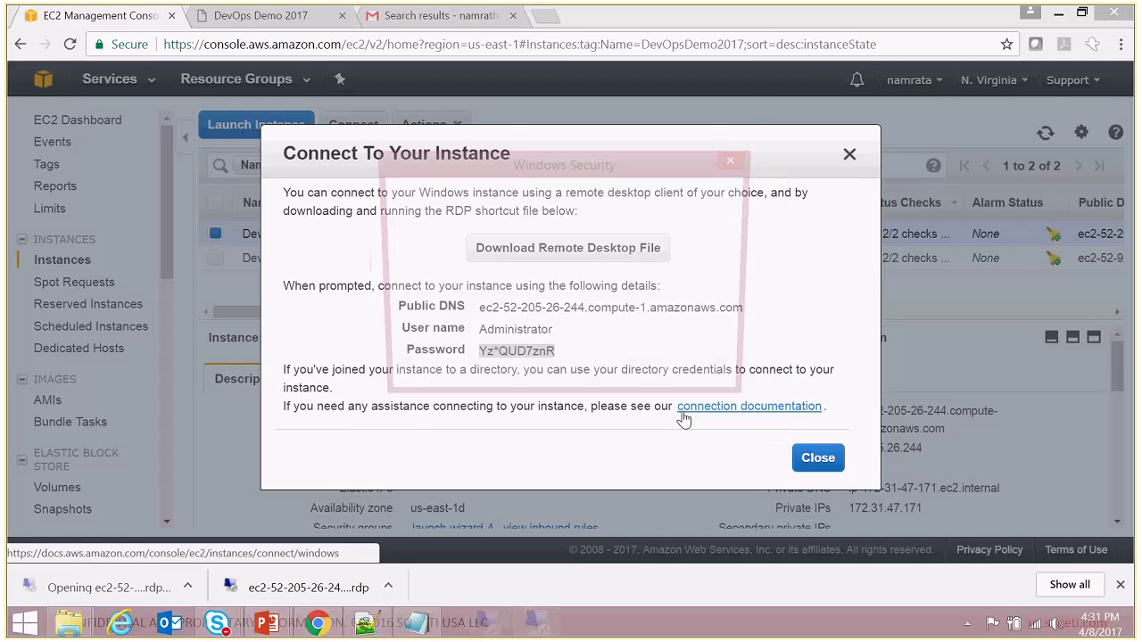
Sign in to the remote server with the copied administrator password and accept the untrusted certificate to connect.
key("ctrl+v")
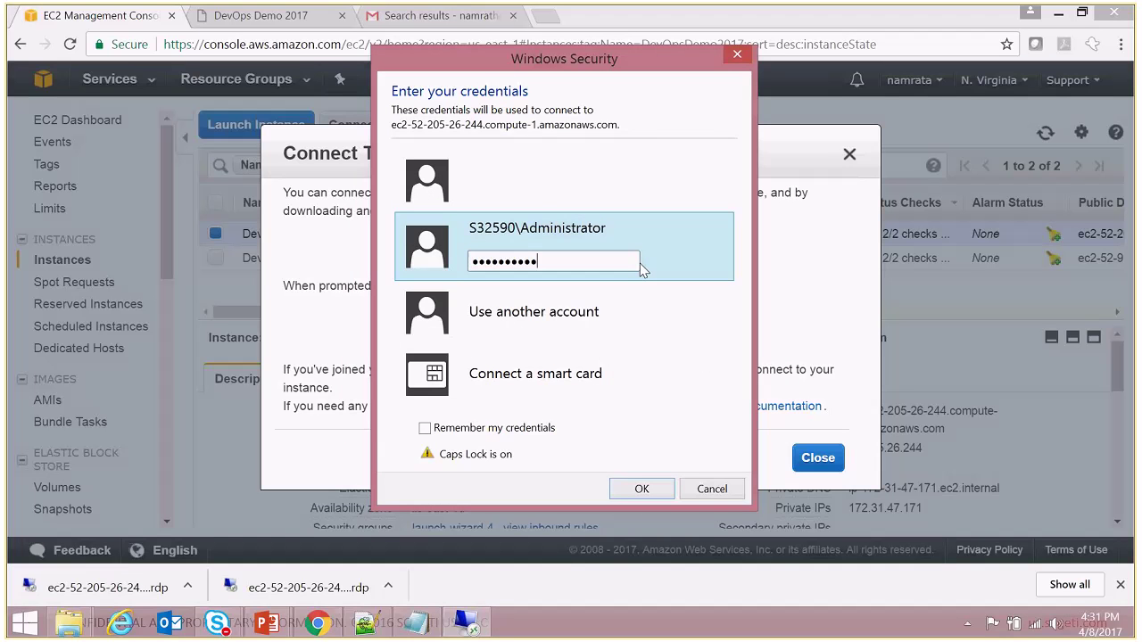
left_click(637, 489)
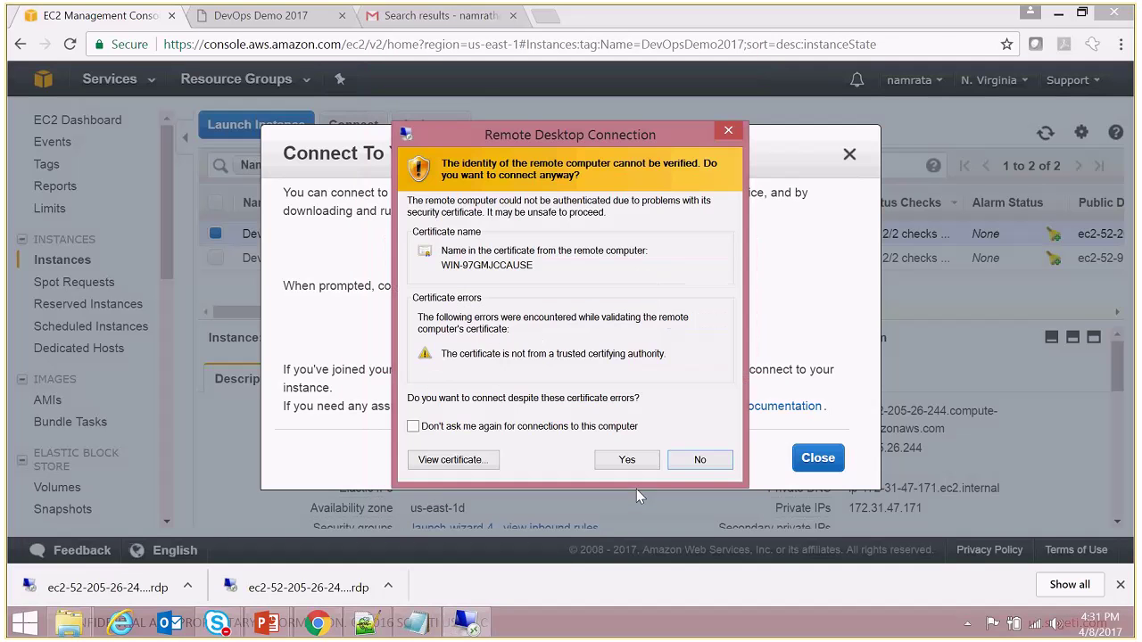
left_click(627, 460)
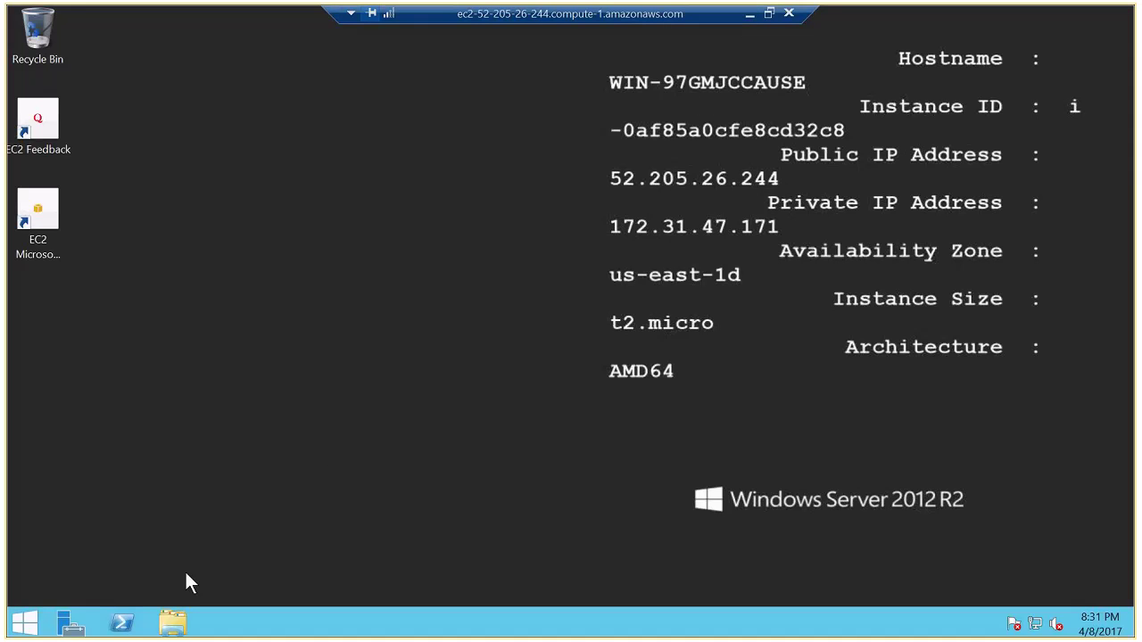
Open PowerShell on the remote server and run the Get-Service -Name codedeployagent command copied from AWSUserKey.txt.
left_click(125, 624)
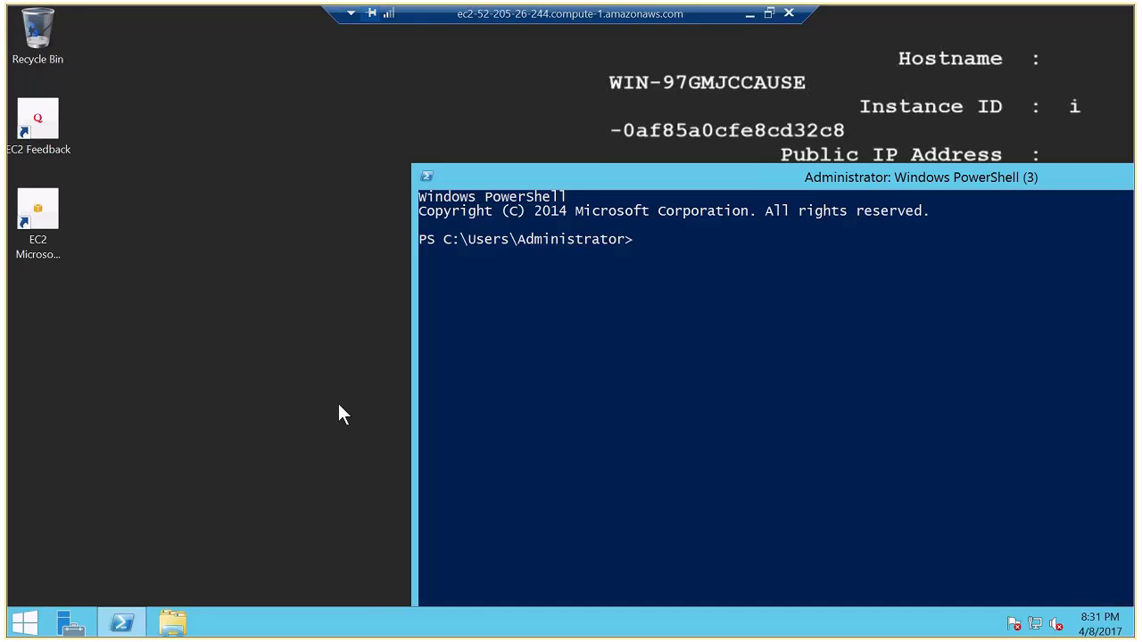
left_click_drag(893, 182, 580, 92)
left_click(750, 15)
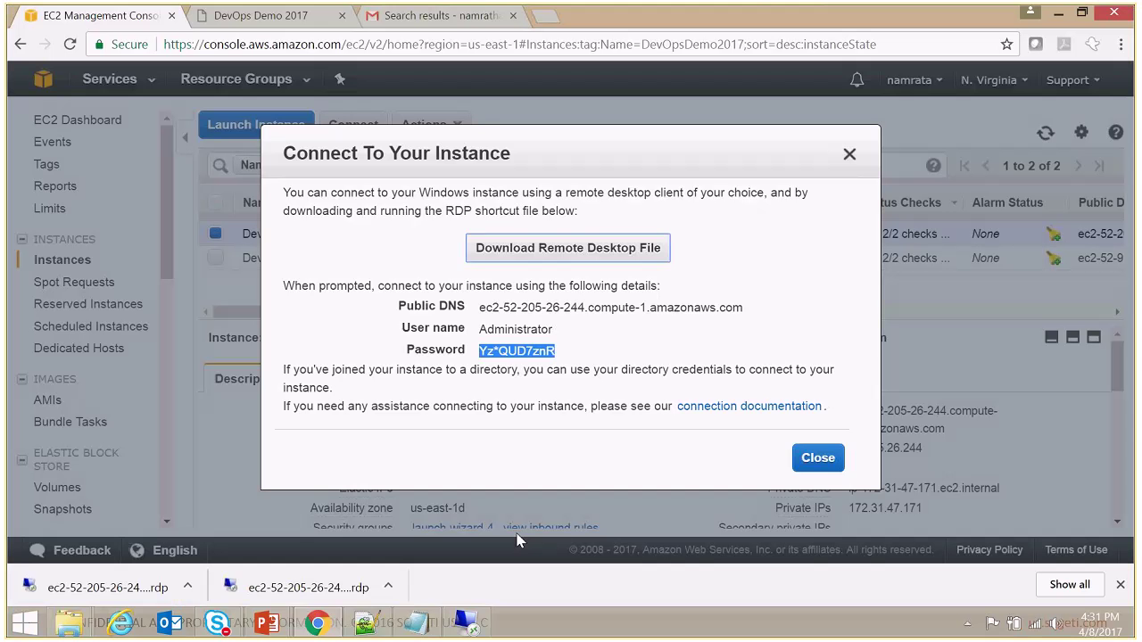
left_click(424, 629)
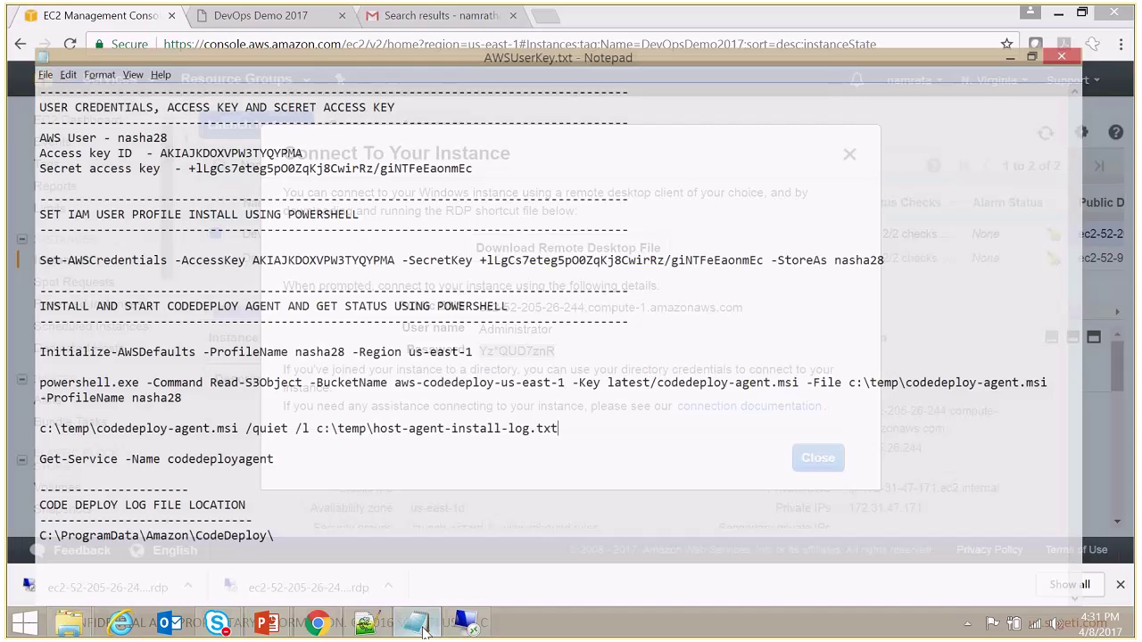
left_click_drag(263, 446, 7, 453)
key("super+c")
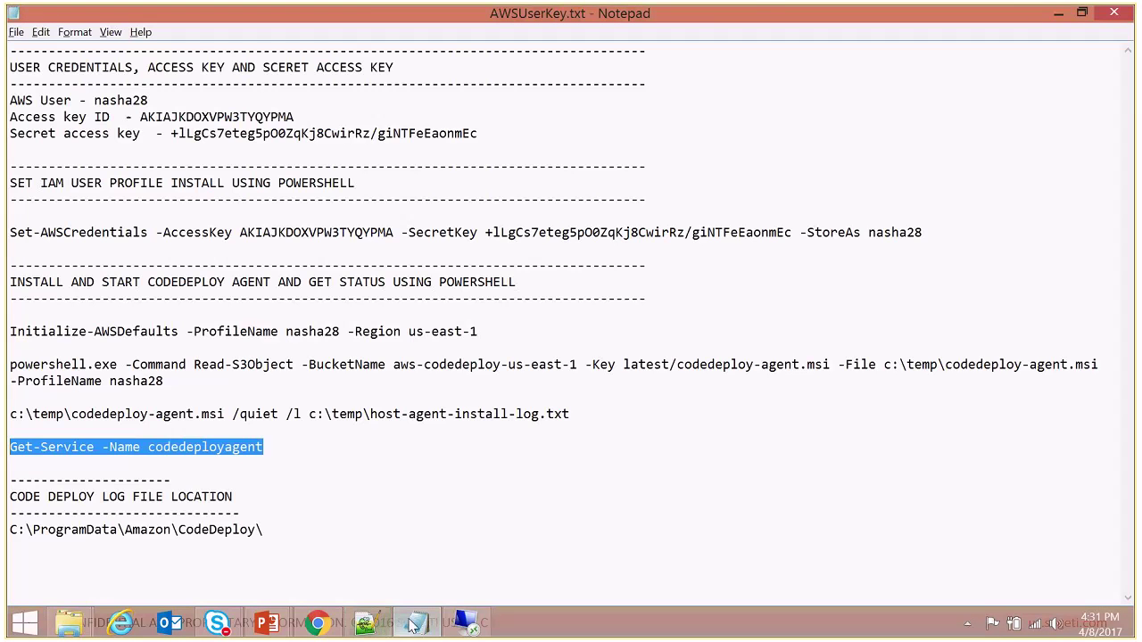
left_click(477, 626)
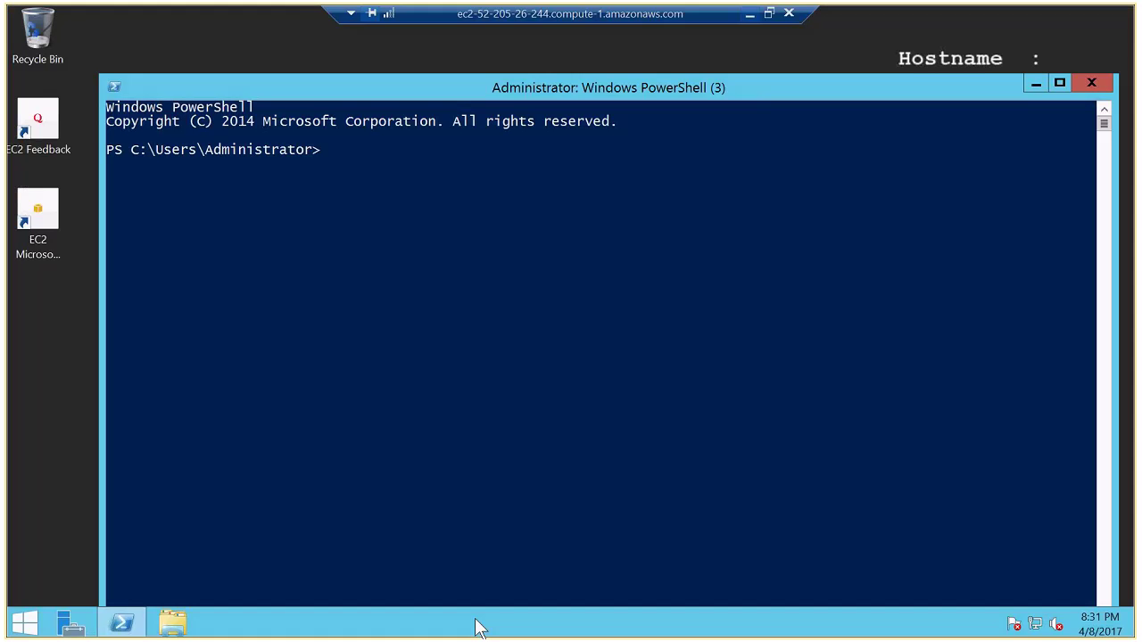
right_click(331, 155)
key("Return")
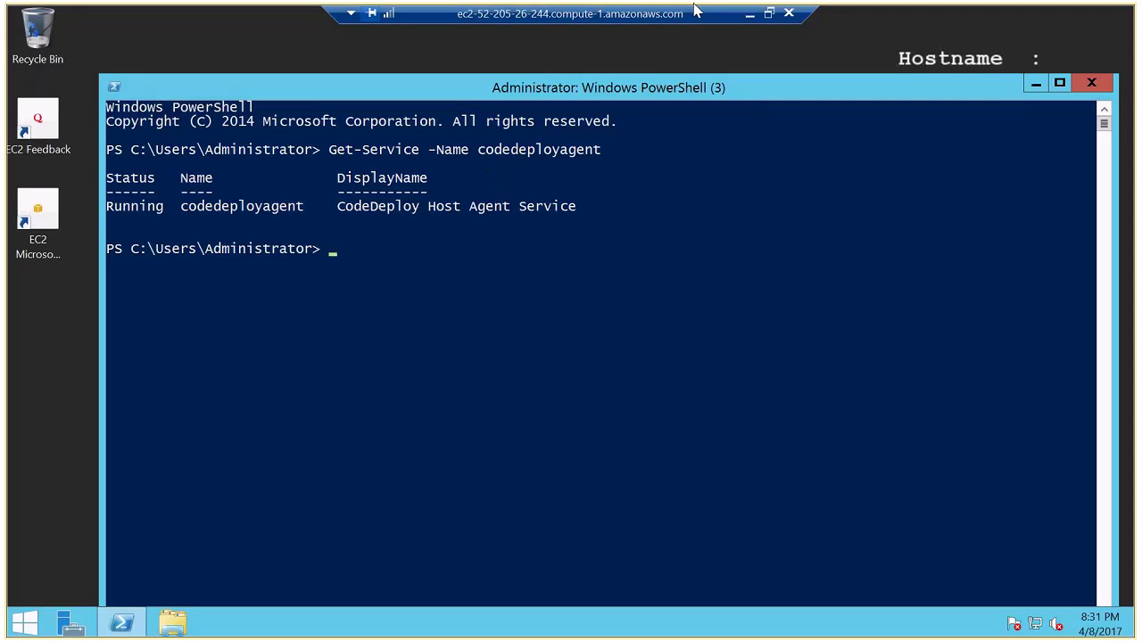
Return to the AWSUserKey.txt notes and examine the AWS user entry and the Set-AWSCredentials command for the IAM user profile.
left_click(750, 18)
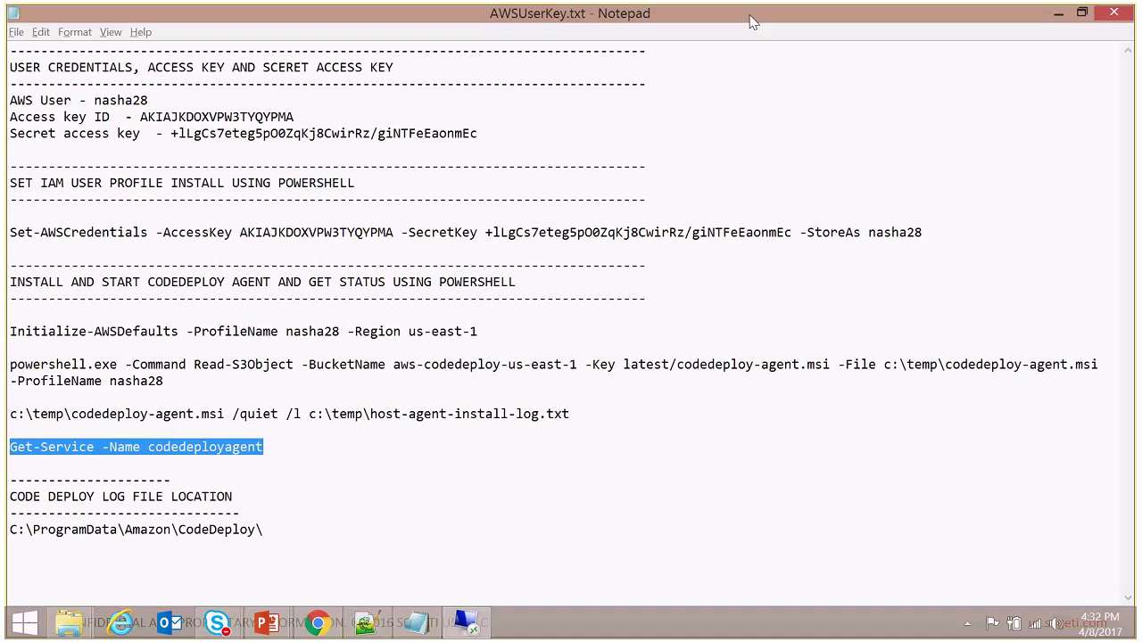
left_click(521, 301)
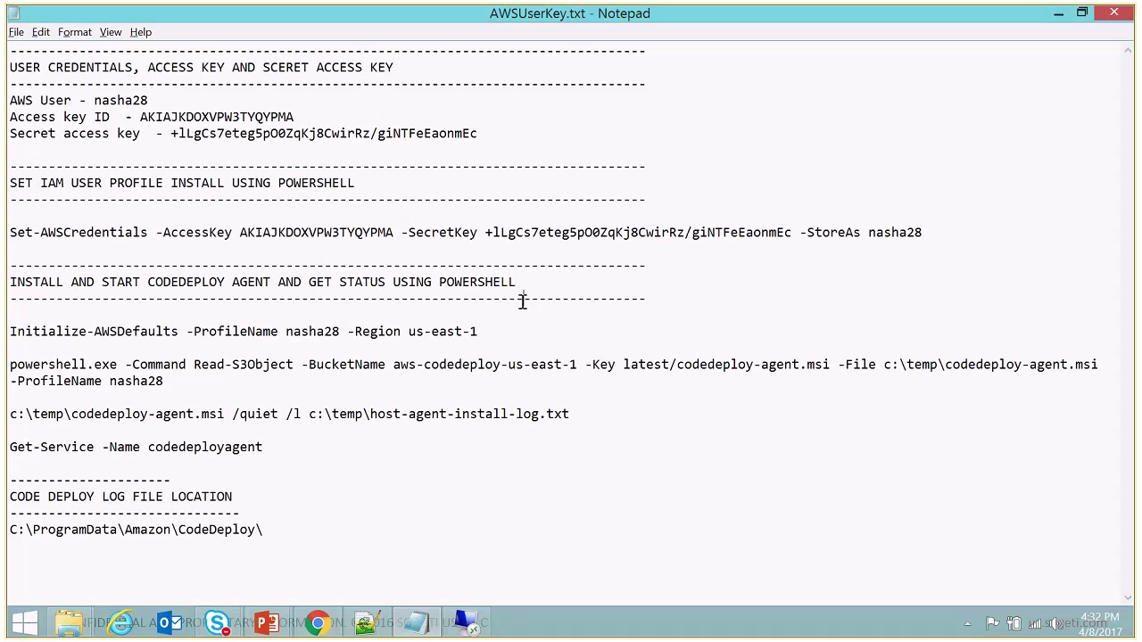
double_click(105, 104)
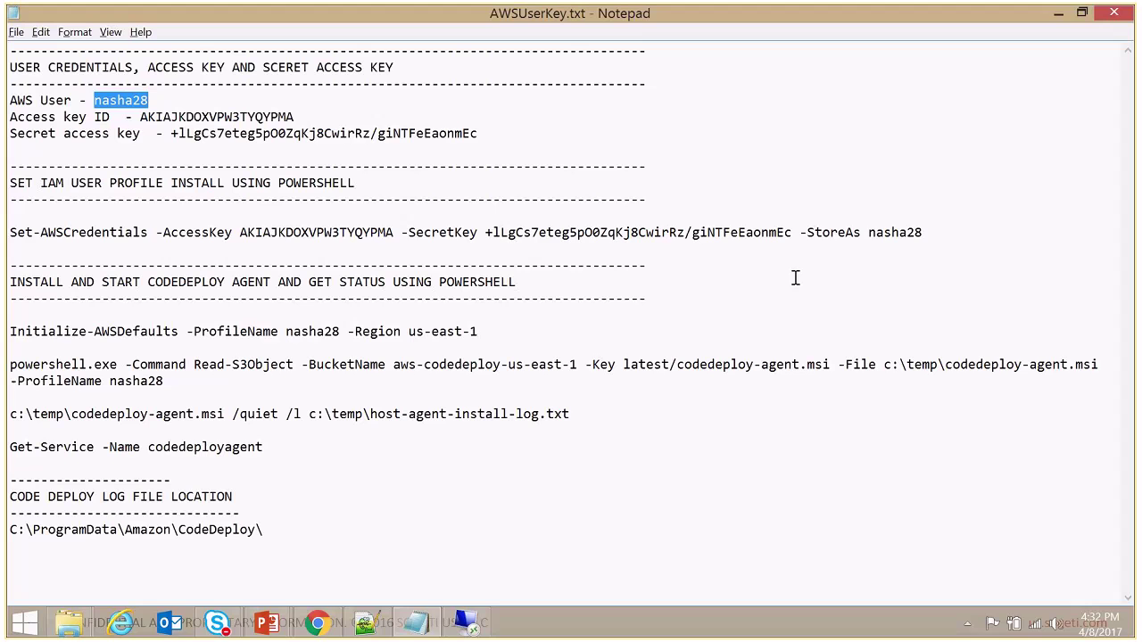
left_click_drag(946, 232, 7, 243)
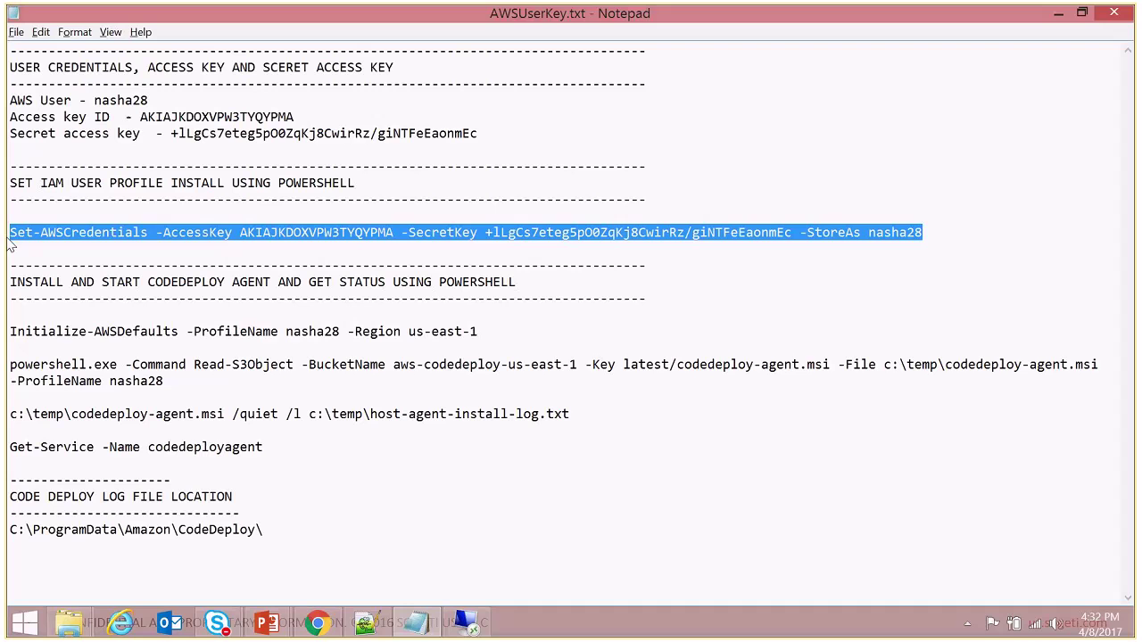
left_click(11, 326)
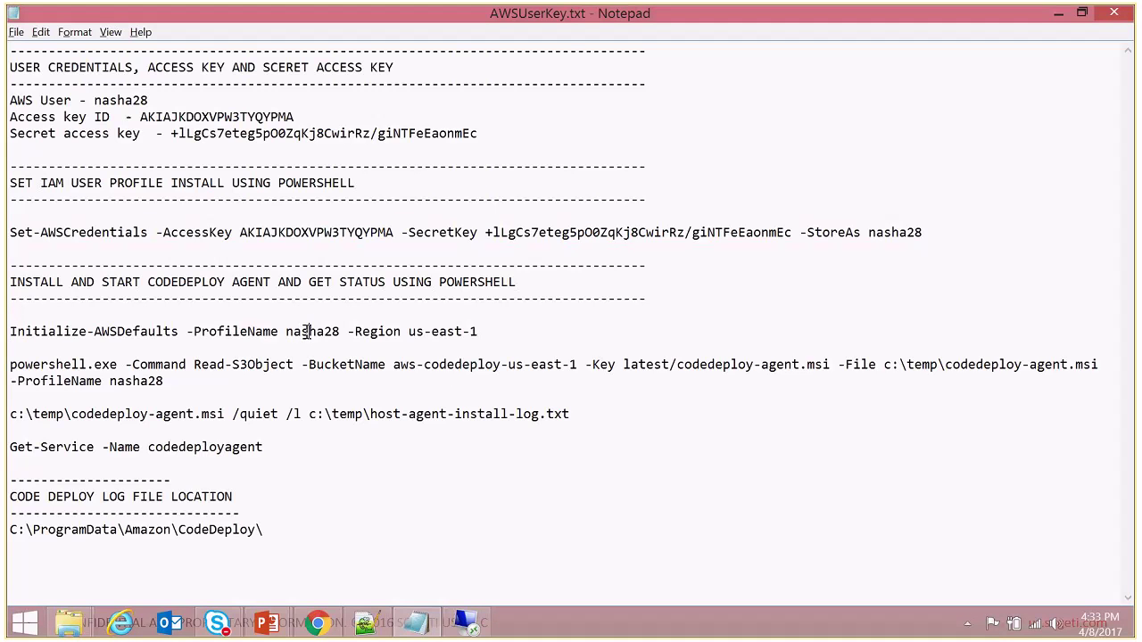
Examine the noted CodeDeploy agent commands: Initialize-AWSDefaults with region us-east-1, the c:\temp download path, the quiet install and Get-Service.
double_click(301, 332)
left_click_drag(492, 337, 408, 337)
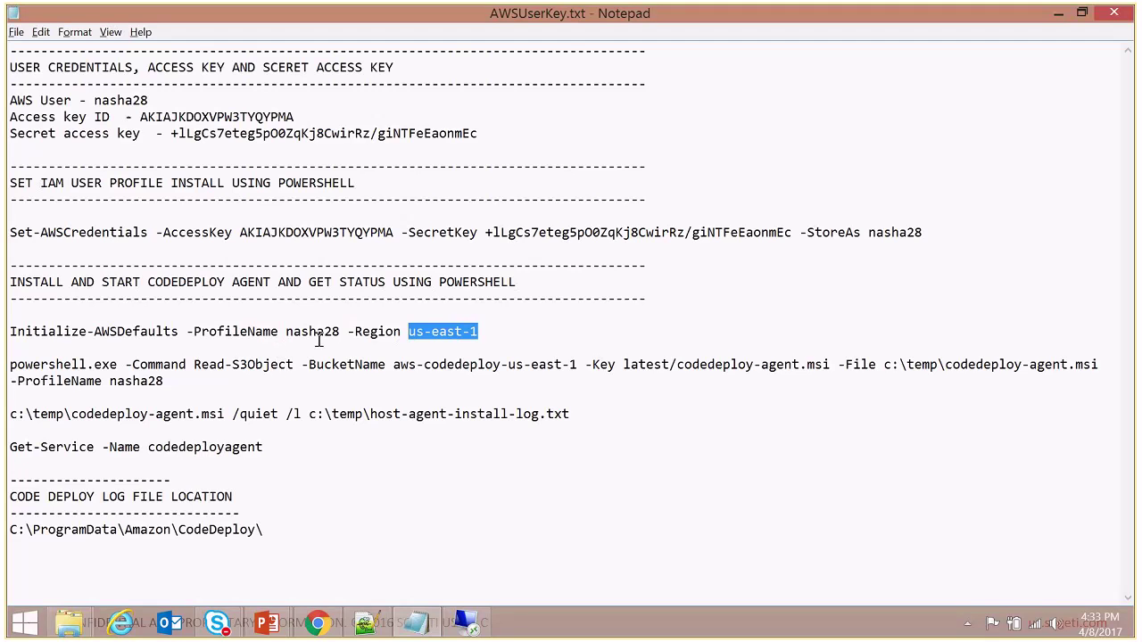
left_click_drag(500, 338, 7, 337)
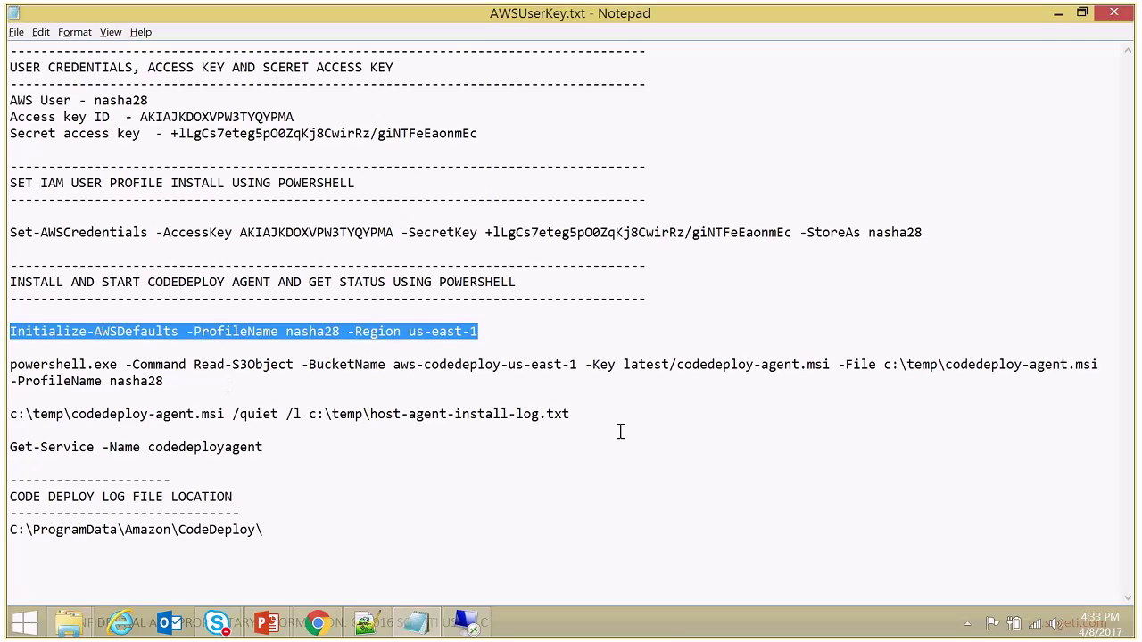
left_click_drag(884, 369, 938, 369)
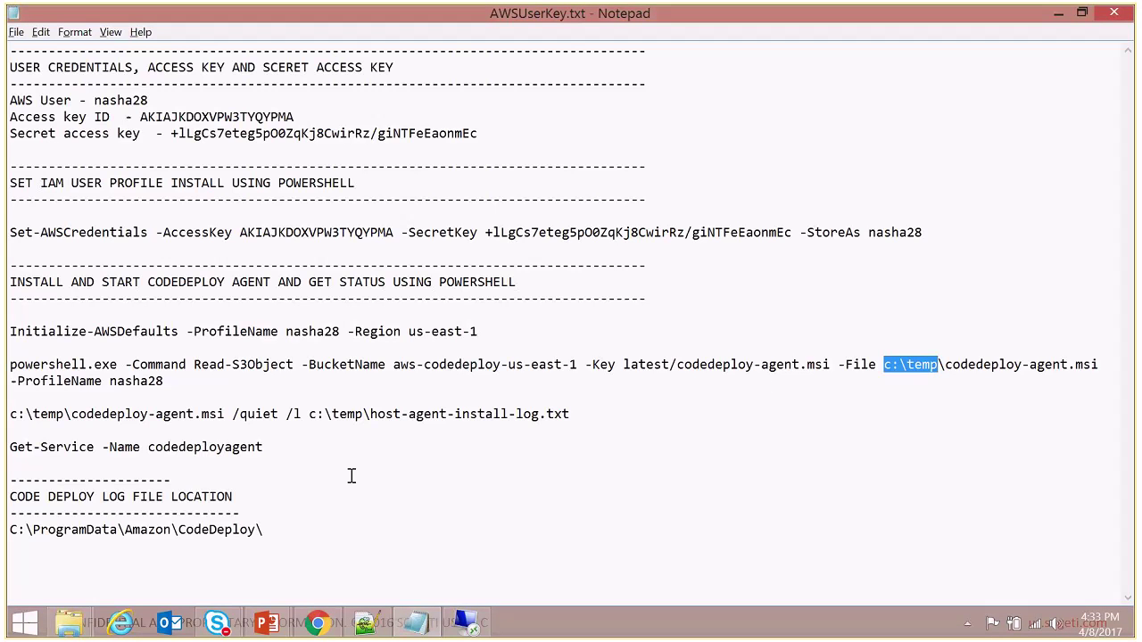
left_click_drag(612, 413, 7, 419)
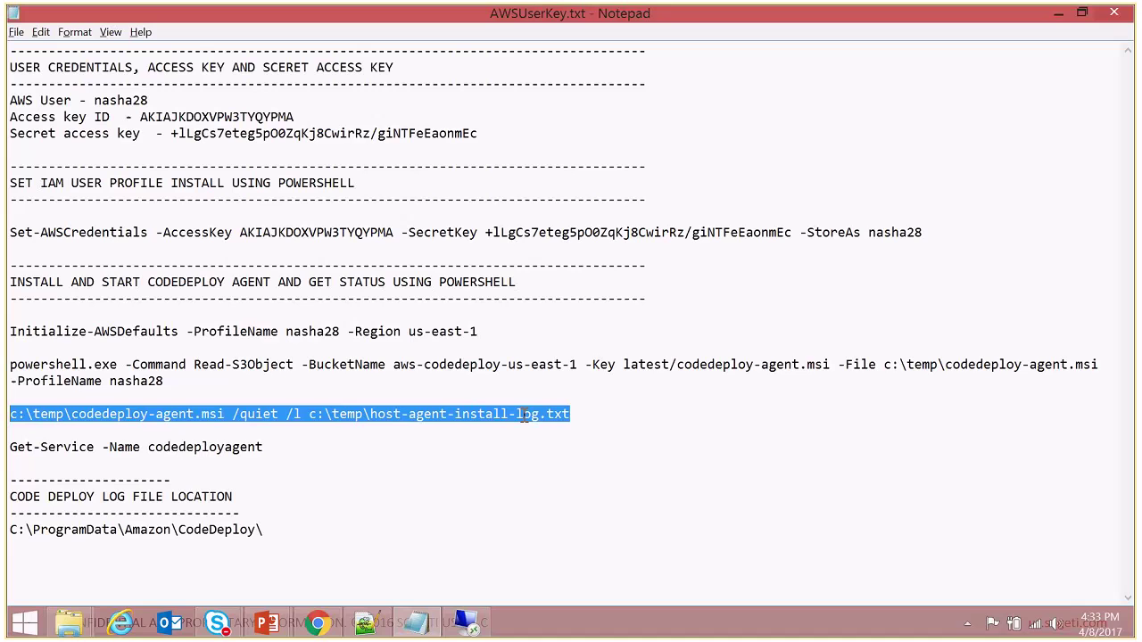
left_click(324, 451)
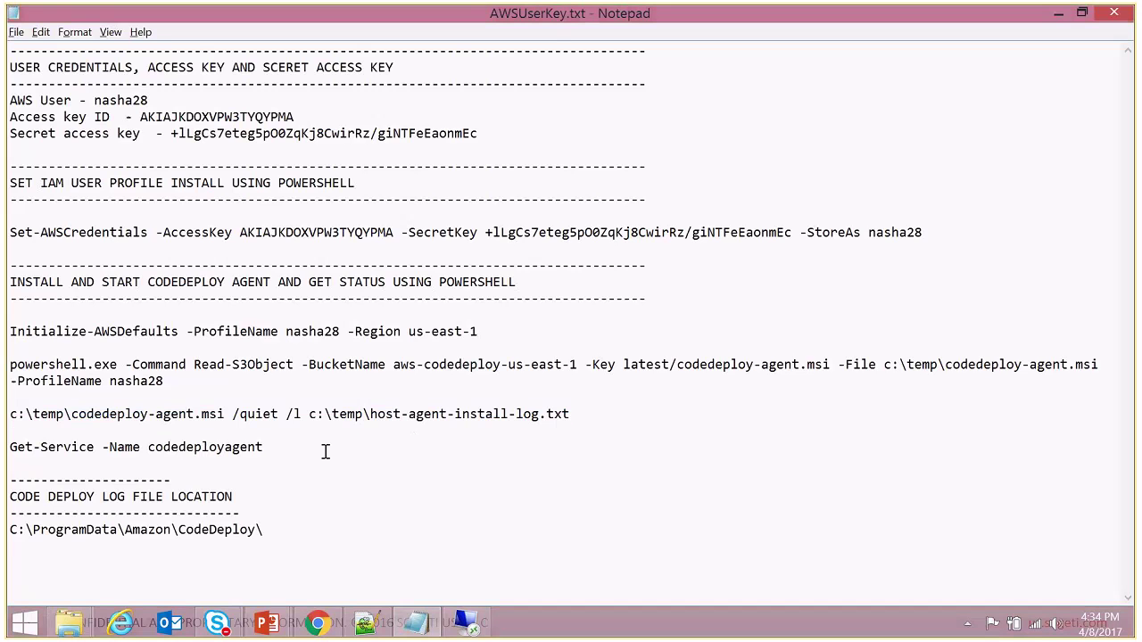
left_click_drag(316, 452, 7, 459)
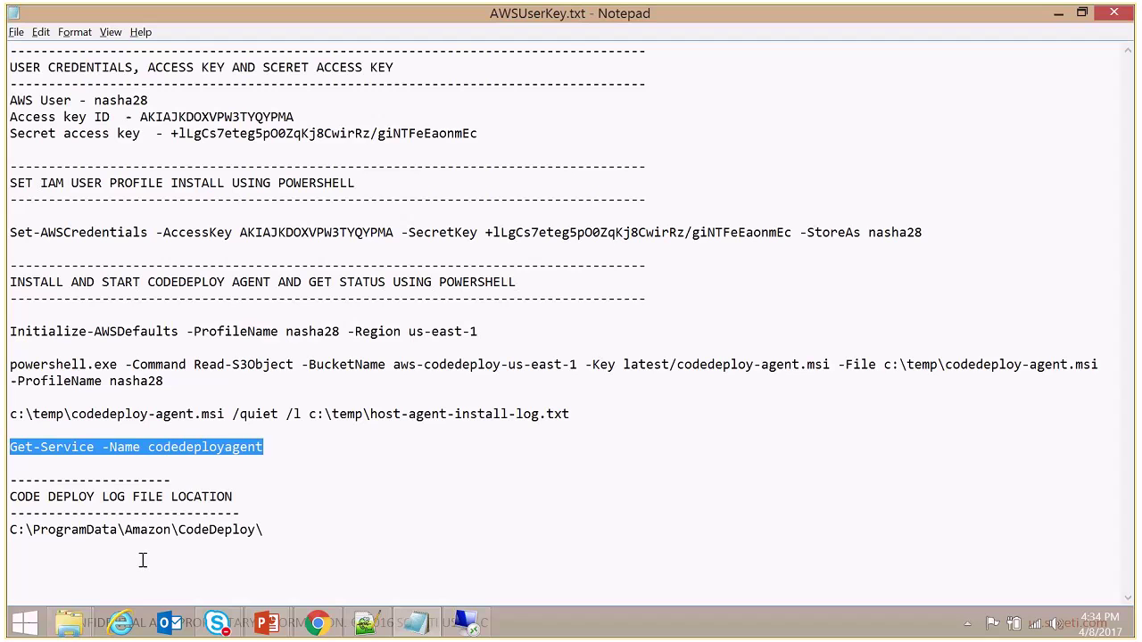
Return to the AWS console in Chrome, dismiss the instance connection details, and open the DemoApp application in CodeDeploy.
left_click(336, 629)
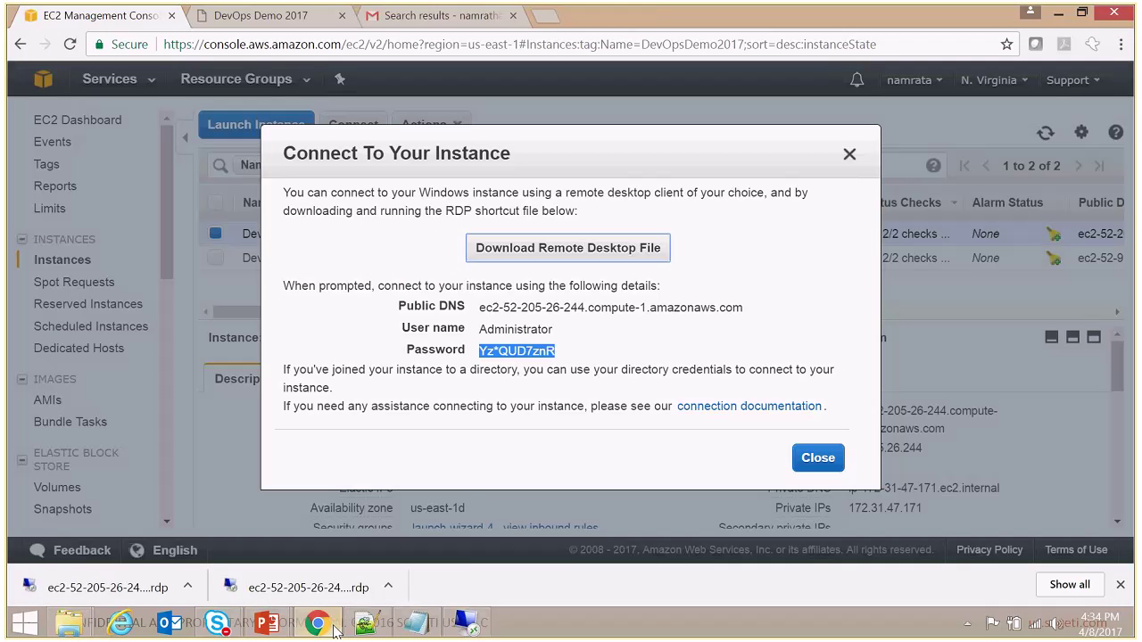
left_click(818, 458)
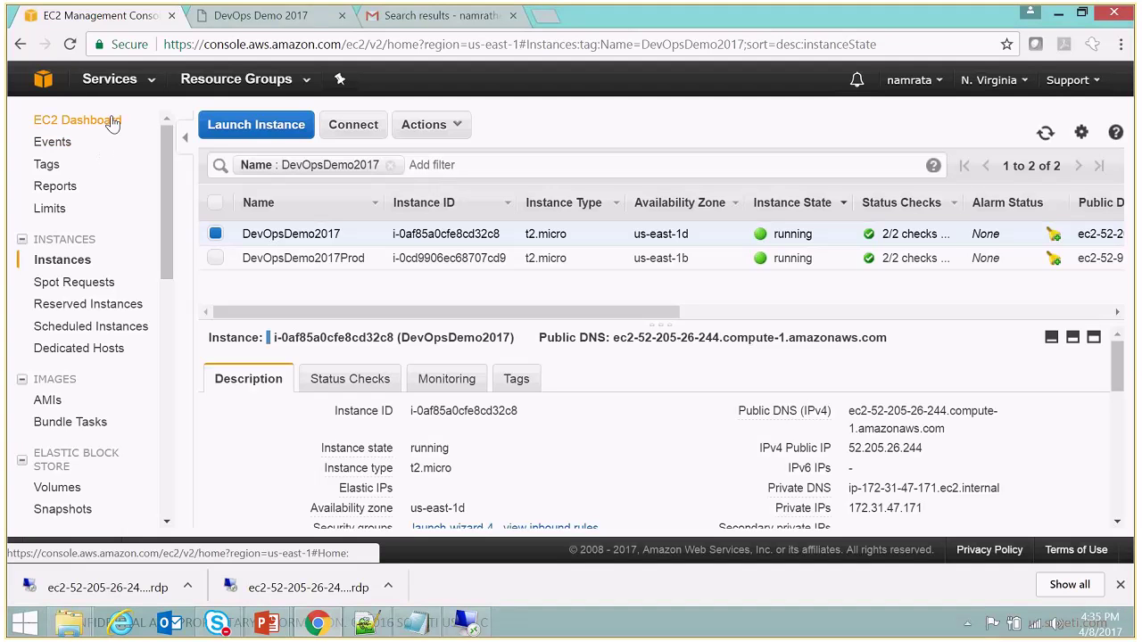
left_click(150, 86)
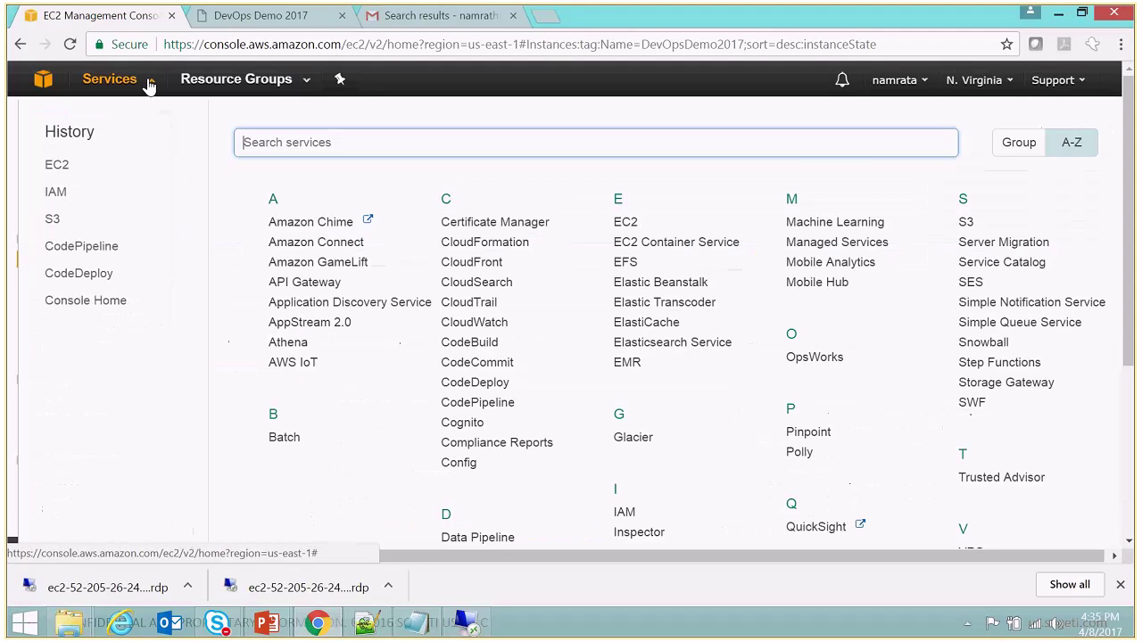
left_click(87, 277)
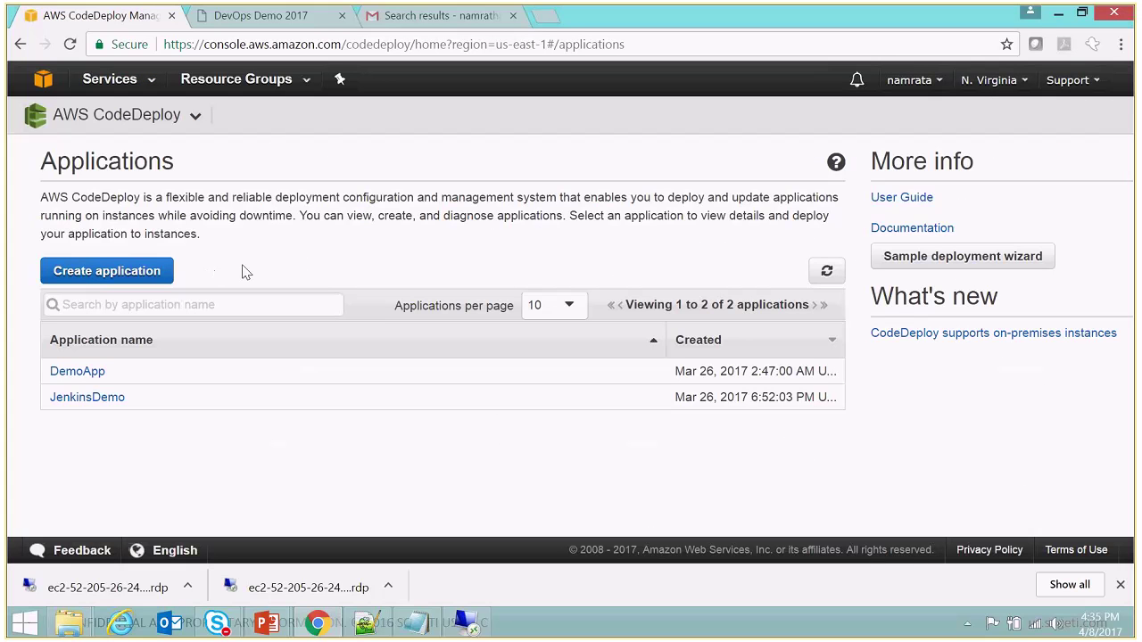
left_click(77, 371)
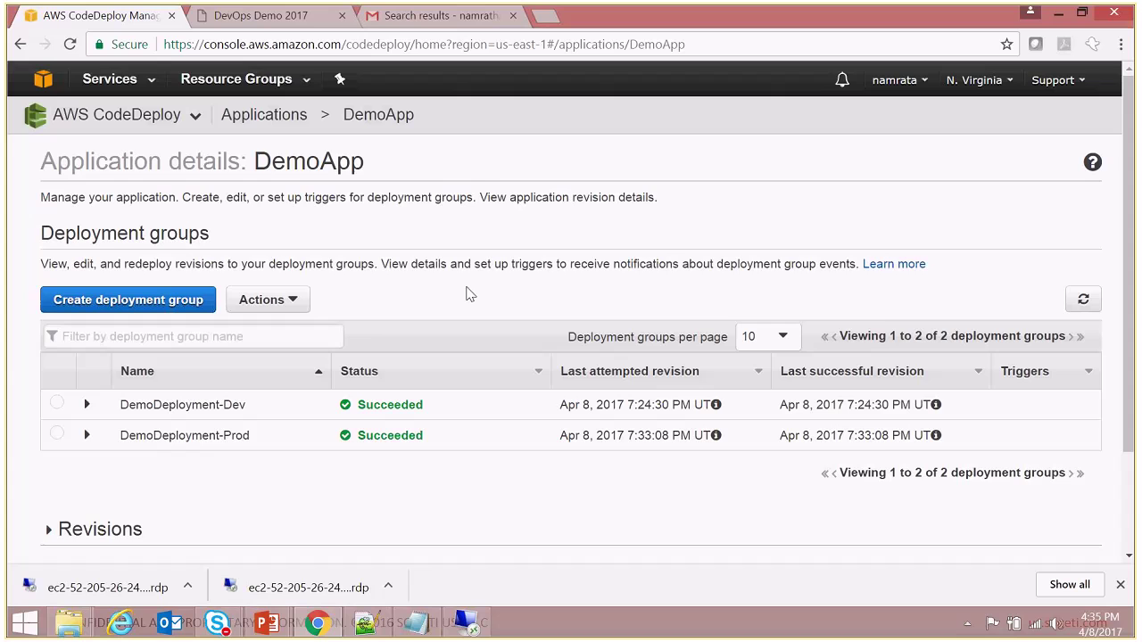
Open the DemoDeployment-Dev deployment group of DemoApp for editing.
scroll(470, 294, "down", 2)
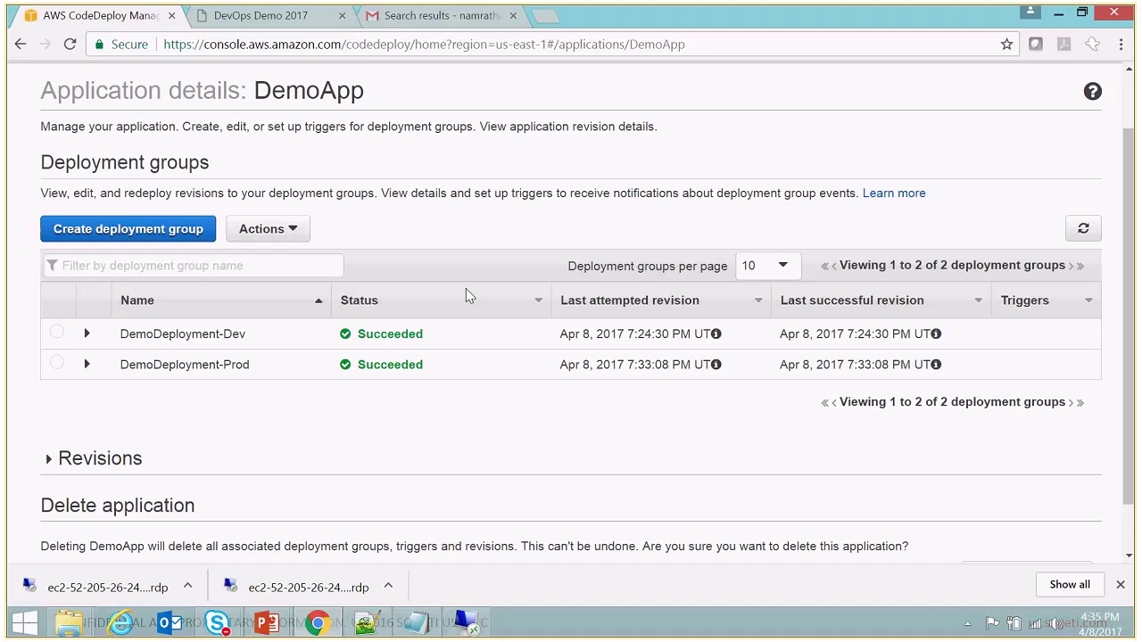
left_click(57, 332)
left_click(293, 234)
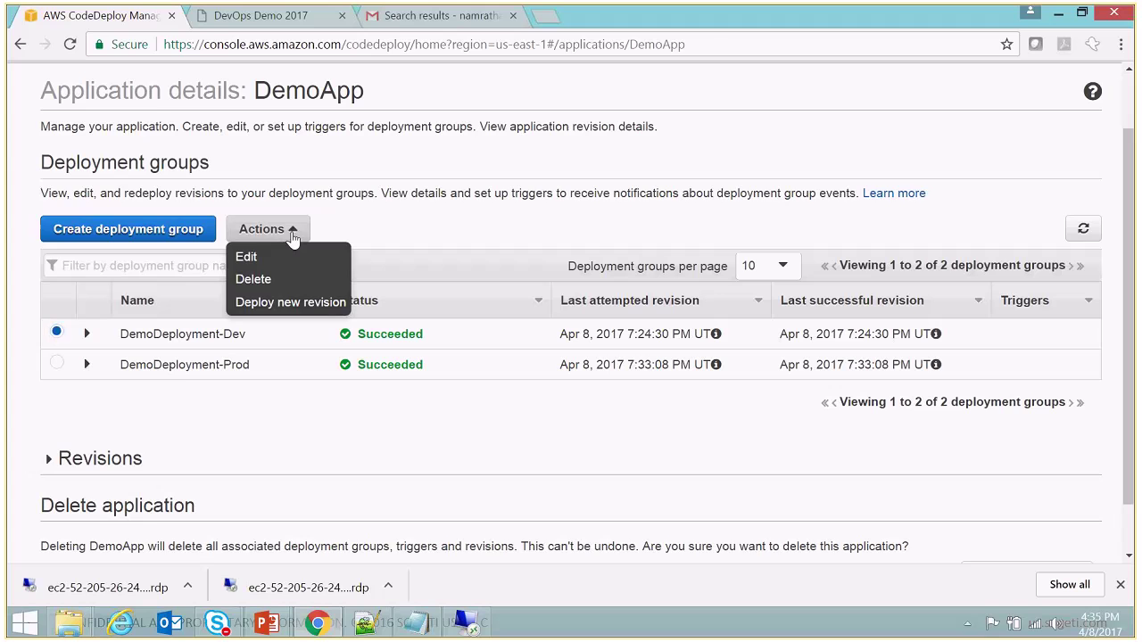
left_click(285, 251)
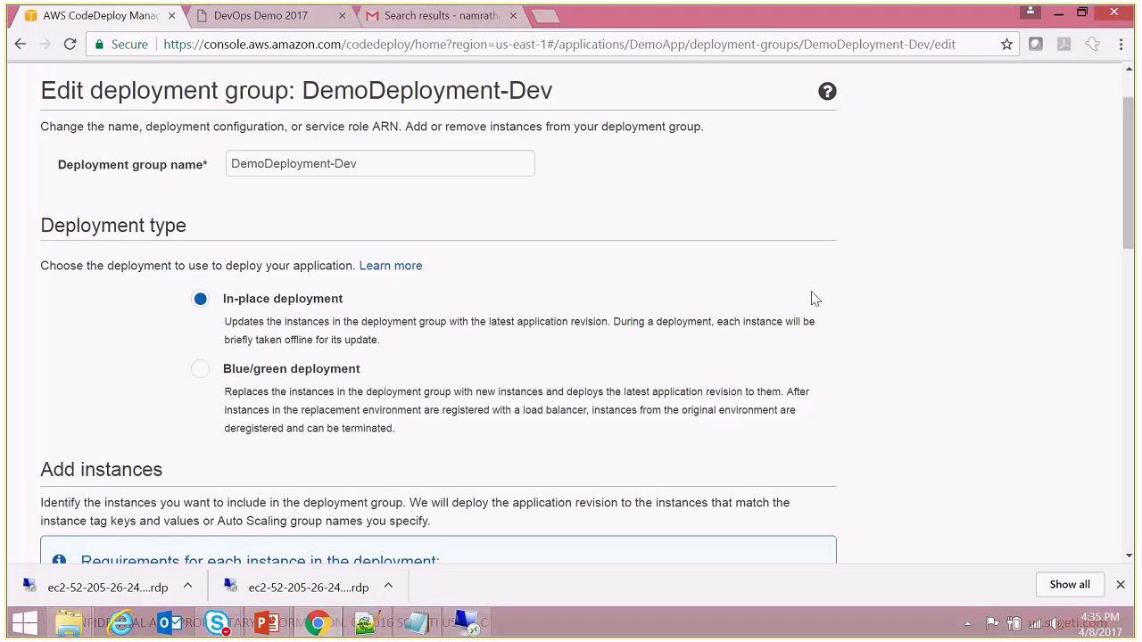
Review the Dev group's deployment type, instance tags, deployment configuration and service role, and save the group.
left_click_drag(1130, 233, 1130, 234)
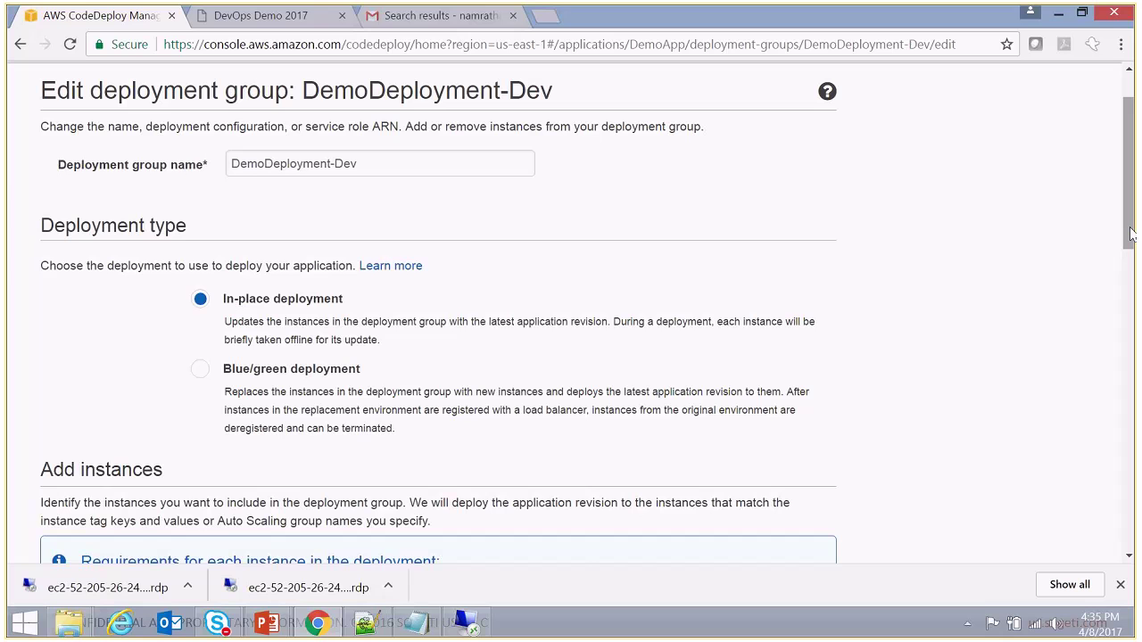
left_click_drag(1131, 232, 1134, 362)
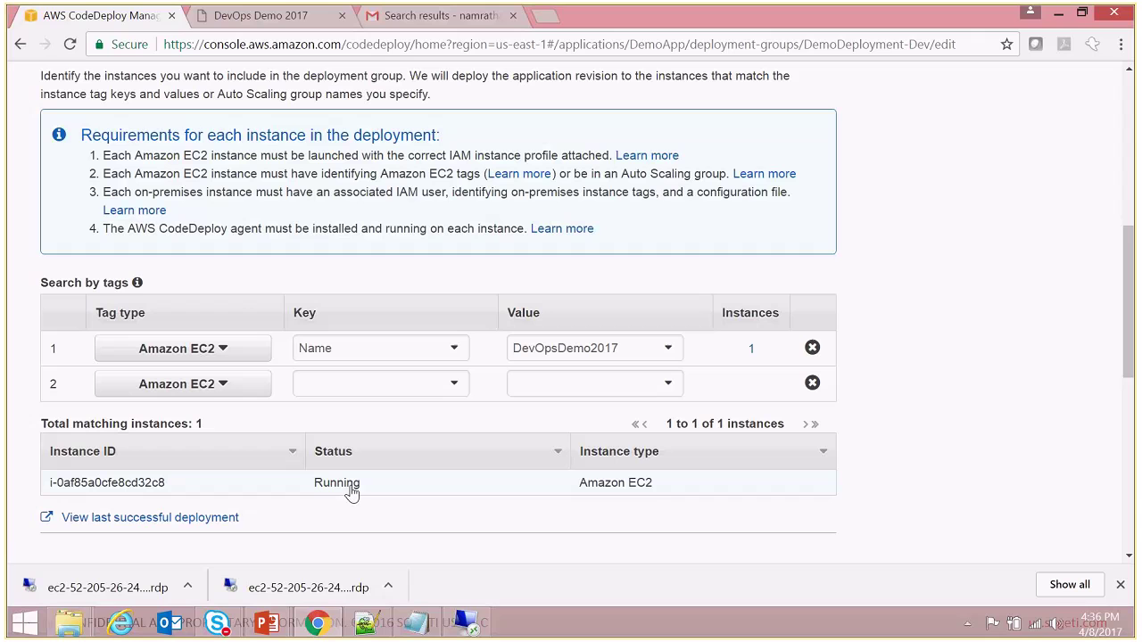
left_click_drag(1130, 366, 1134, 506)
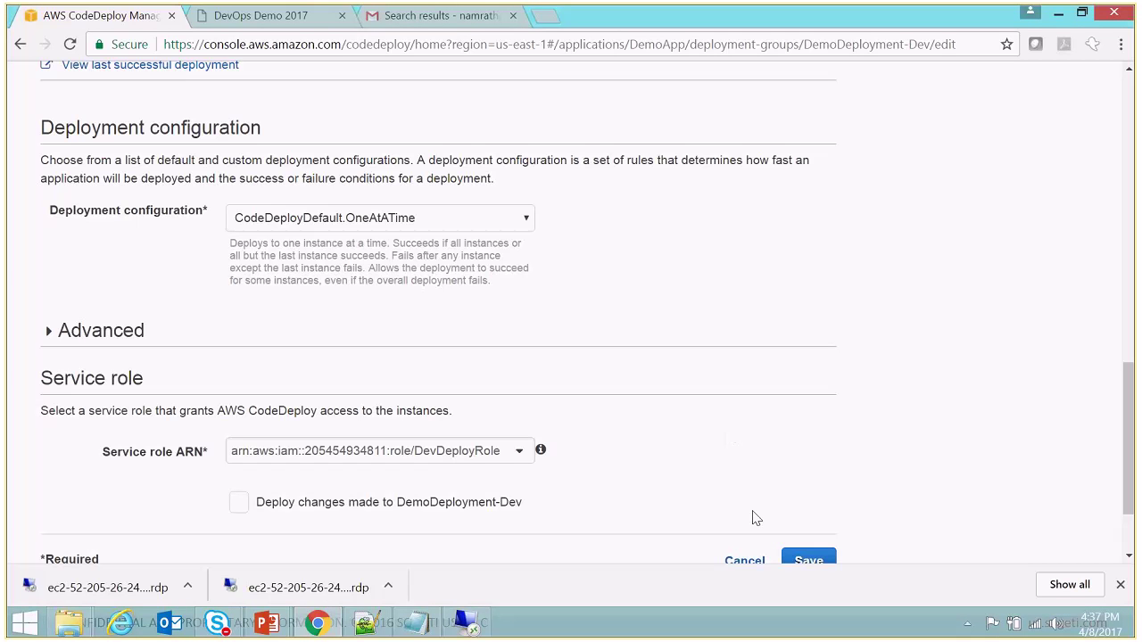
left_click(799, 562)
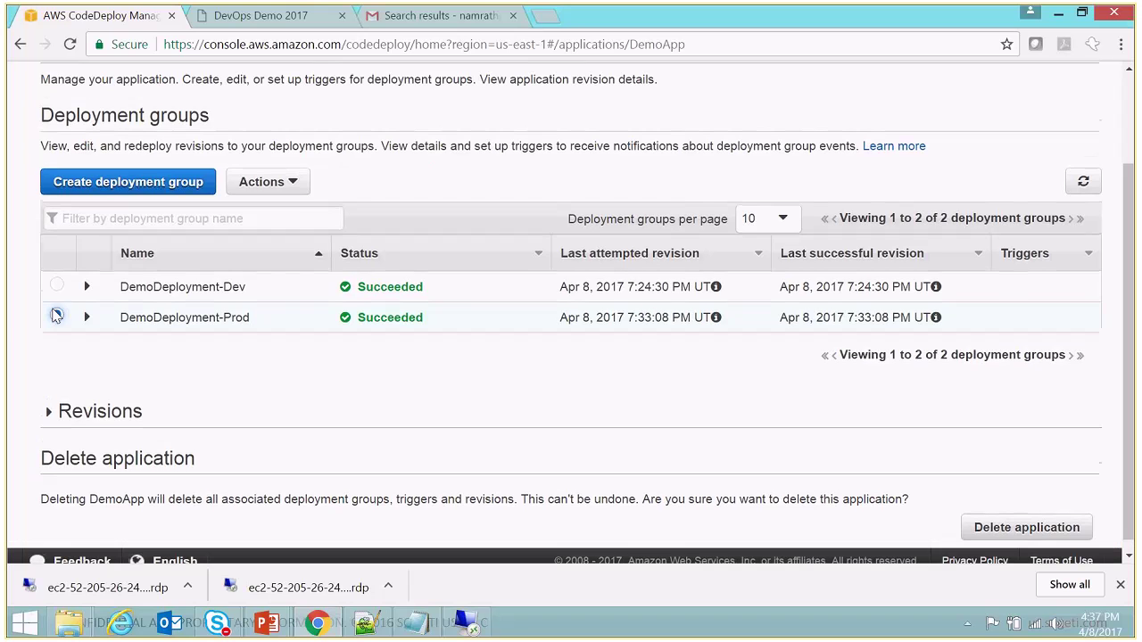
Open the DemoDeployment-Prod deployment group for editing and examine its deployment type and tagged instances.
left_click(56, 315)
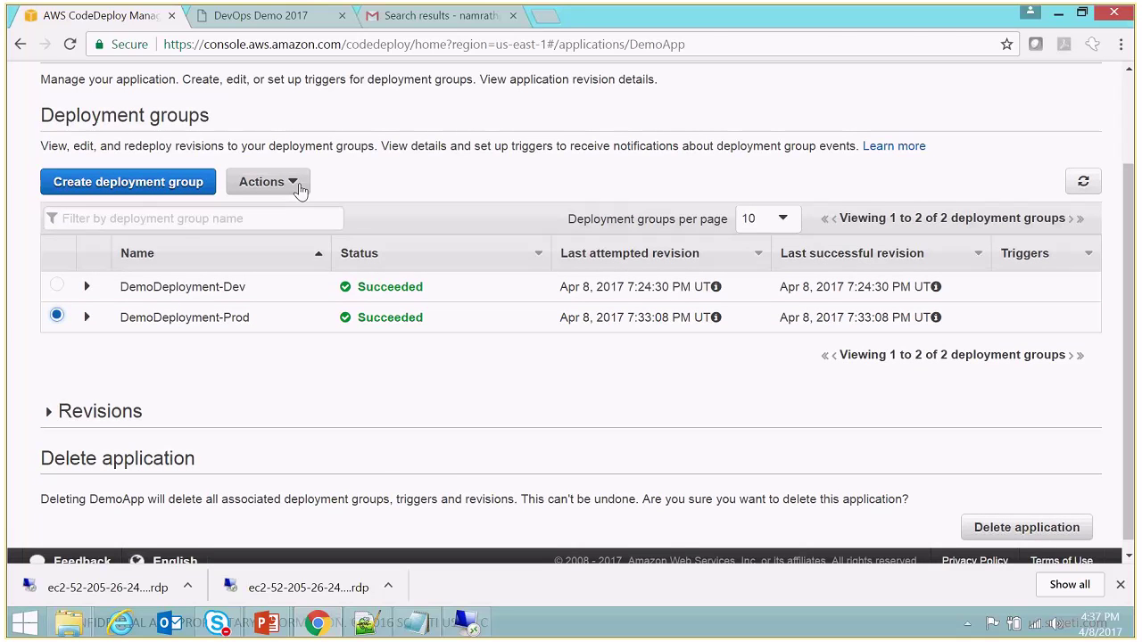
left_click(299, 187)
left_click(297, 209)
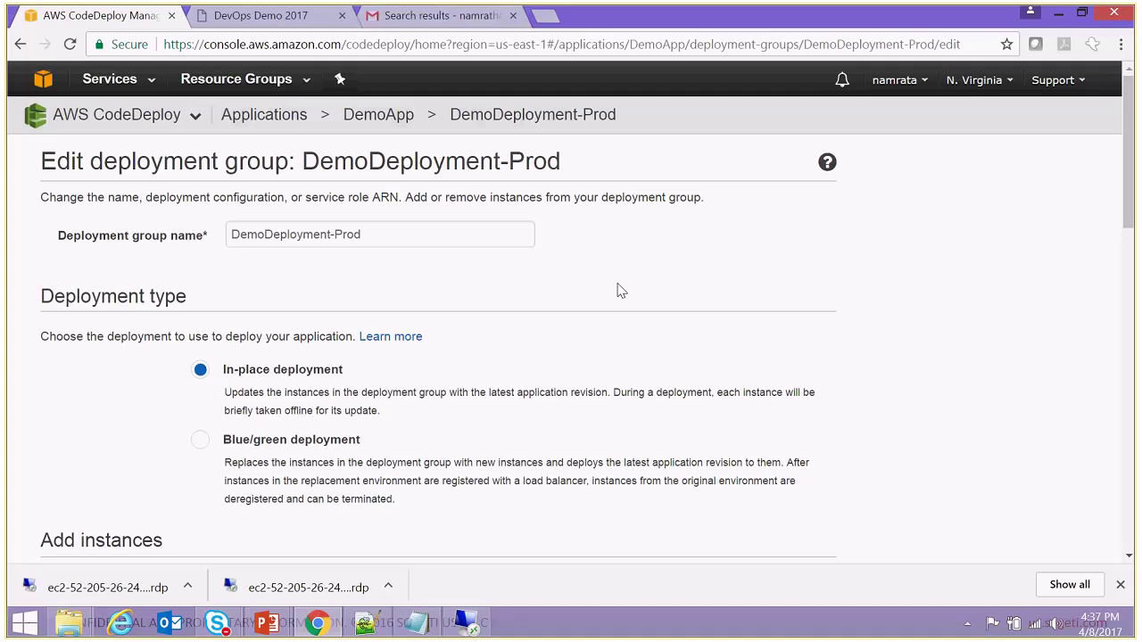
left_click_drag(1131, 118, 1135, 267)
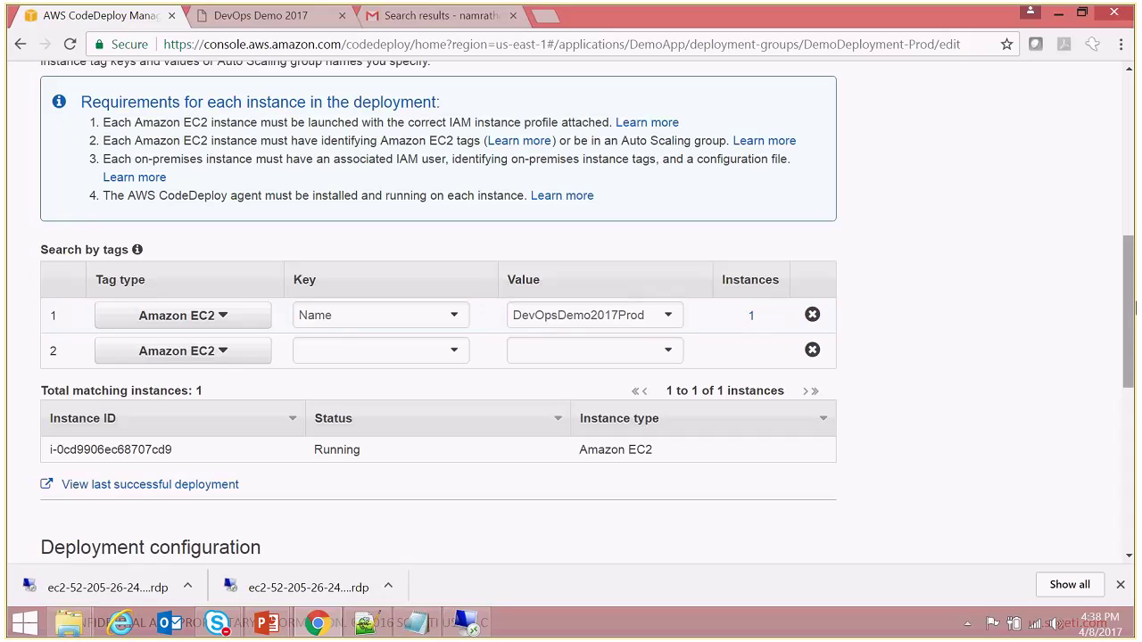
Review the Prod group's deployment configuration and service role, and save the deployment group.
left_click_drag(1130, 308, 1135, 403)
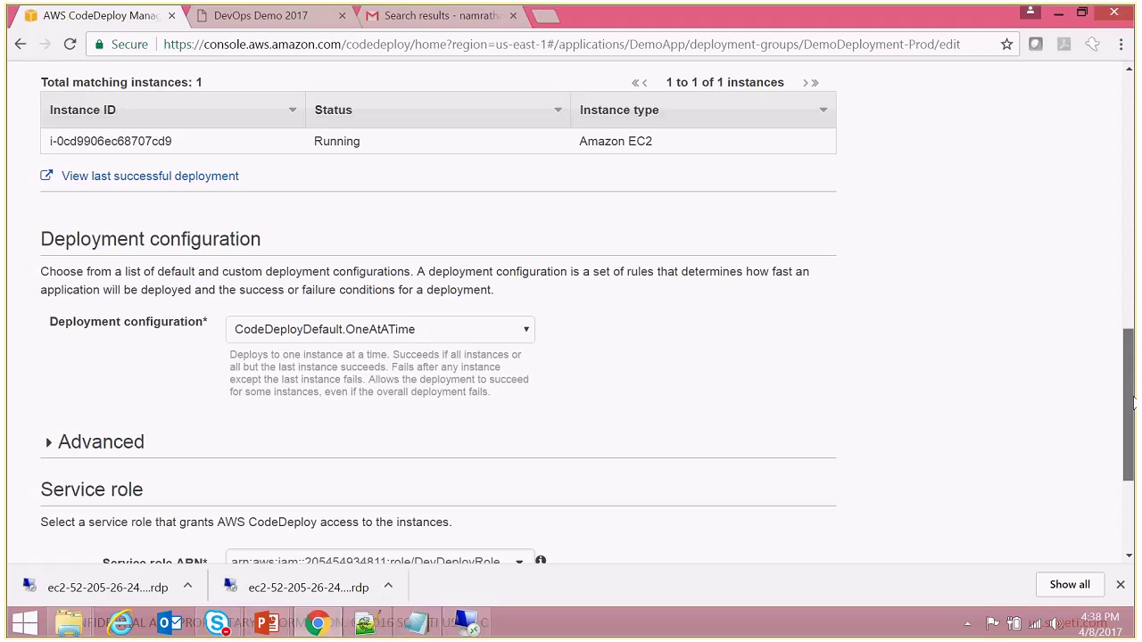
left_click_drag(1133, 403, 1135, 460)
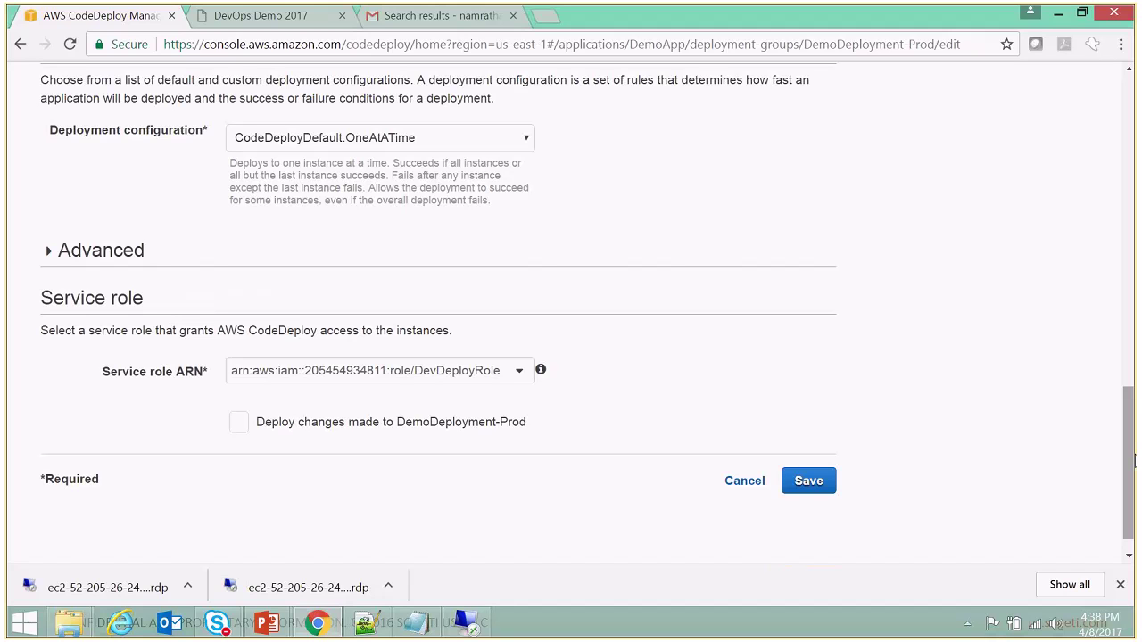
left_click(809, 481)
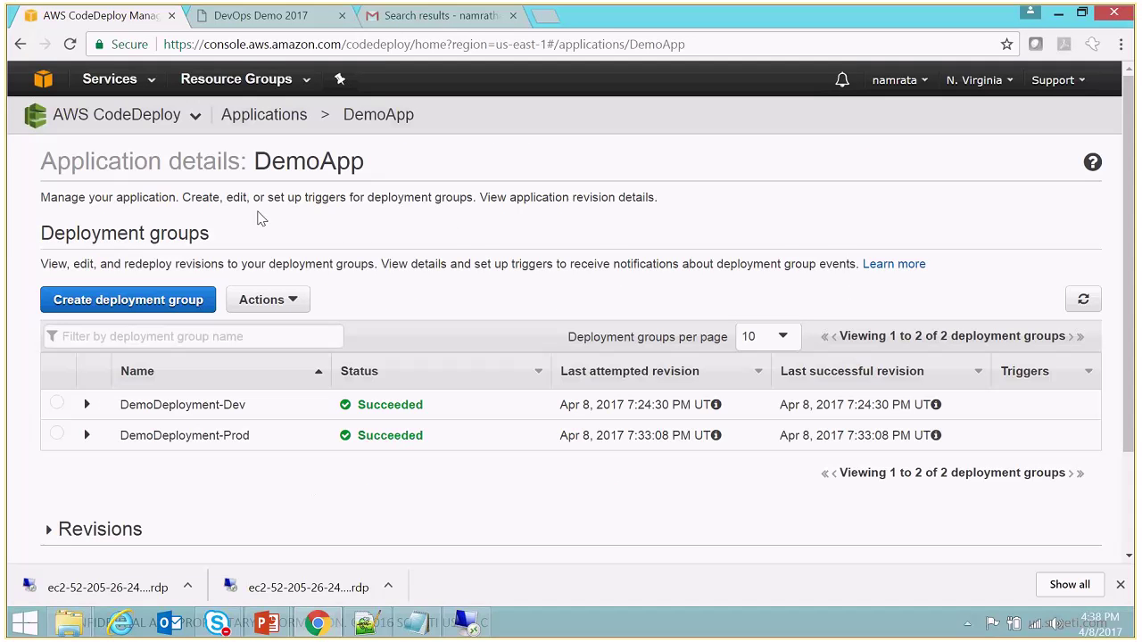
Open DevDeployRole among the IAM roles and review the managed policies attached to it.
left_click(152, 83)
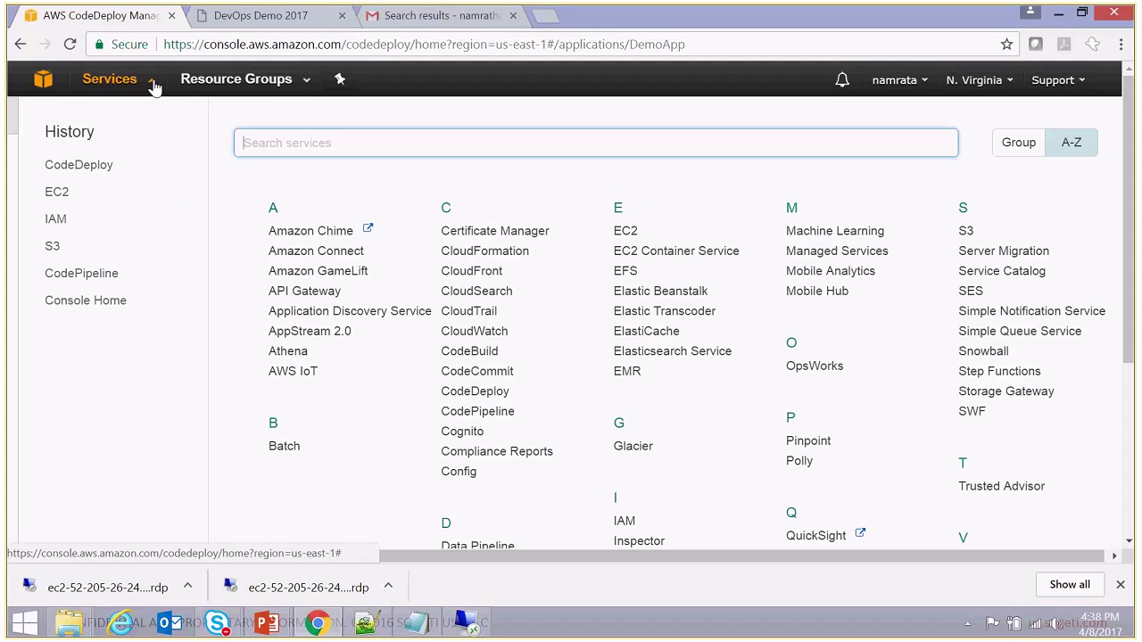
left_click(68, 223)
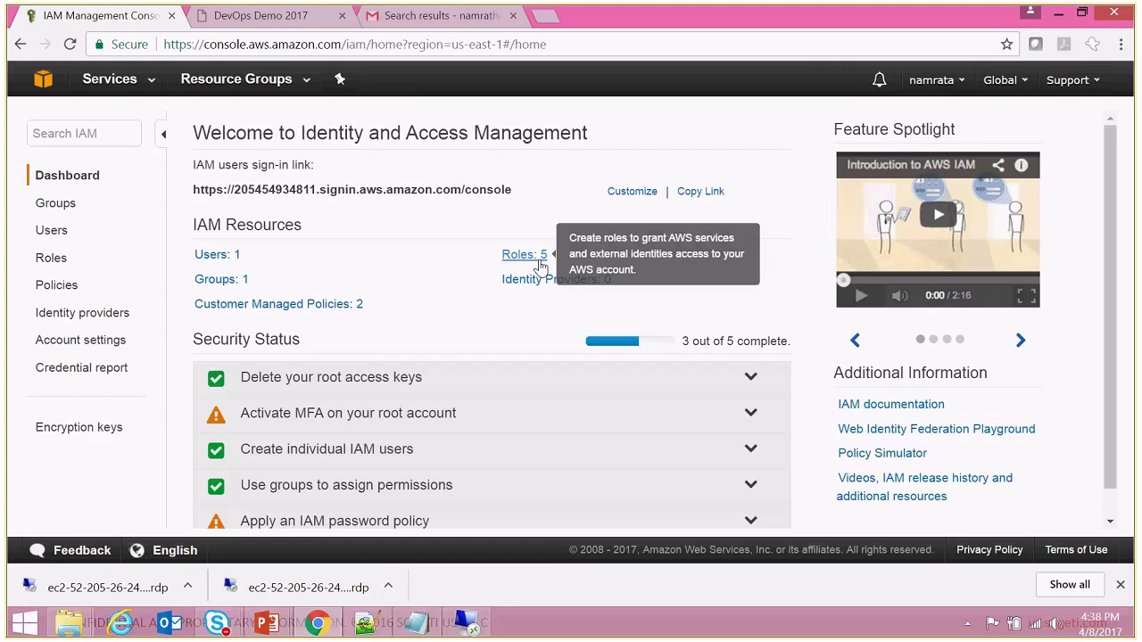
left_click(541, 267)
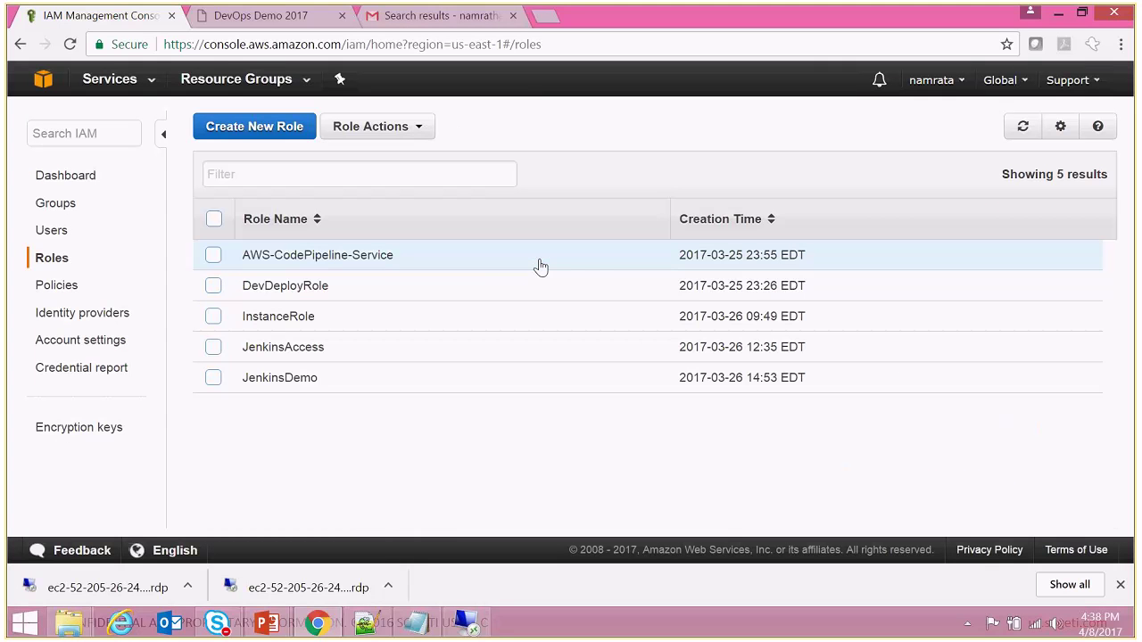
left_click(282, 288)
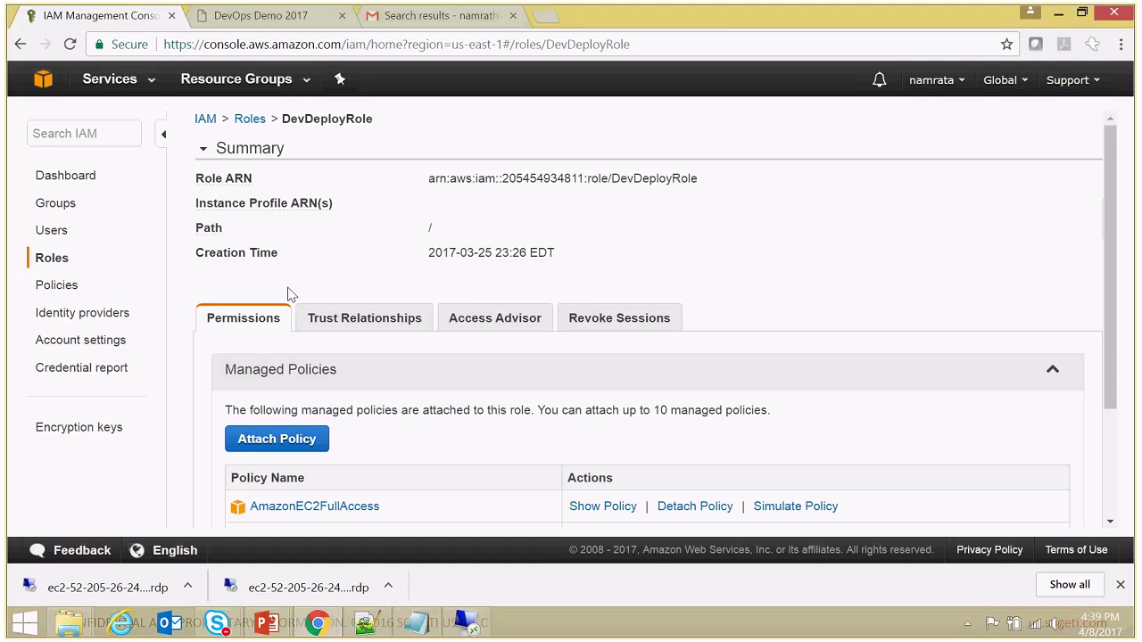
scroll(288, 295, "down", 3)
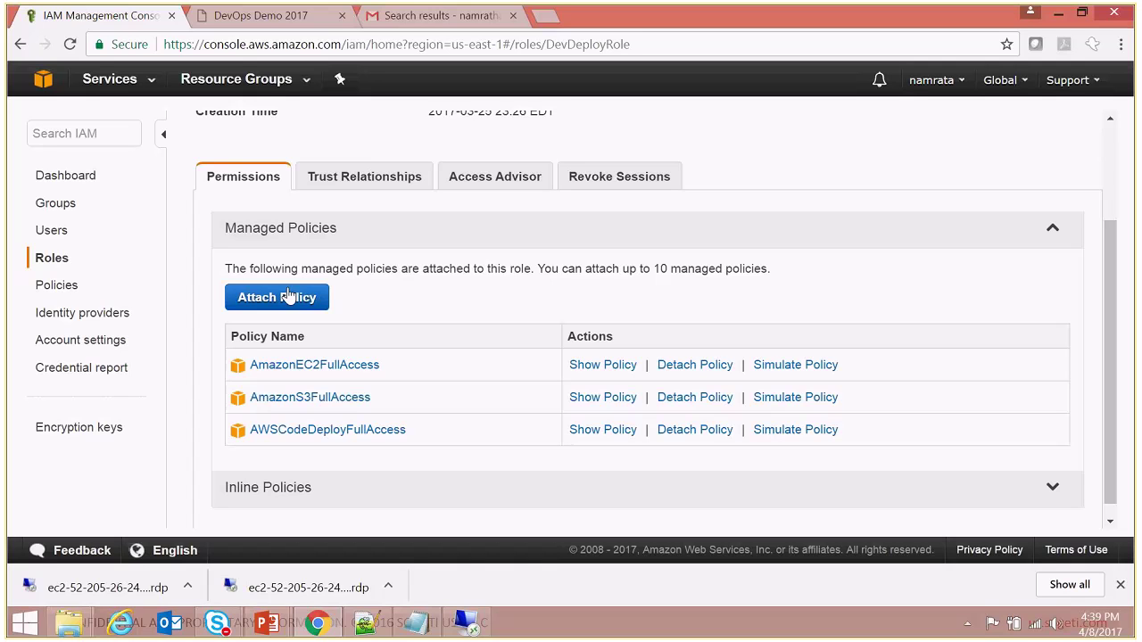
scroll(1119, 152, "up", 3)
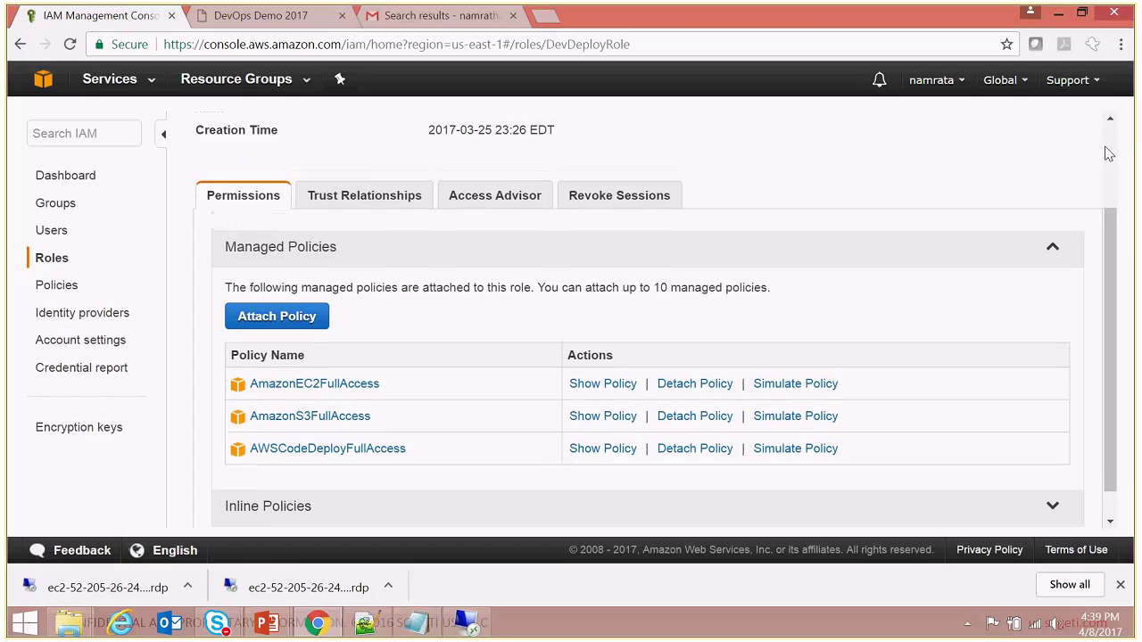
Open the demobucket2017 bucket in S3 and view the overview of AWSCodePipeline-S3-AWSCodeDeploy_Windows.zip.
left_click(153, 83)
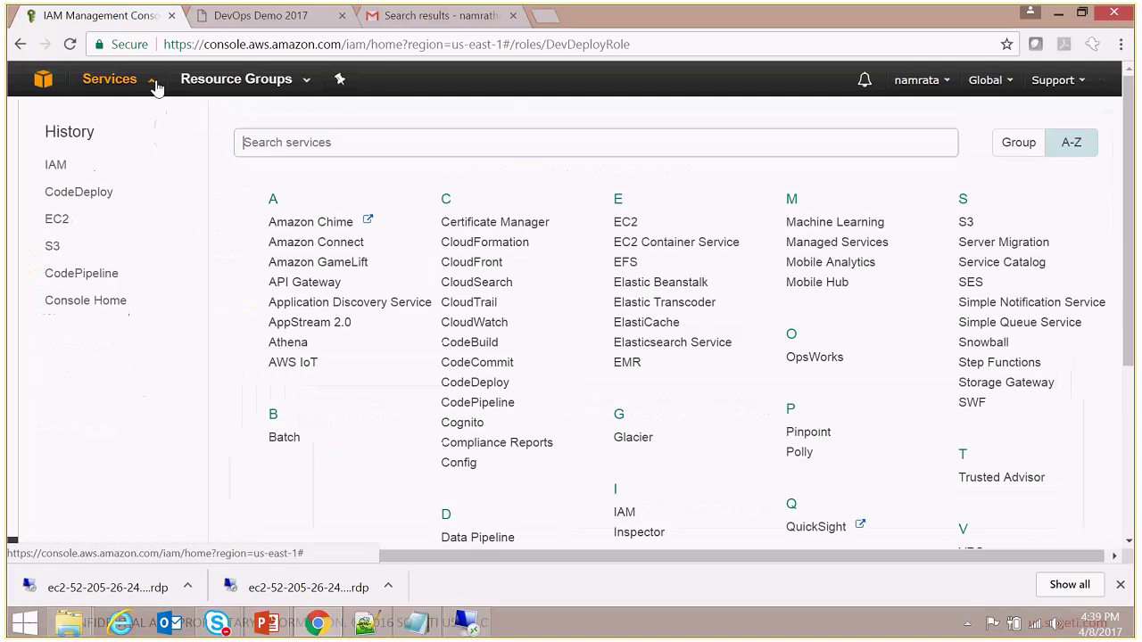
left_click(54, 258)
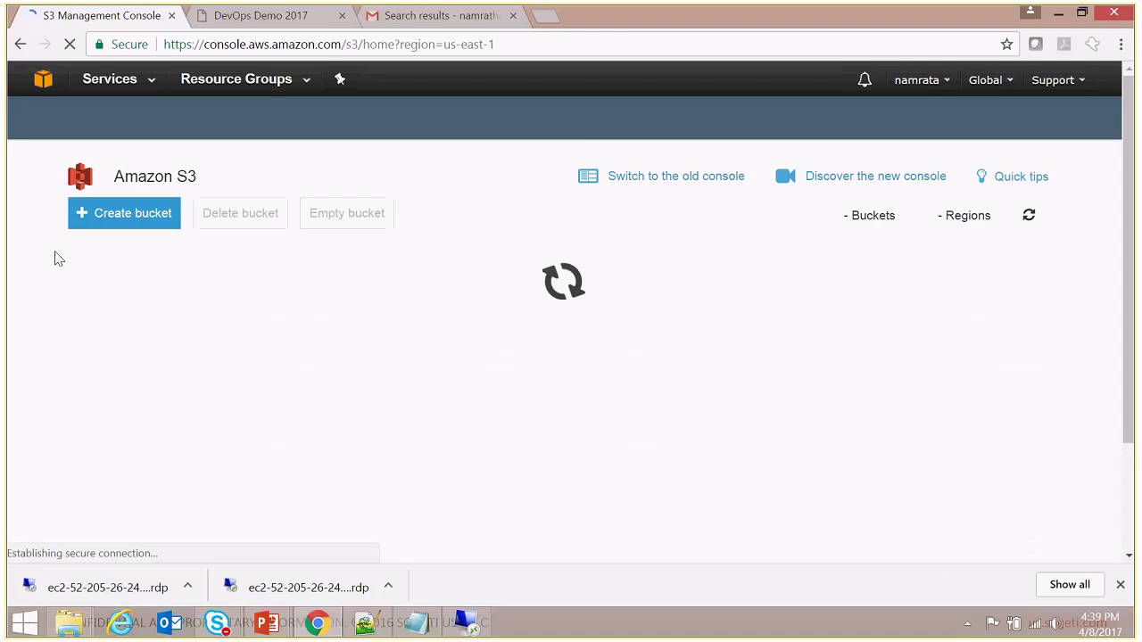
left_click(152, 392)
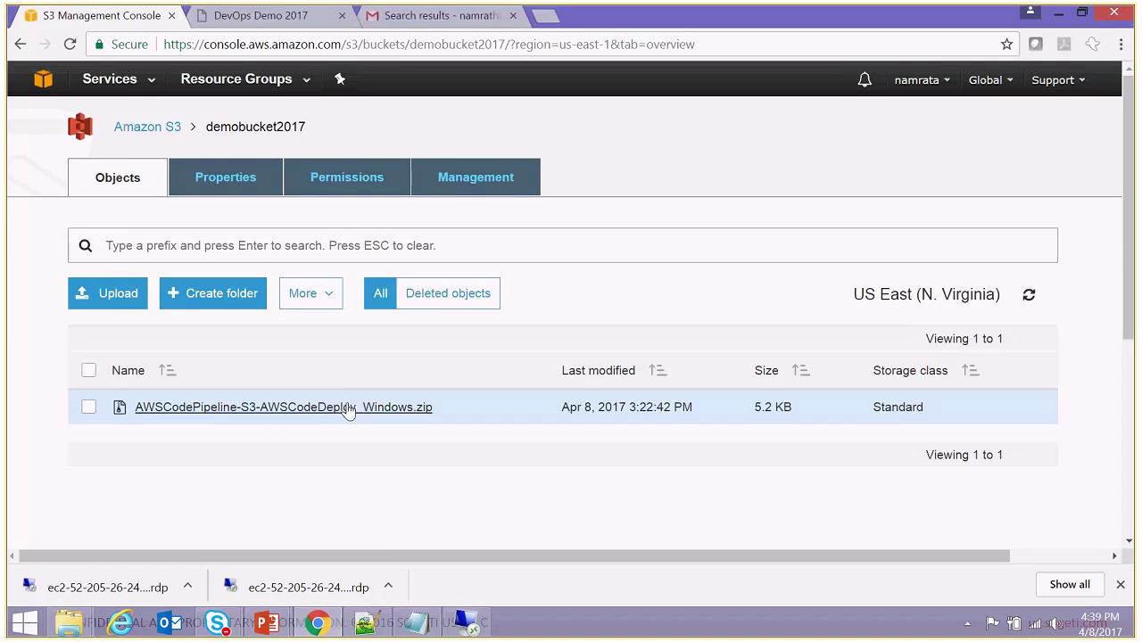
left_click(349, 409)
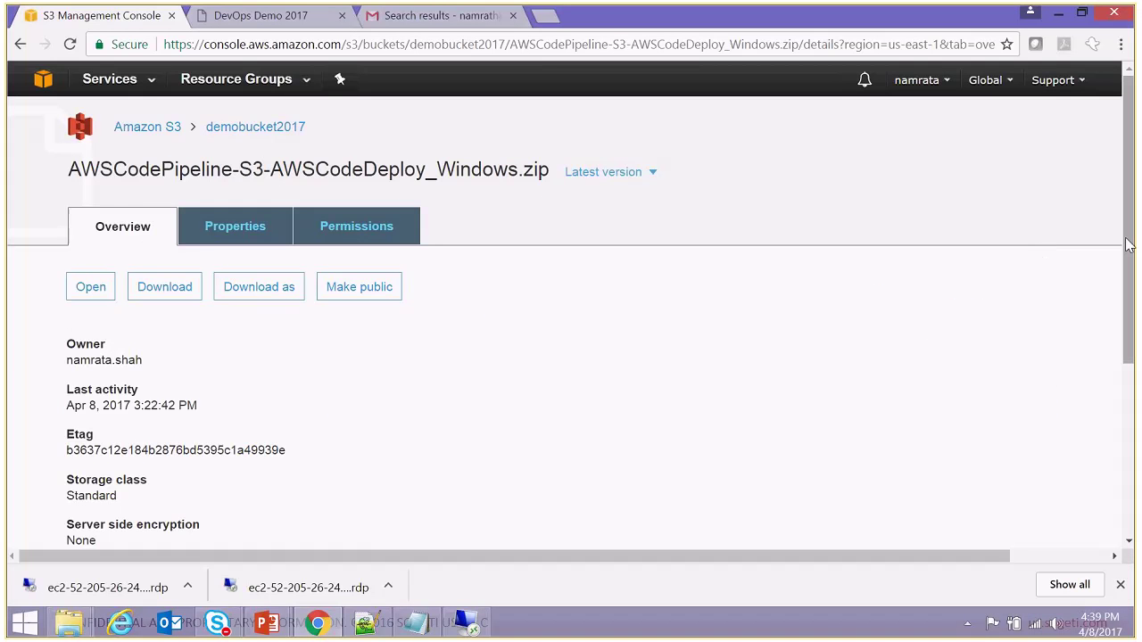
mouse_move(1126, 256)
left_mouse_down()
mouse_move(1126, 359)
mouse_move(1129, 239)
left_mouse_up()
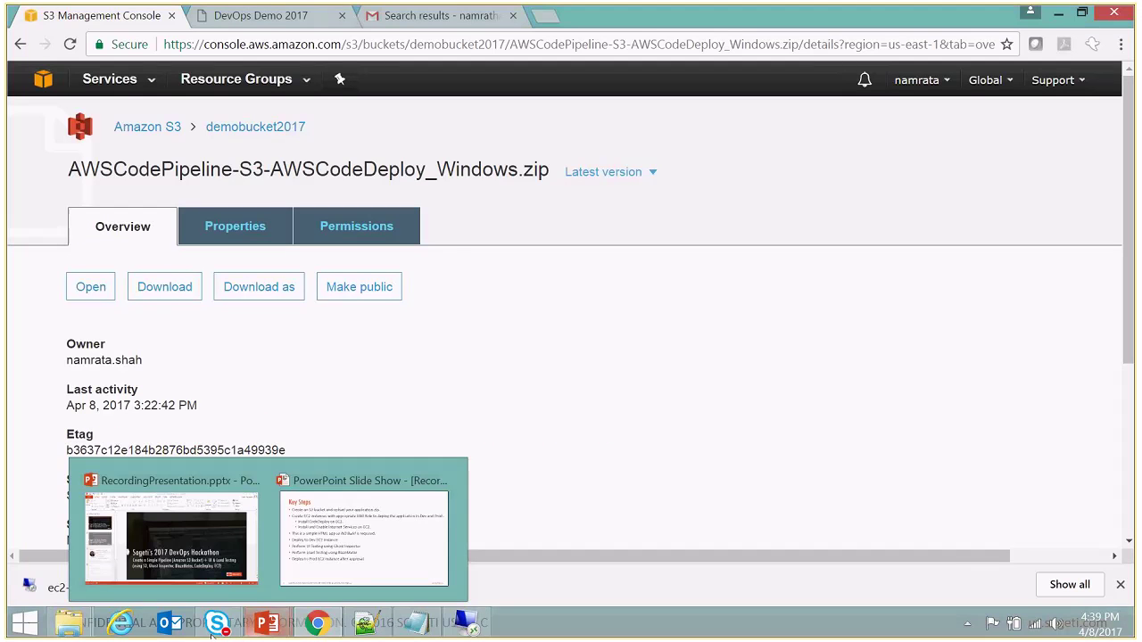
Switch to the AWSCodePipeline-S3-AWSCodeDeploy_Windows folder in File Explorer and point out the appspec.yml, before-install.bat and index.html files.
mouse_move(340, 628)
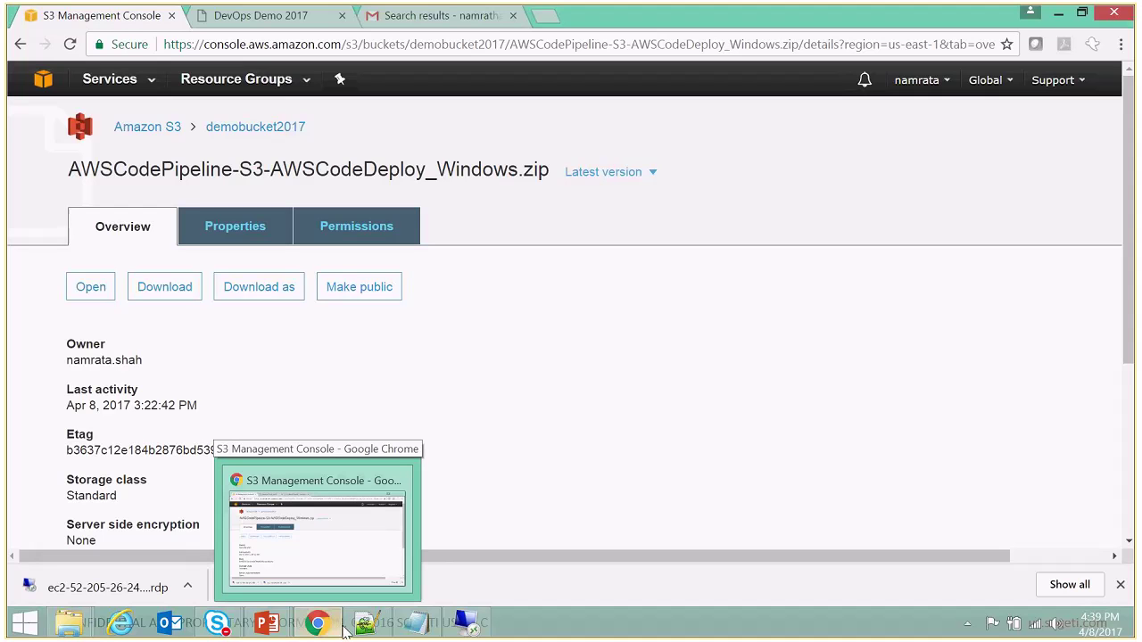
mouse_move(70, 629)
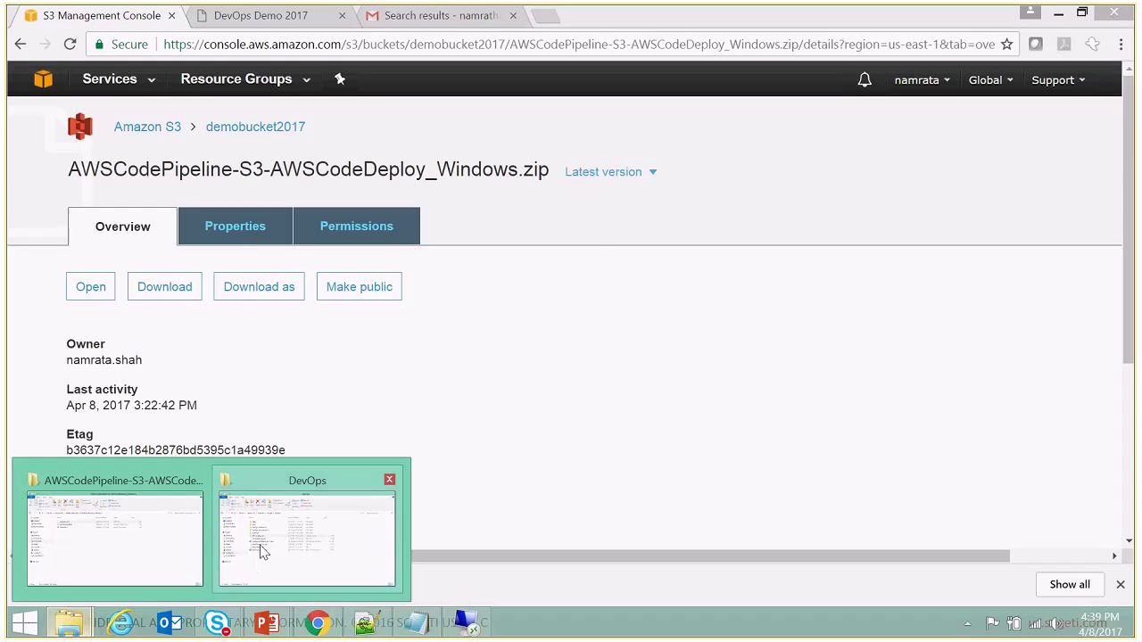
mouse_move(263, 552)
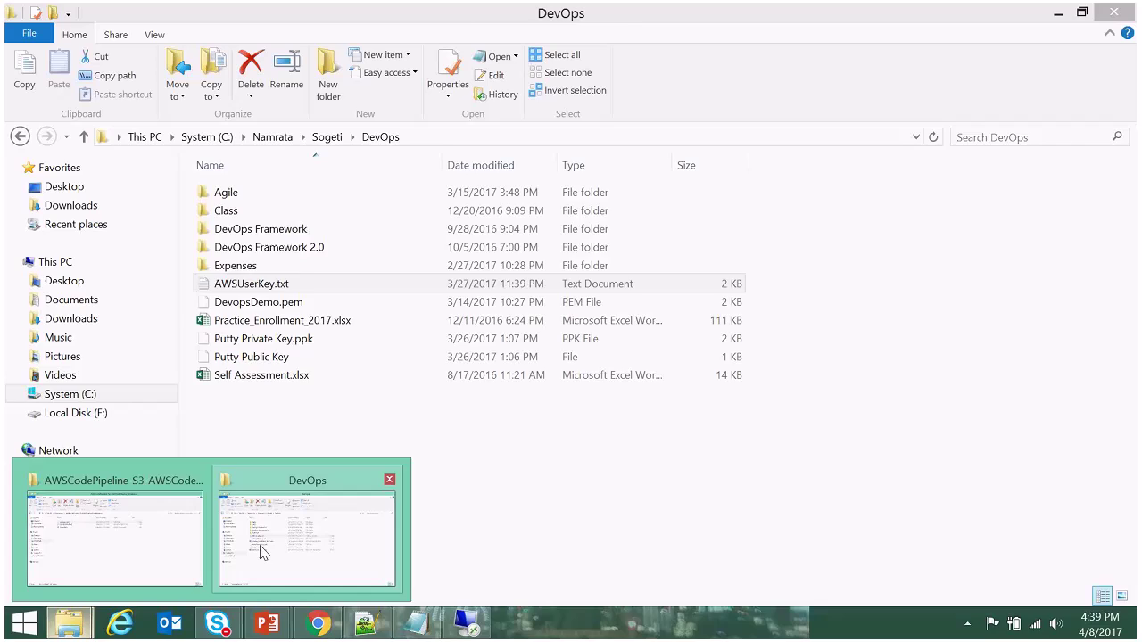
left_click(174, 553)
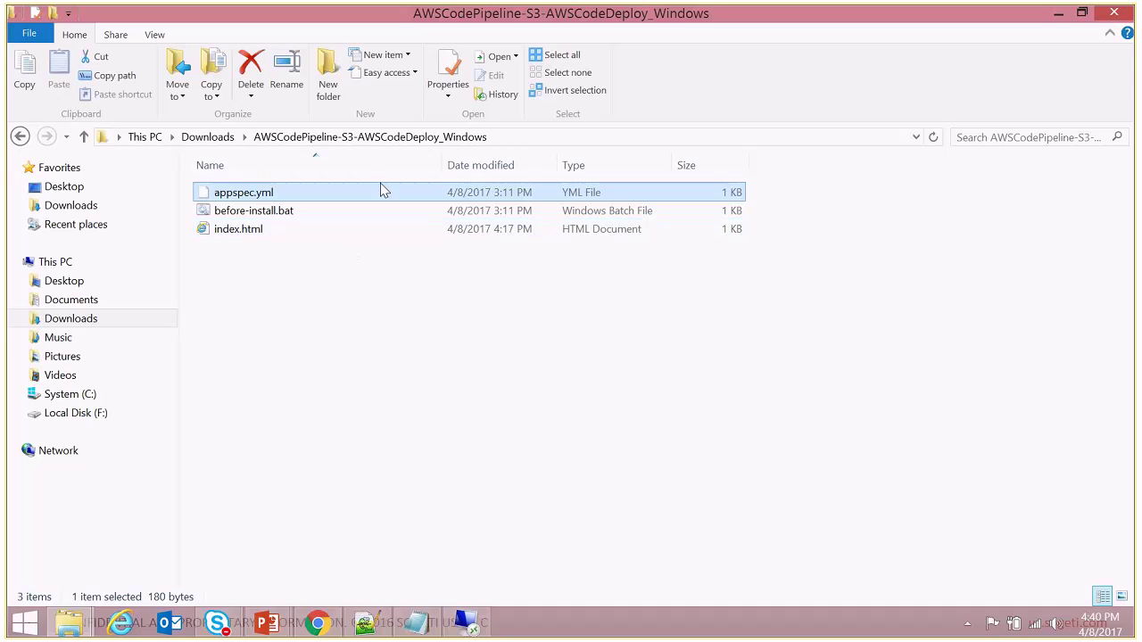
left_click(326, 232)
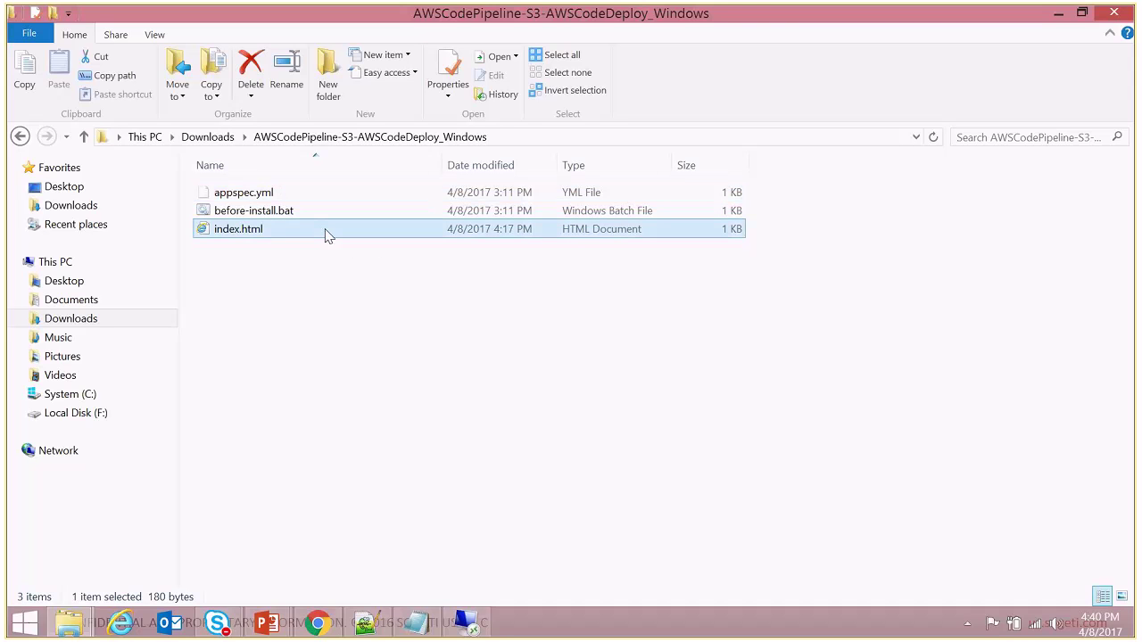
left_click(326, 217)
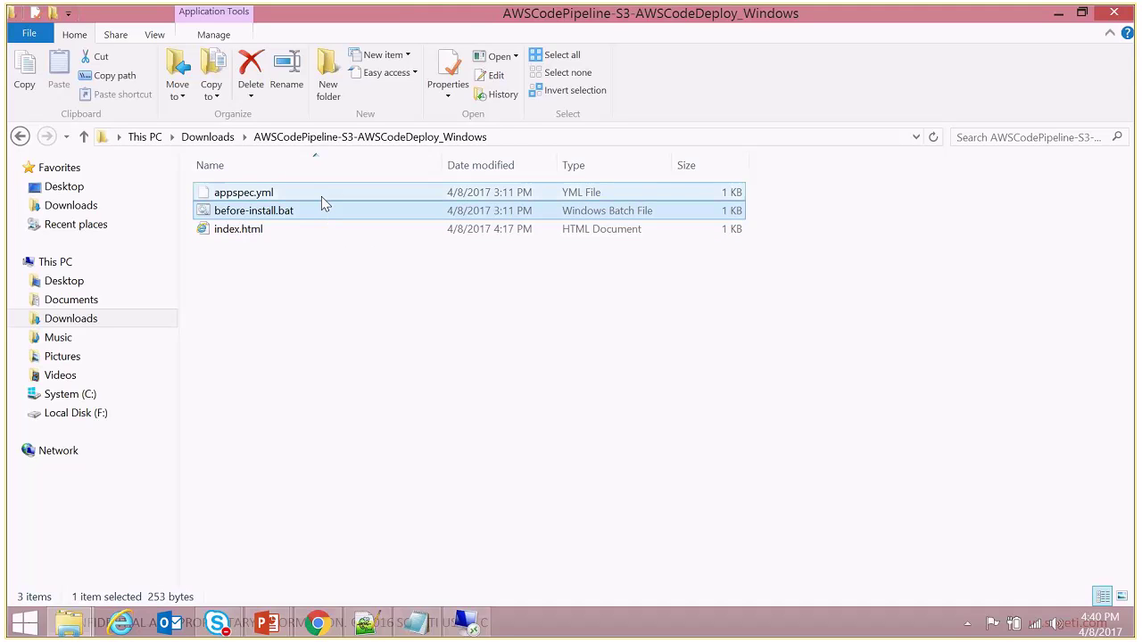
left_click(321, 196)
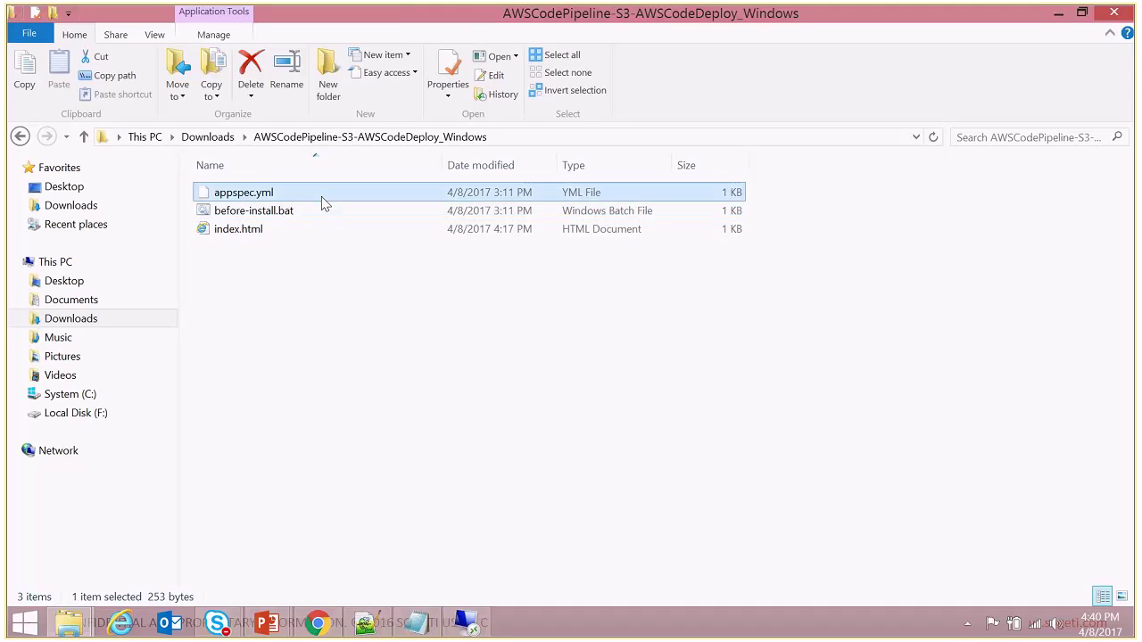
Open index.html in Notepad++ and highlight the body's text color and background-color values.
right_click(277, 239)
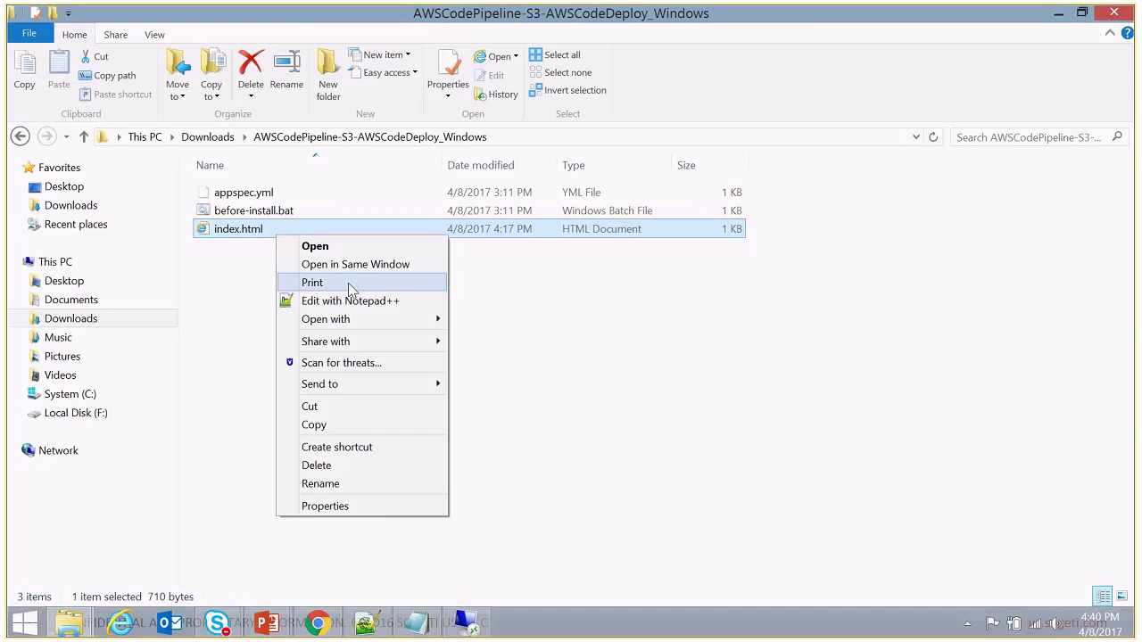
left_click(357, 301)
left_click(359, 303)
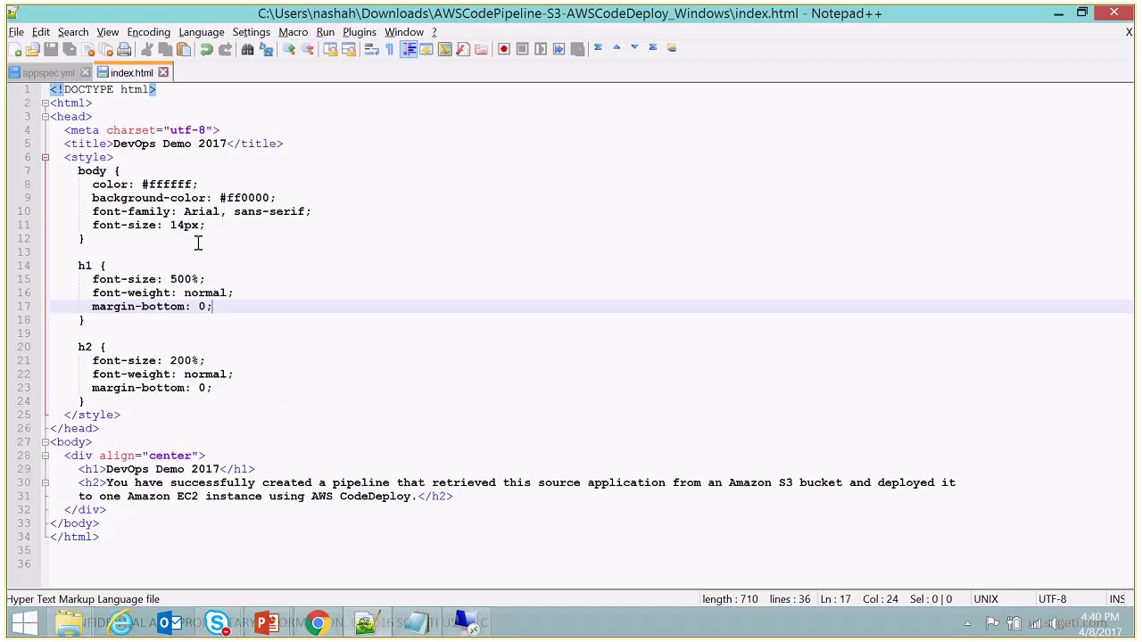
double_click(179, 185)
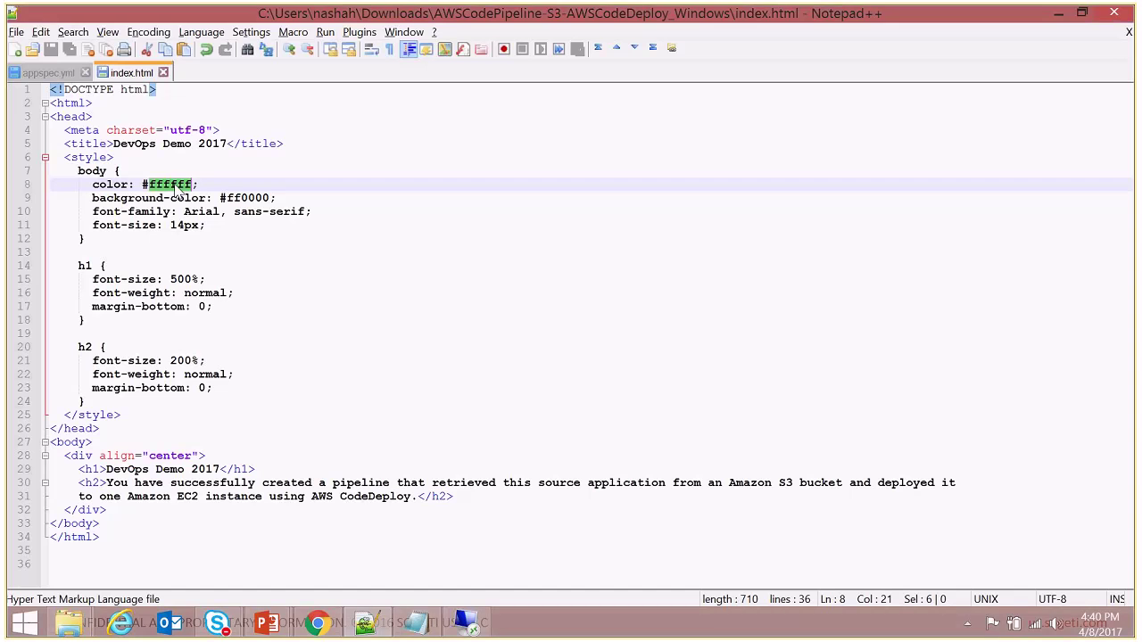
double_click(254, 198)
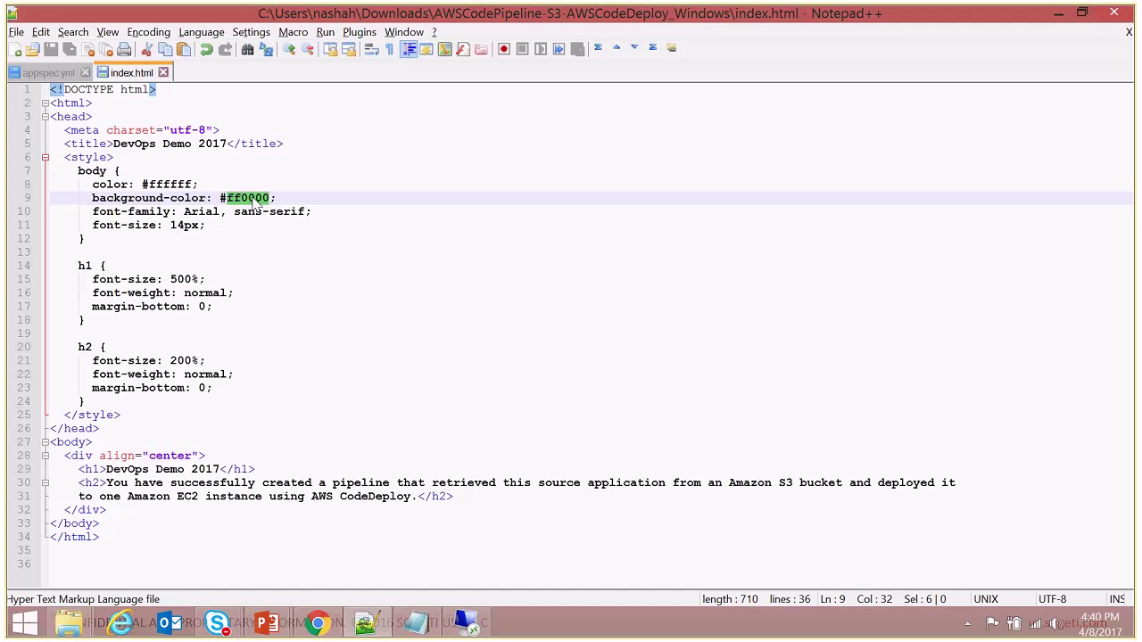
Return to File Explorer and open the local index.html in Google Chrome to preview the page.
key("alt+Tab")
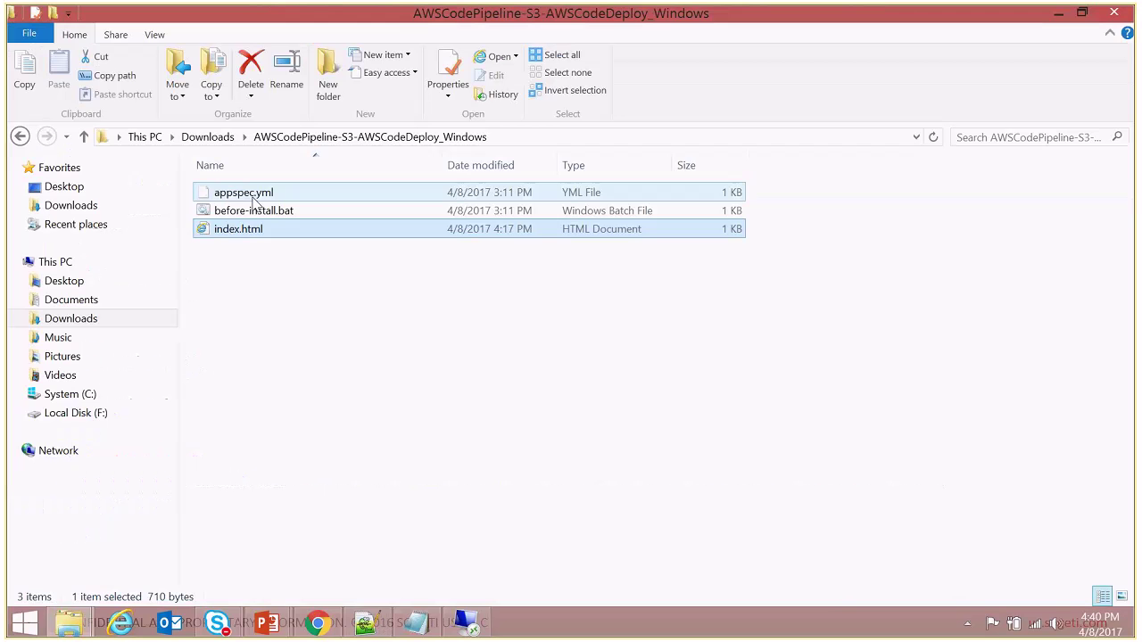
right_click(287, 233)
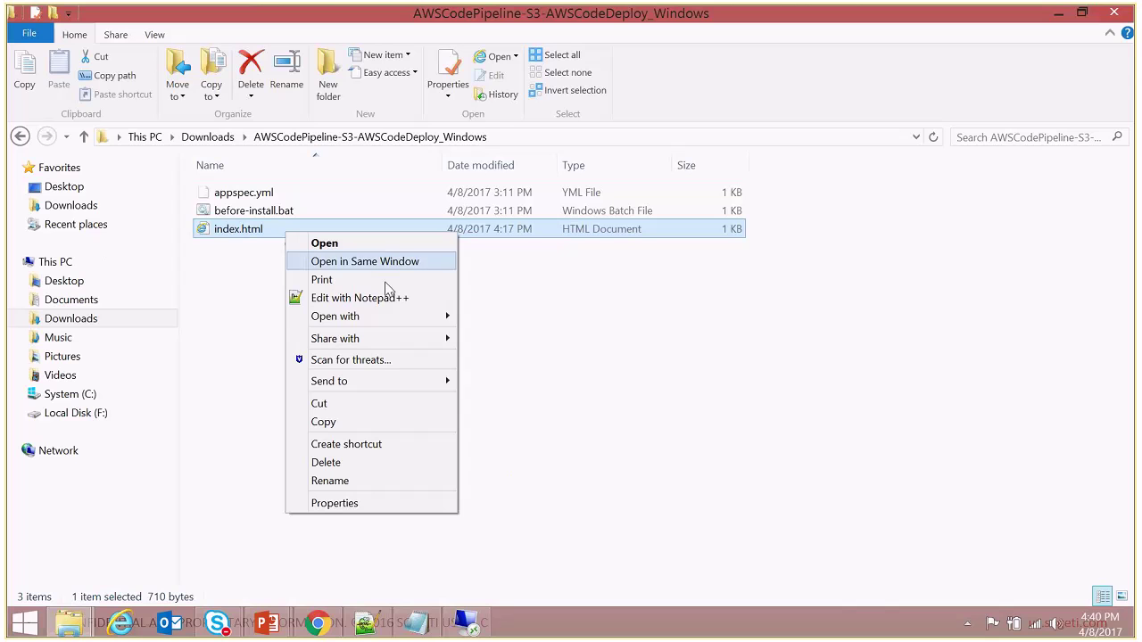
mouse_move(424, 317)
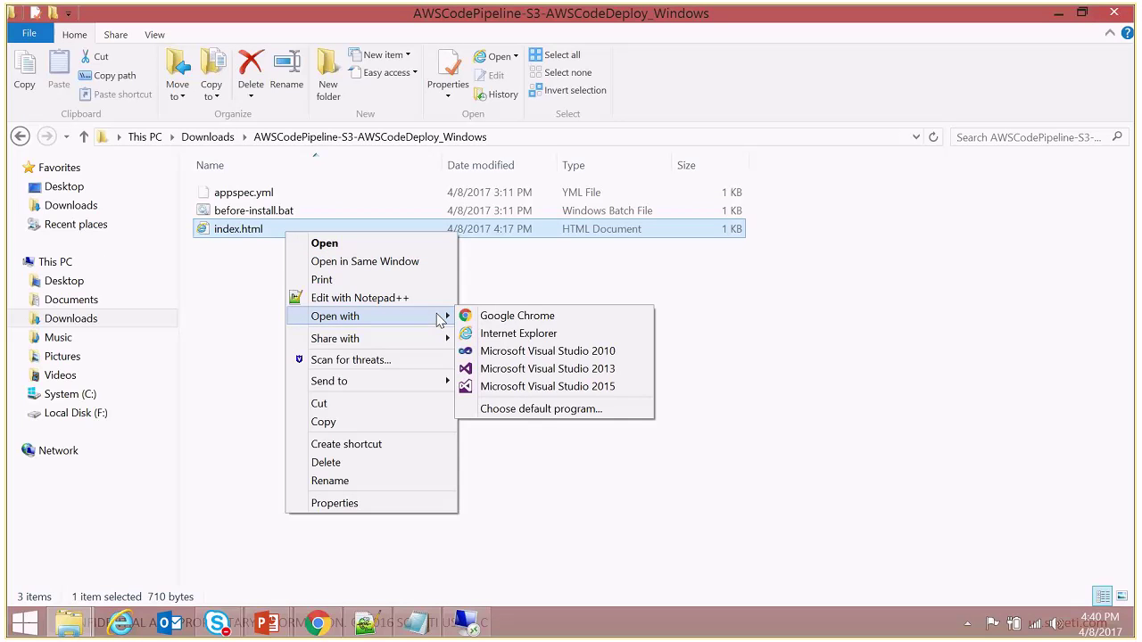
left_click(498, 316)
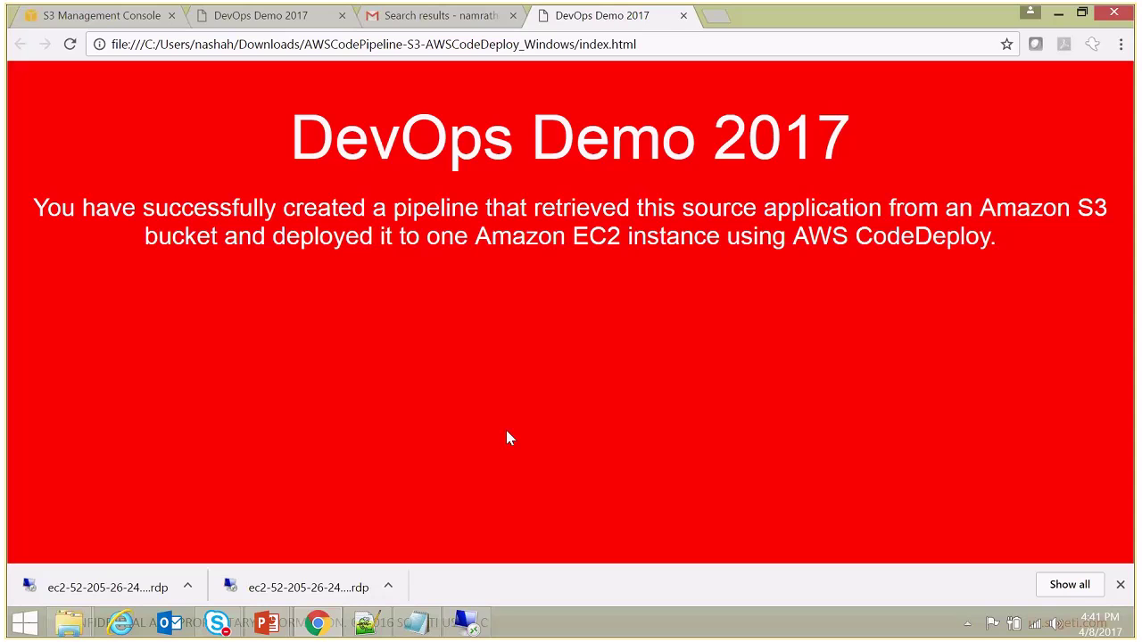
Switch to the remote desktop session, close PowerShell, and open the c:\inetpub\wwwroot folder.
left_click(465, 622)
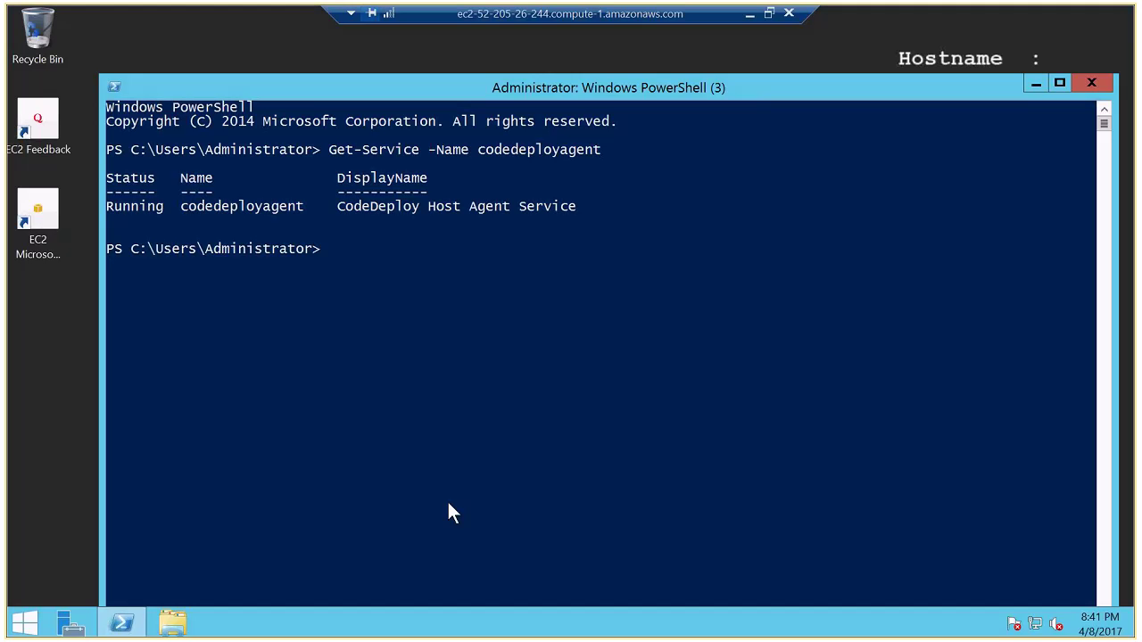
left_click(1095, 84)
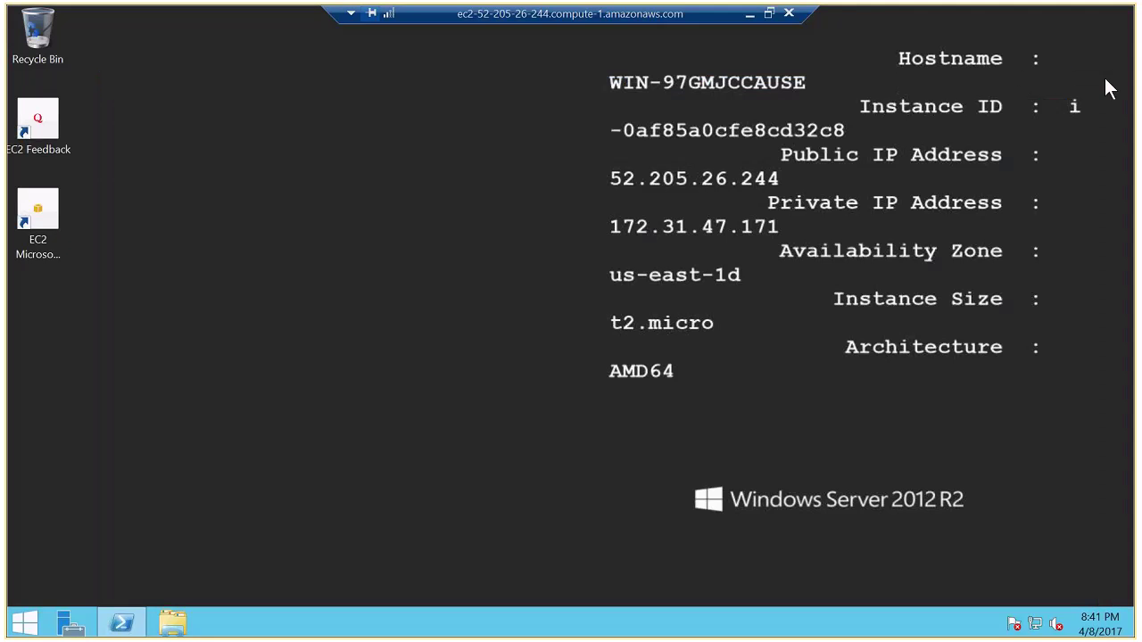
key("super+r")
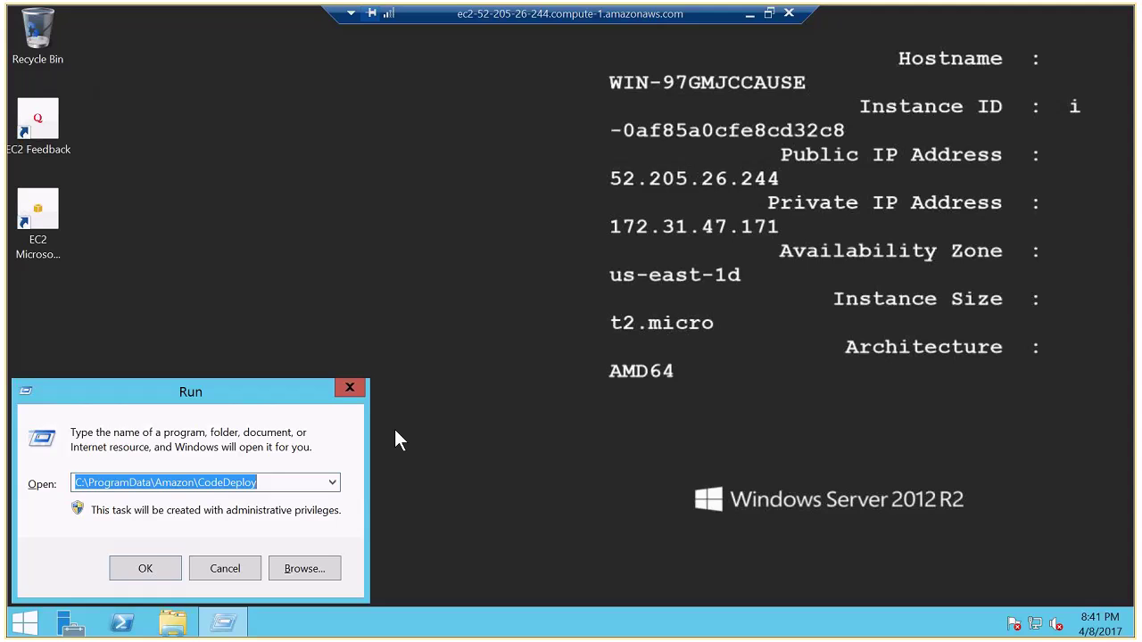
type("C:\\i")
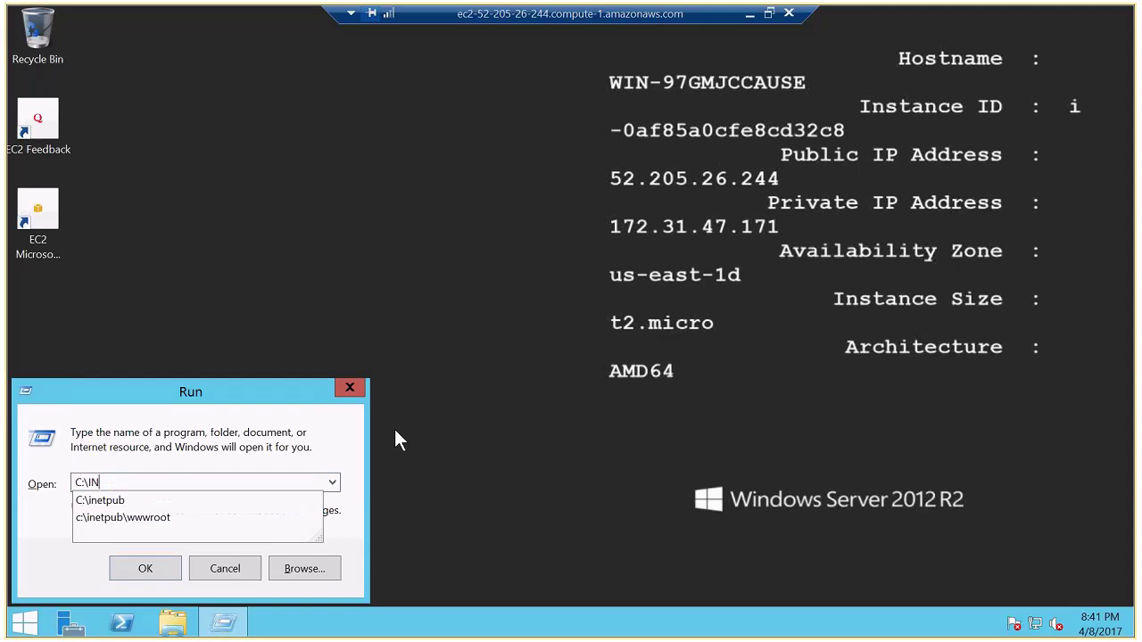
key("Down")
key("Down")
key("Return")
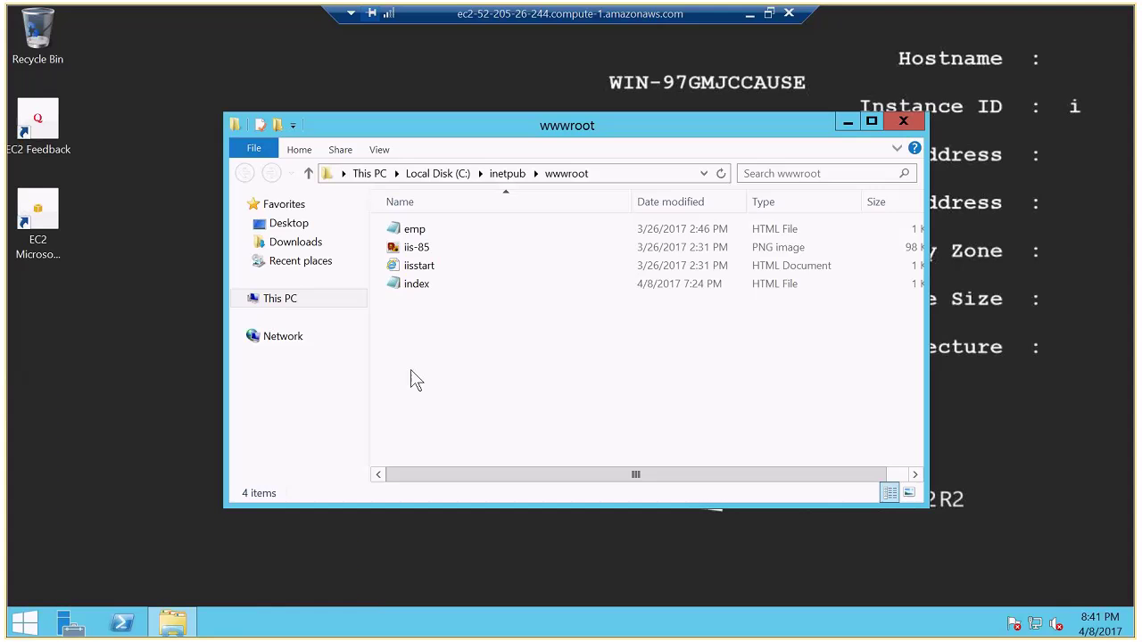
Open the index file in the server's wwwroot folder with Internet Explorer to view the deployed page.
left_click(420, 289)
right_click(419, 288)
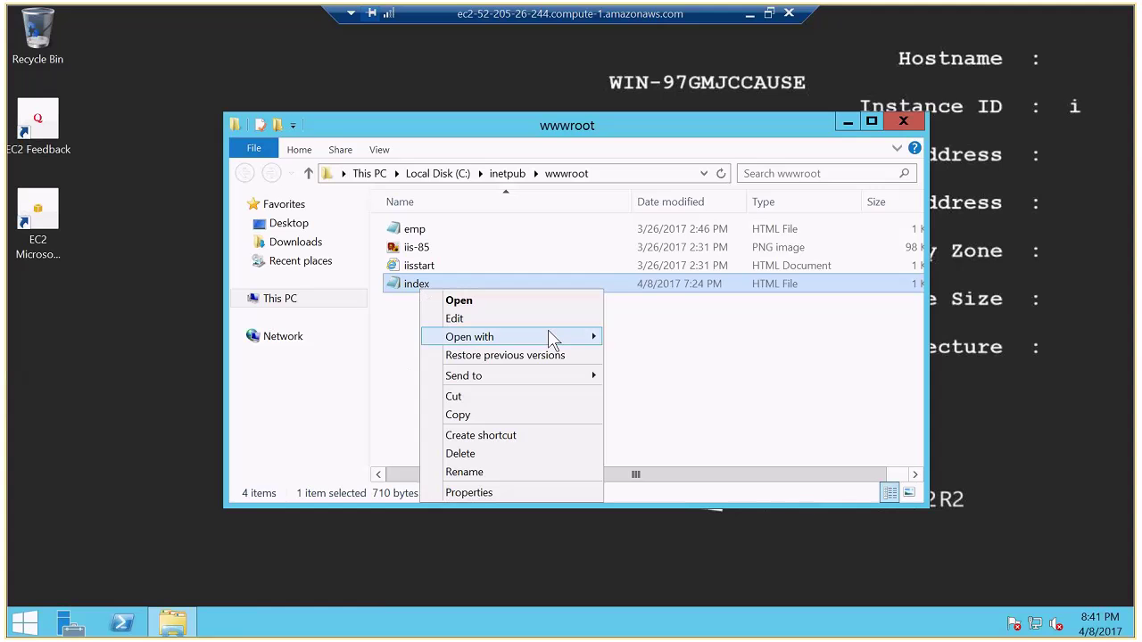
mouse_move(591, 338)
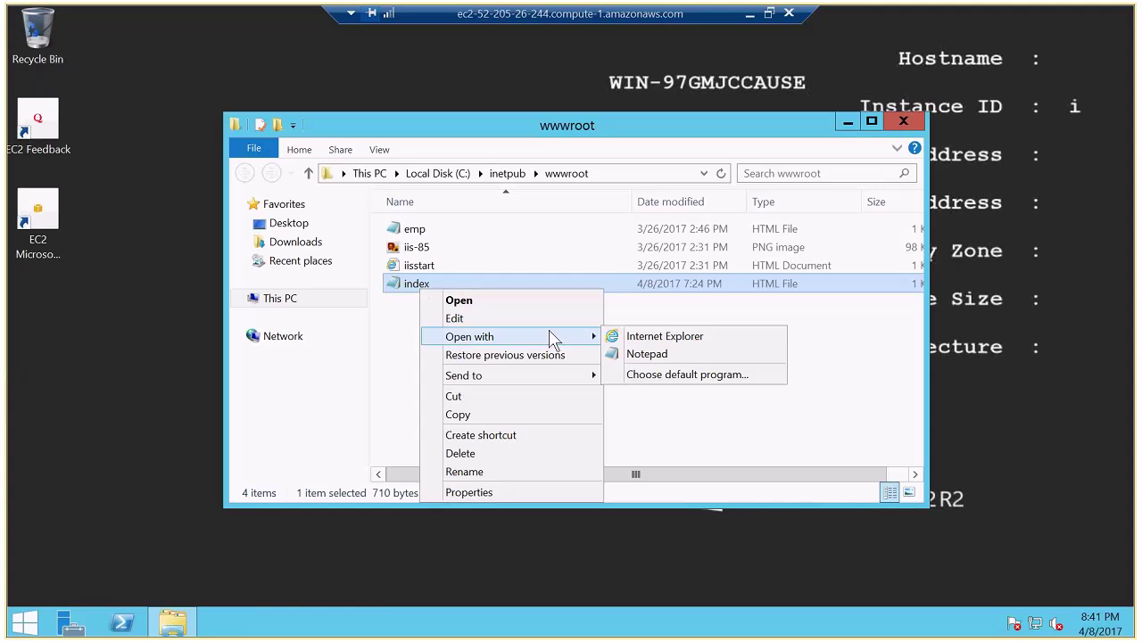
left_click(649, 337)
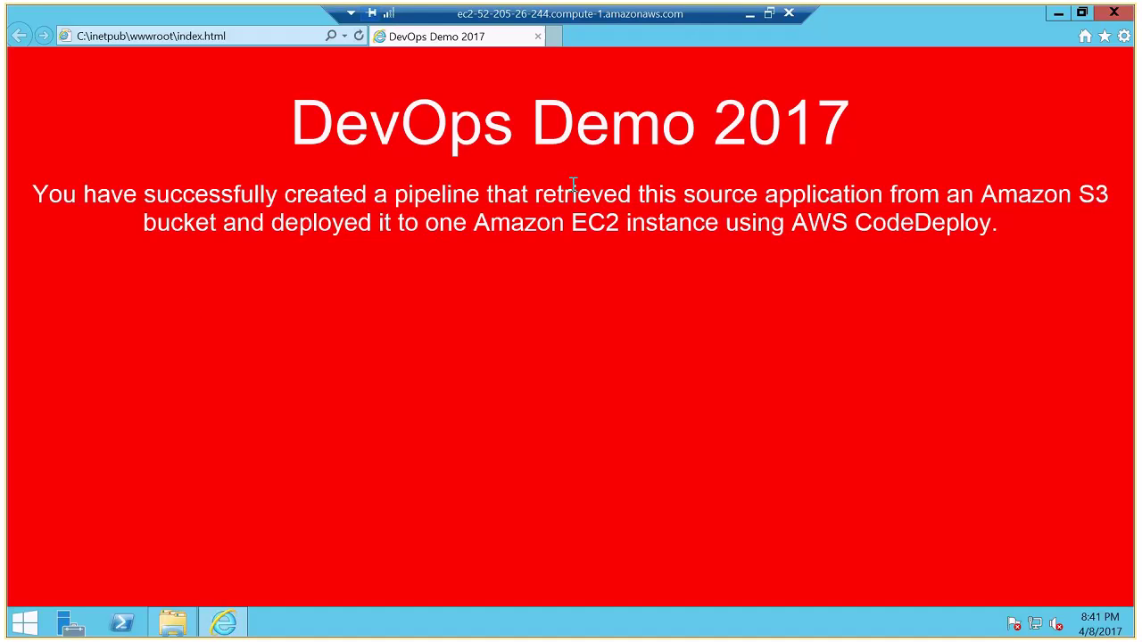
Minimize the remote desktop session and begin an HTTP:/ address in a new Google Chrome tab.
left_click(751, 15)
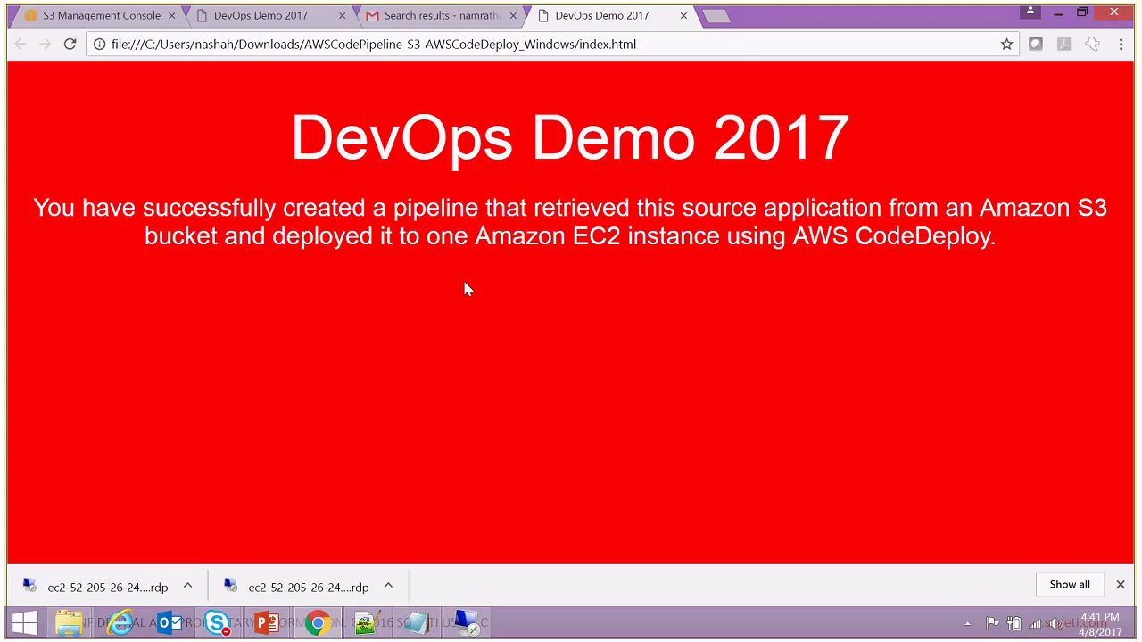
left_click(123, 18)
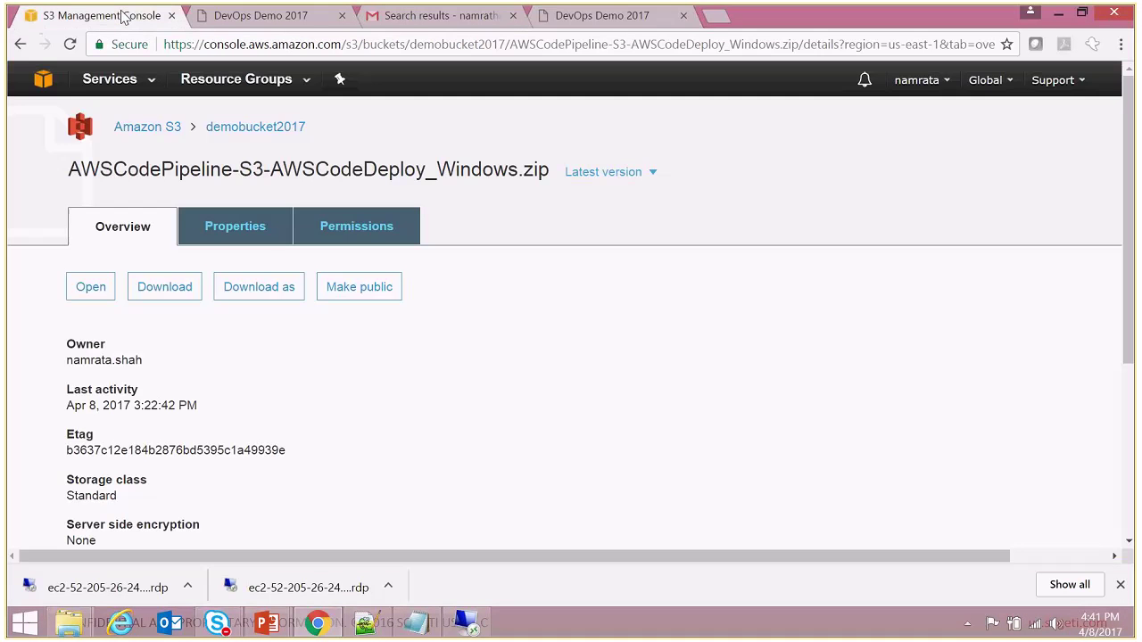
left_click(150, 80)
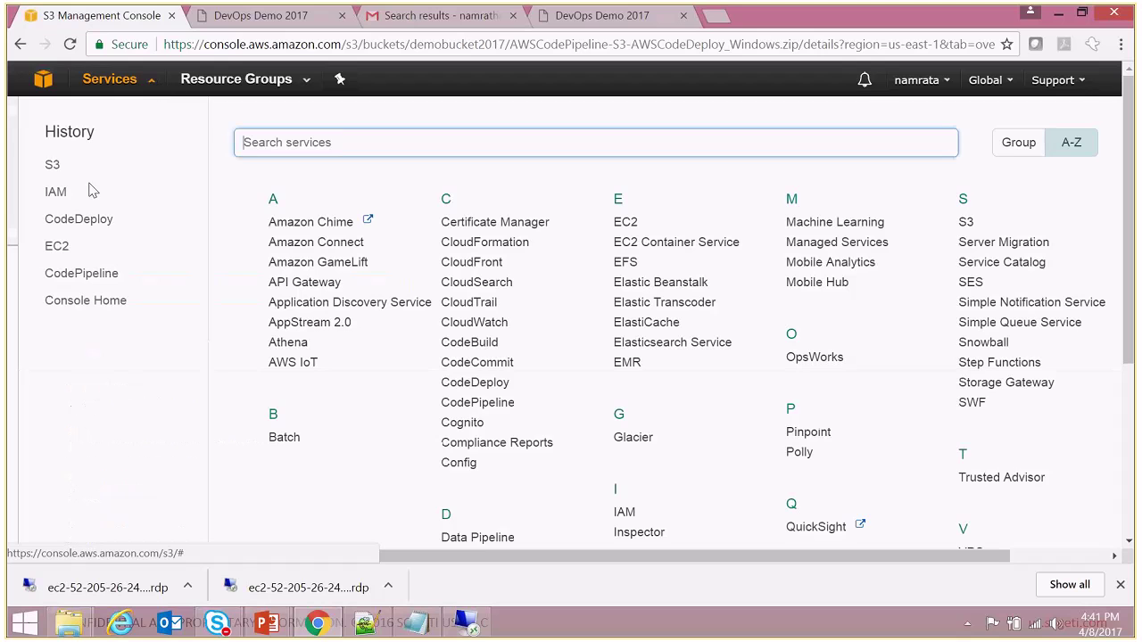
left_click(718, 18)
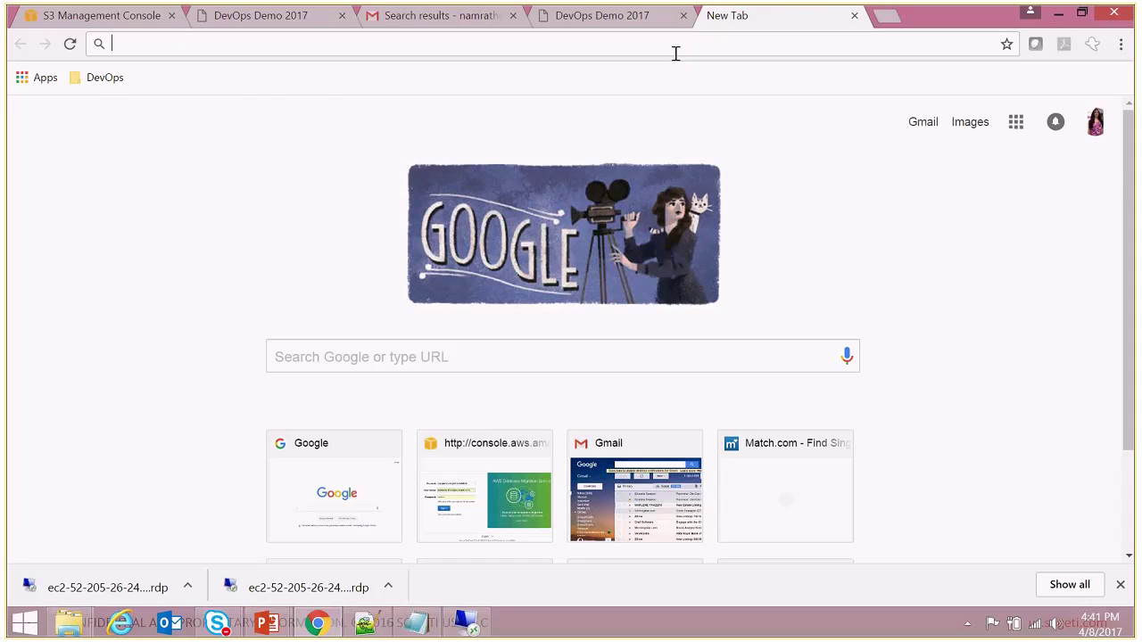
type("HTT")
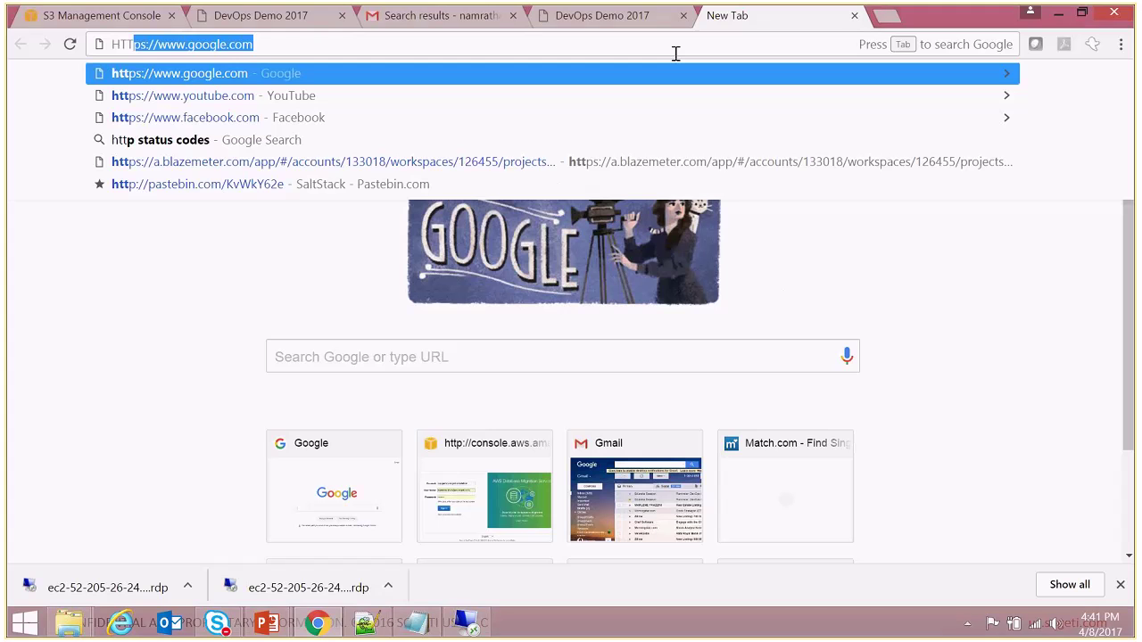
type("P://EC")
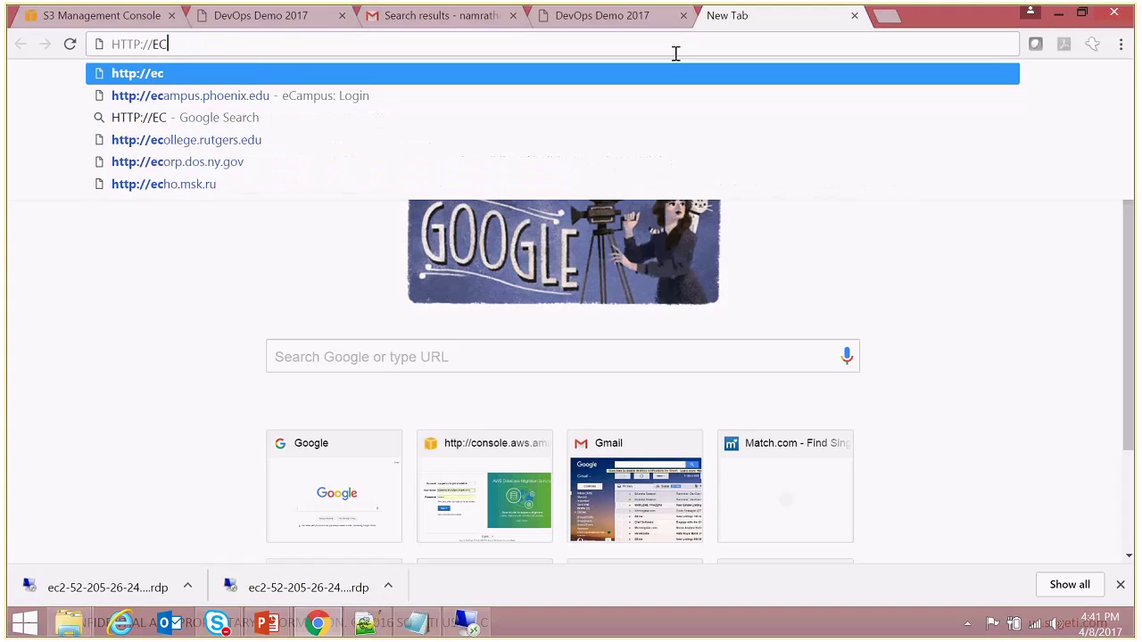
key("BackSpace")
key("BackSpace")
key("BackSpace")
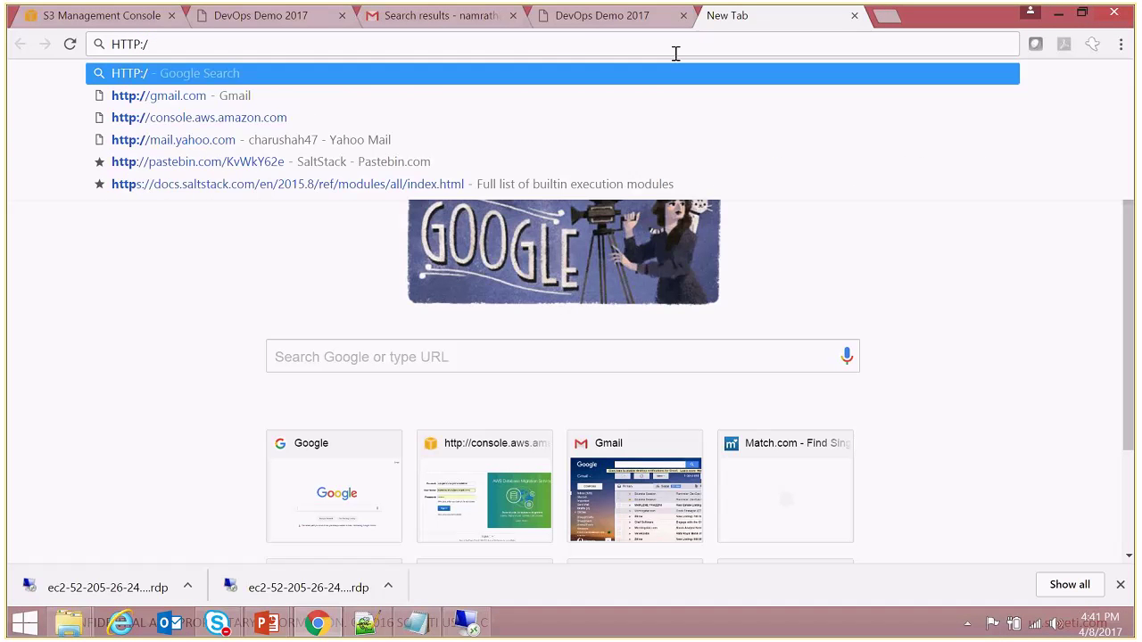
Open the running EC2 instances and copy the Public DNS (IPv4) of the DevOpsDemo2017 instance.
left_click(108, 15)
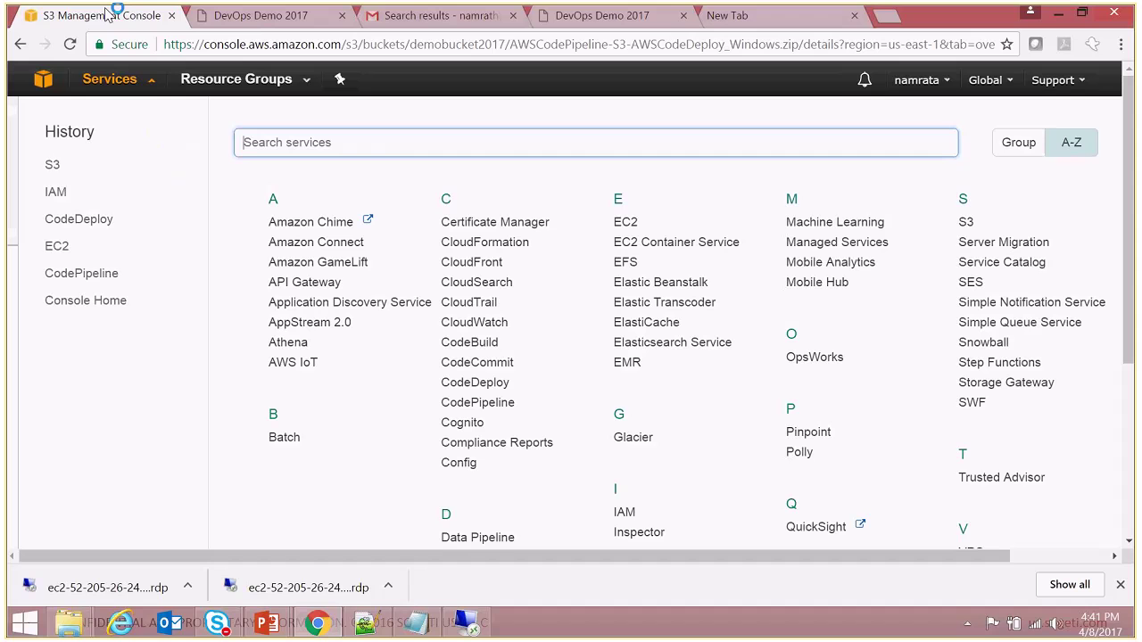
left_click(55, 248)
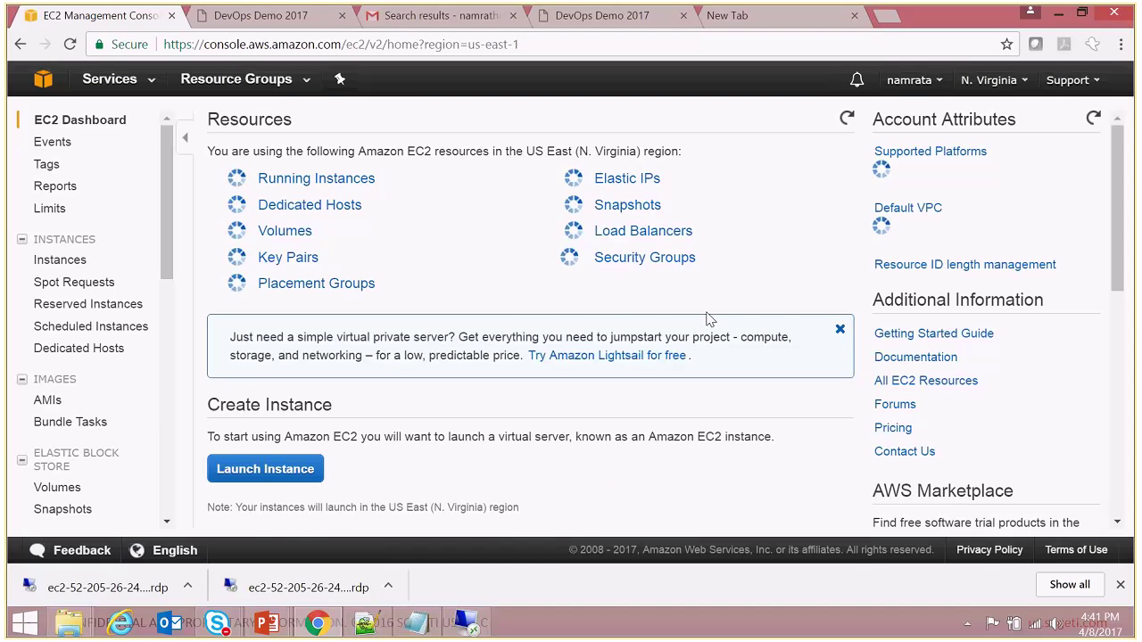
left_click(363, 185)
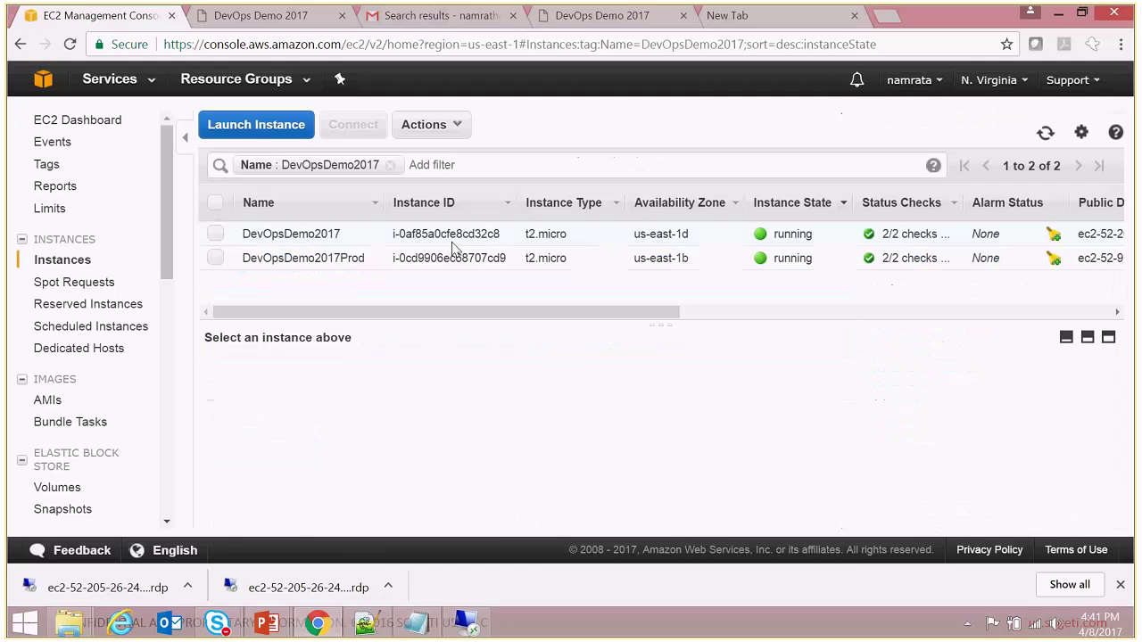
left_click(379, 233)
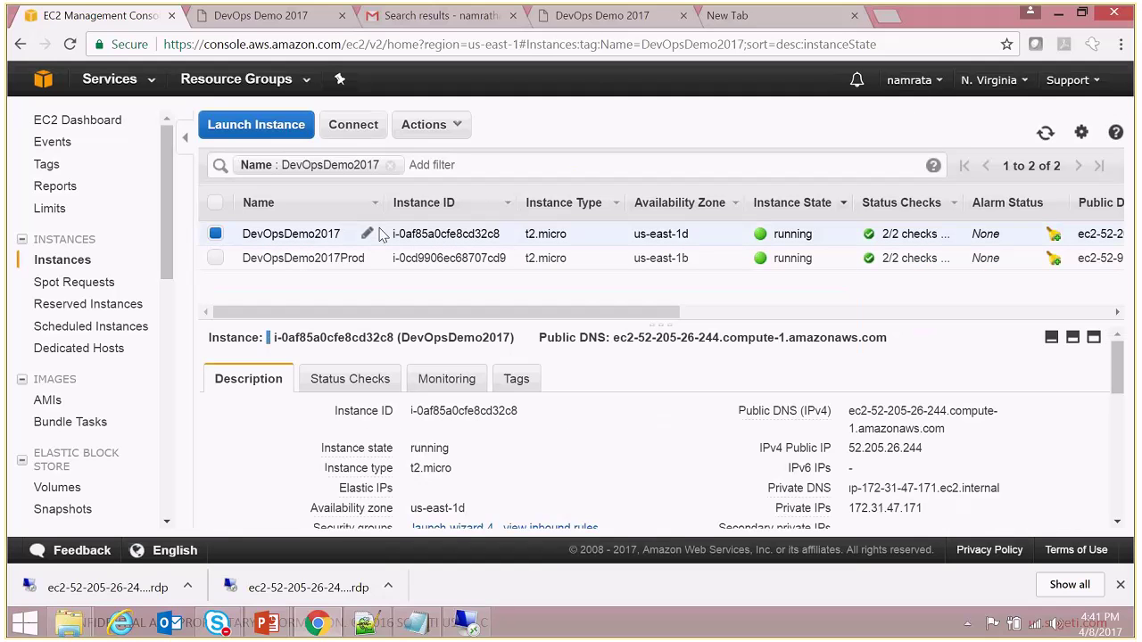
left_click_drag(946, 429, 886, 47)
key("ctrl+c")
left_click(814, 24)
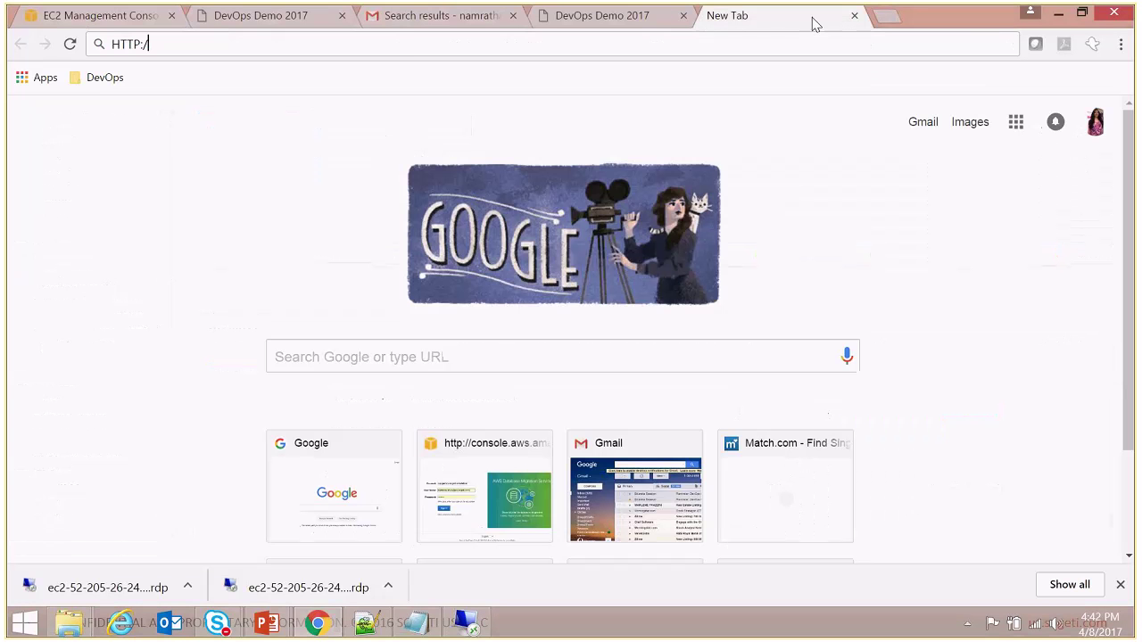
type("/")
key("ctrl+v")
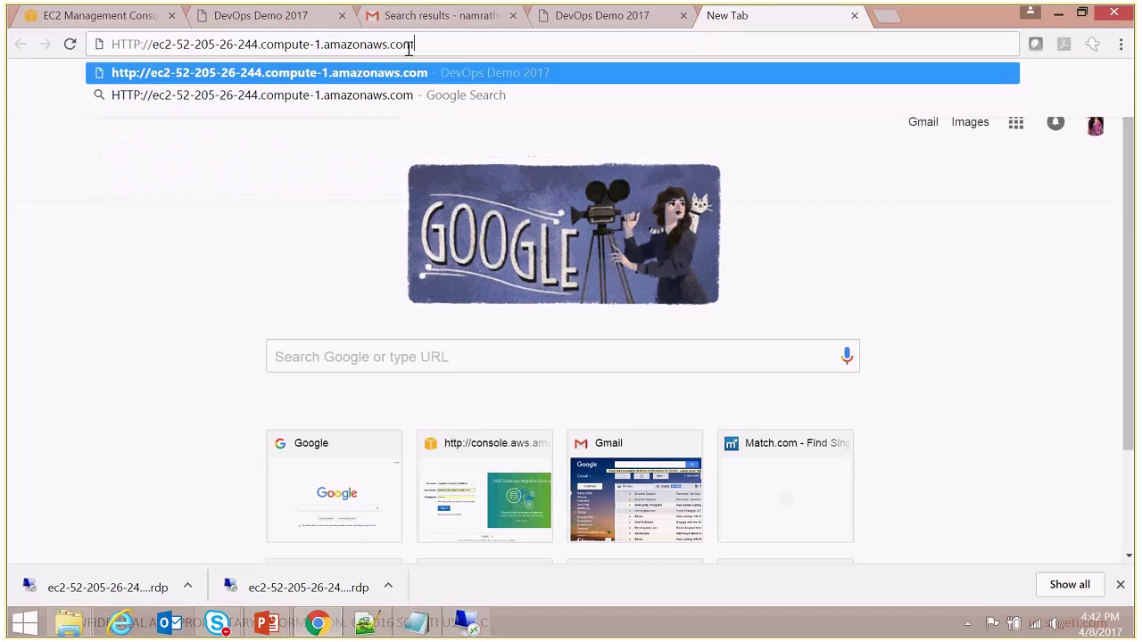
key("Return")
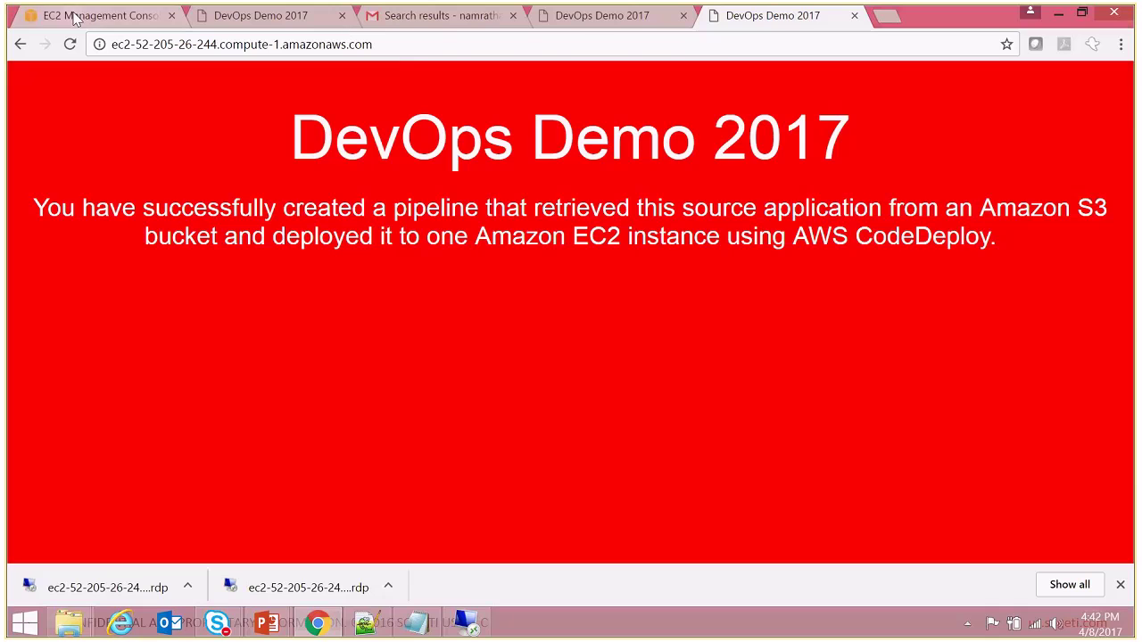
Return to the AWSCodePipeline-S3-AWSCodeDeploy_Windows folder and switch to its index.html in Notepad++.
left_click(101, 20)
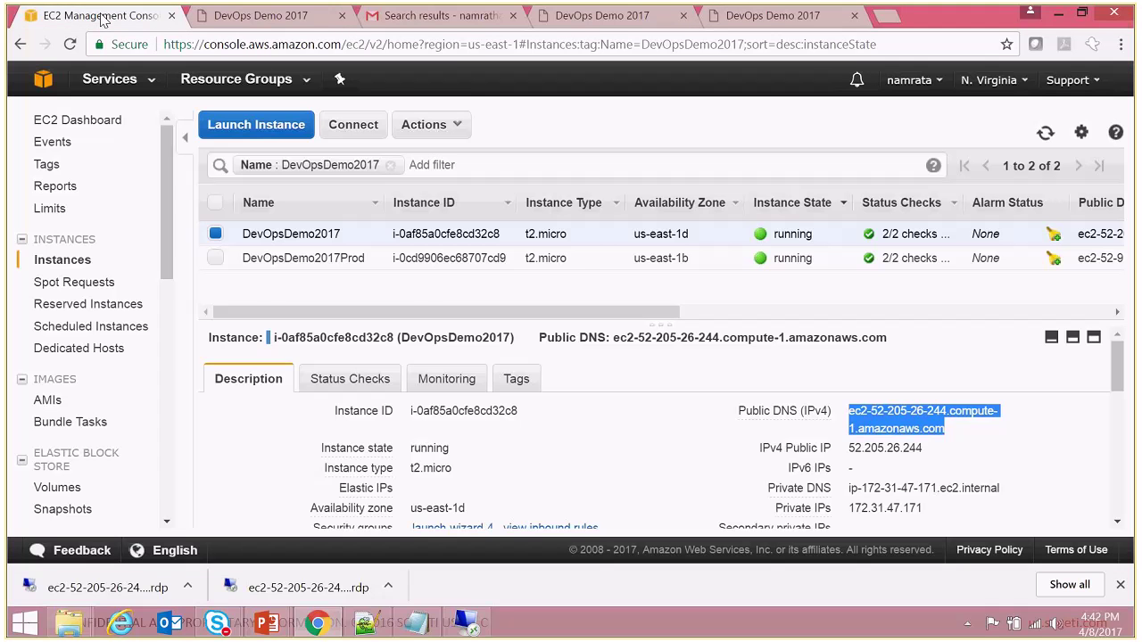
left_click(423, 627)
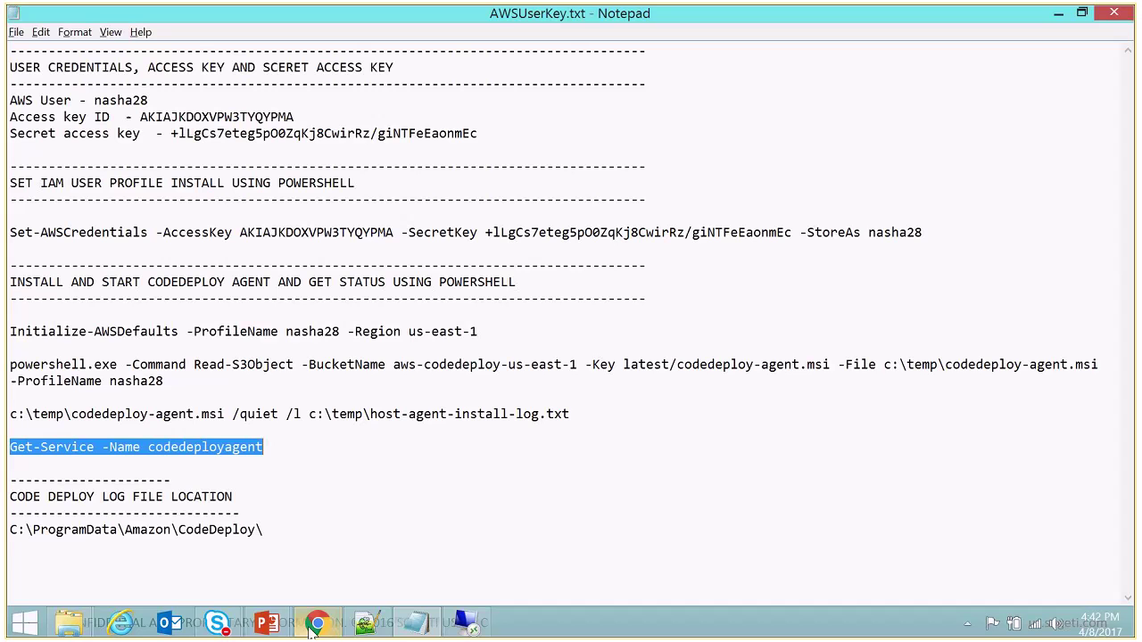
left_click(71, 627)
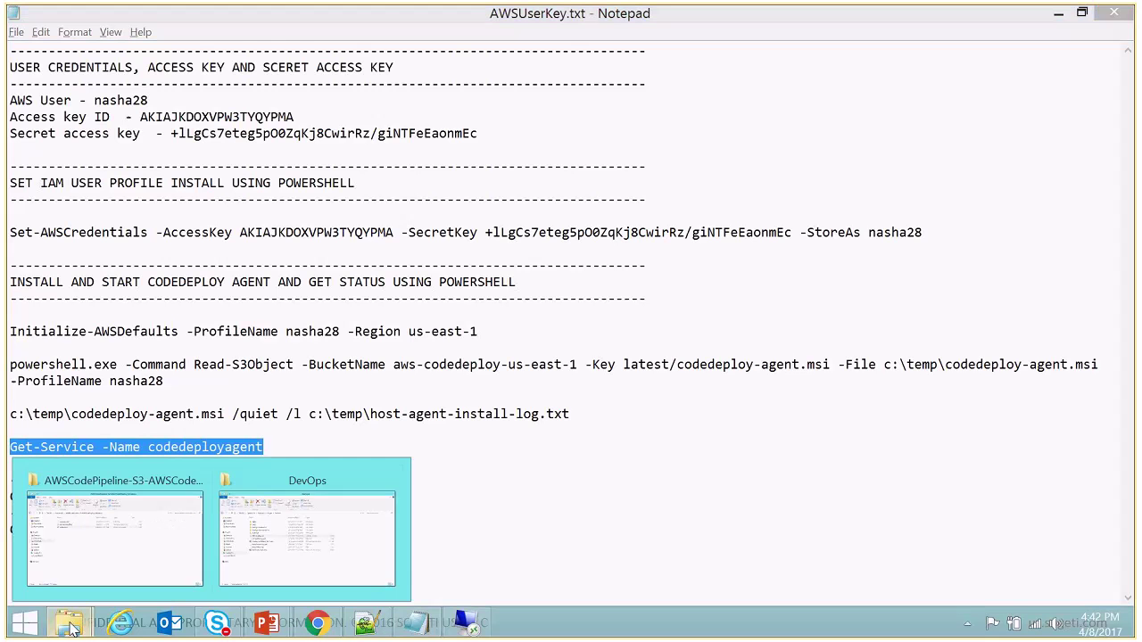
left_click(190, 544)
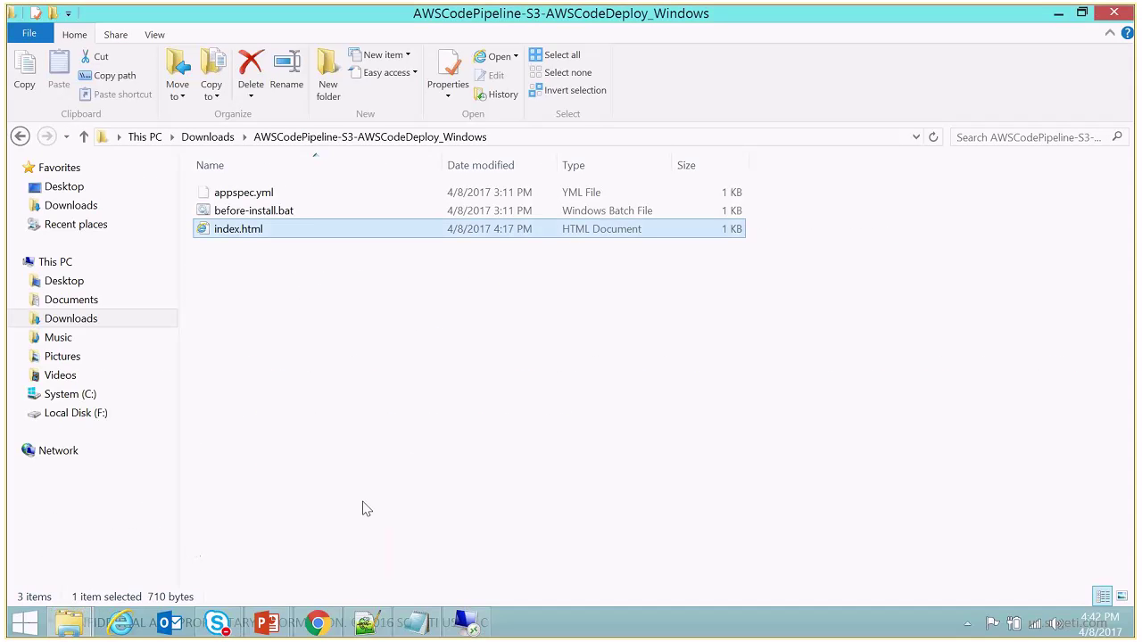
left_click(368, 624)
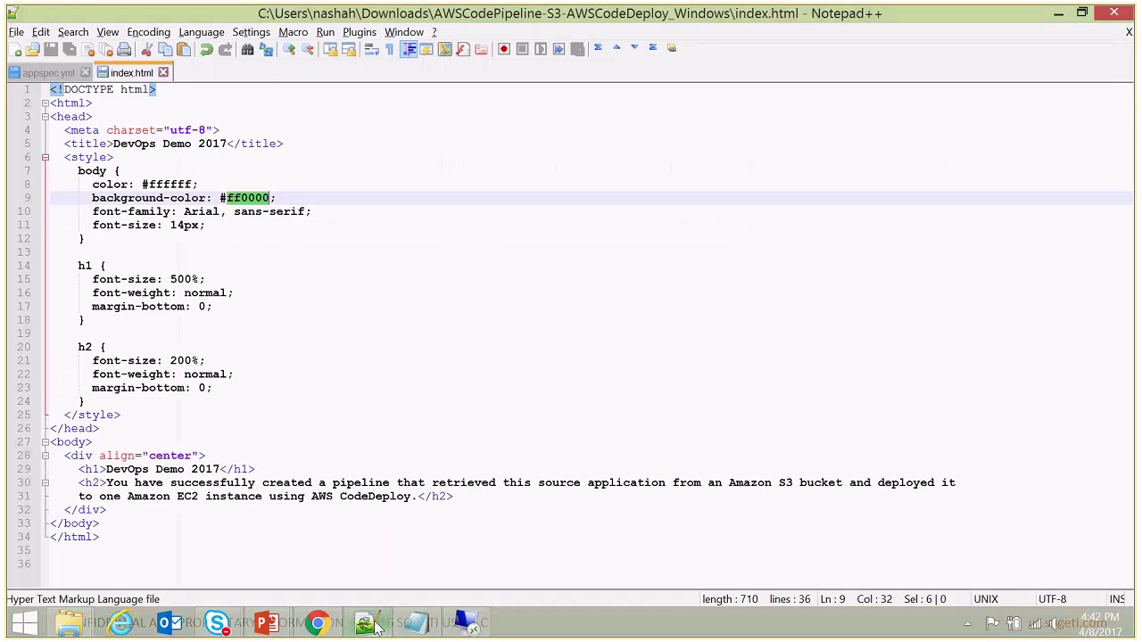
left_click(385, 222)
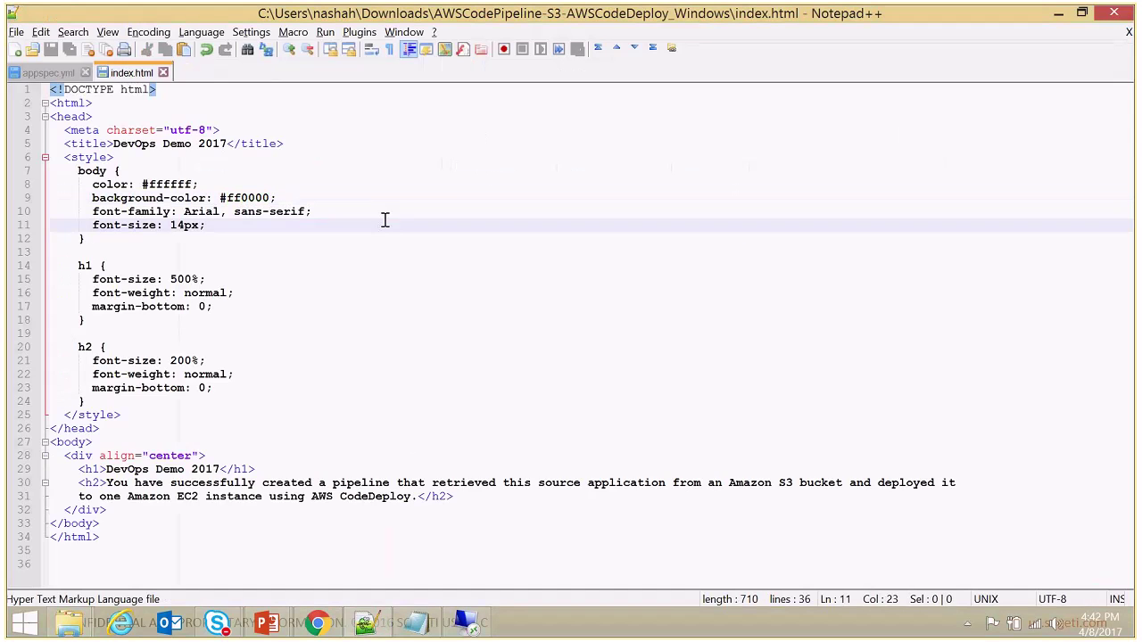
Set the body's background-color to #ff00ff in index.html and save the file.
left_click(270, 197)
key("BackSpace")
key("BackSpace")
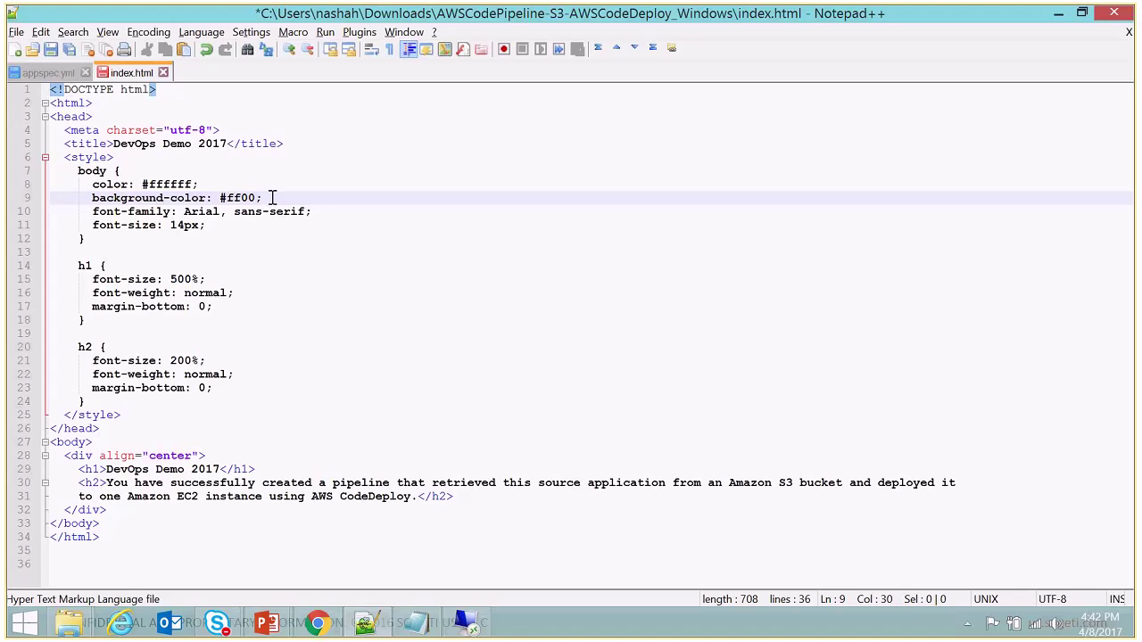
type("FF")
key("BackSpace")
key("BackSpace")
type("ff")
key("ctrl+s")
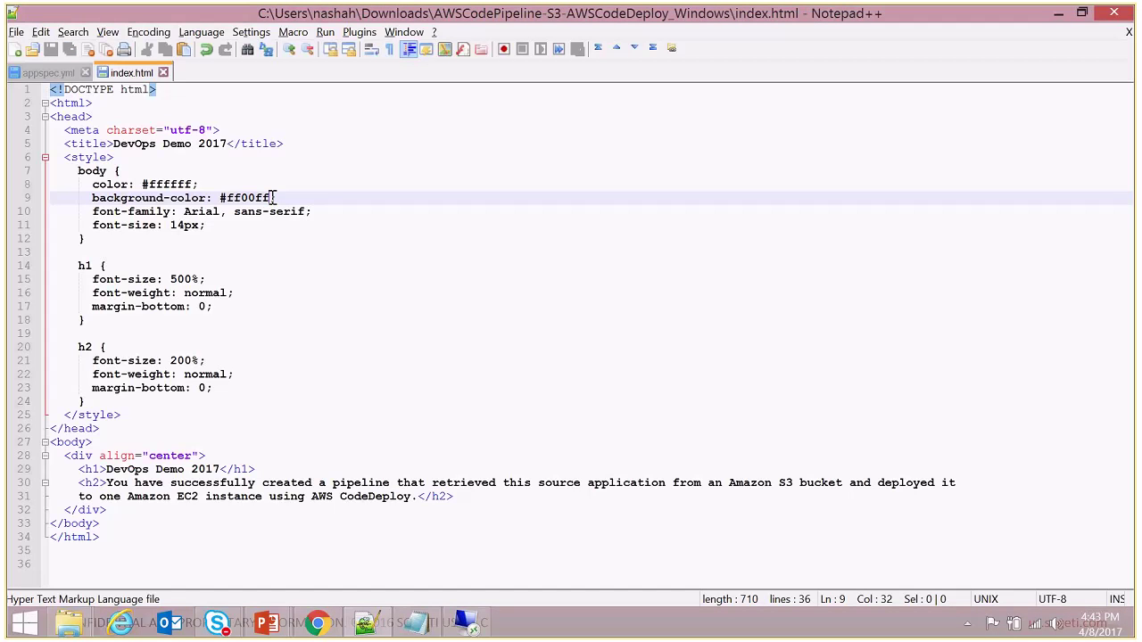
Switch back to Google Chrome and reload the local index.html page to preview the new background.
key("alt+Tab")
key("alt+Tab")
key("alt+Tab")
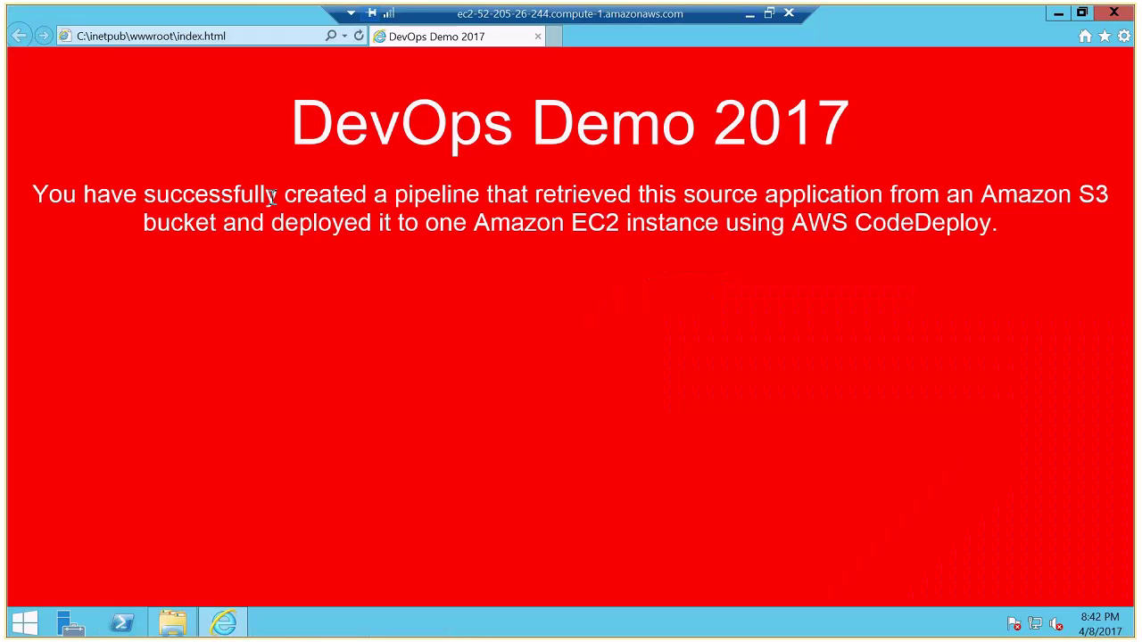
left_click(749, 14)
key("alt+Tab")
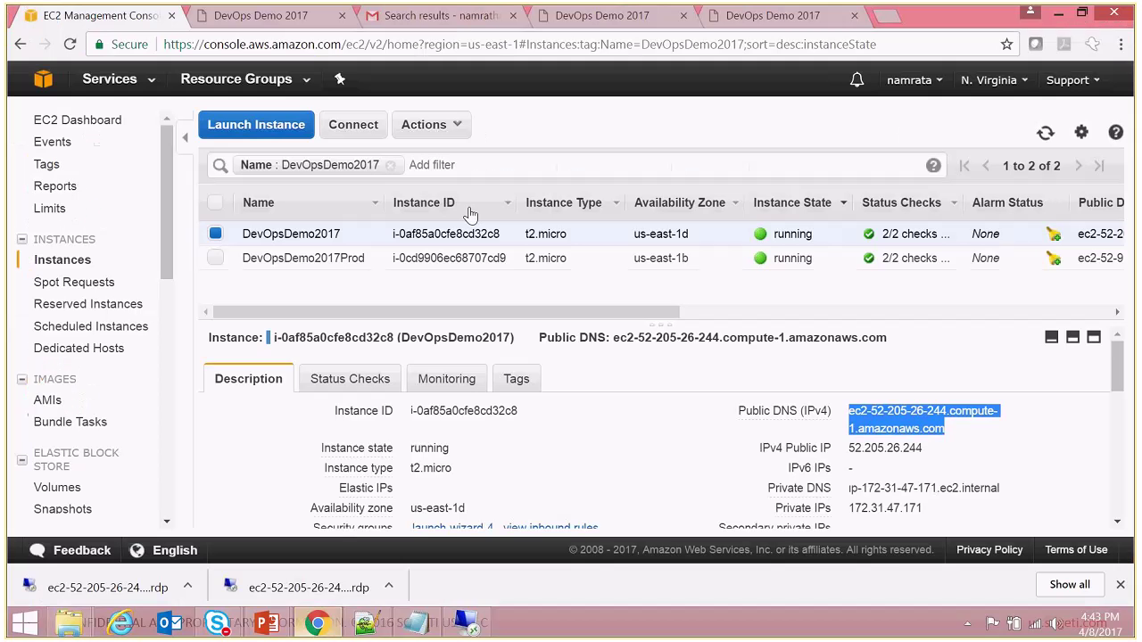
key("ctrl+shift+Tab")
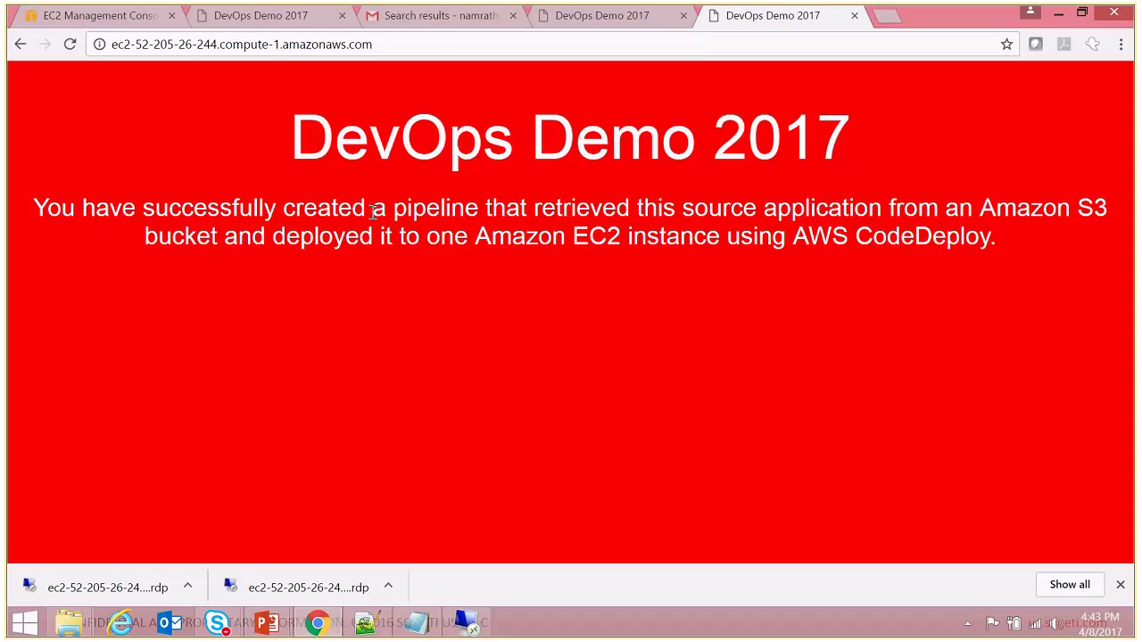
left_click(601, 24)
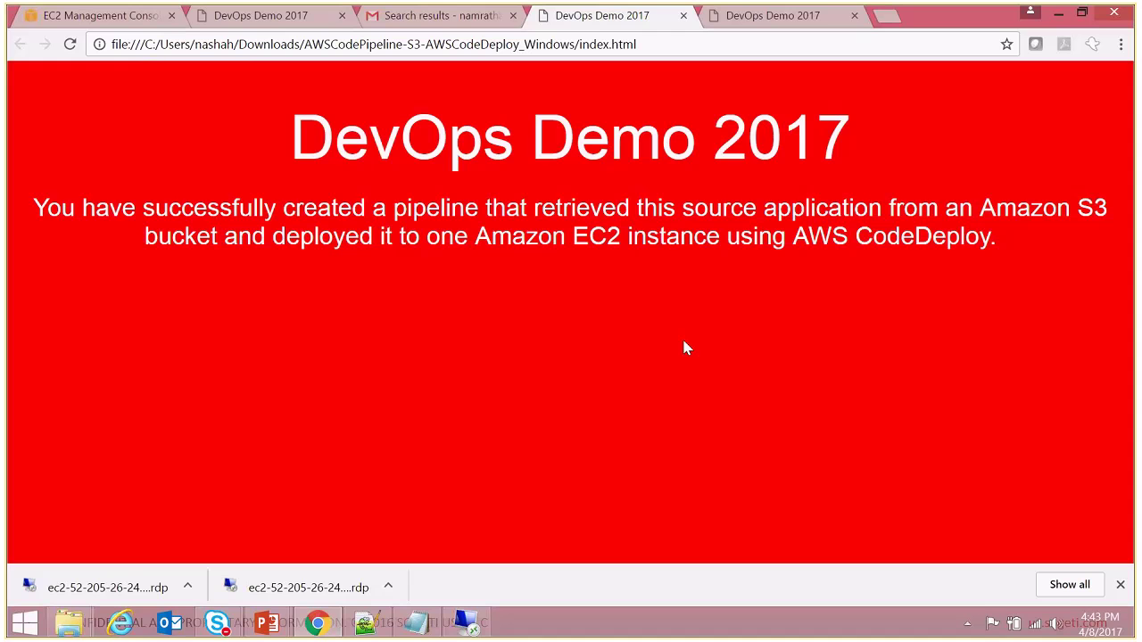
key("F5")
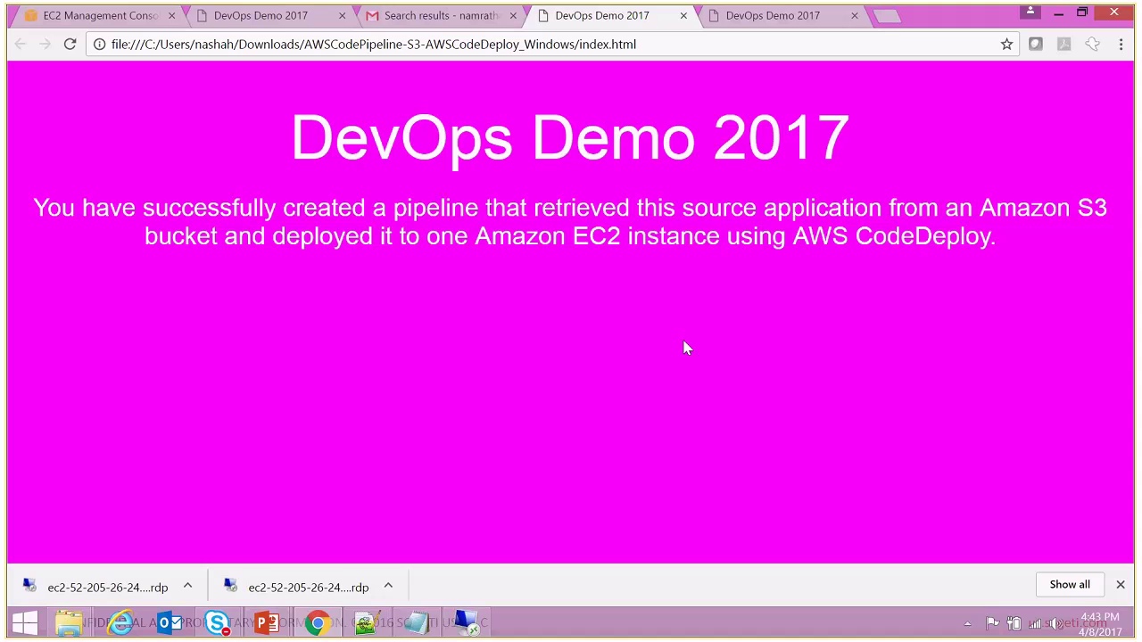
Switch to File Explorer and compress appspec.yml, before-install.bat and index.html together into a zipped folder.
key("alt+Tab")
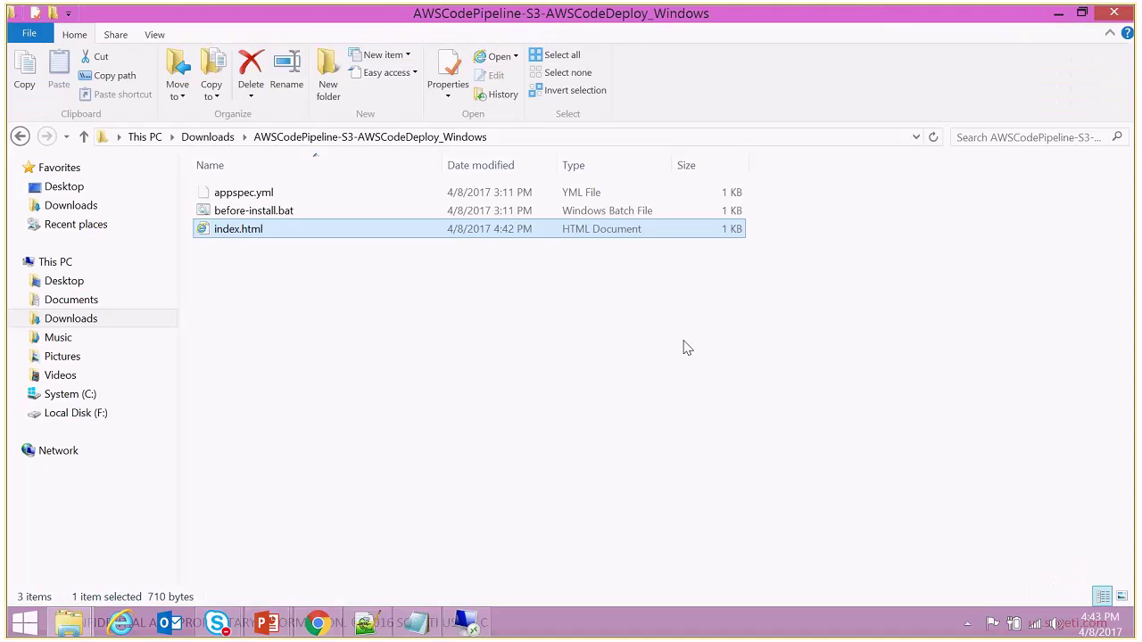
left_click(293, 198)
key("ctrl+a")
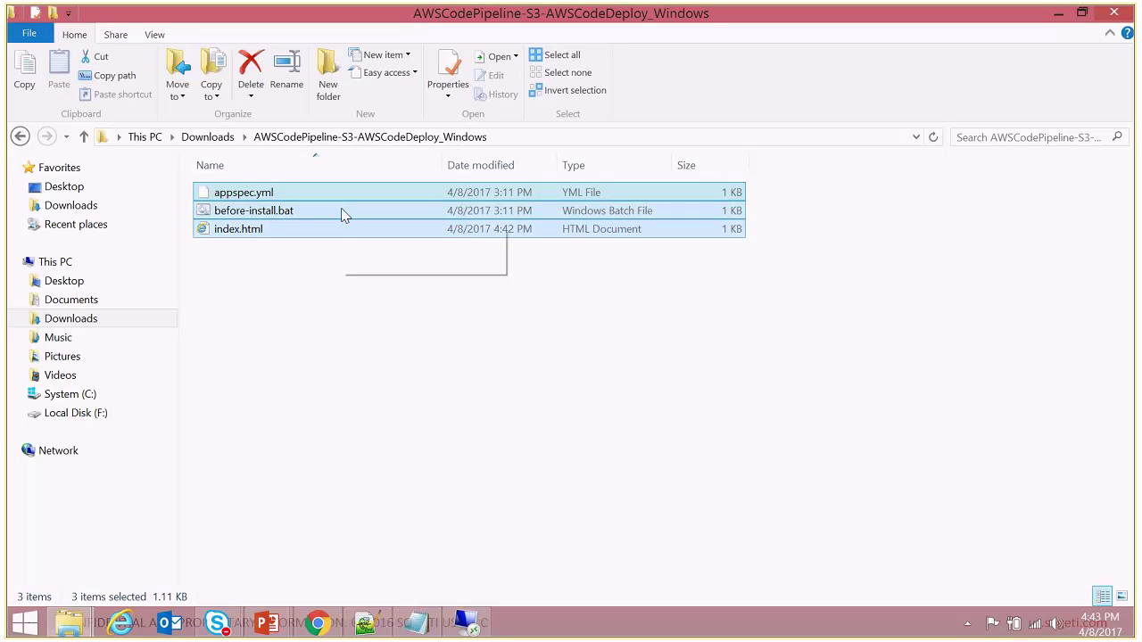
right_click(337, 234)
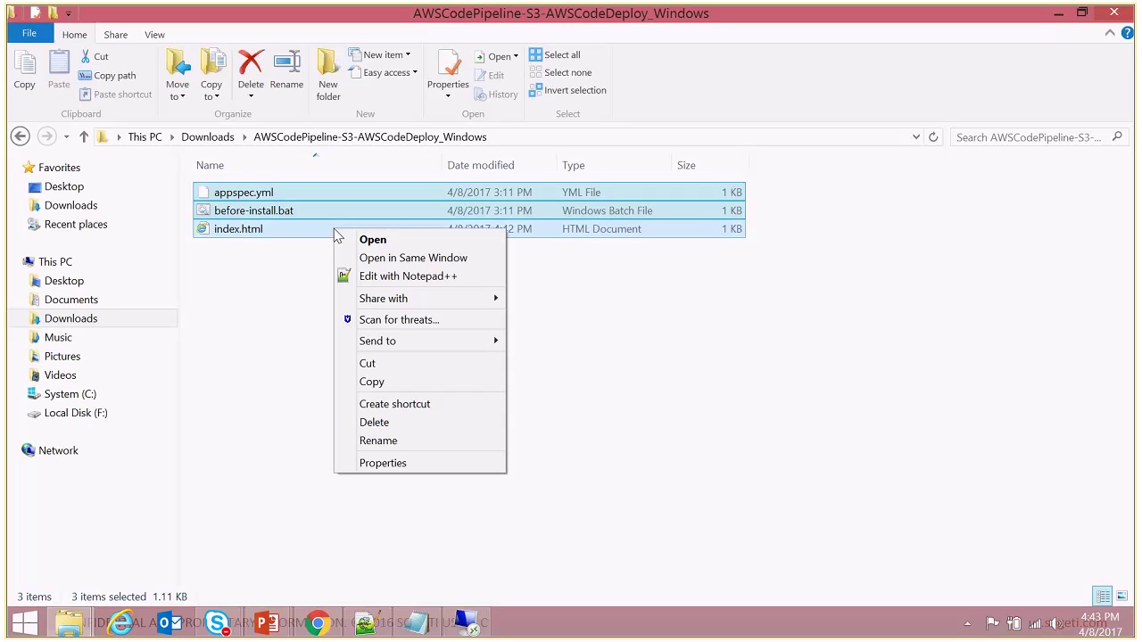
mouse_move(484, 308)
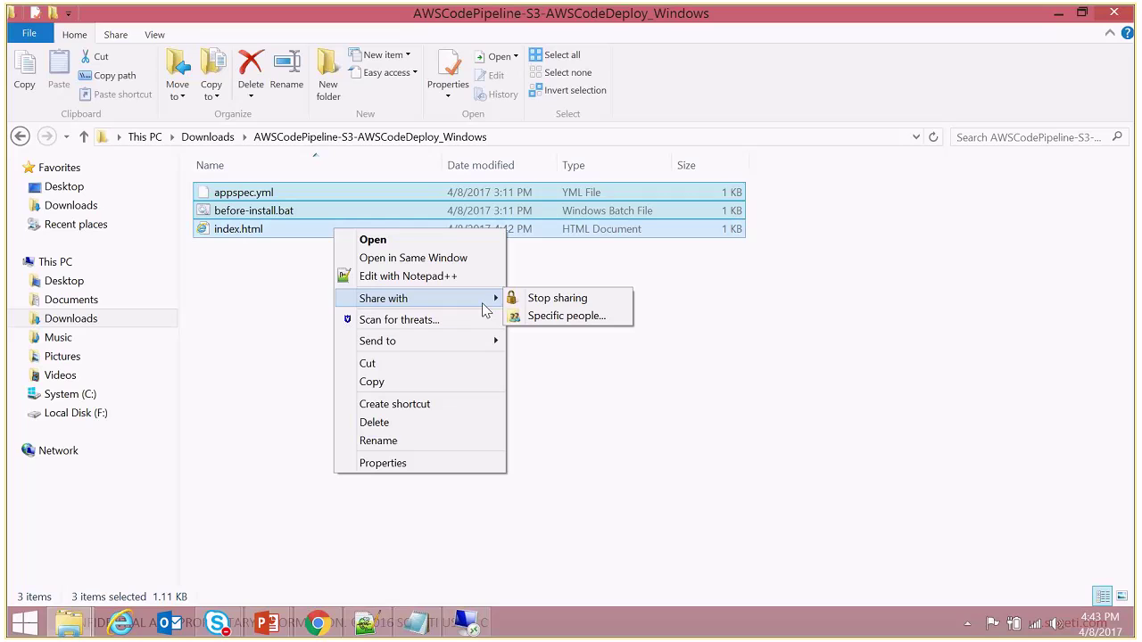
mouse_move(490, 342)
left_click(573, 359)
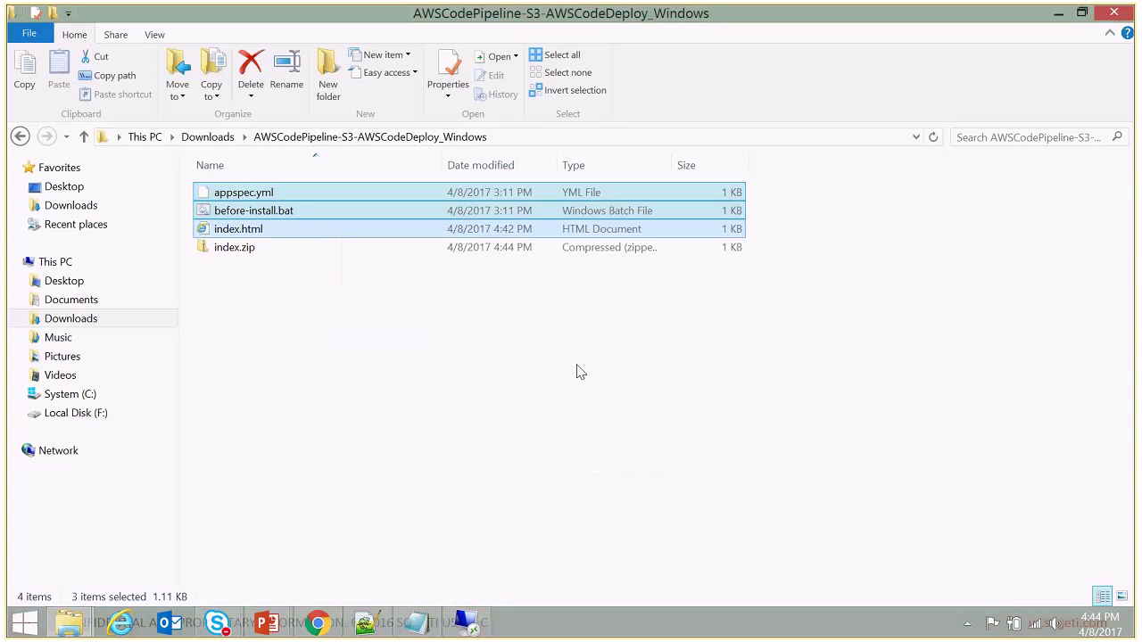
Rename index.zip to AWSCodePipeline-S3-AWSCodeDeploy_Windows.zip, matching its folder's name, and move it up into the Downloads folder.
left_click(248, 256)
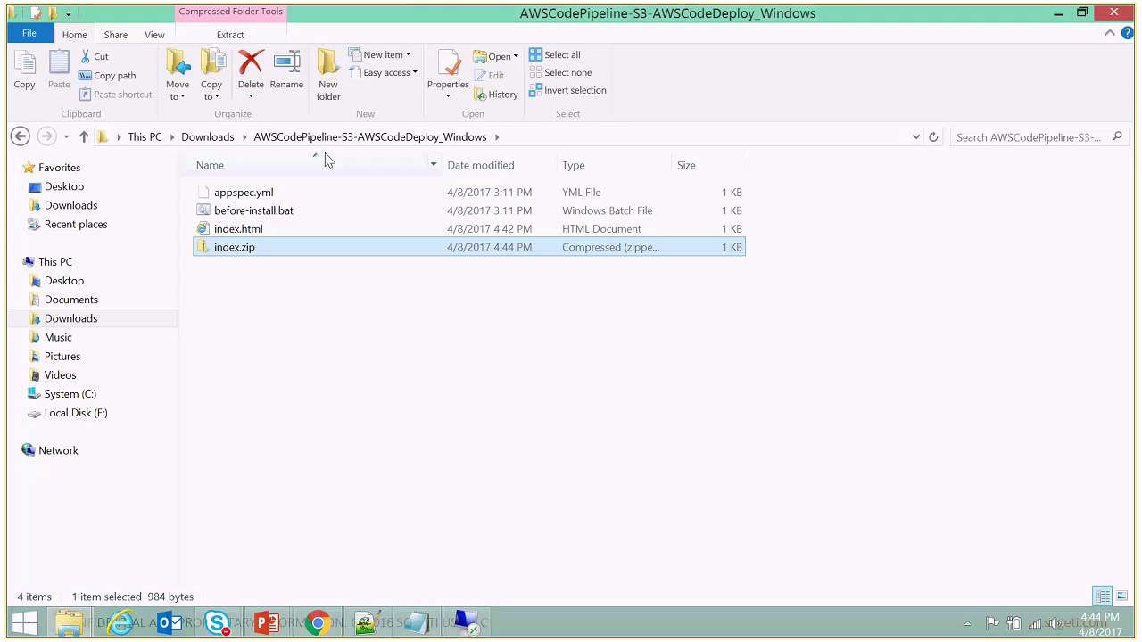
left_click(191, 141)
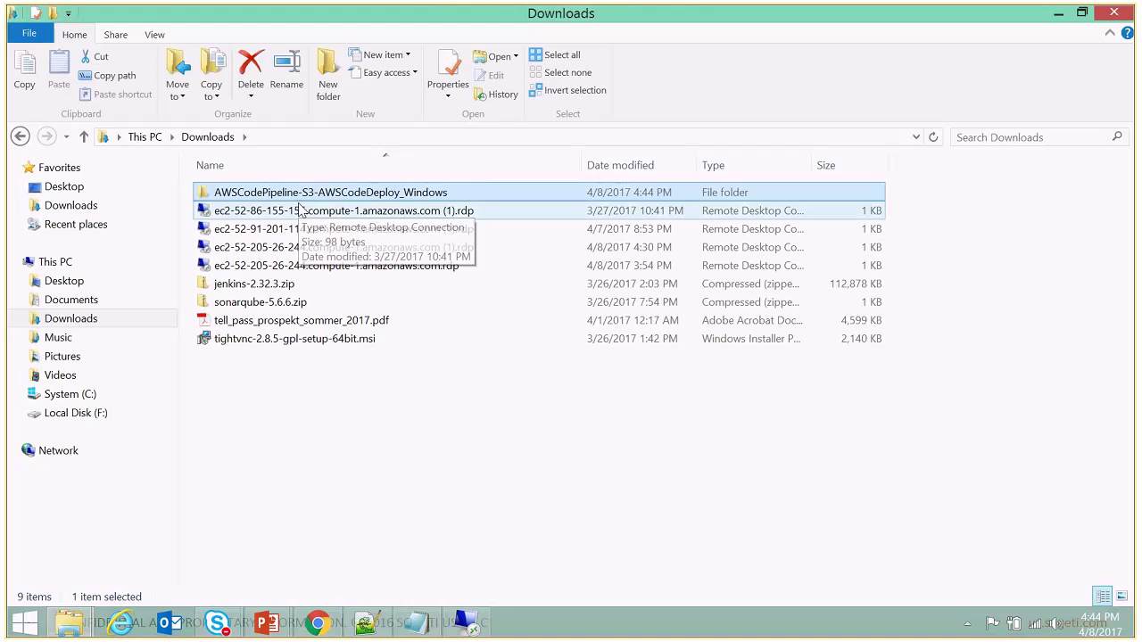
key("F2")
key("ctrl+c")
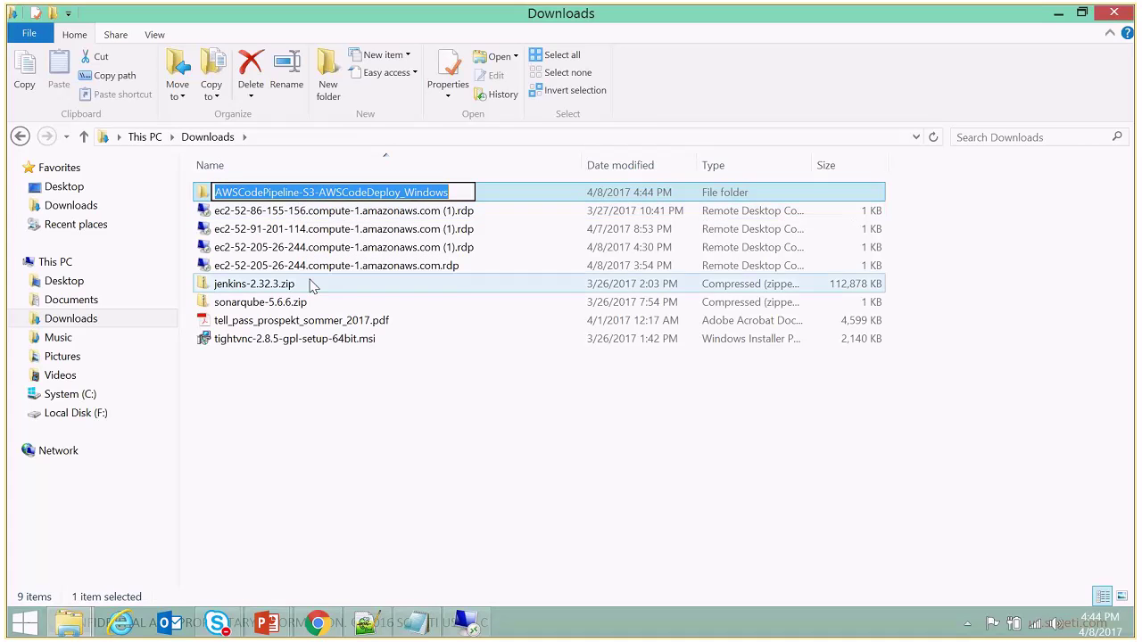
key("Return")
double_click(277, 193)
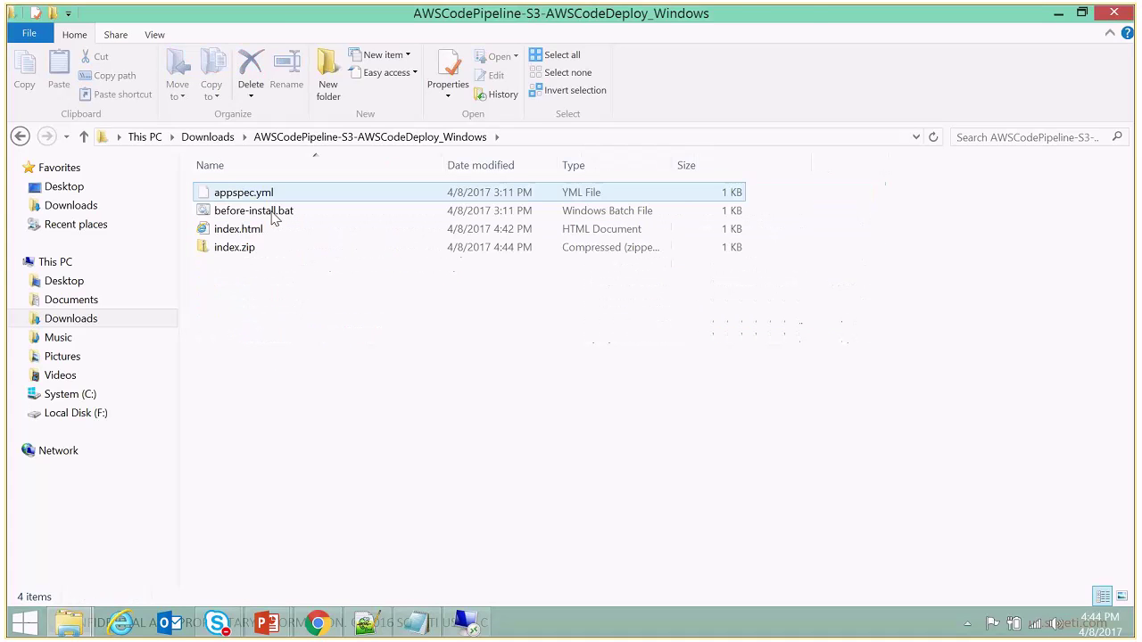
left_click(244, 251)
key("F2")
key("ctrl+v")
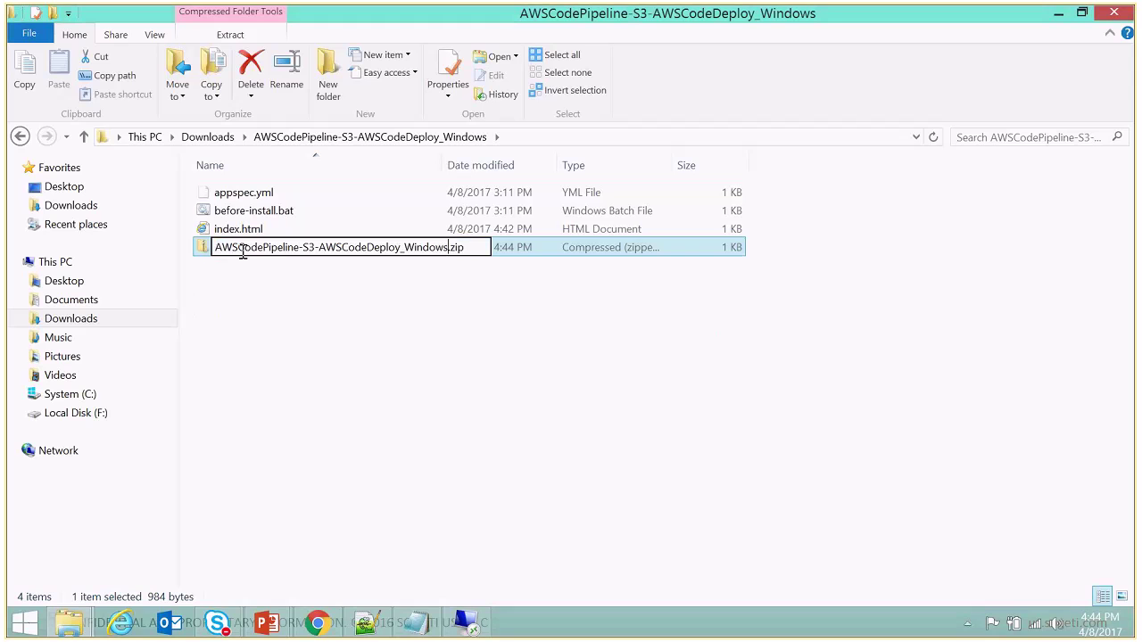
key("Return")
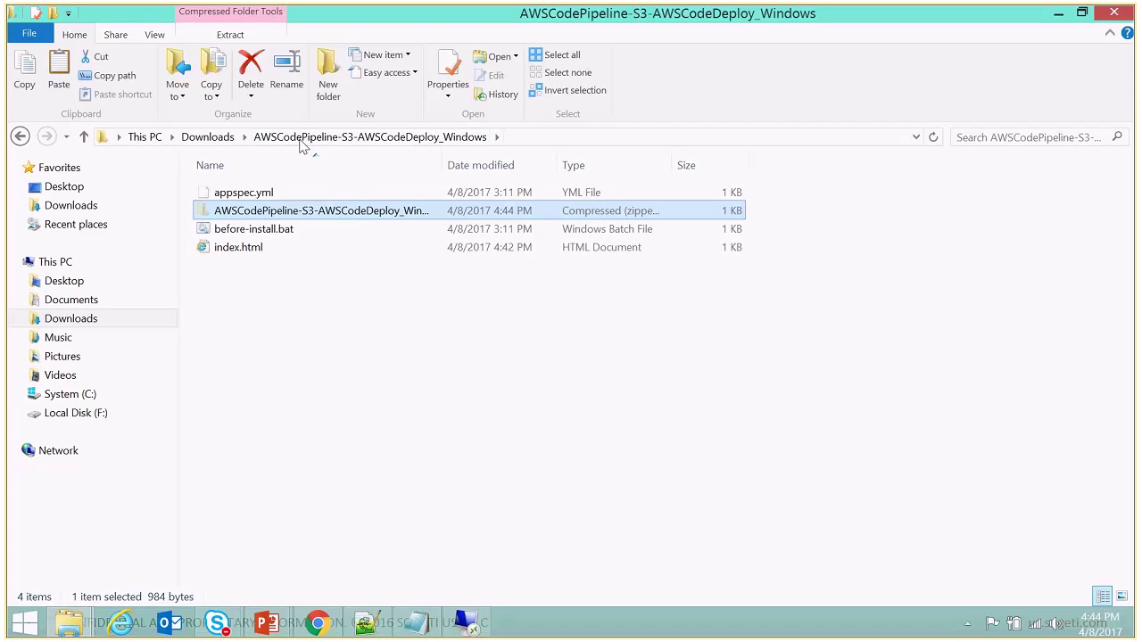
left_click(301, 141)
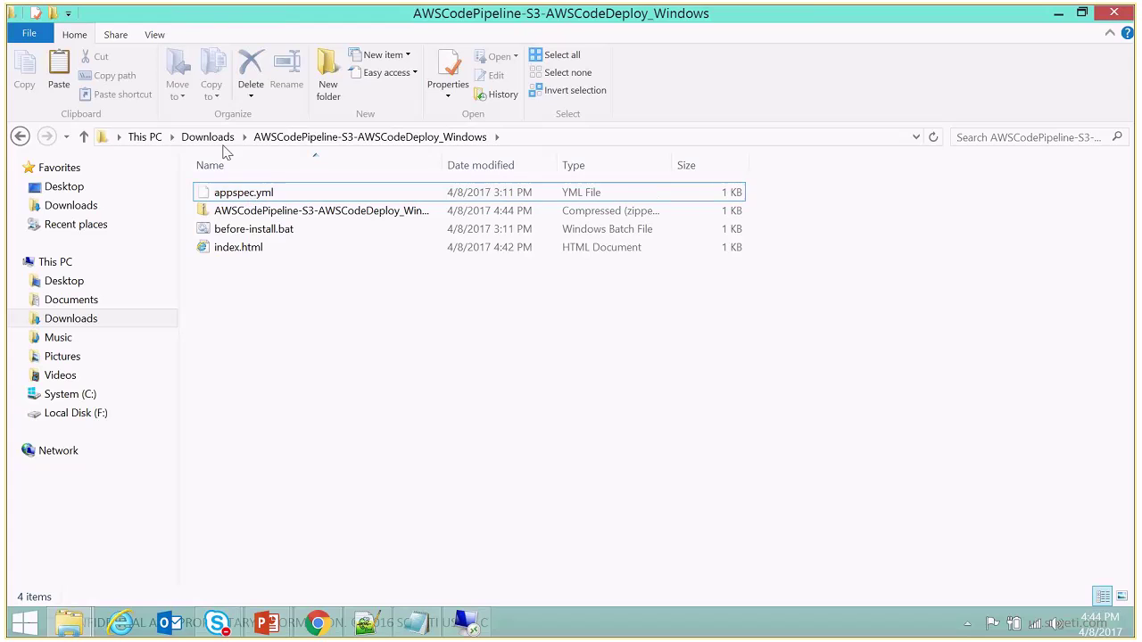
key("BackSpace")
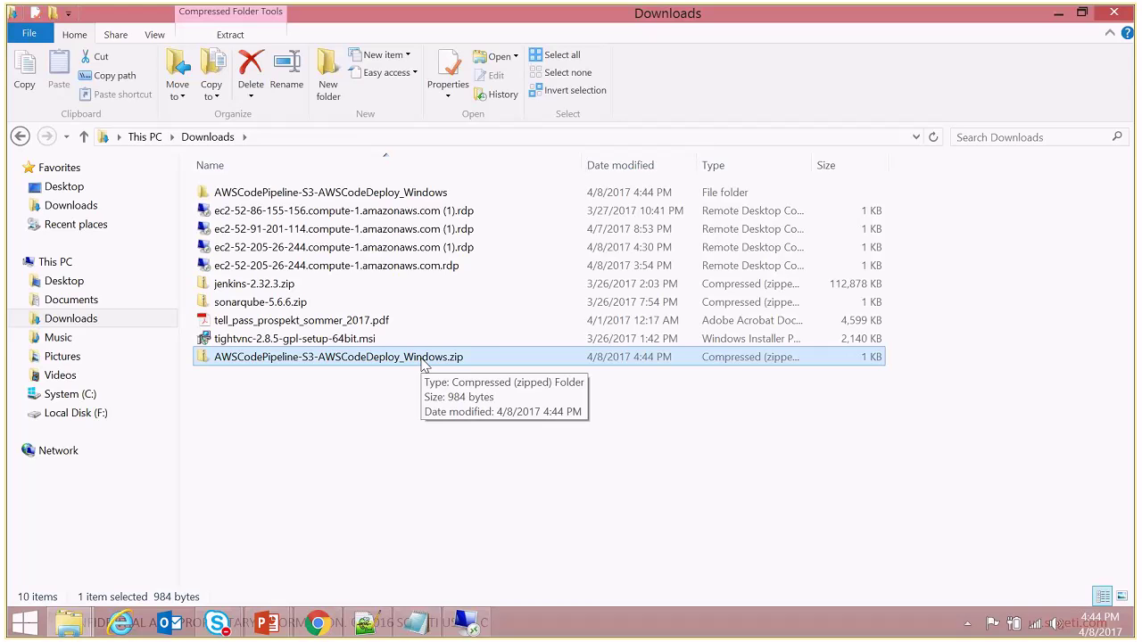
Switch to Google Chrome, open the demobucket2017 bucket in Amazon S3 and look at the existing zip's details before returning to the bucket.
mouse_move(329, 631)
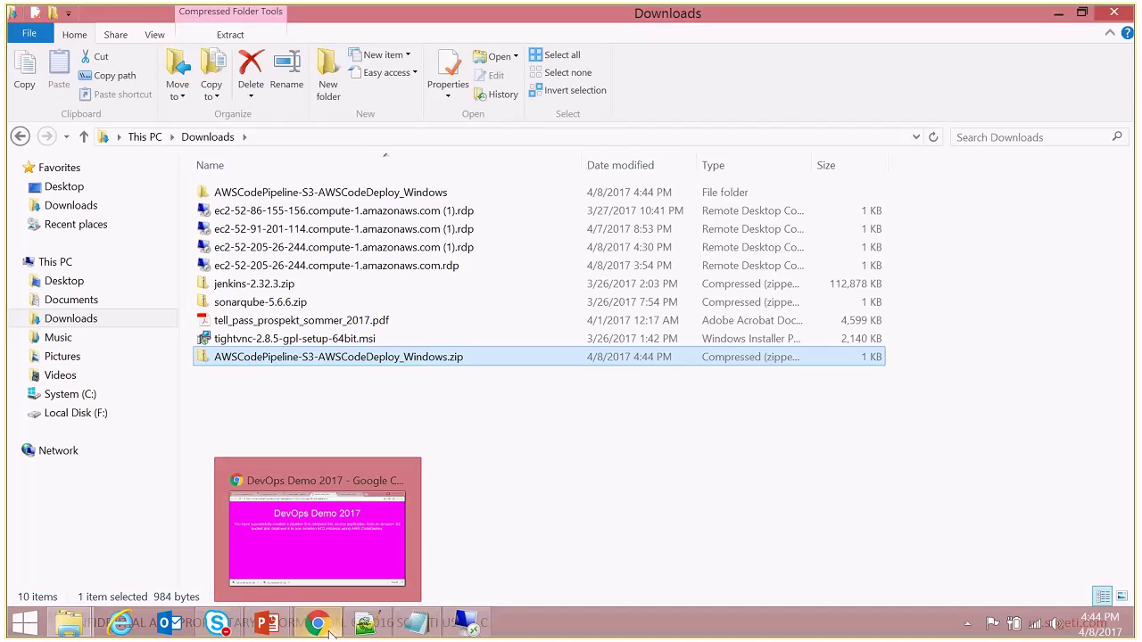
left_click(318, 623)
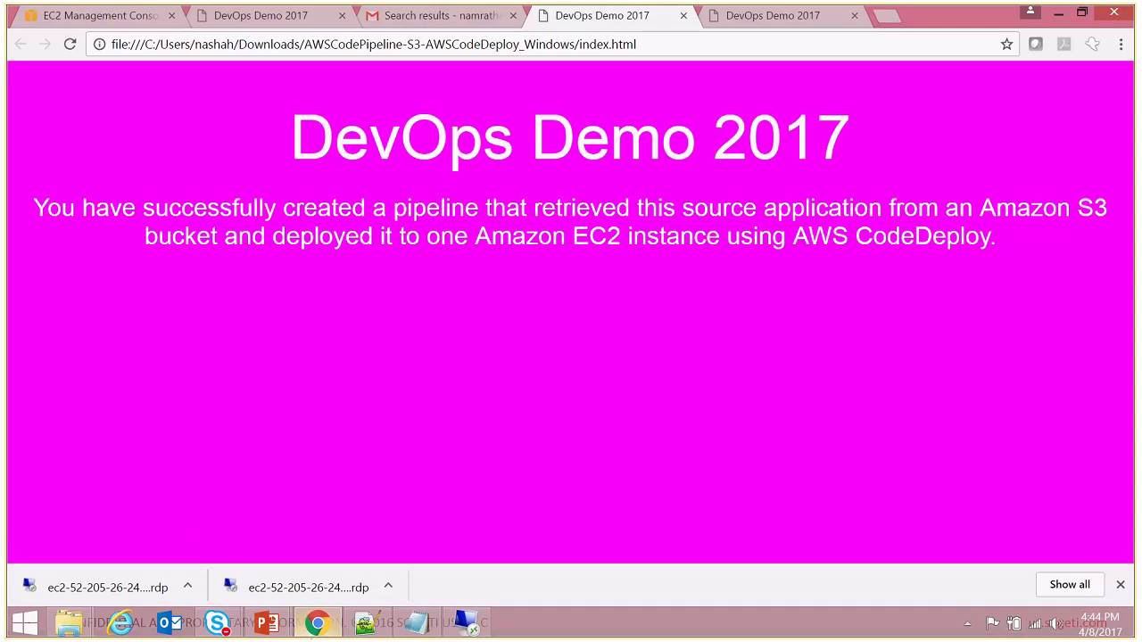
left_click(427, 12)
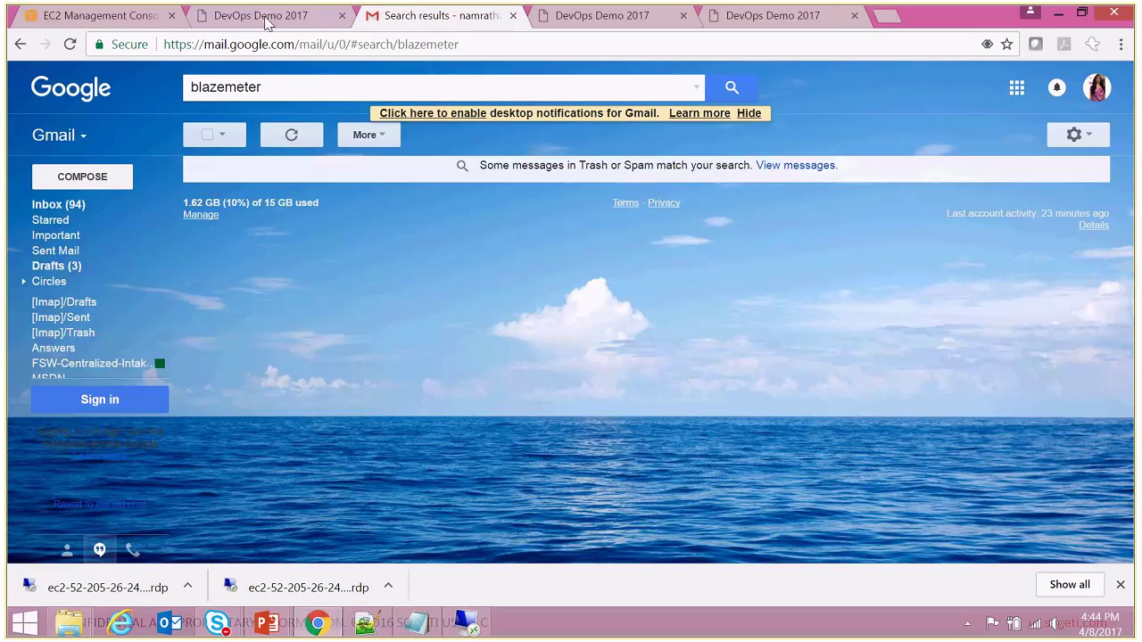
left_click(67, 20)
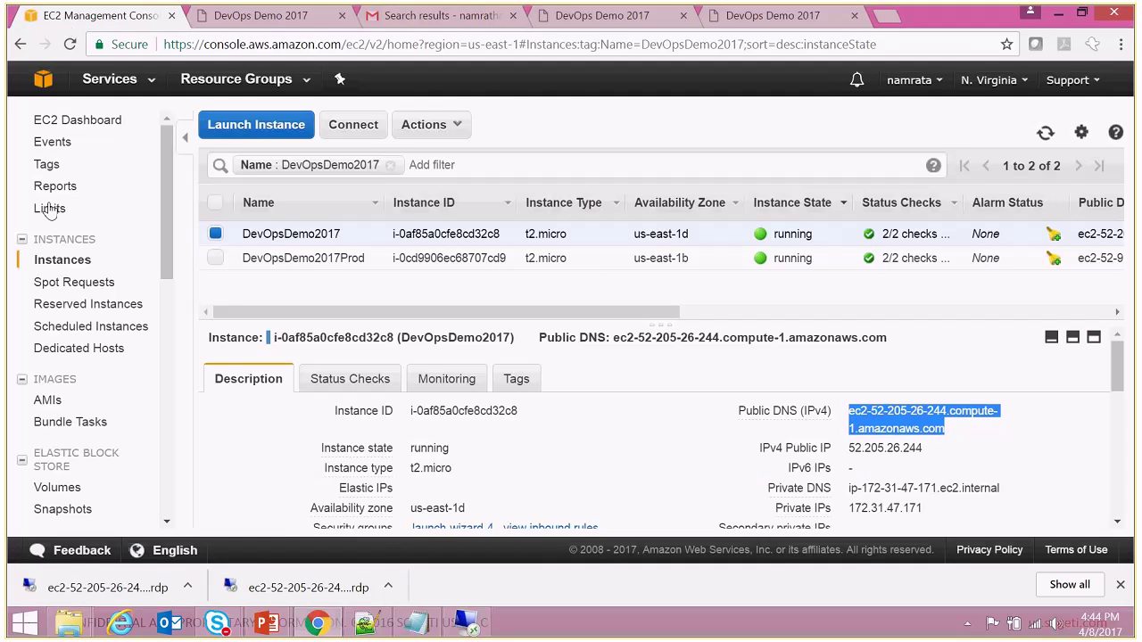
left_click(156, 78)
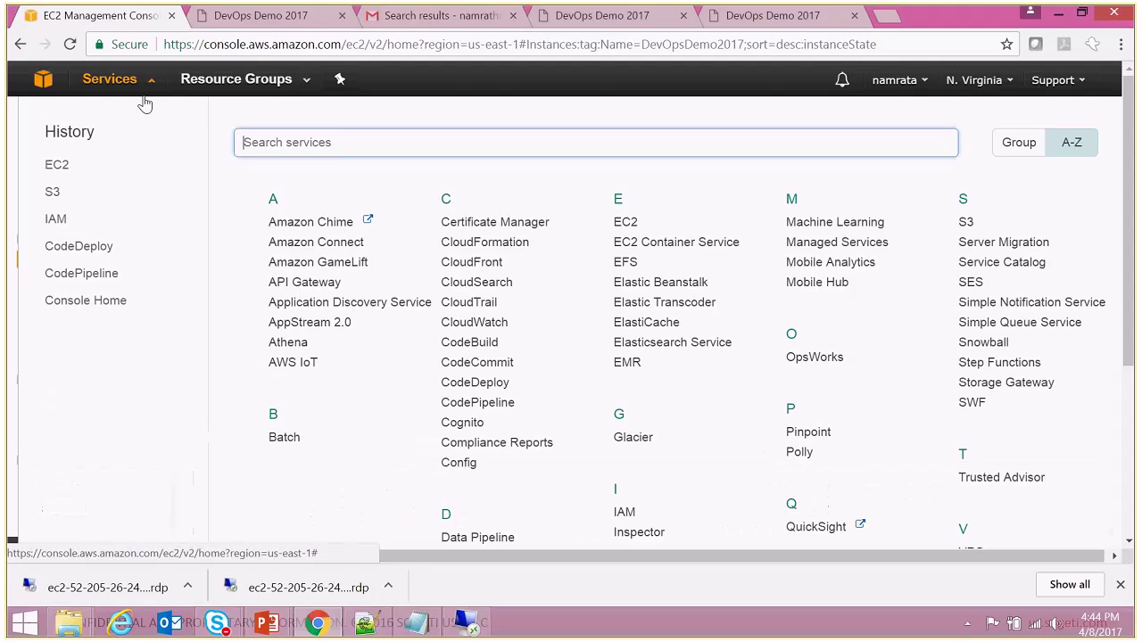
left_click(54, 198)
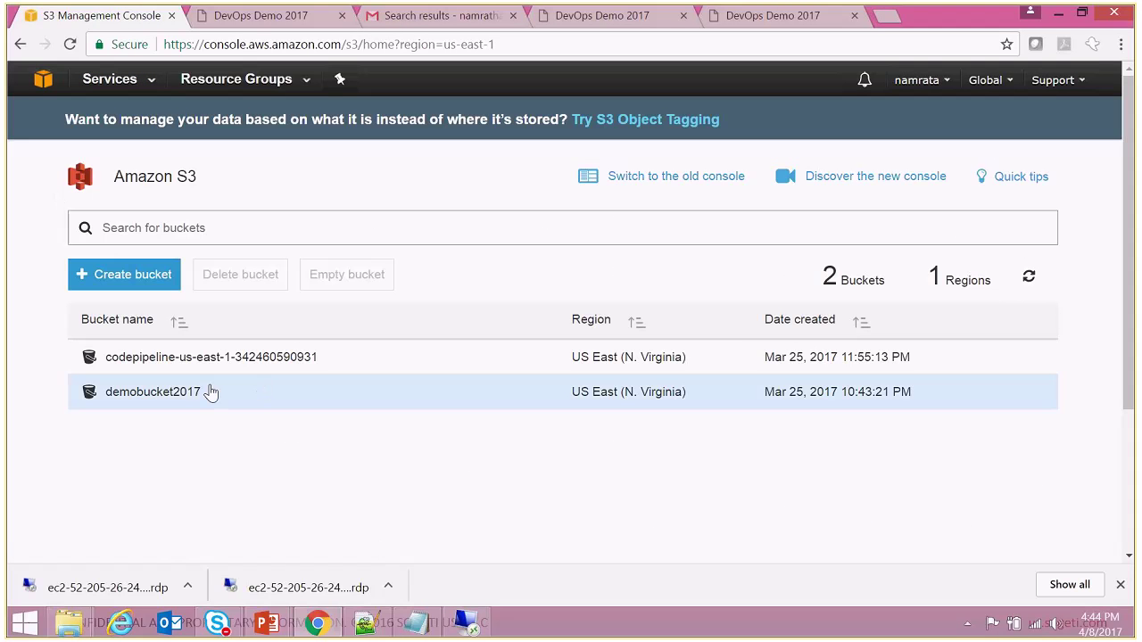
left_click(190, 398)
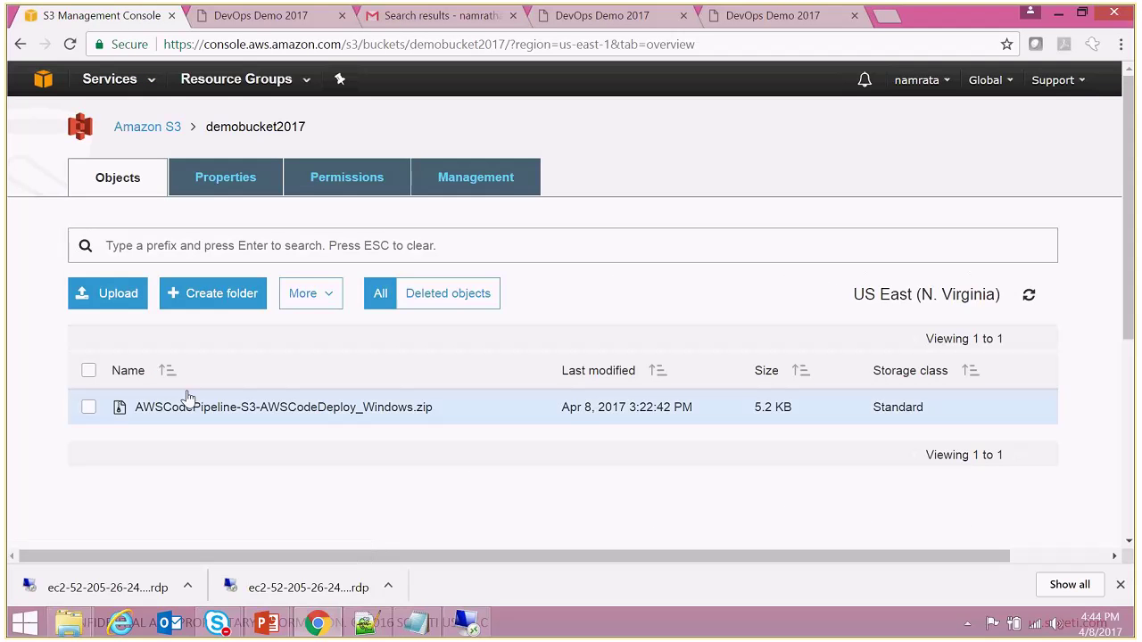
left_click(320, 410)
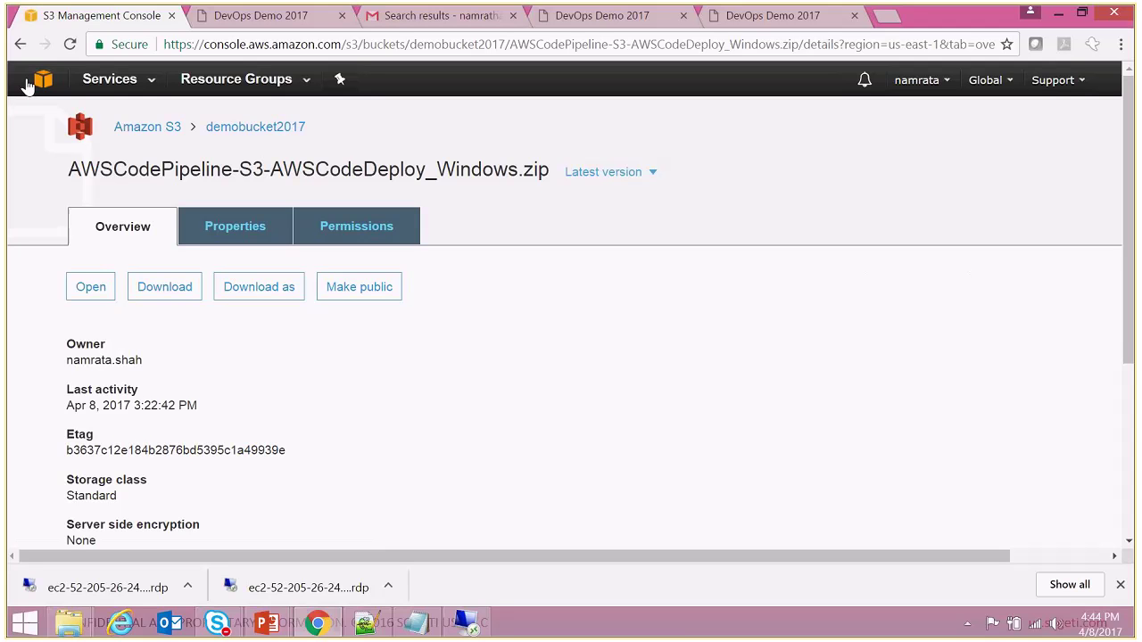
left_click(20, 43)
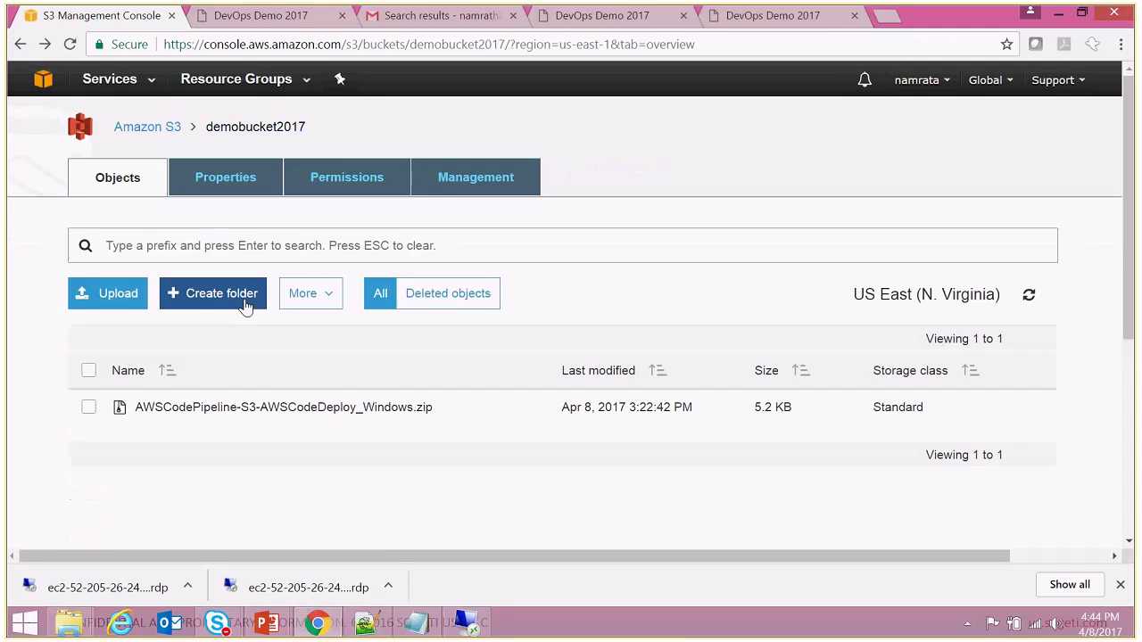
Start an upload to demobucket2017 and add AWSCodePipeline-S3-AWSCodeDeploy_Windows.zip from the Downloads folder.
left_click(88, 406)
left_click(127, 297)
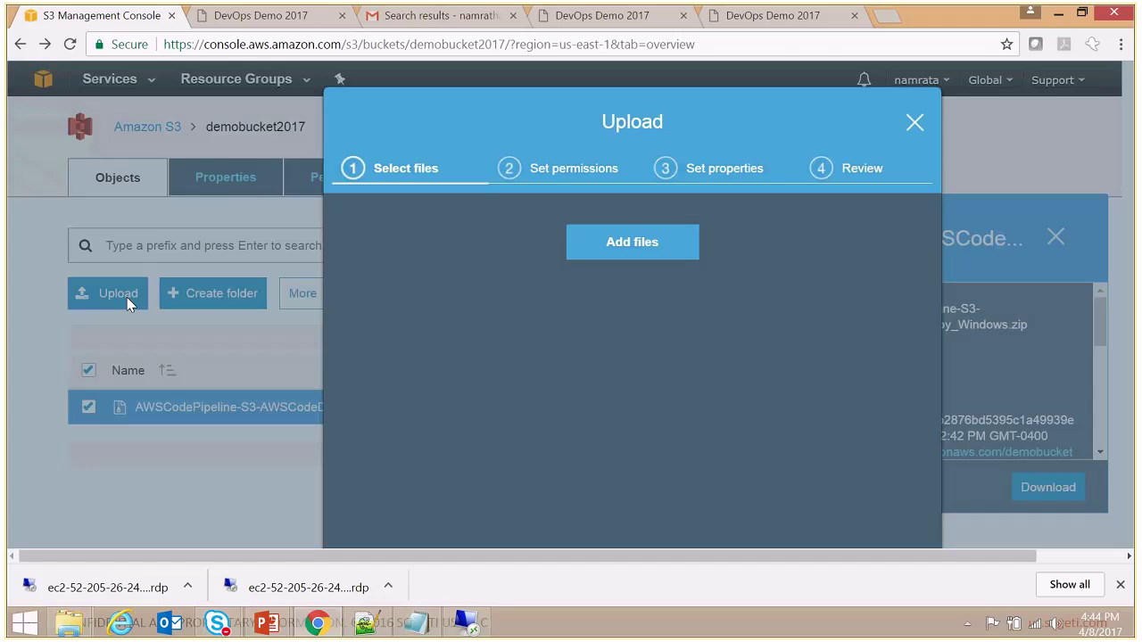
left_click(645, 241)
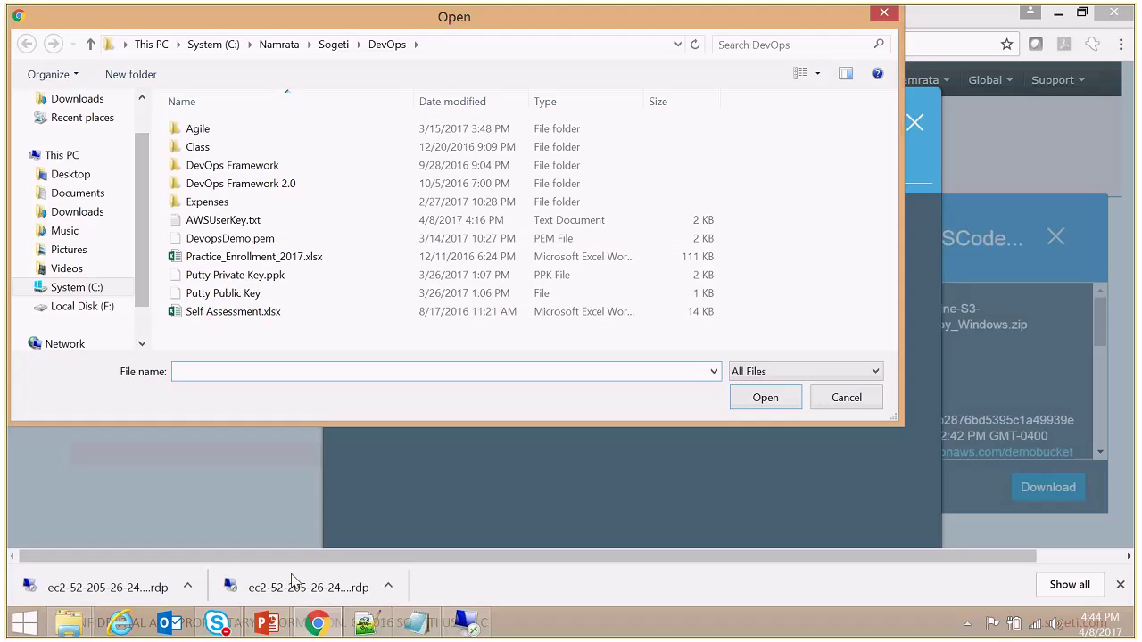
mouse_move(70, 622)
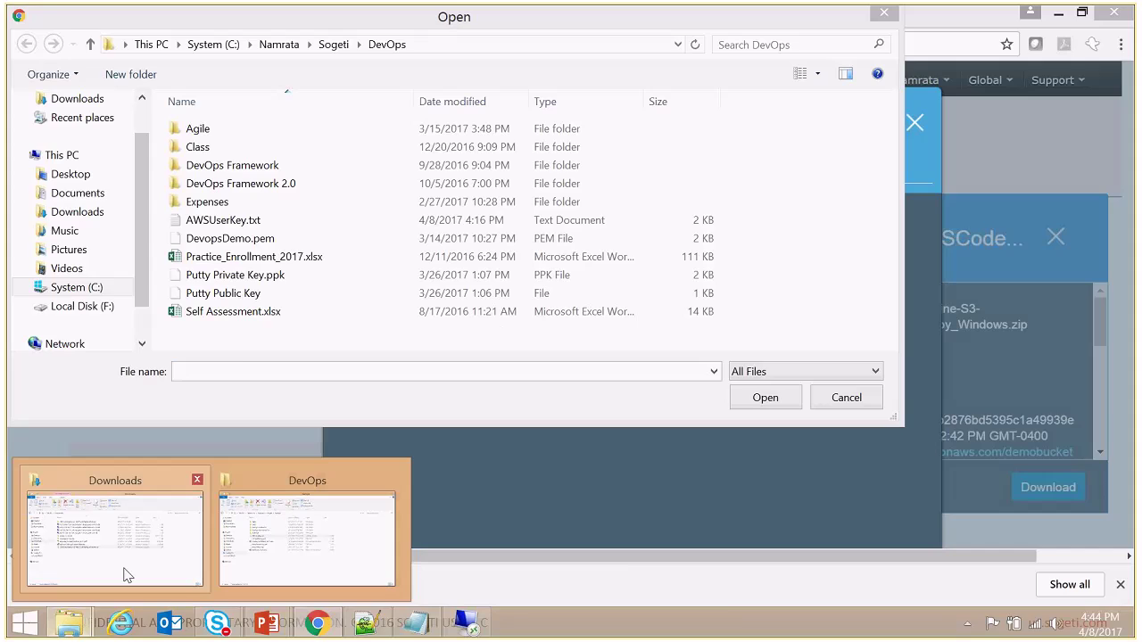
mouse_move(129, 571)
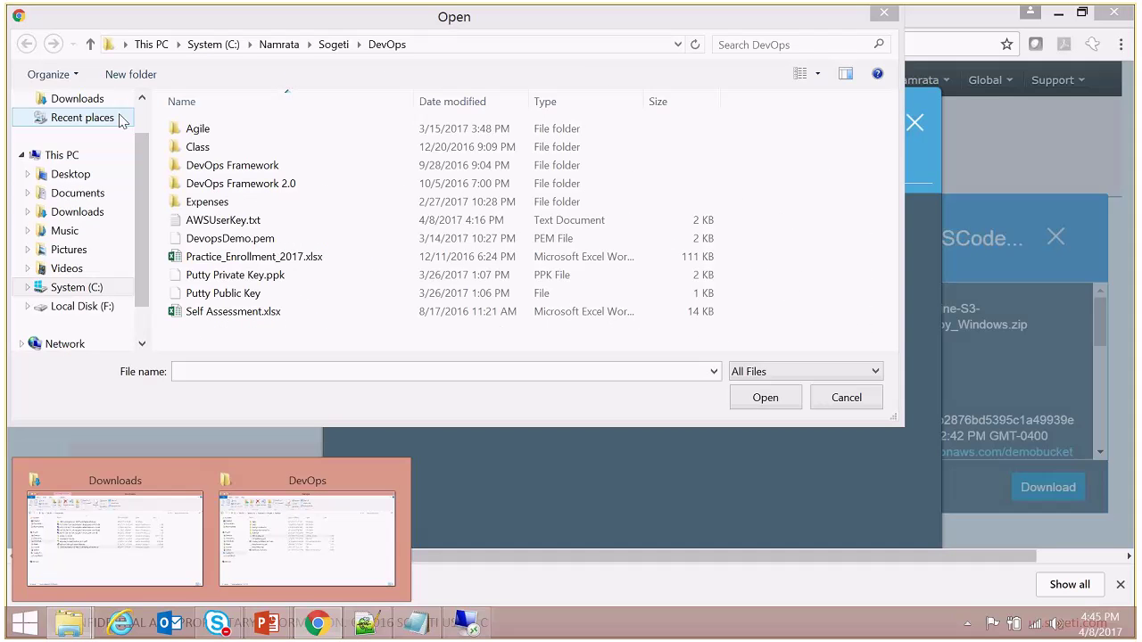
left_click(111, 105)
double_click(223, 148)
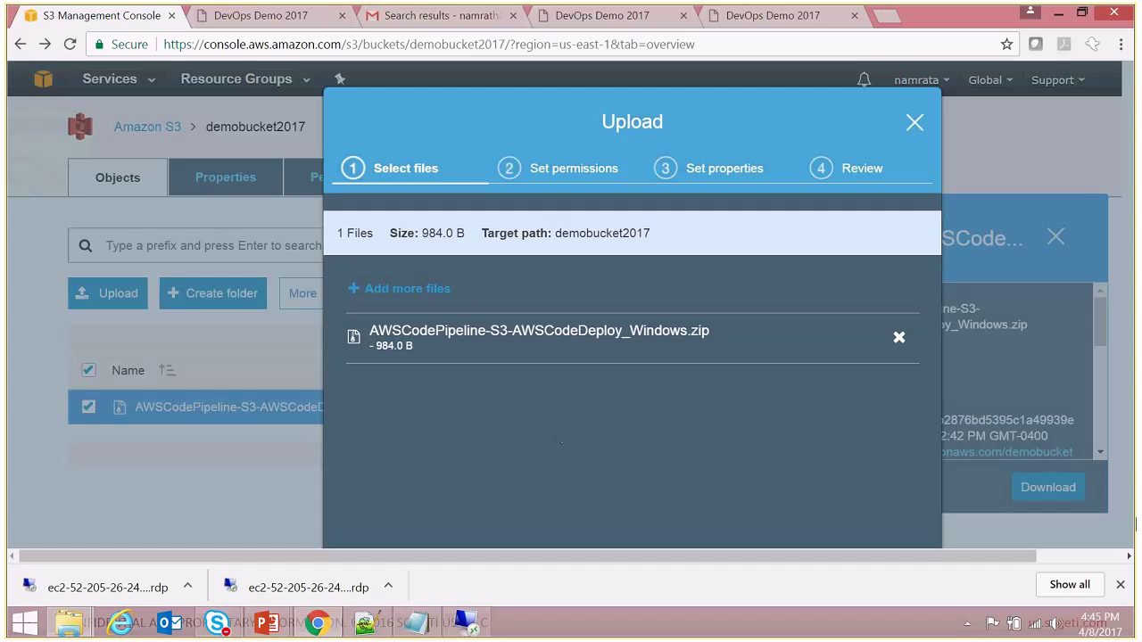
Keep the default permissions and properties, upload the zip to the bucket and close the object's details pane.
left_click(1121, 585)
left_click(897, 590)
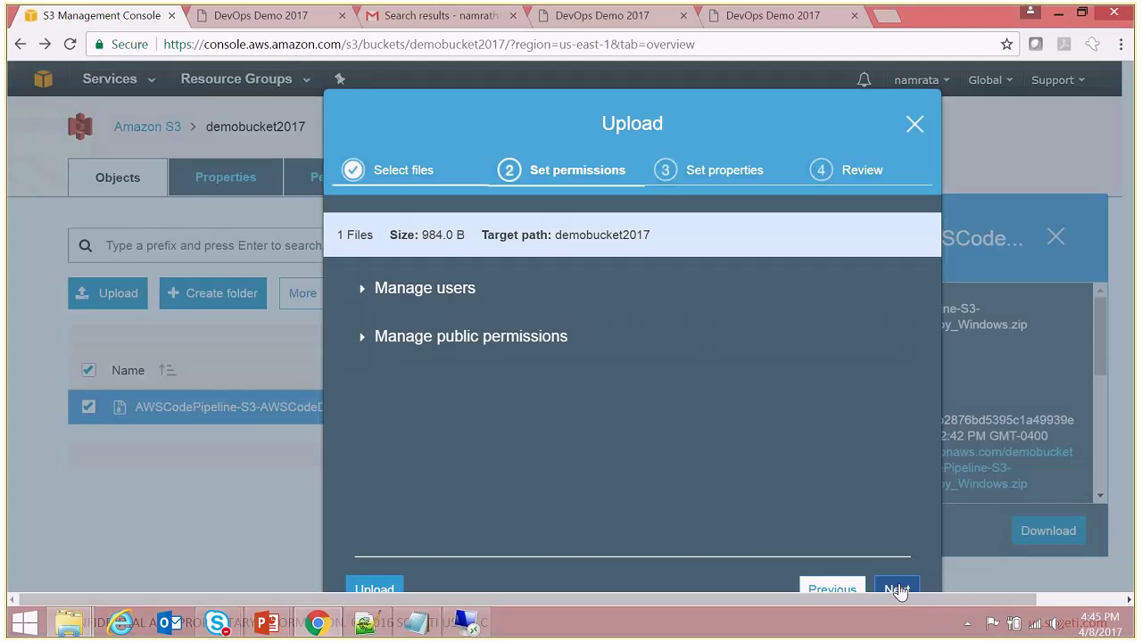
left_click(896, 590)
left_click(897, 589)
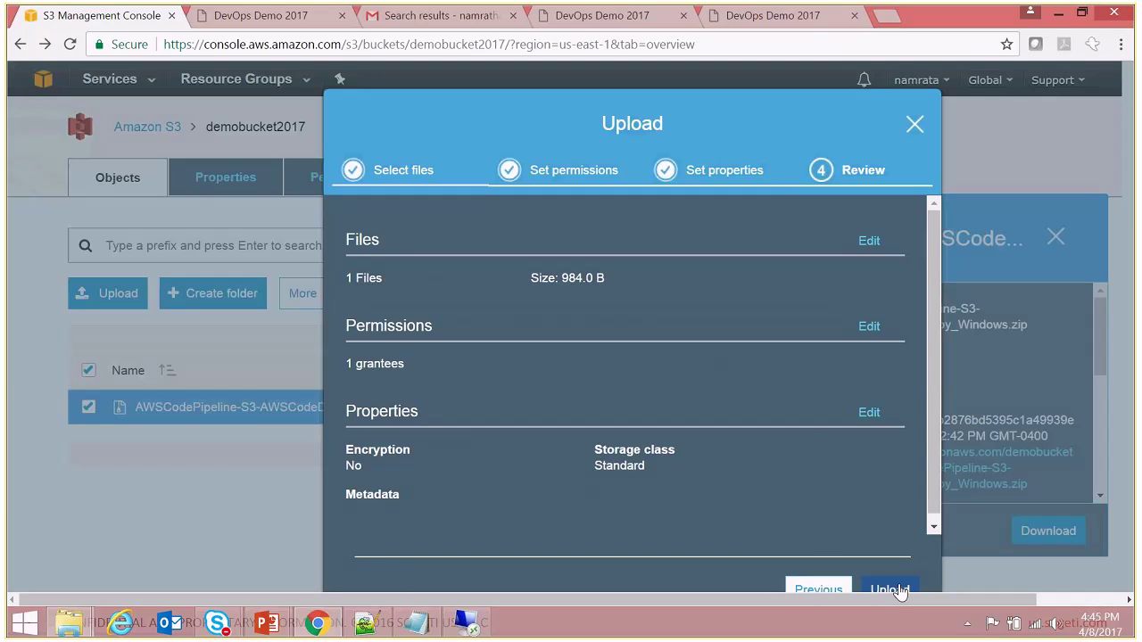
left_click(889, 590)
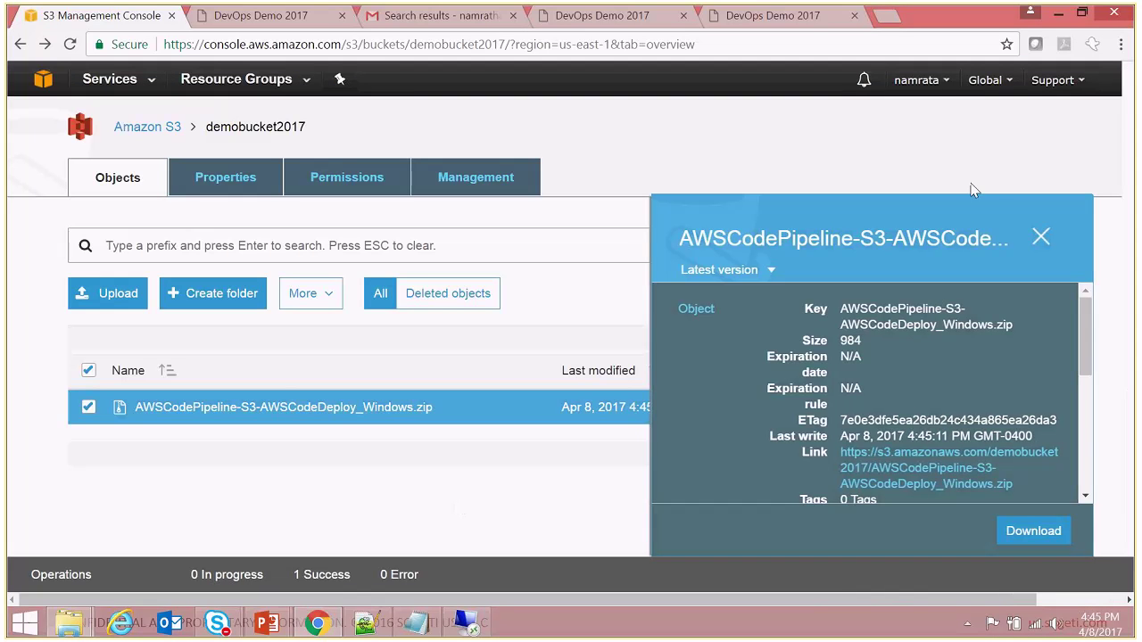
left_click(1040, 235)
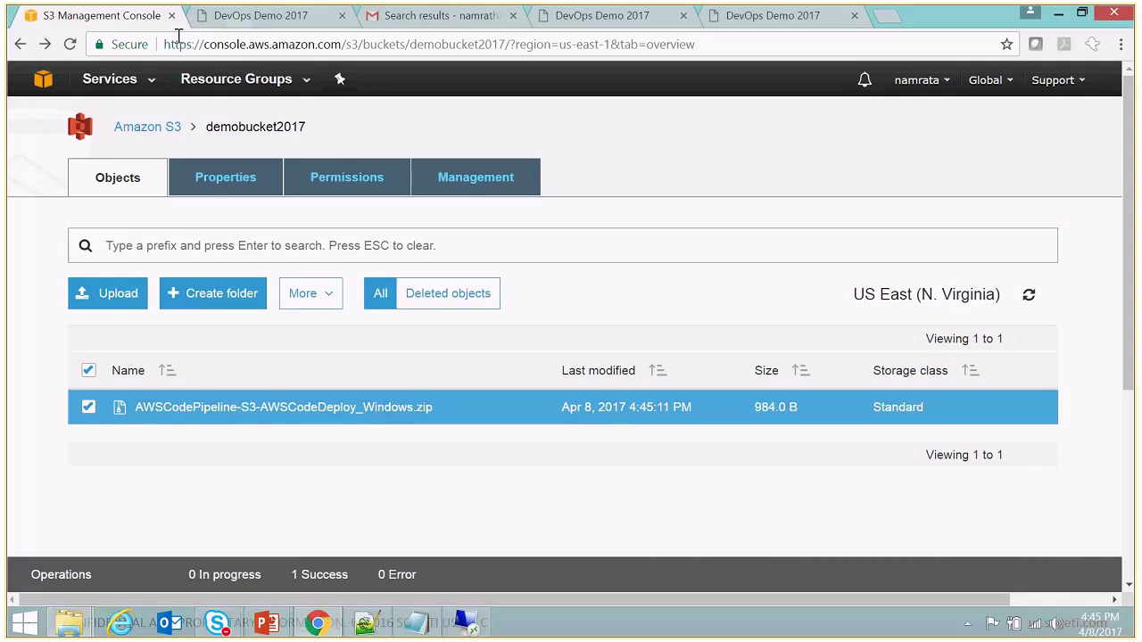
Open PipelineOne in AWS CodePipeline and refresh the page to check its Source stage.
left_click(151, 85)
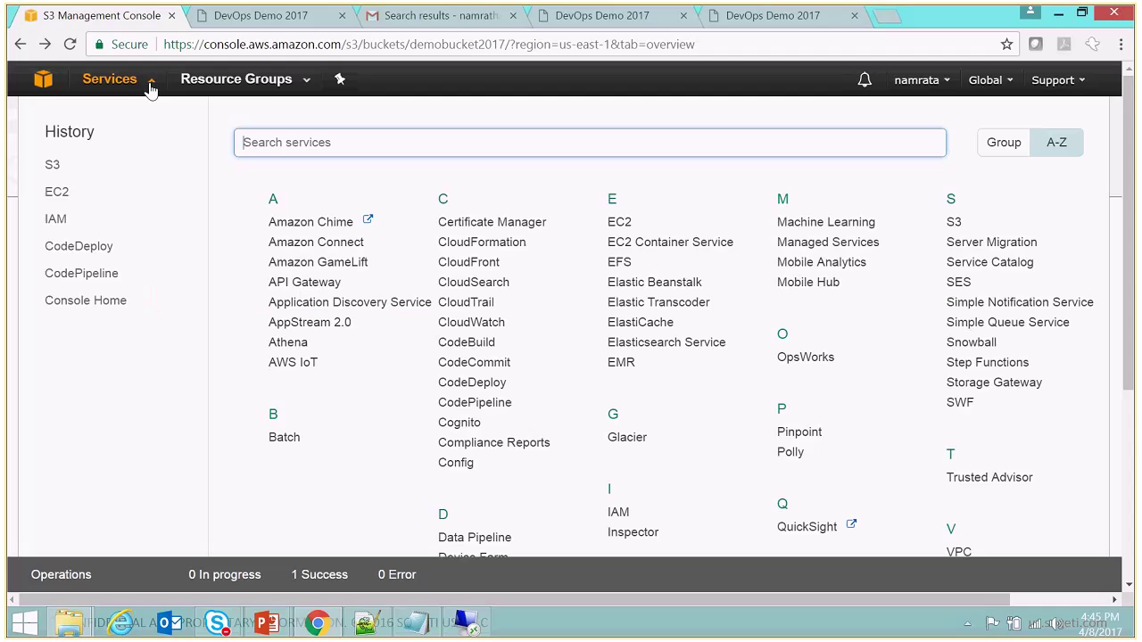
left_click(101, 273)
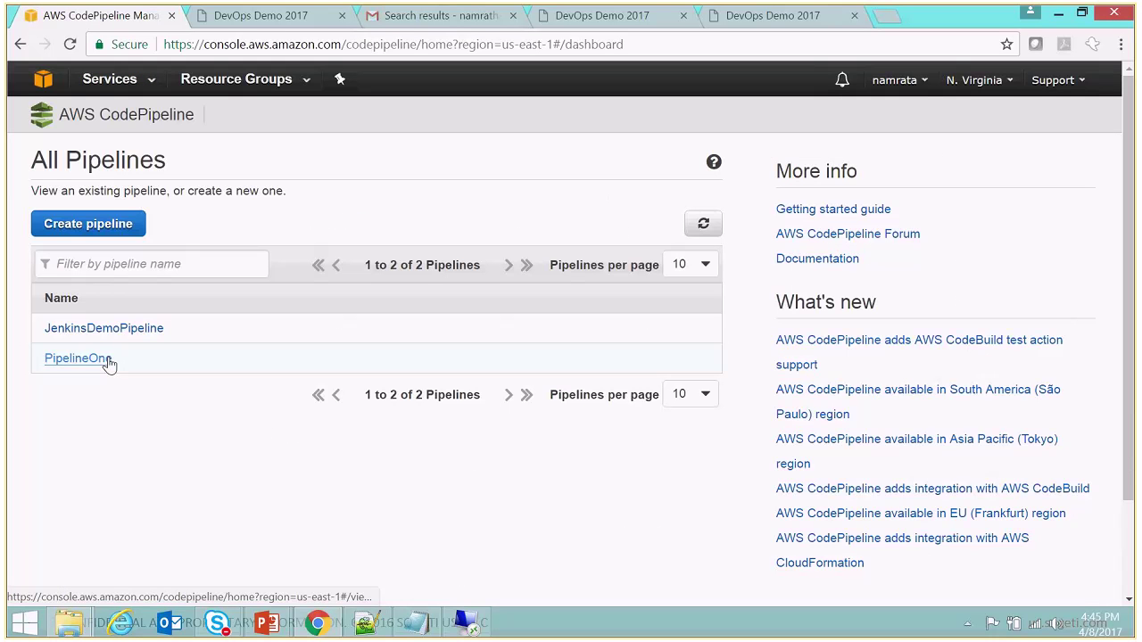
left_click(78, 359)
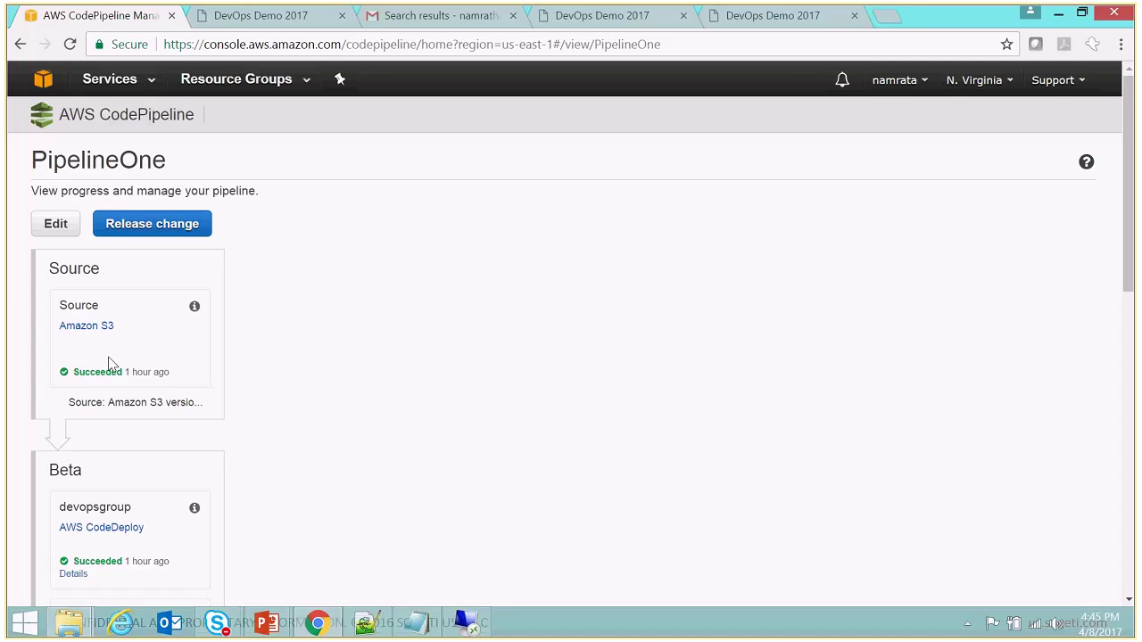
key("F5")
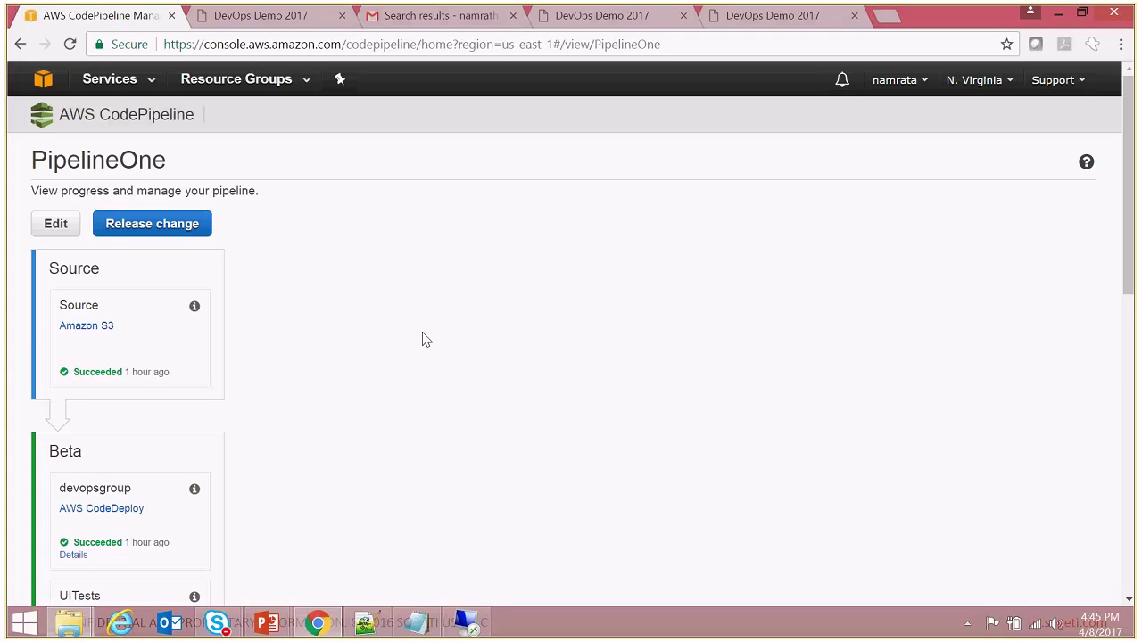
key("F5")
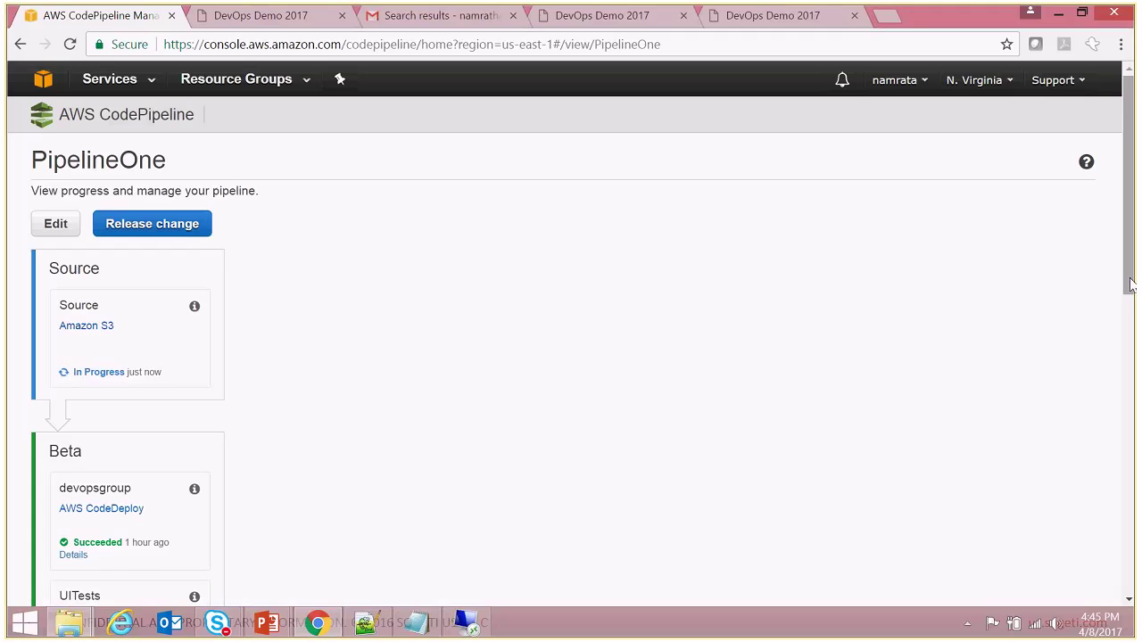
Review the pipeline's stages, then open the Beta stage's CodeDeploy deployment details and check the deployment progress and instance activity.
left_click_drag(1131, 295, 1131, 356)
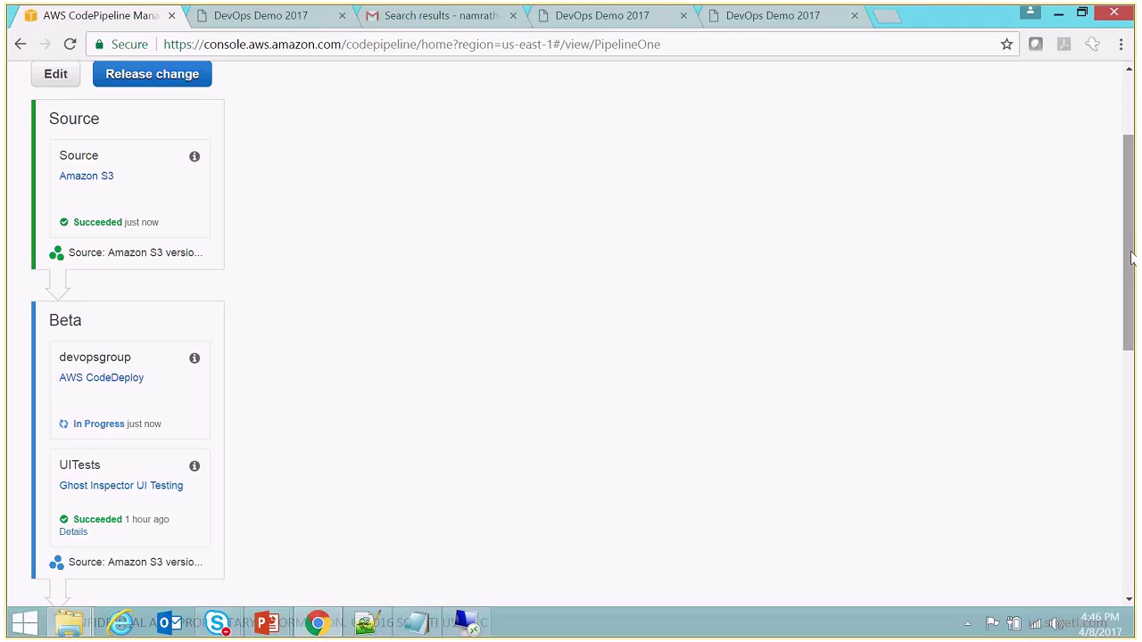
left_click_drag(1130, 257, 1132, 322)
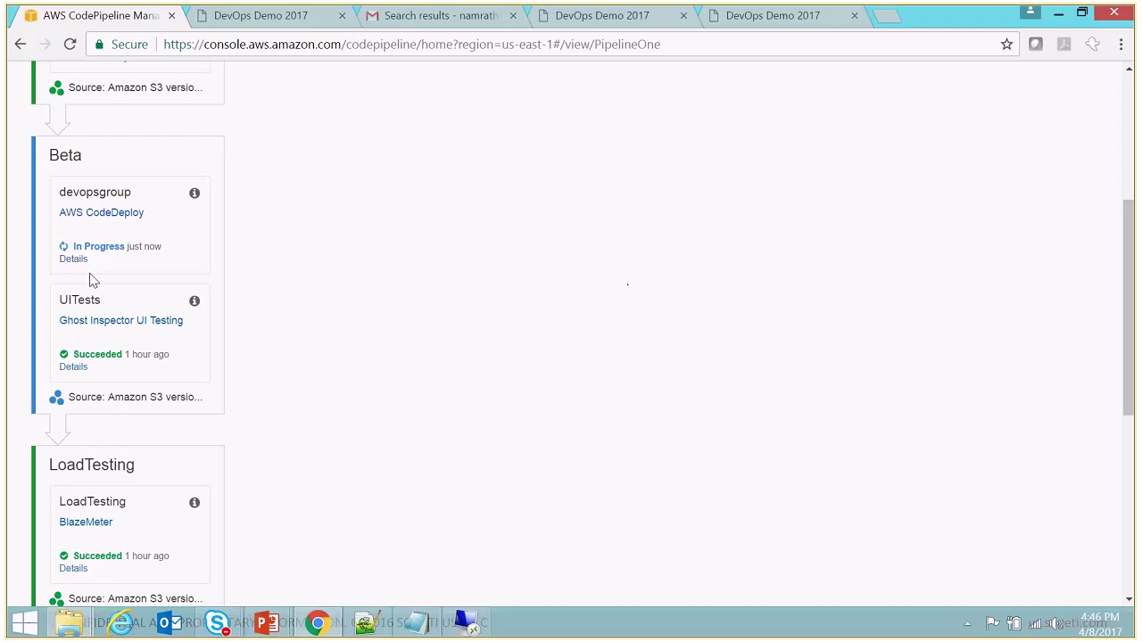
left_click(75, 261)
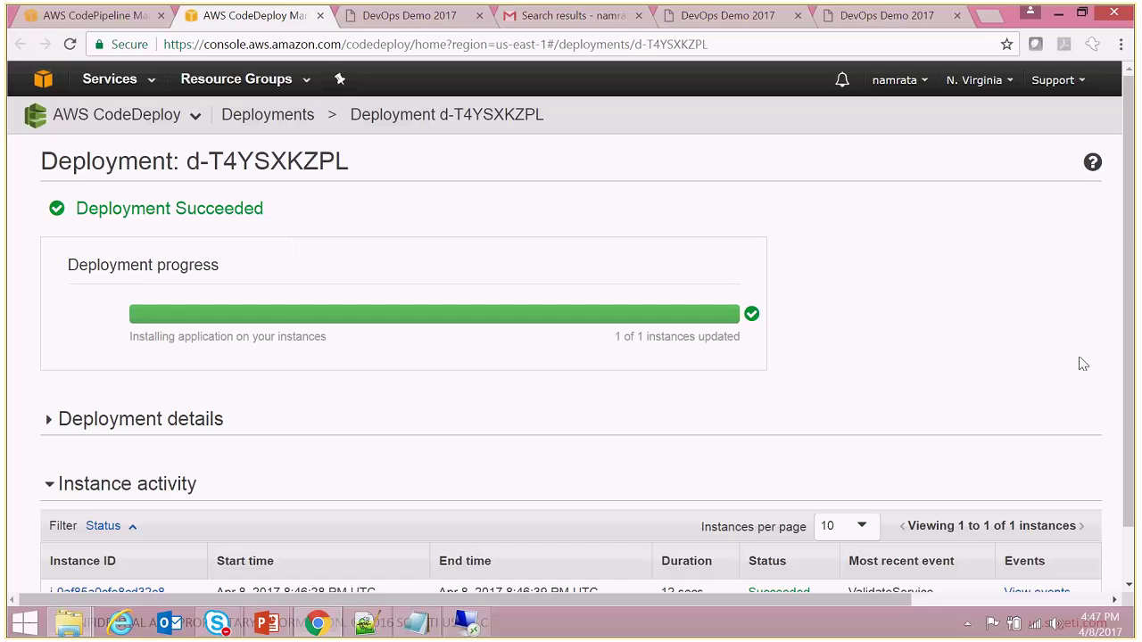
scroll(1133, 446, "down", 1)
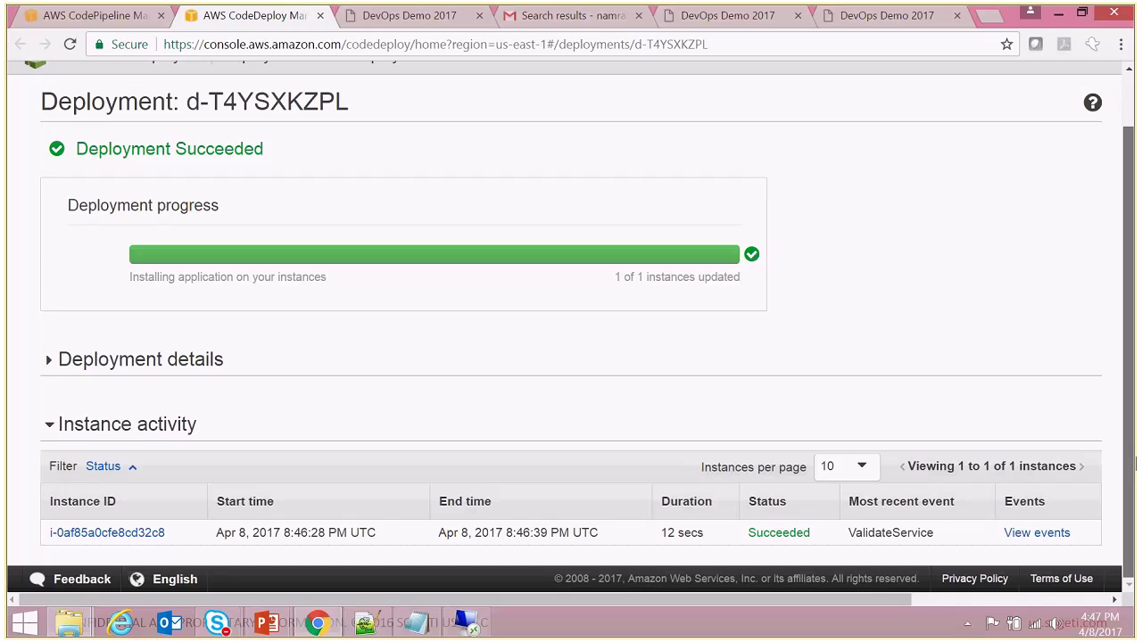
Close the deployment details, then check the DemoApp deployment groups in AWS CodeDeploy from the Beta stage and close that page.
scroll(1134, 457, "up", 1)
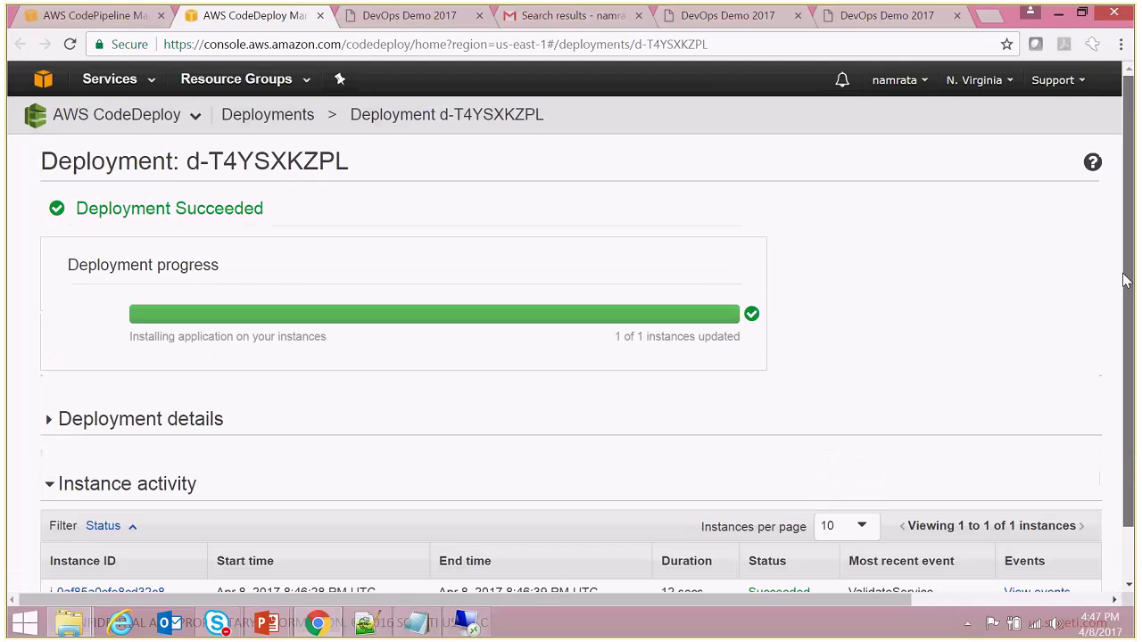
left_click(321, 16)
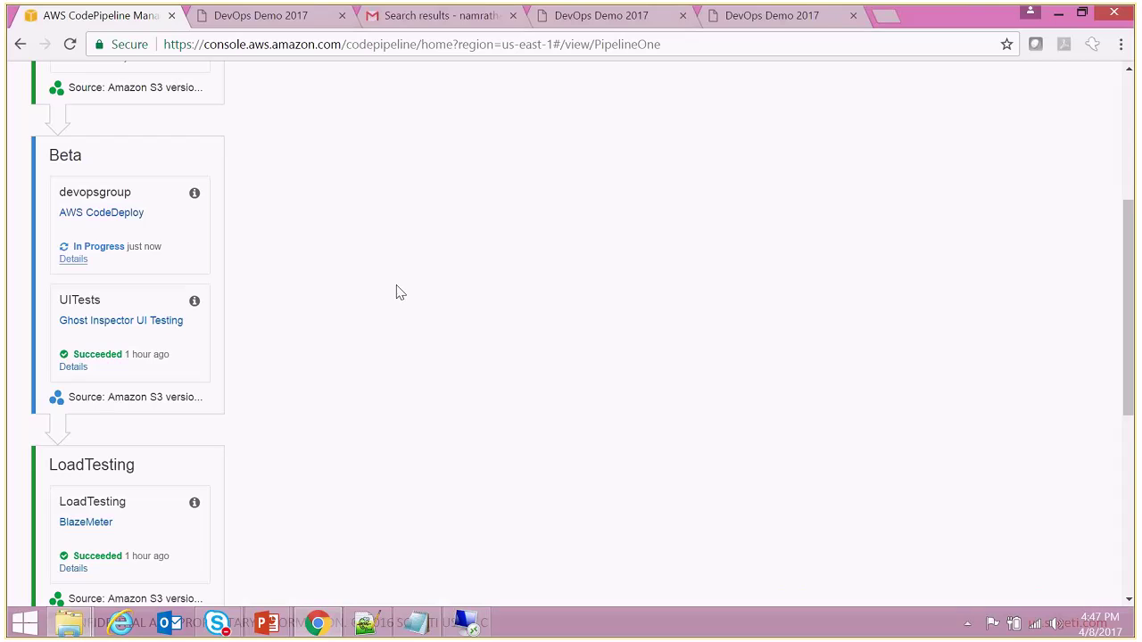
left_click(108, 223)
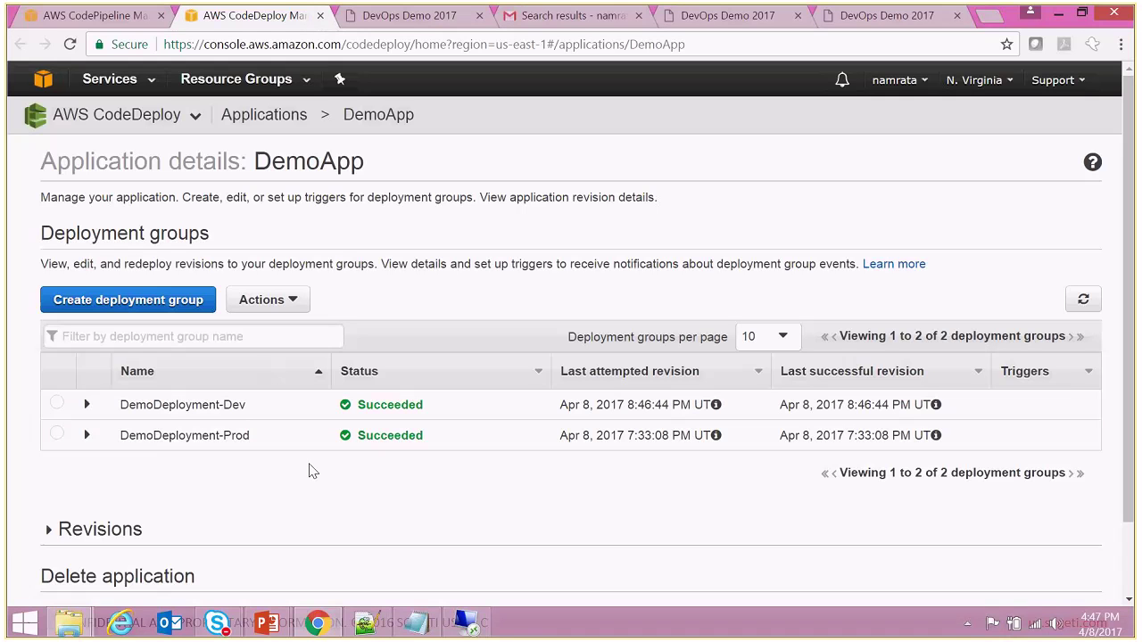
left_click(321, 17)
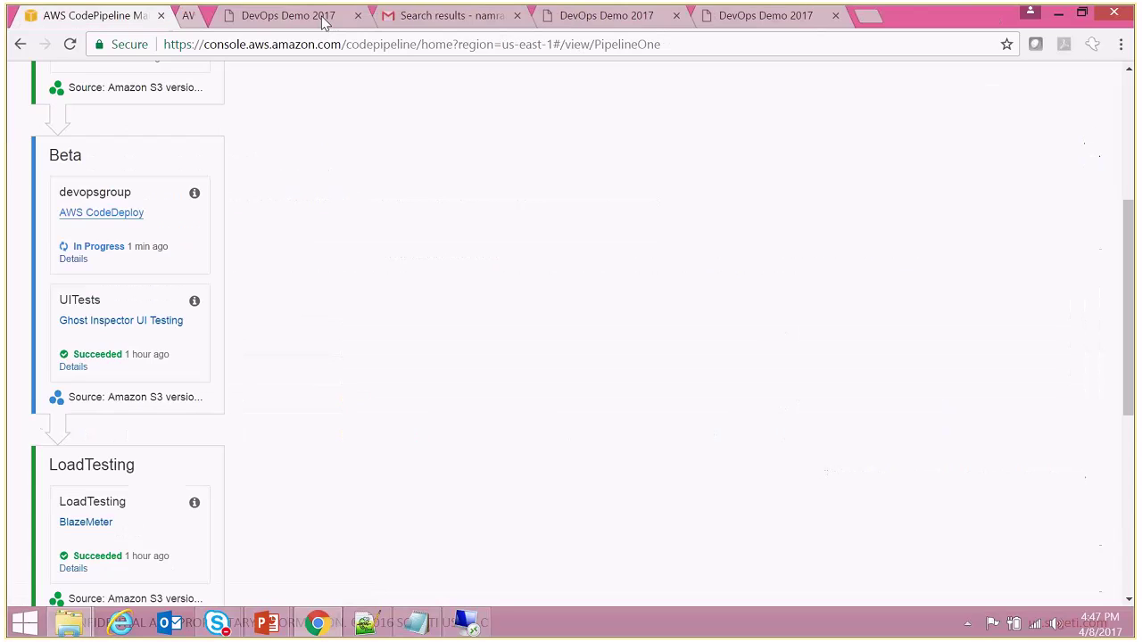
Reload the DevOps Demo 2017 page on the EC2 instance and compare its background with the previously loaded copy.
left_click(796, 19)
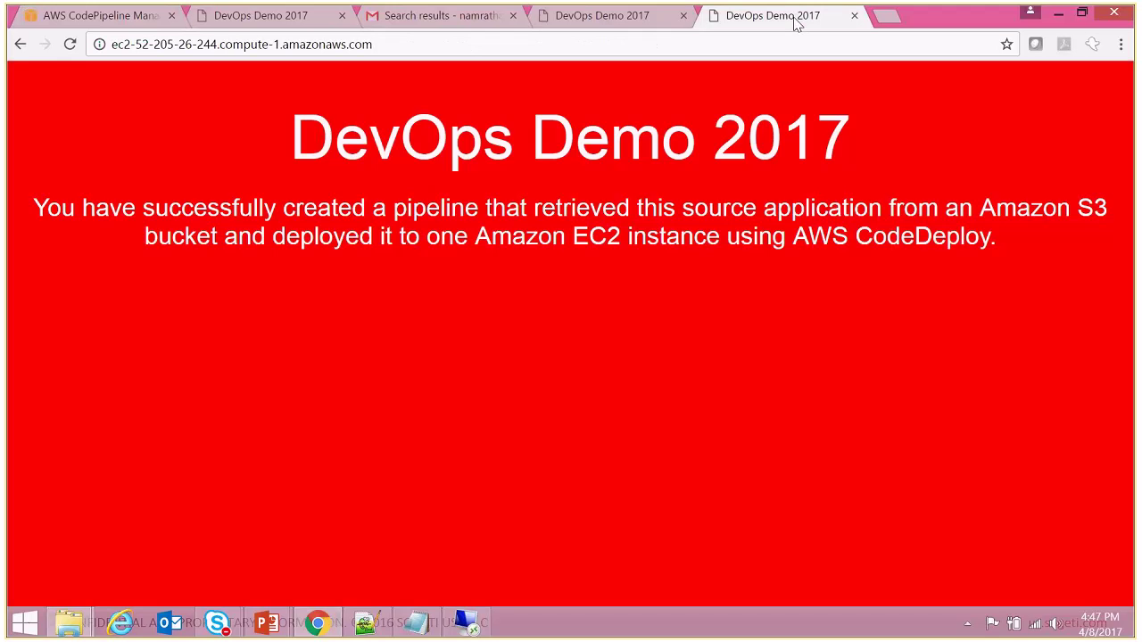
left_click(415, 45)
key("Return")
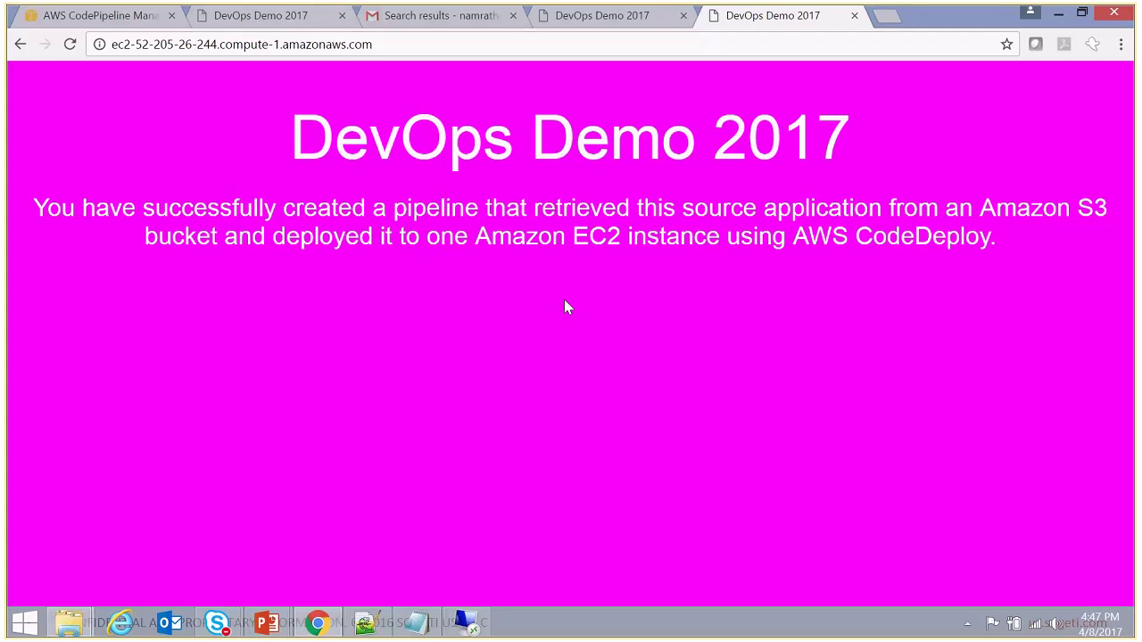
left_click(237, 25)
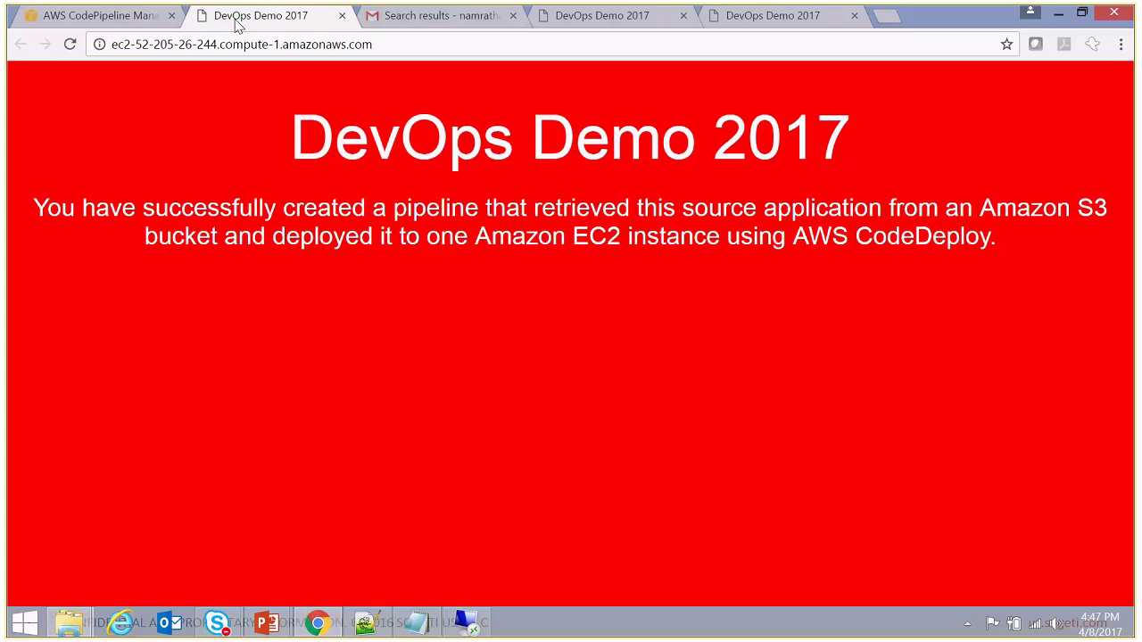
Open Ghost Inspector from the pipeline's UITests action, review the DevOpsDemoTest suite's PageLoad result and check its start URL.
left_click(96, 20)
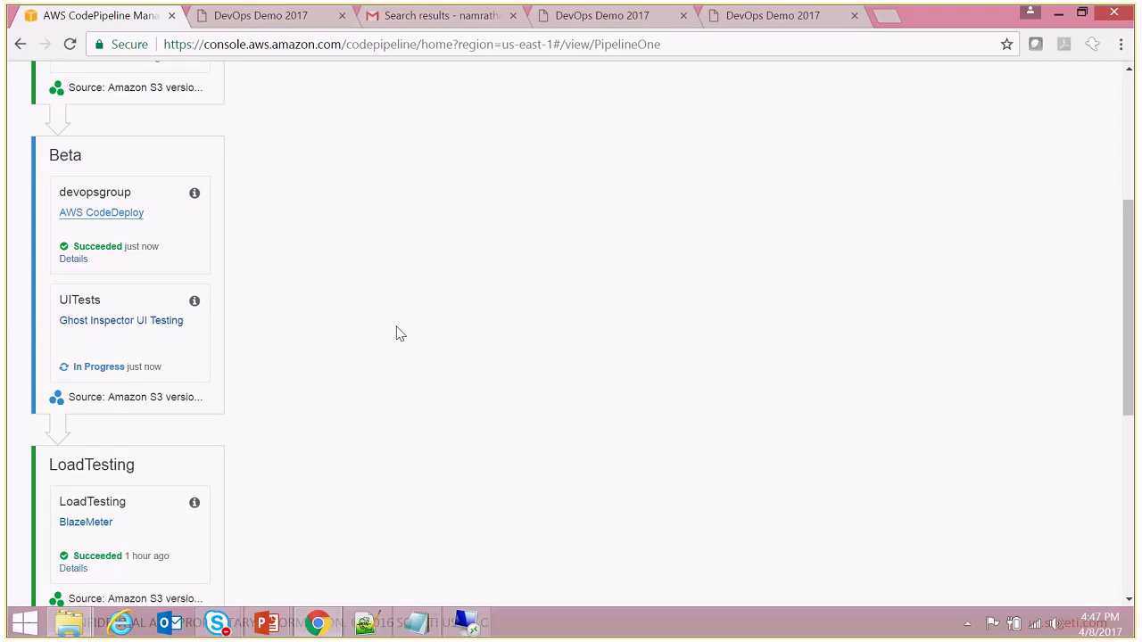
left_click(102, 329)
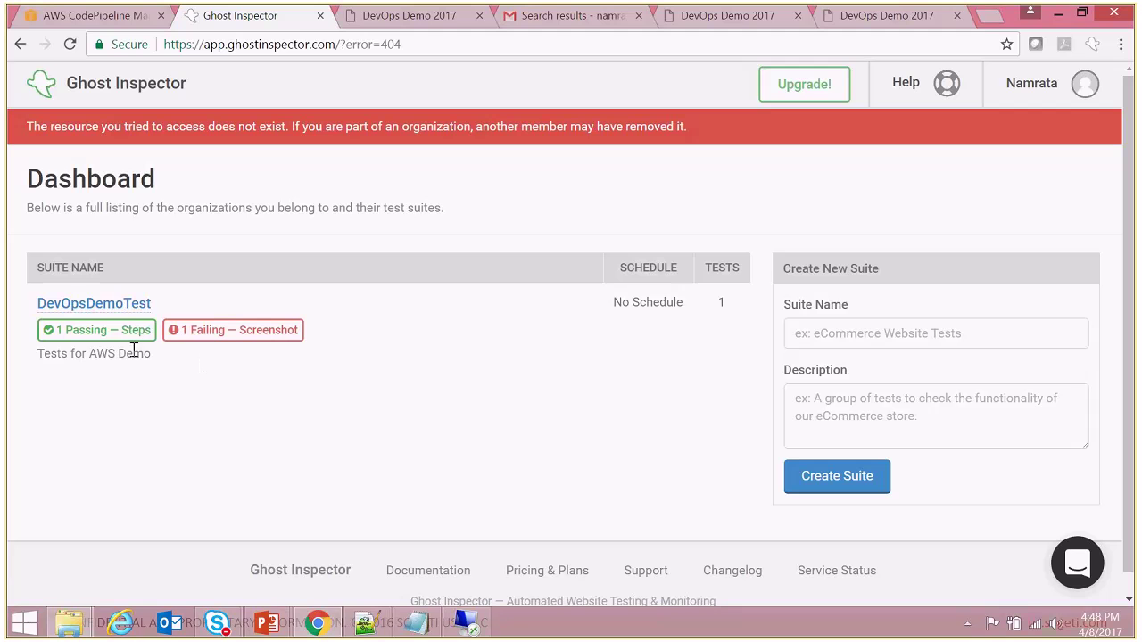
left_click(103, 305)
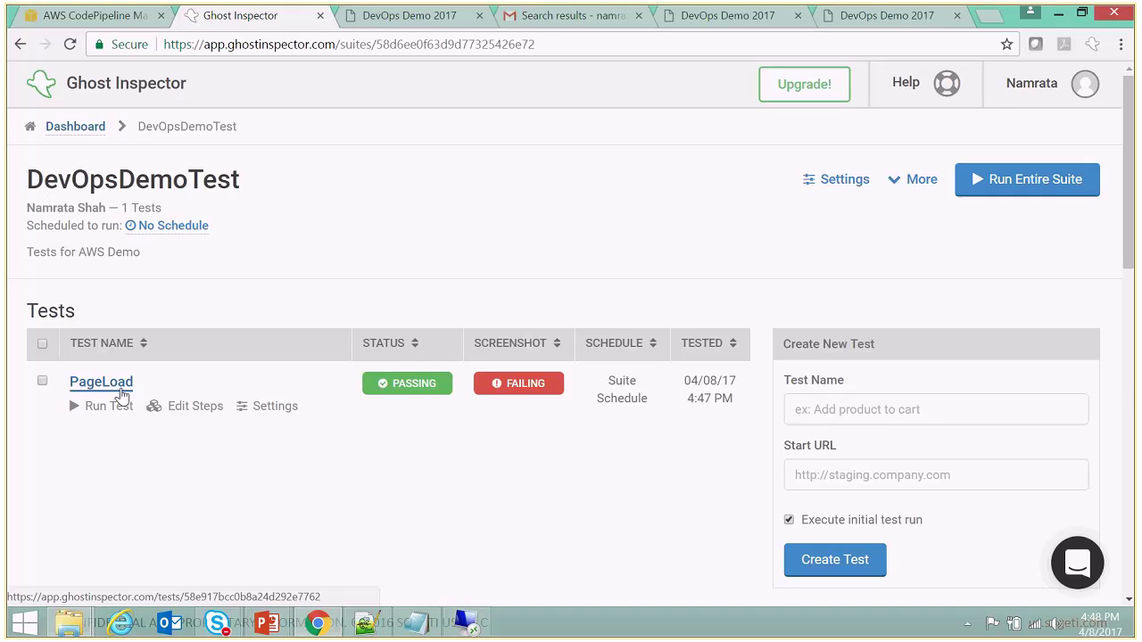
left_click(122, 389)
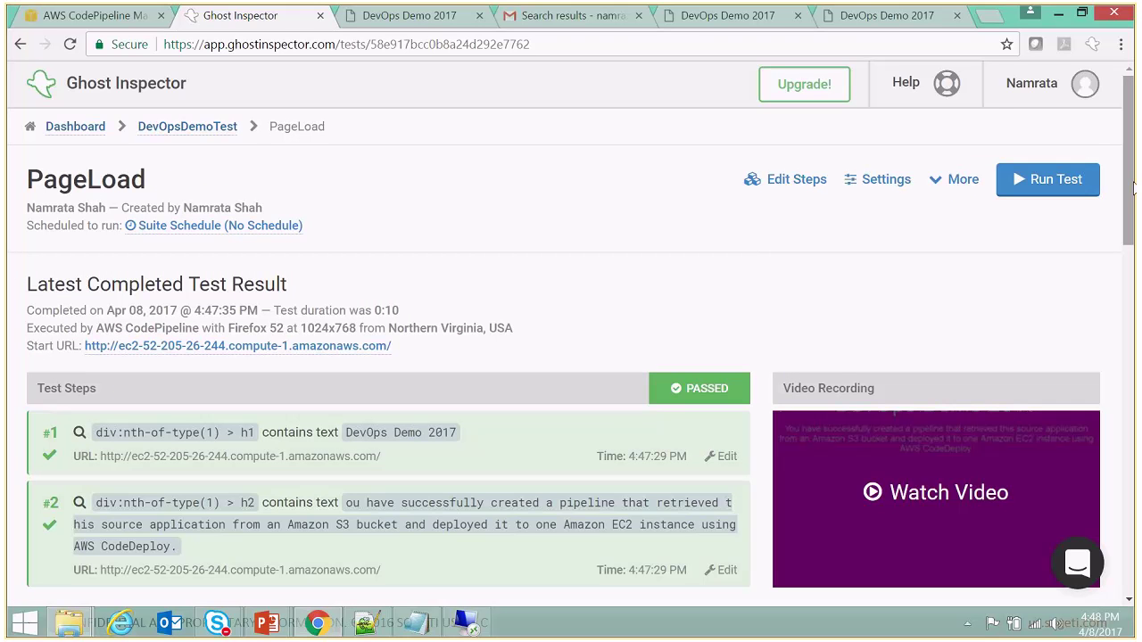
left_click_drag(1133, 187, 1124, 219)
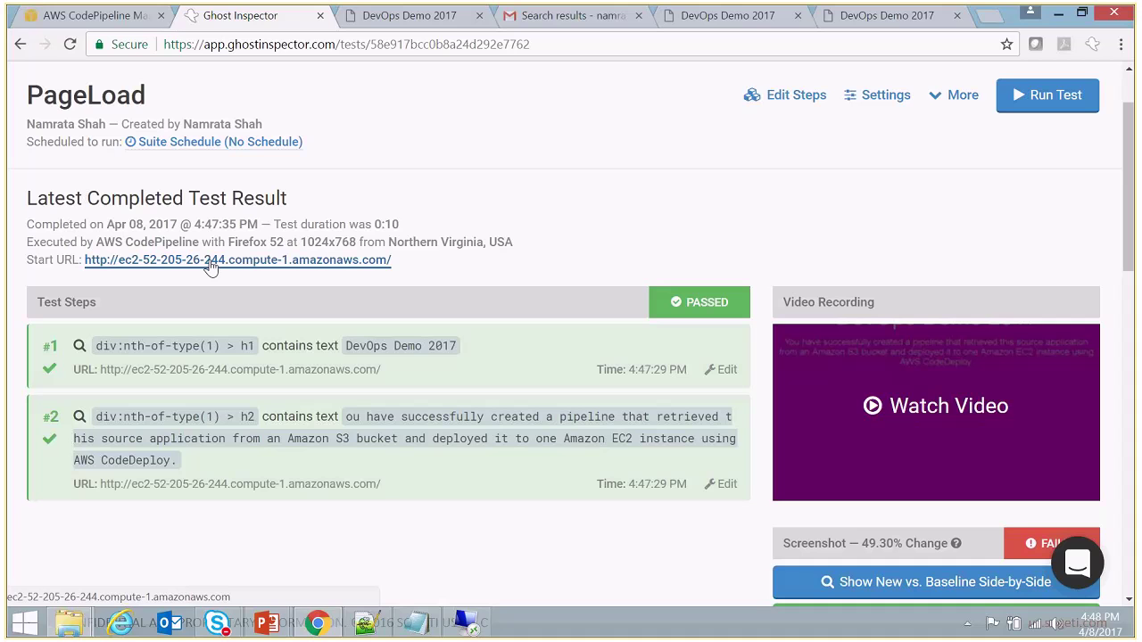
left_click(361, 261)
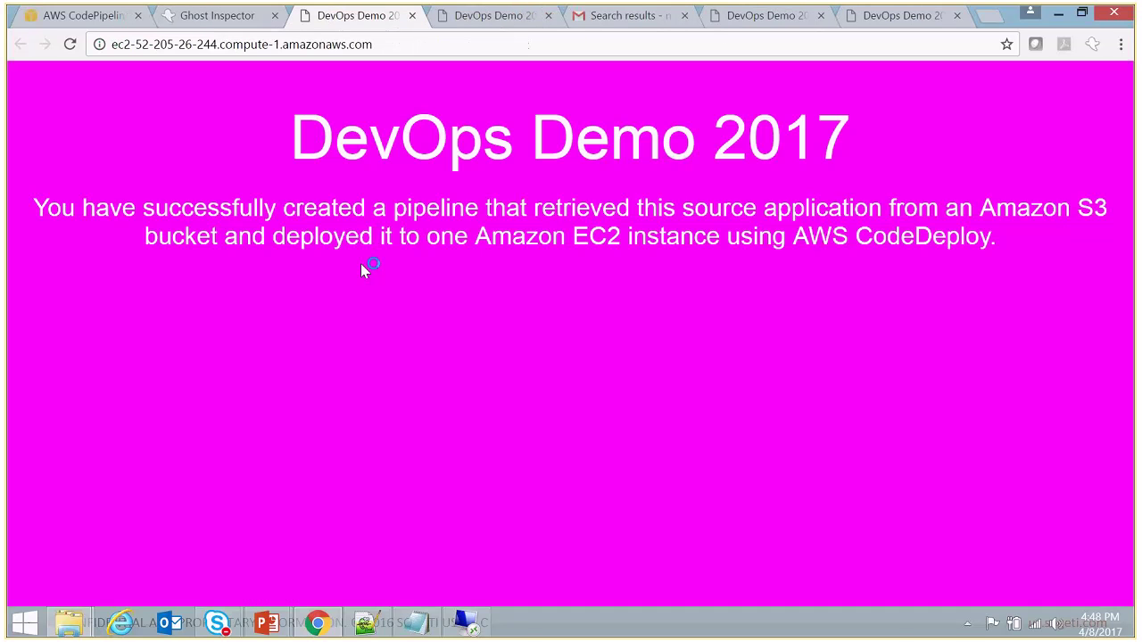
left_click(412, 16)
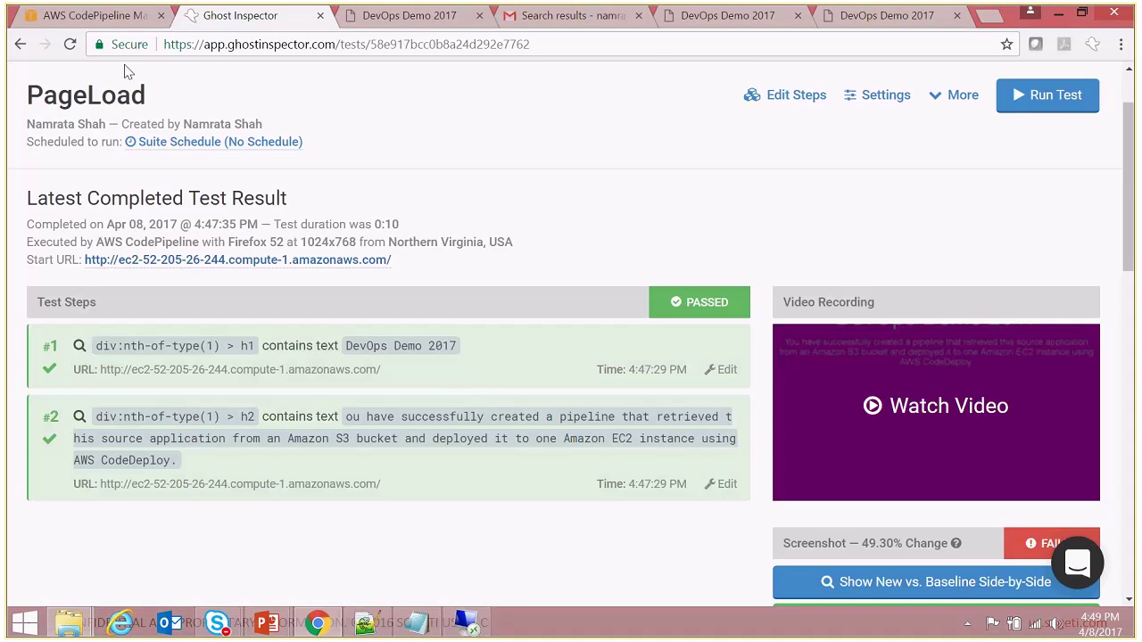
Return to PipelineOne, open BlazeMeter from the LoadTesting stage and view the running DevOpsDemoTest report.
left_click(125, 18)
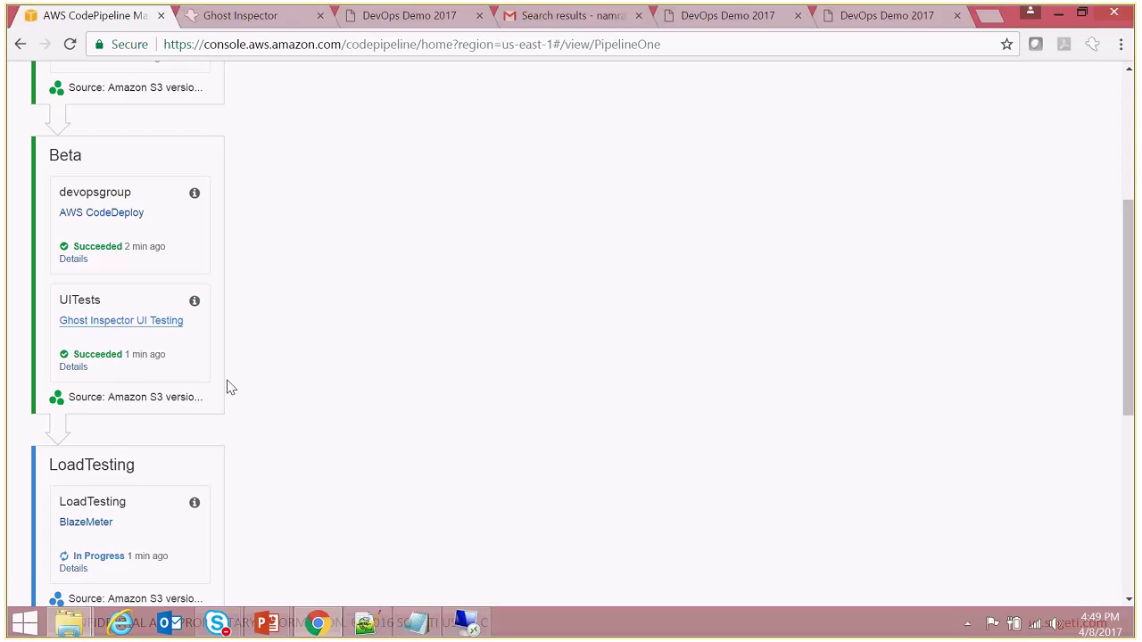
left_click_drag(1129, 327, 1134, 425)
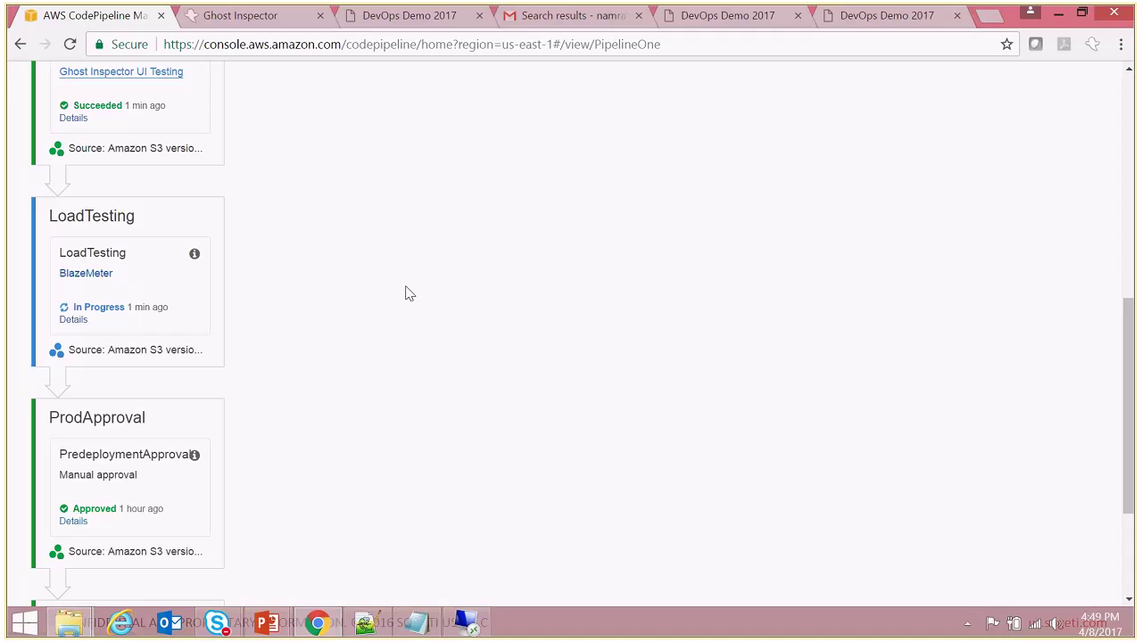
left_click(99, 280)
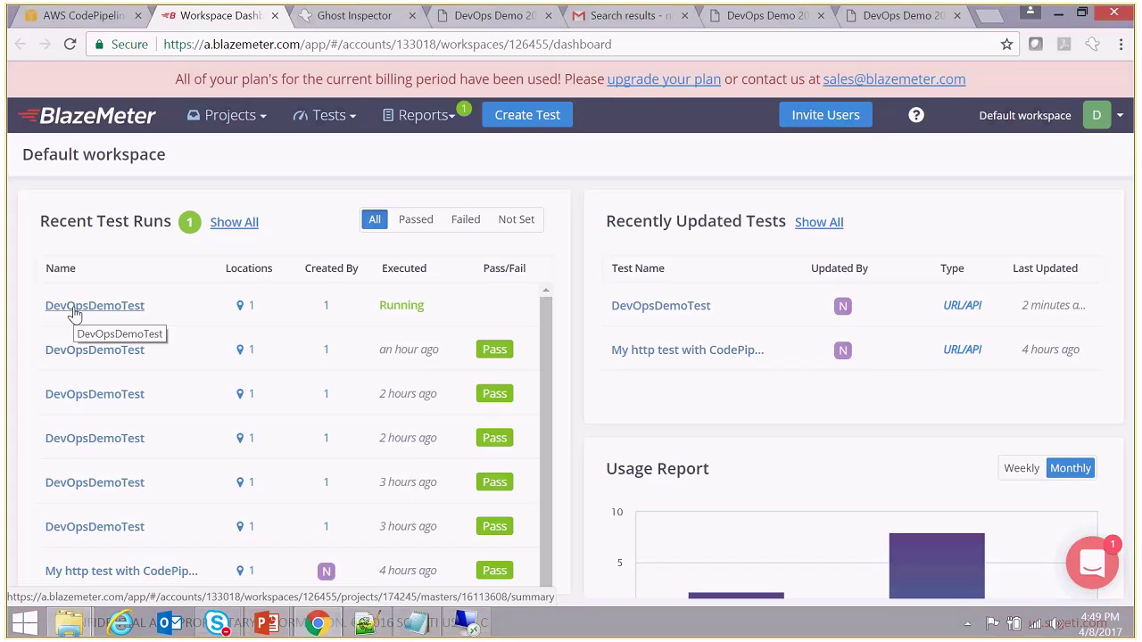
left_click(95, 307)
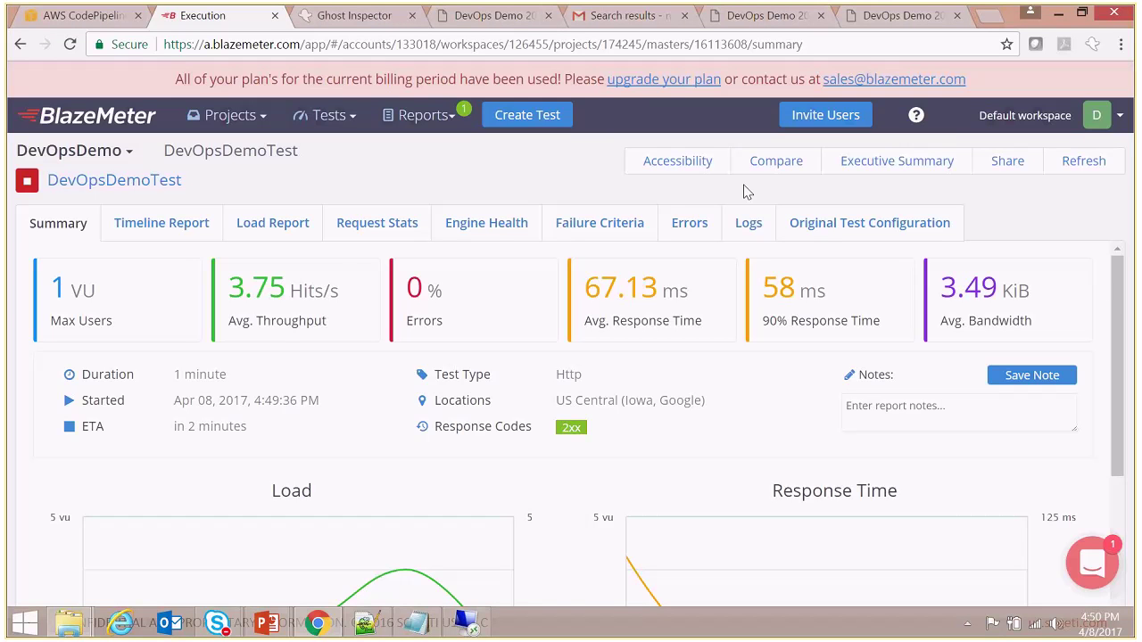
Review the load test's original configuration and failure criteria, then return to its summary.
left_click(831, 224)
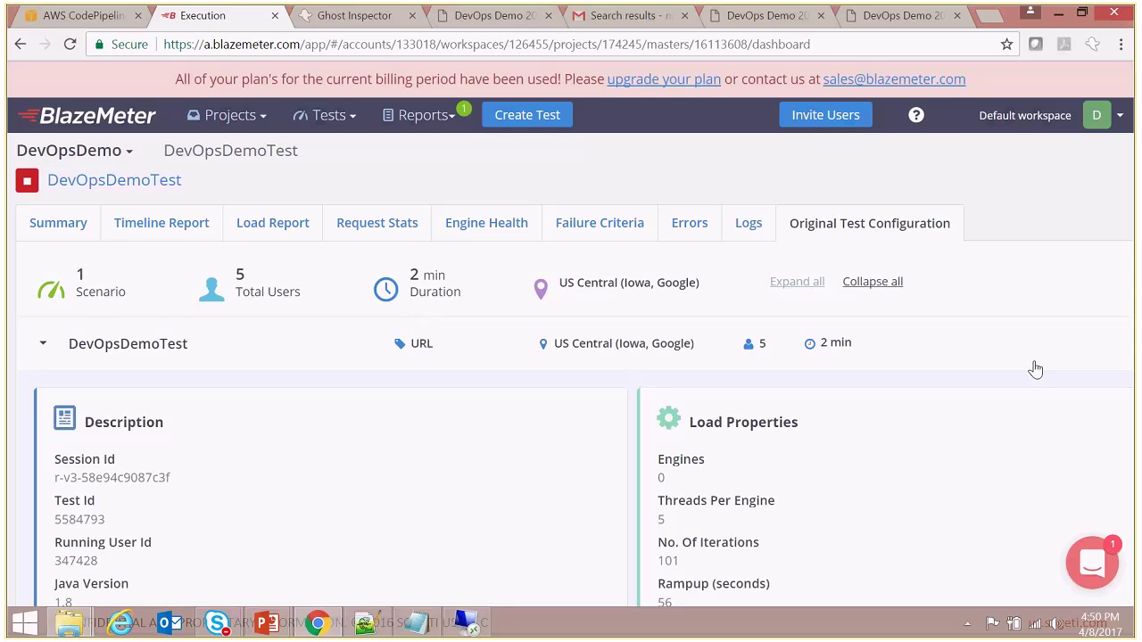
scroll(1040, 384, "down", 1)
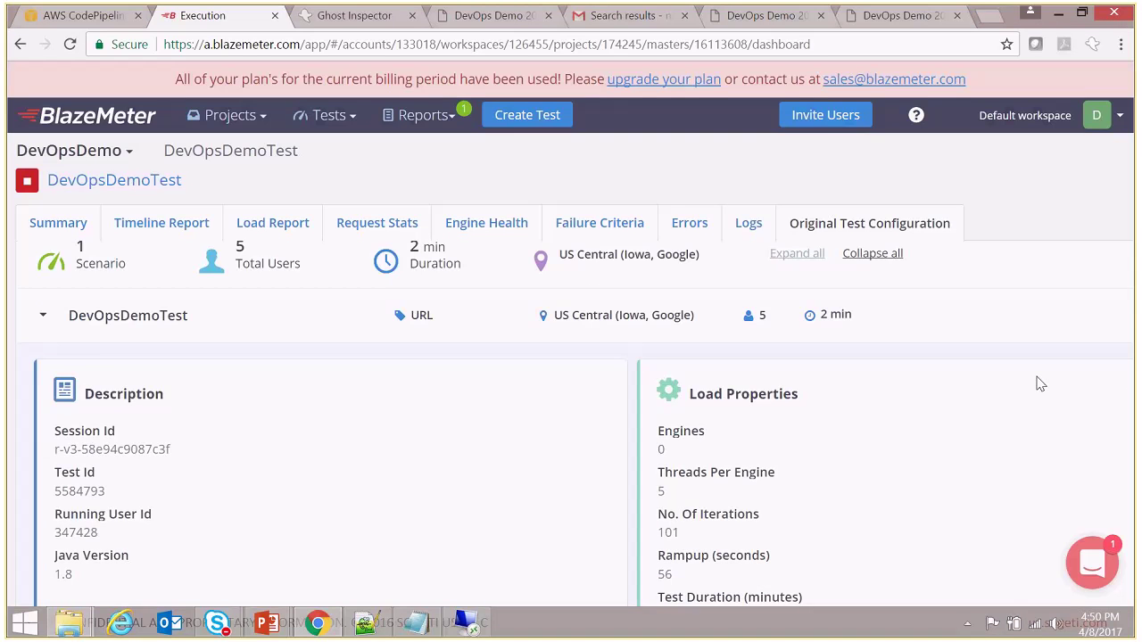
scroll(1040, 384, "down", 3)
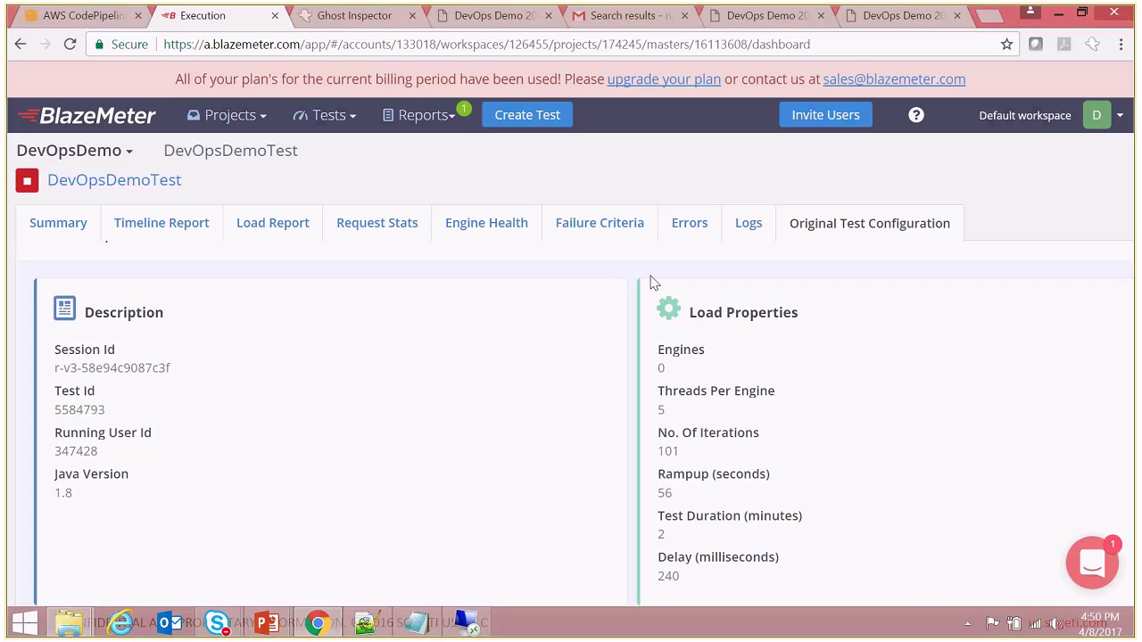
left_click(628, 233)
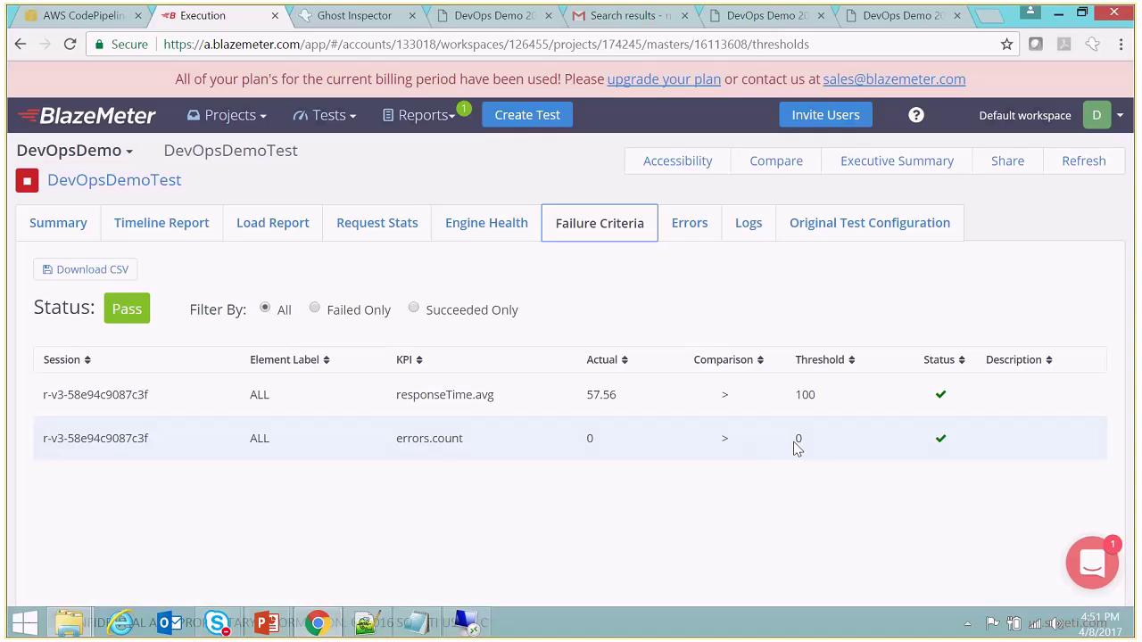
left_click(59, 224)
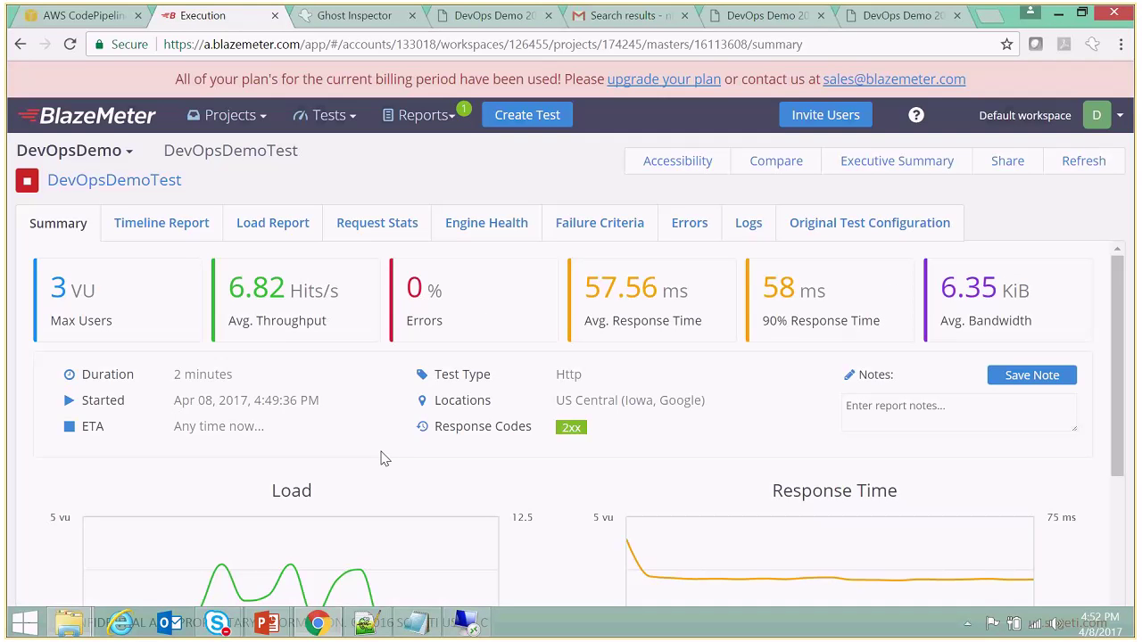
left_click(109, 181)
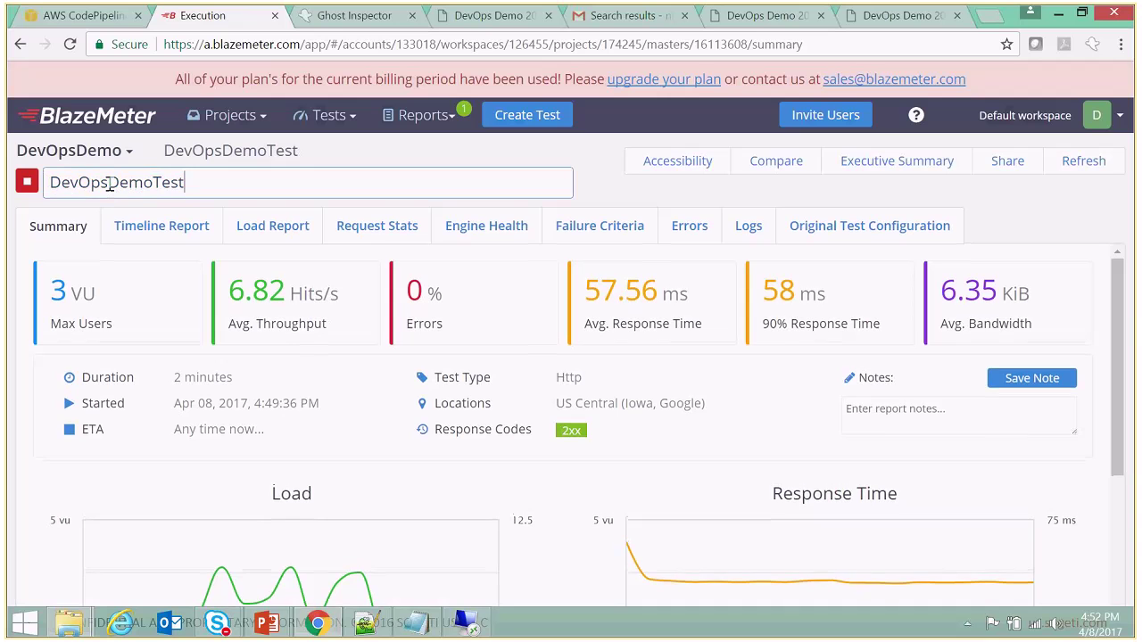
left_click_drag(109, 182, 193, 222)
key("End")
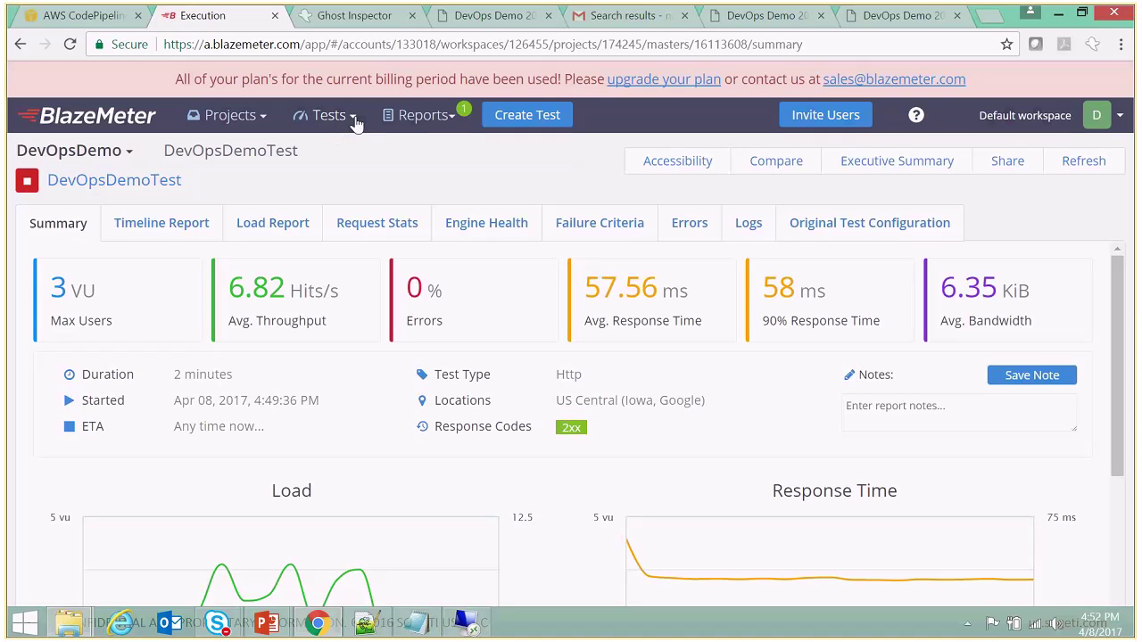
Open the latest DevOpsDemoTest run from the recent reports, then show all BlazeMeter reports.
left_click(456, 123)
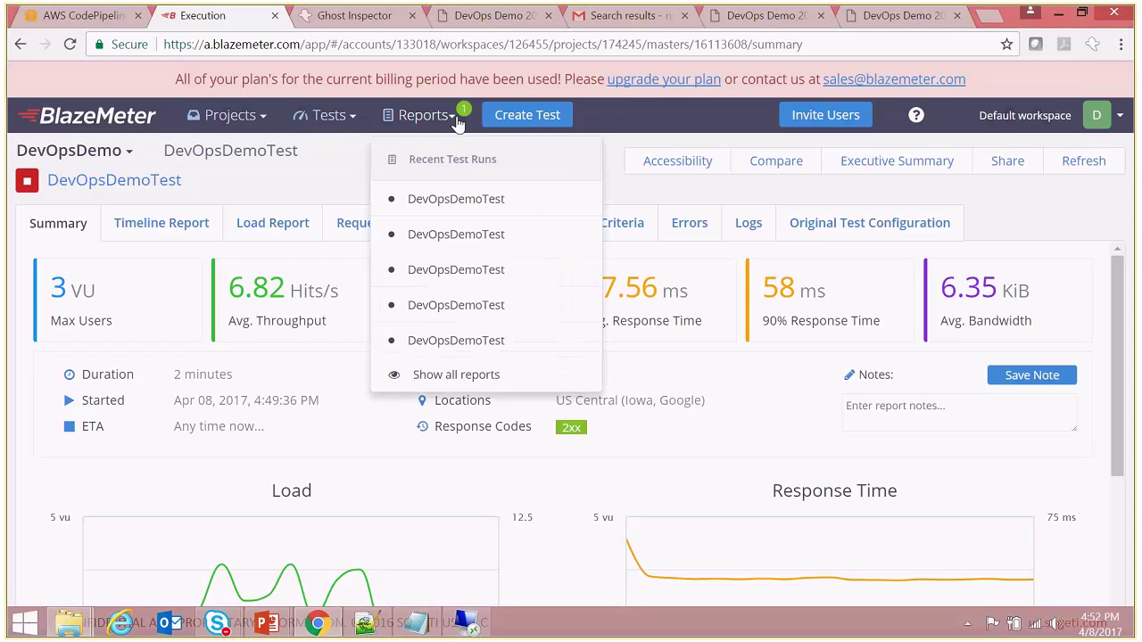
left_click(470, 212)
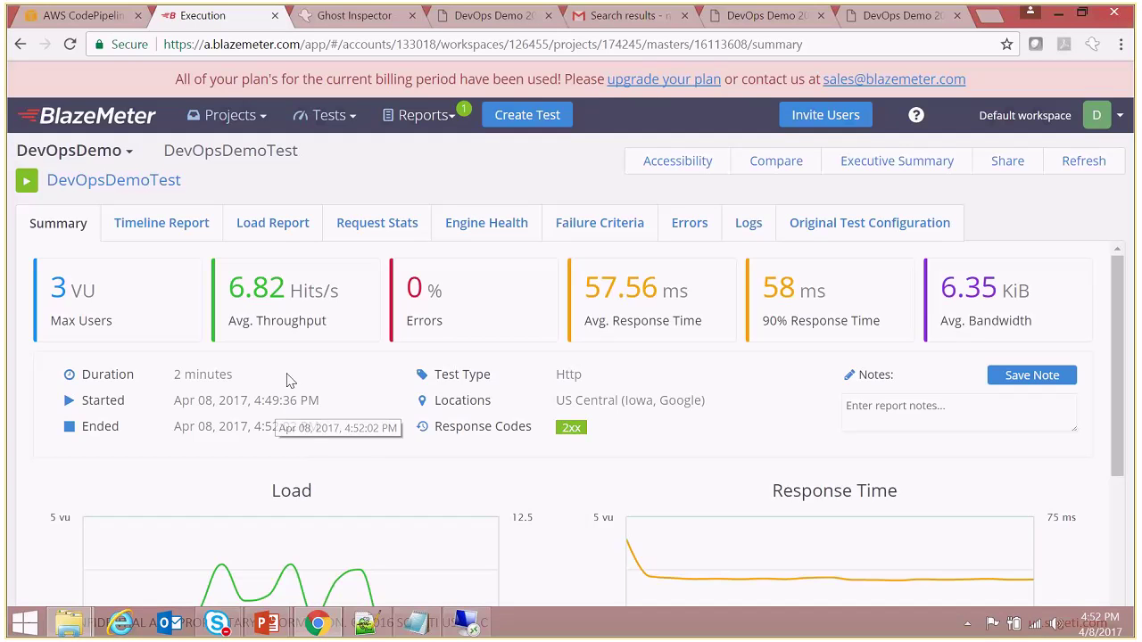
left_click(455, 121)
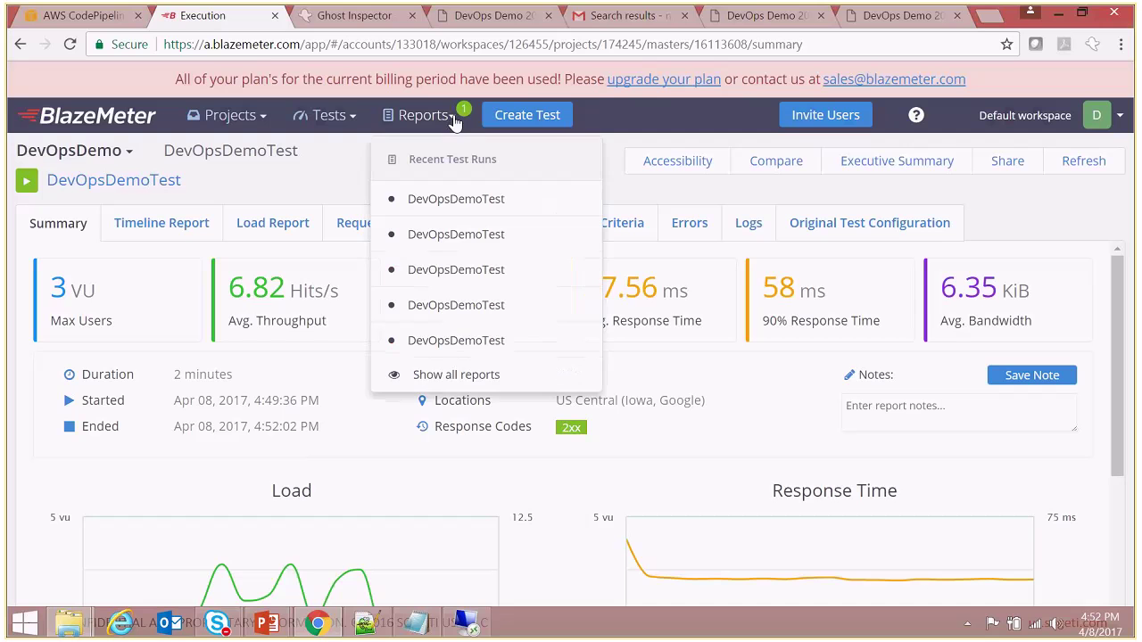
left_click(446, 375)
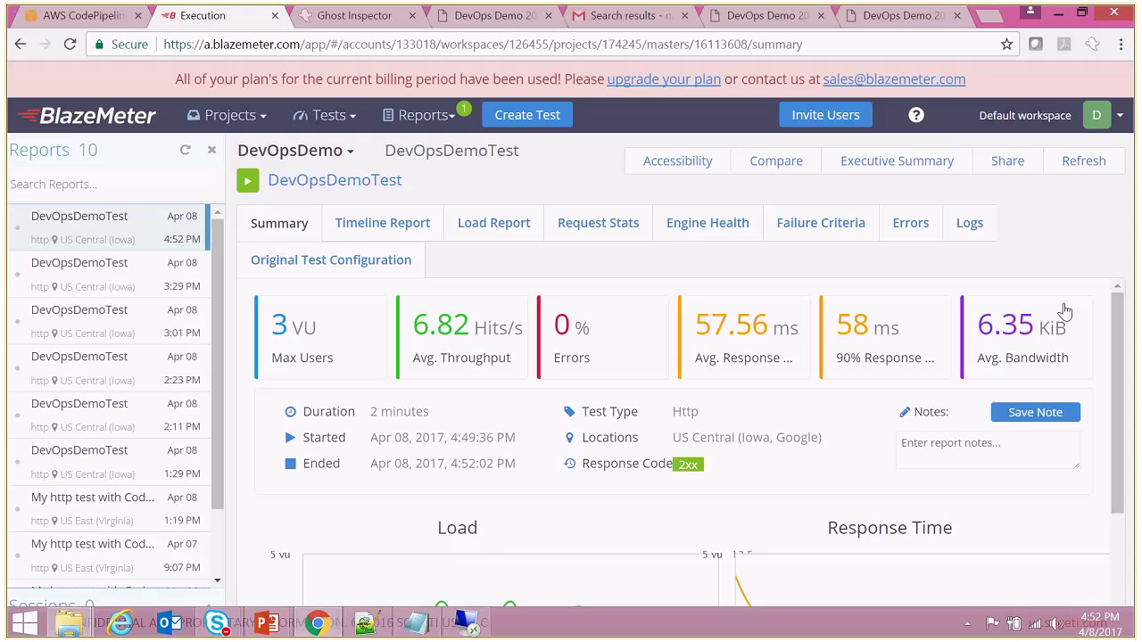
Return to PipelineOne, open the LoadTesting action's details and review the finished run's summary and charts.
left_click(73, 18)
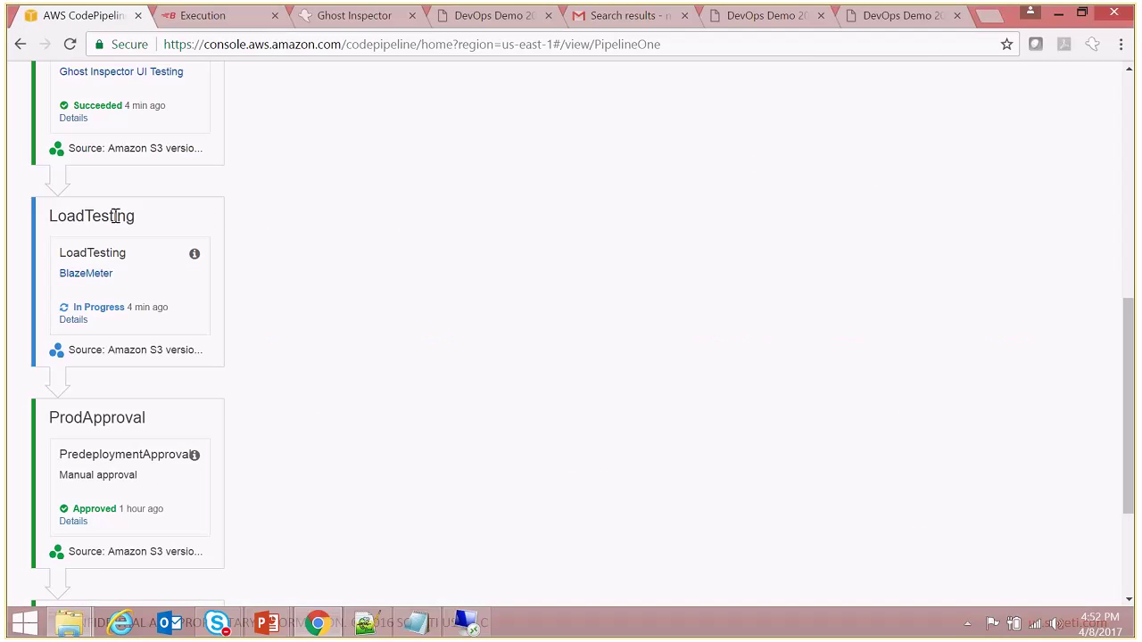
left_click(73, 319)
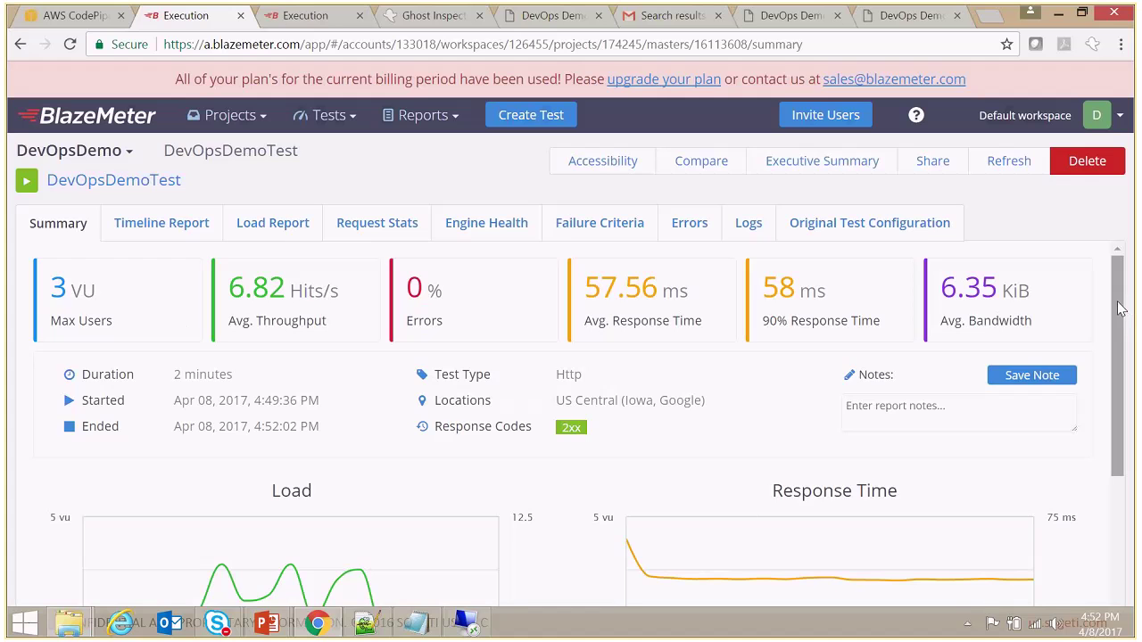
left_click_drag(1126, 306, 1115, 228)
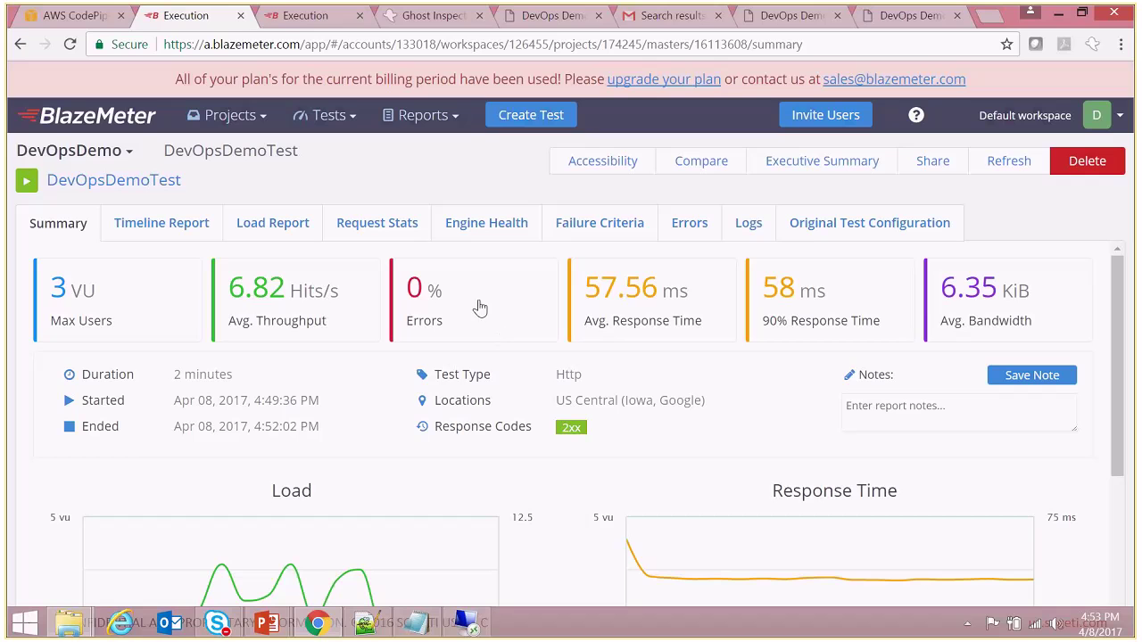
Return to PipelineOne, view the PredeploymentApproval review form in the ProdApproval stage and dismiss it without a decision.
left_click(89, 20)
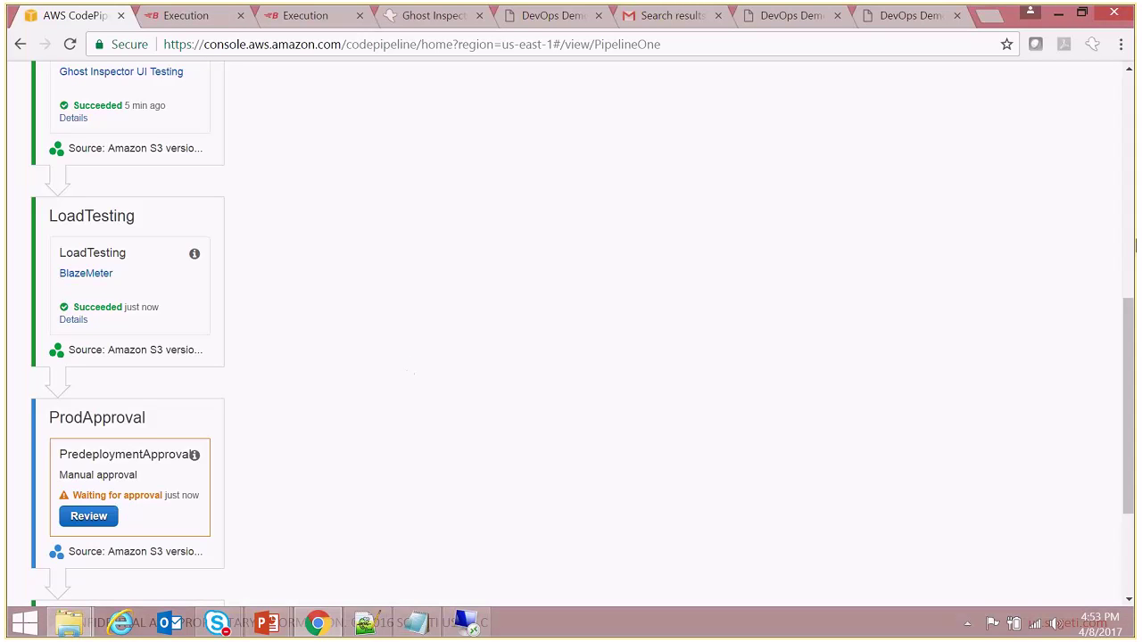
left_click_drag(1128, 336, 1131, 424)
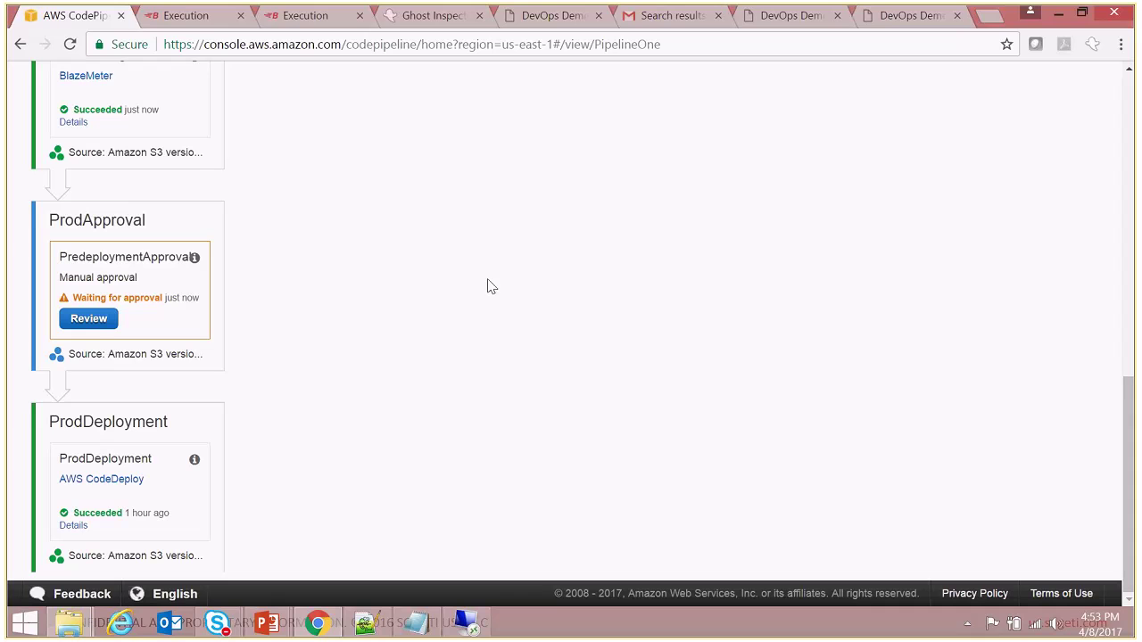
left_click(89, 330)
left_click(555, 223)
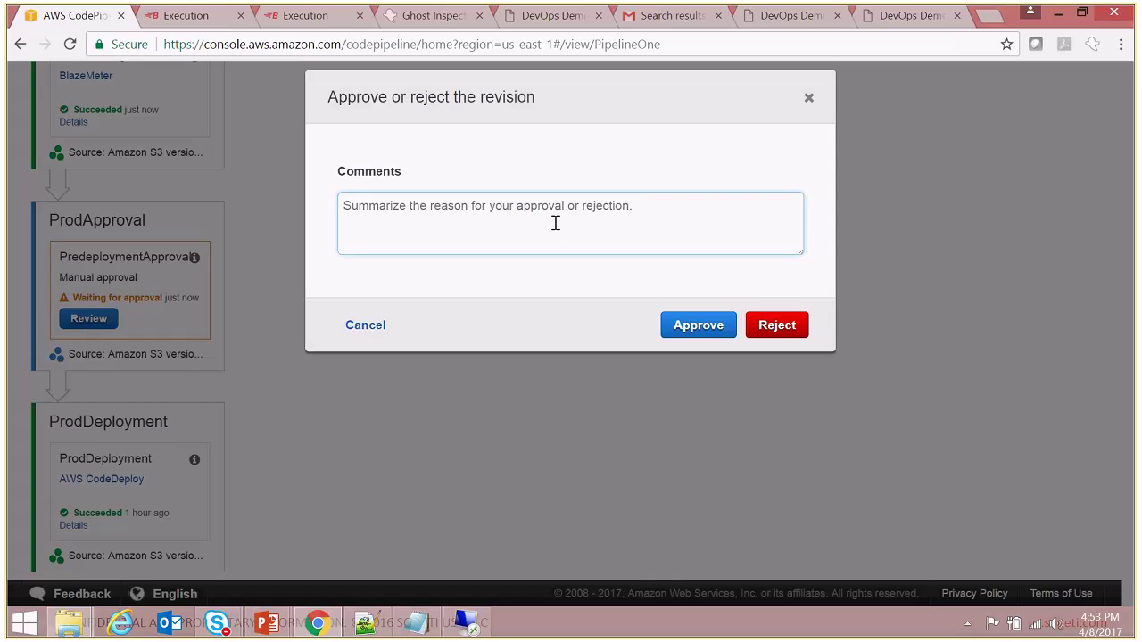
left_click(365, 325)
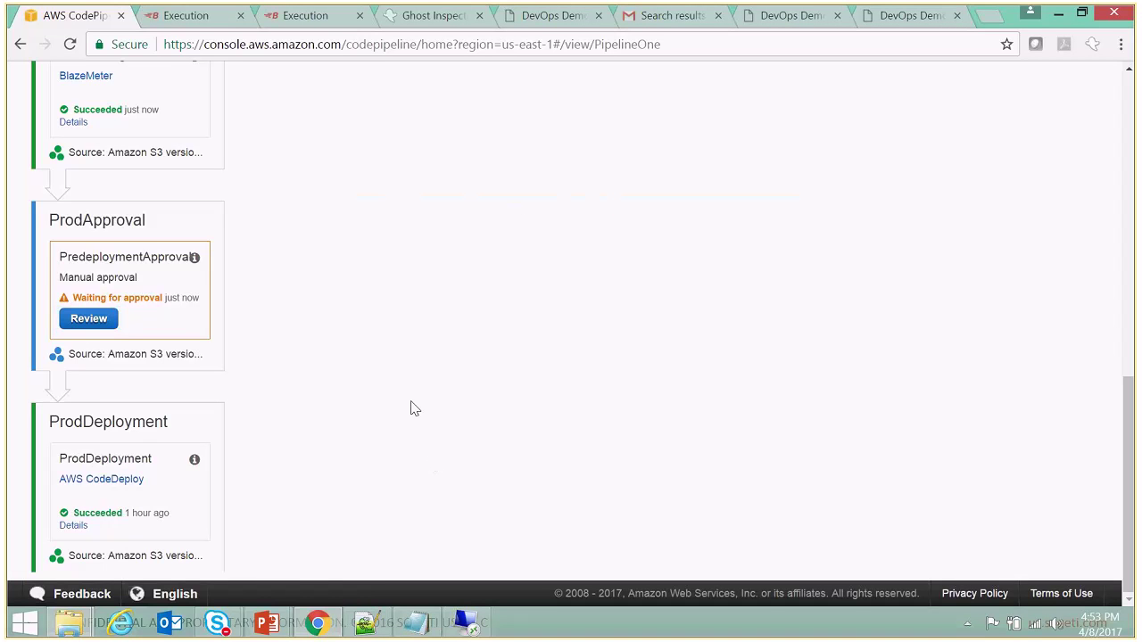
Reload the page deployed on the development instance, then close the local index.html preview tab.
mouse_move(776, 15)
left_click(903, 18)
key("F5")
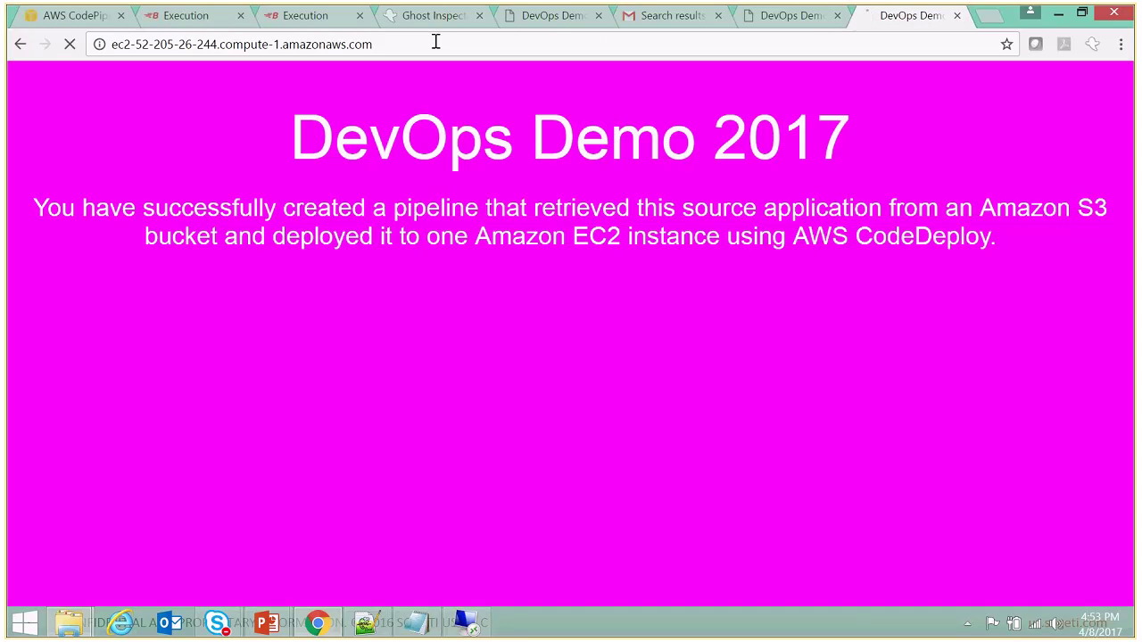
left_click(802, 17)
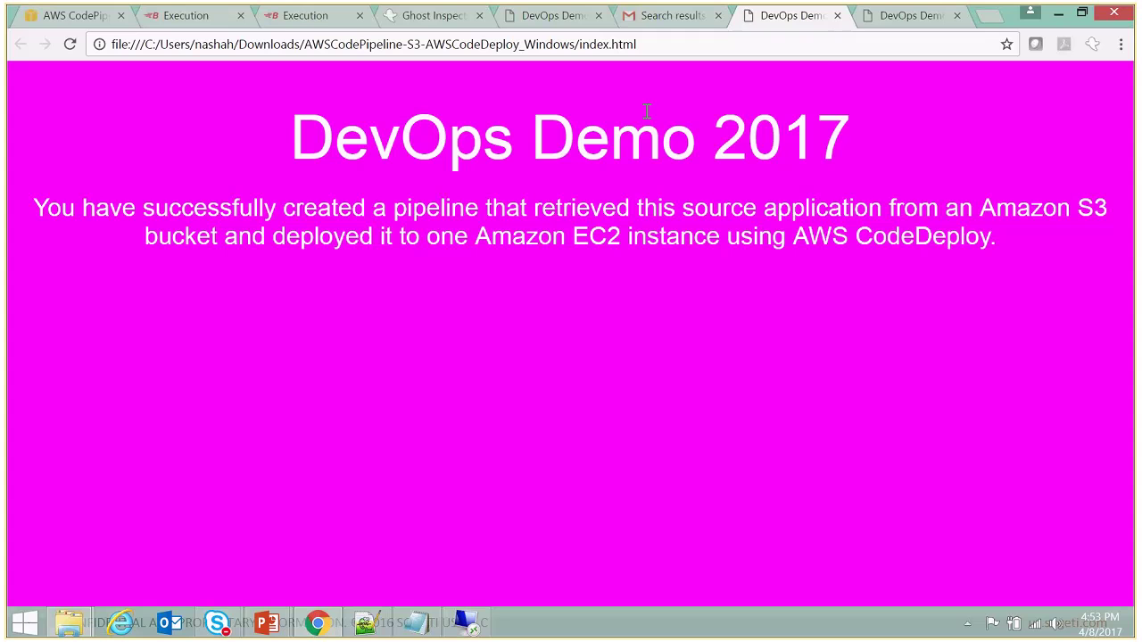
left_click(838, 16)
From PipelineOne, open the ProdDeployment action's CodeDeploy application and select the DemoDeployment-Prod deployment group.
left_click(98, 16)
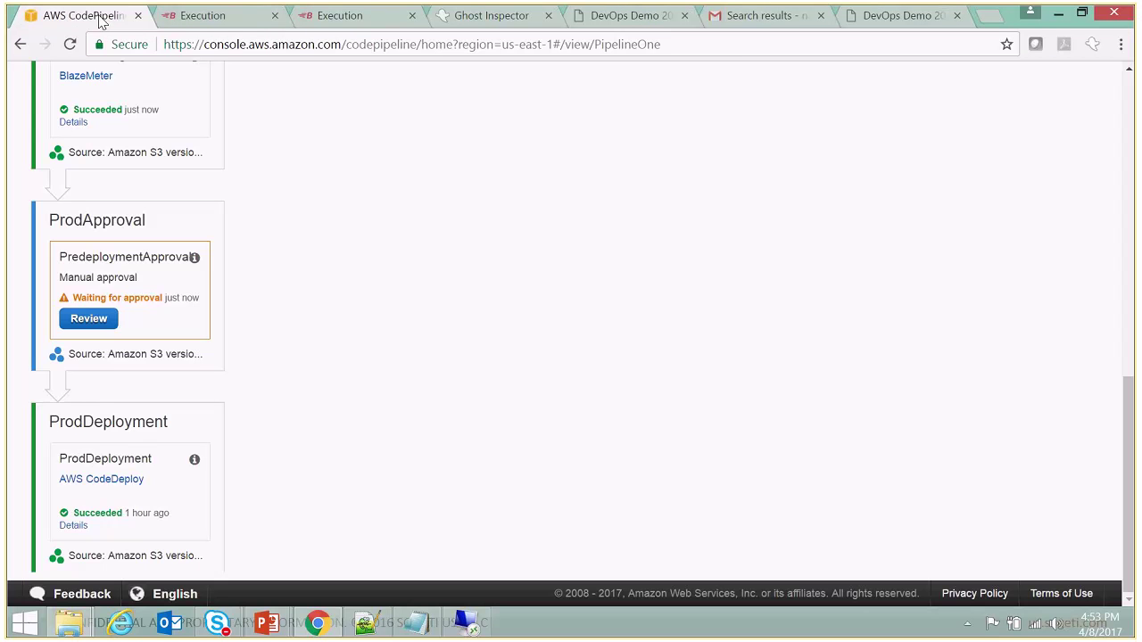
left_click(102, 482)
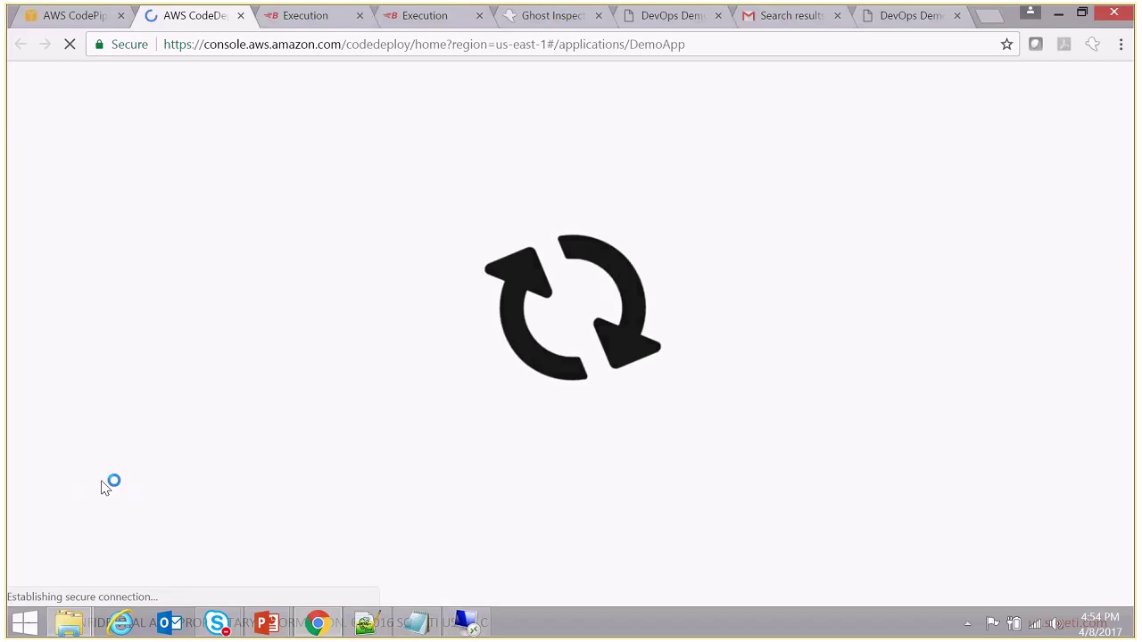
left_click(56, 436)
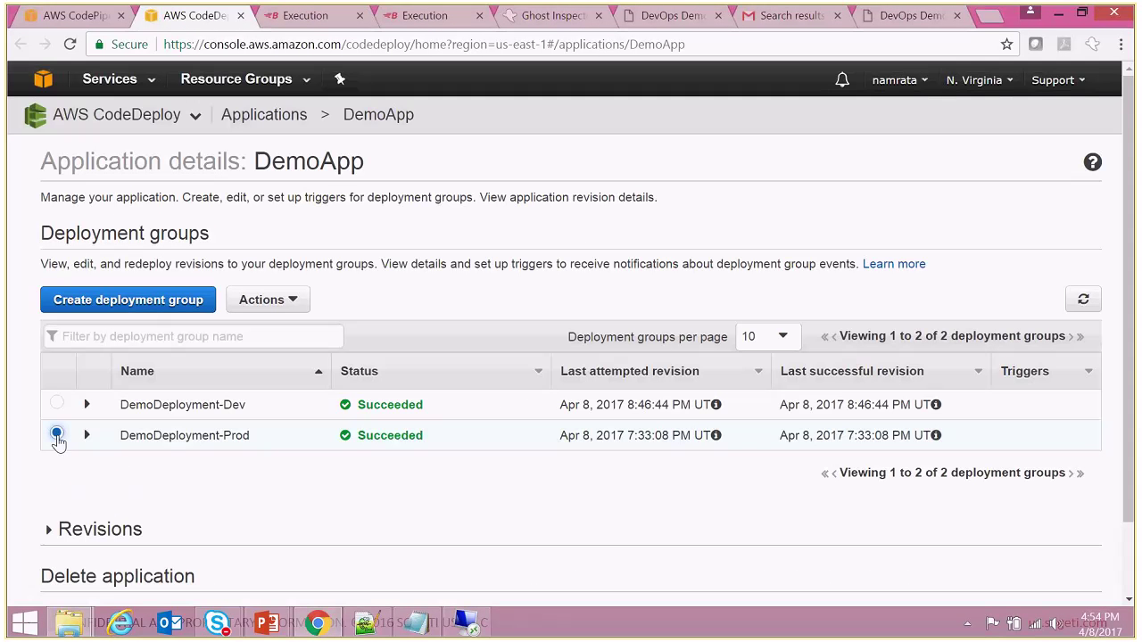
Find the DevOpsDemo2017Prod instance among the running EC2 instances and copy its public DNS.
left_click(148, 81)
left_click(57, 246)
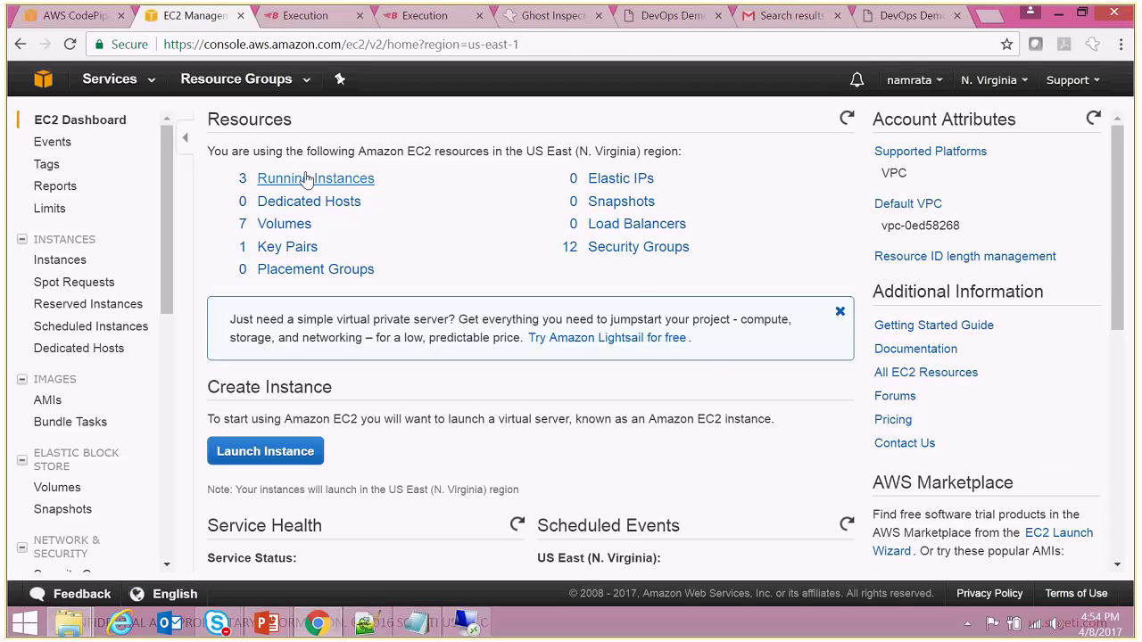
left_click(306, 182)
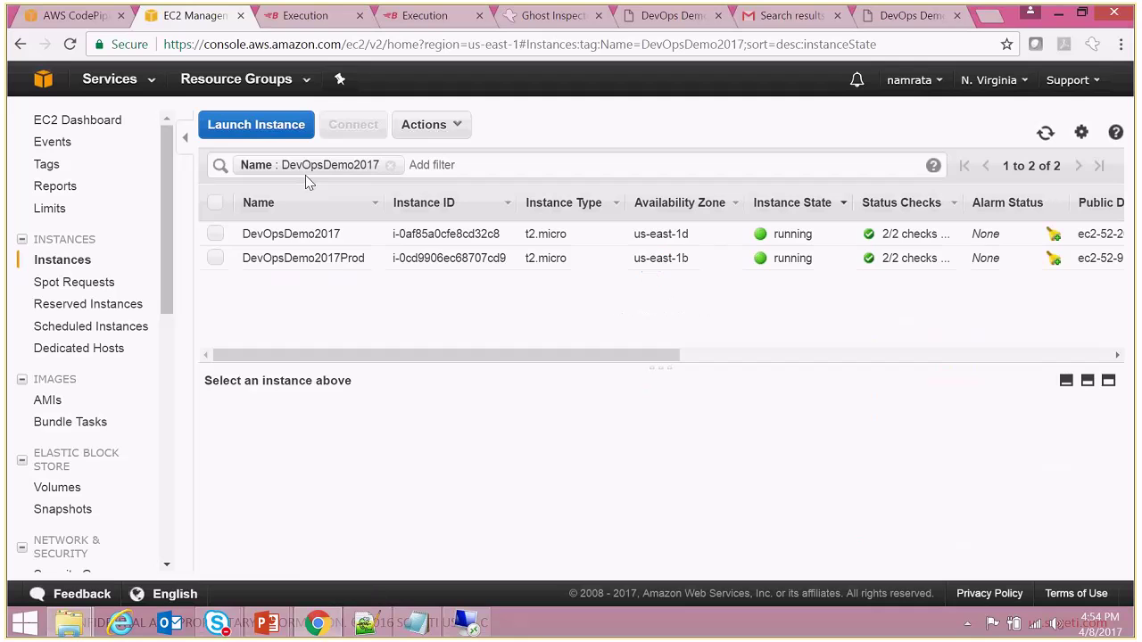
left_click(215, 258)
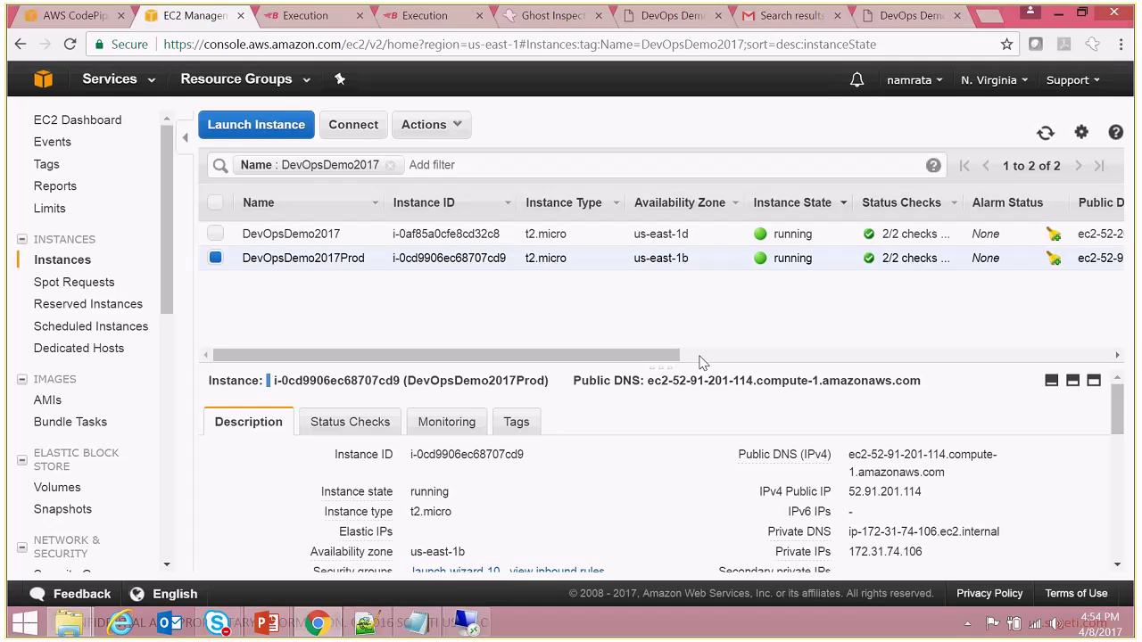
left_click_drag(849, 453, 968, 474)
key("ctrl+c")
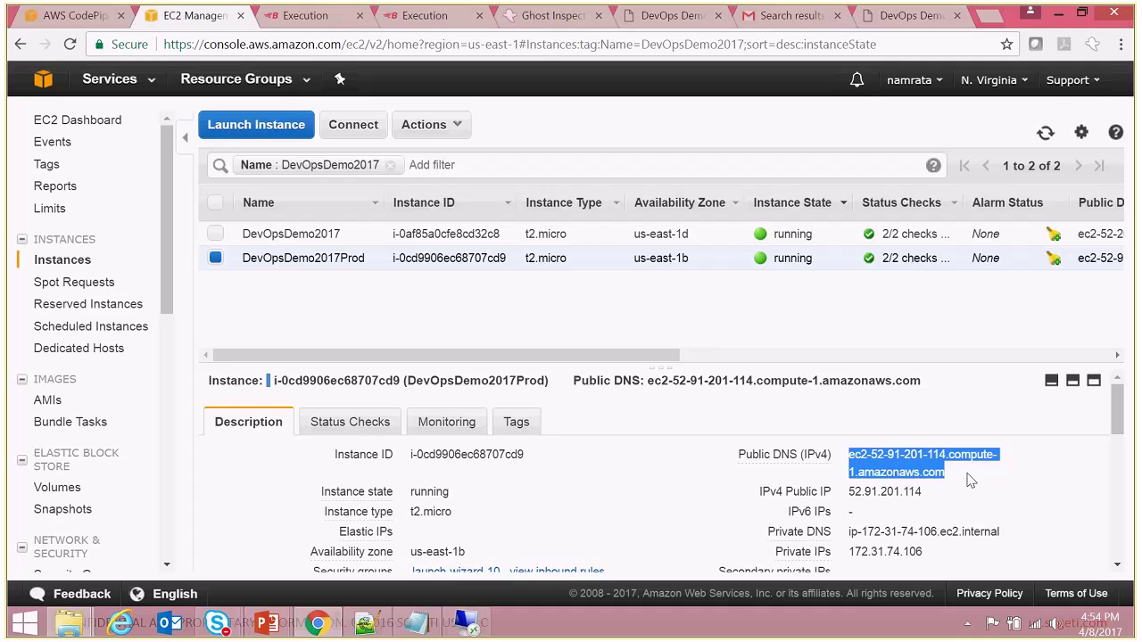
Open the production instance's copied public DNS address in a new browser tab.
left_click(901, 17)
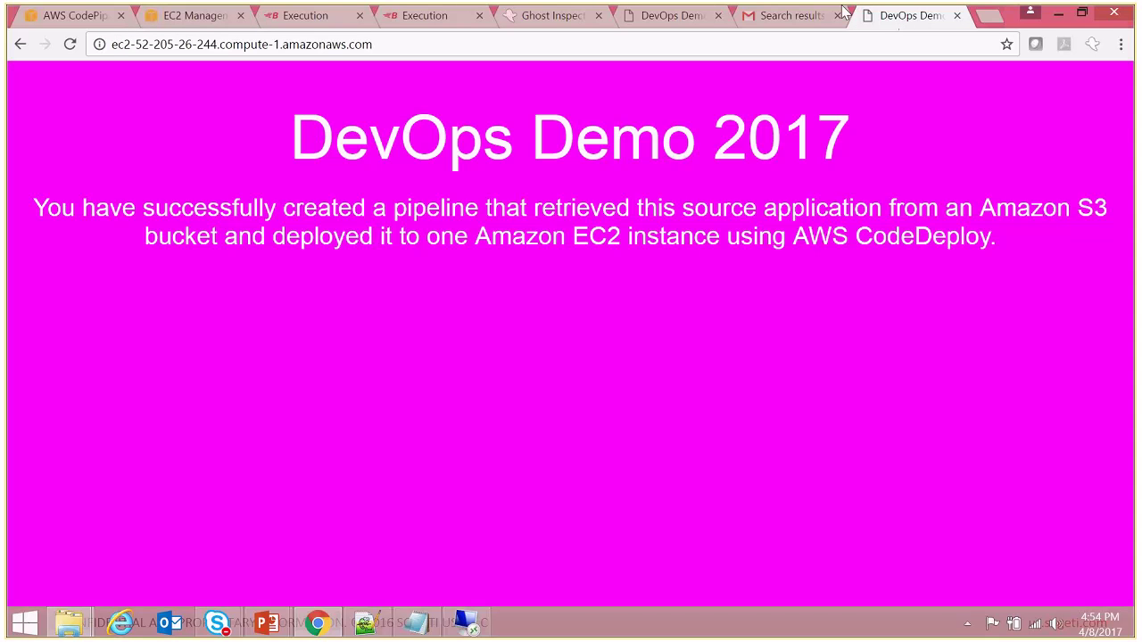
left_click(986, 16)
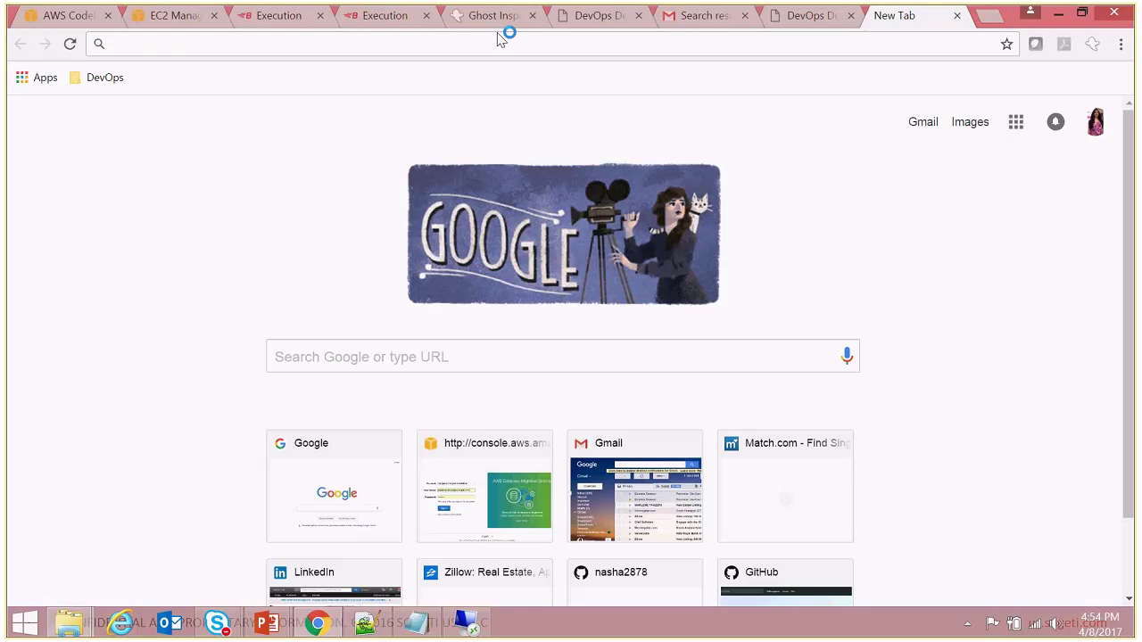
key("ctrl+v")
key("Return")
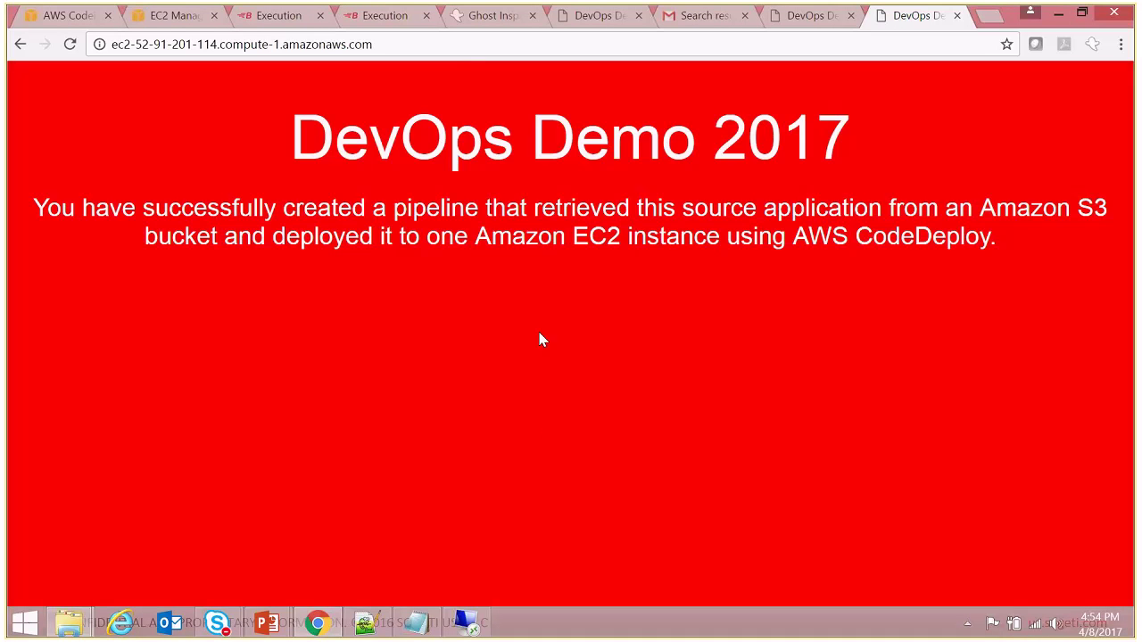
Return to PipelineOne and approve the PredeploymentApproval action with the comment "Approved.".
left_click(74, 15)
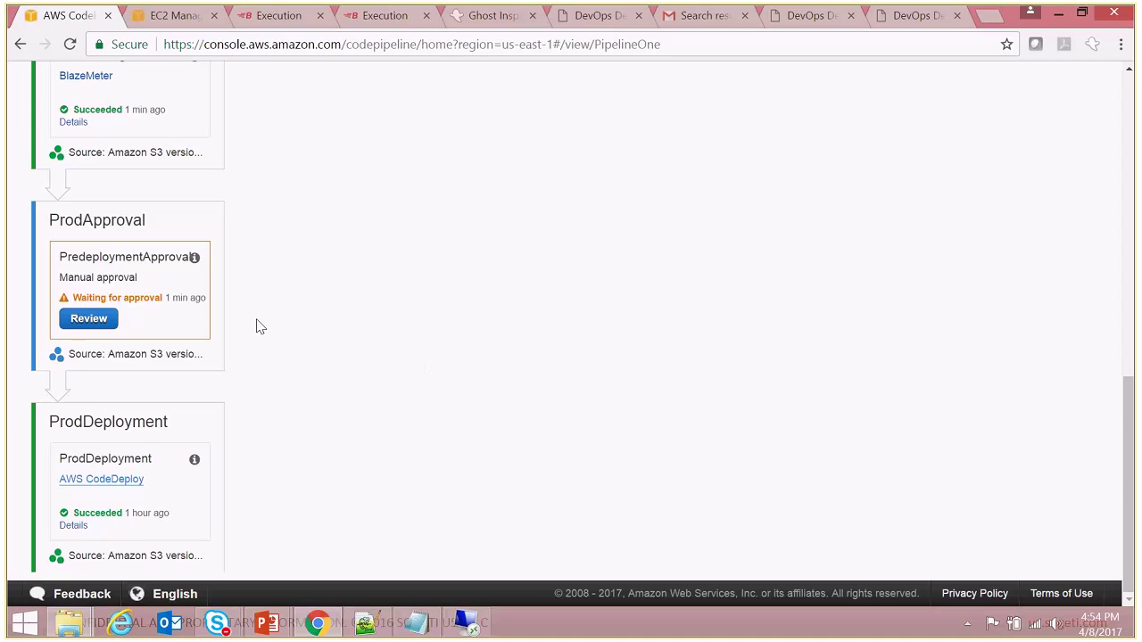
left_click(83, 323)
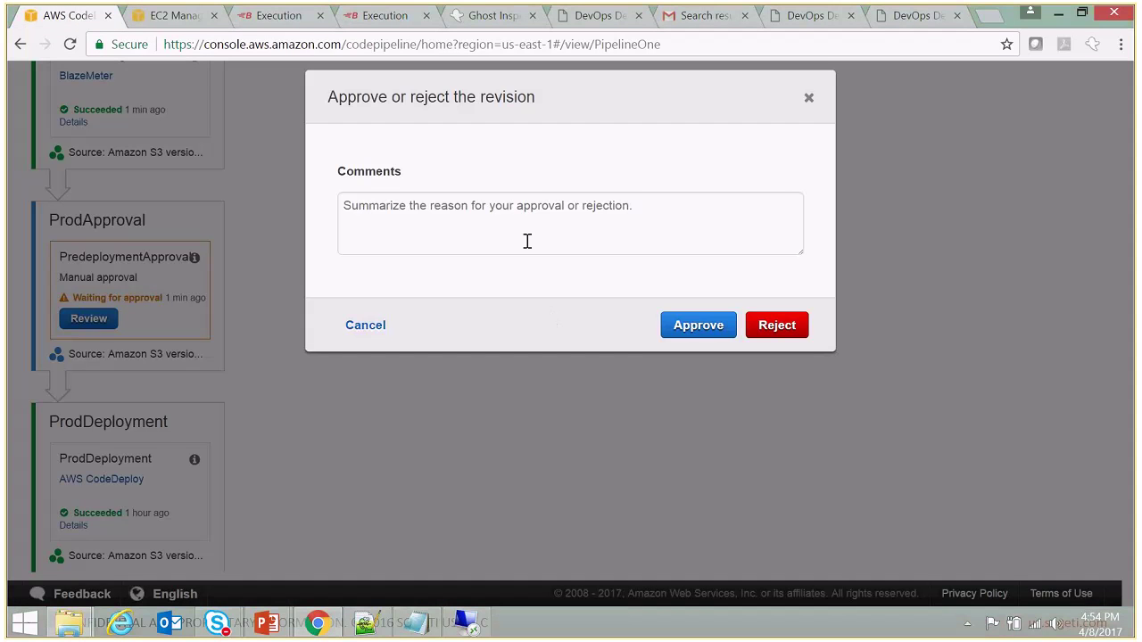
left_click(527, 241)
type("Approved.")
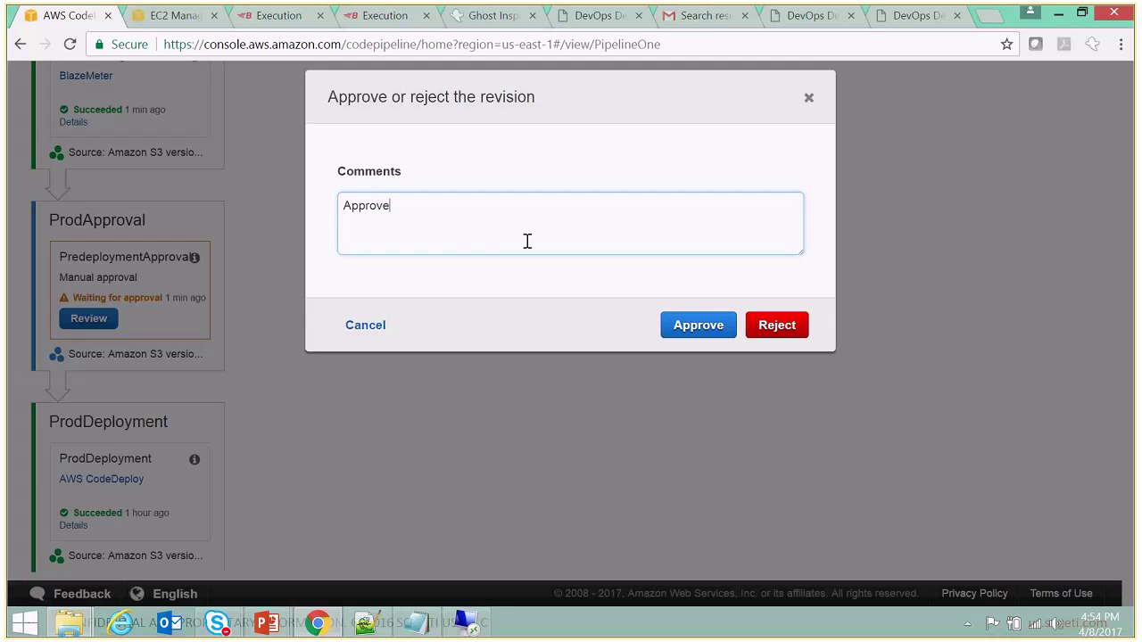
left_click(671, 327)
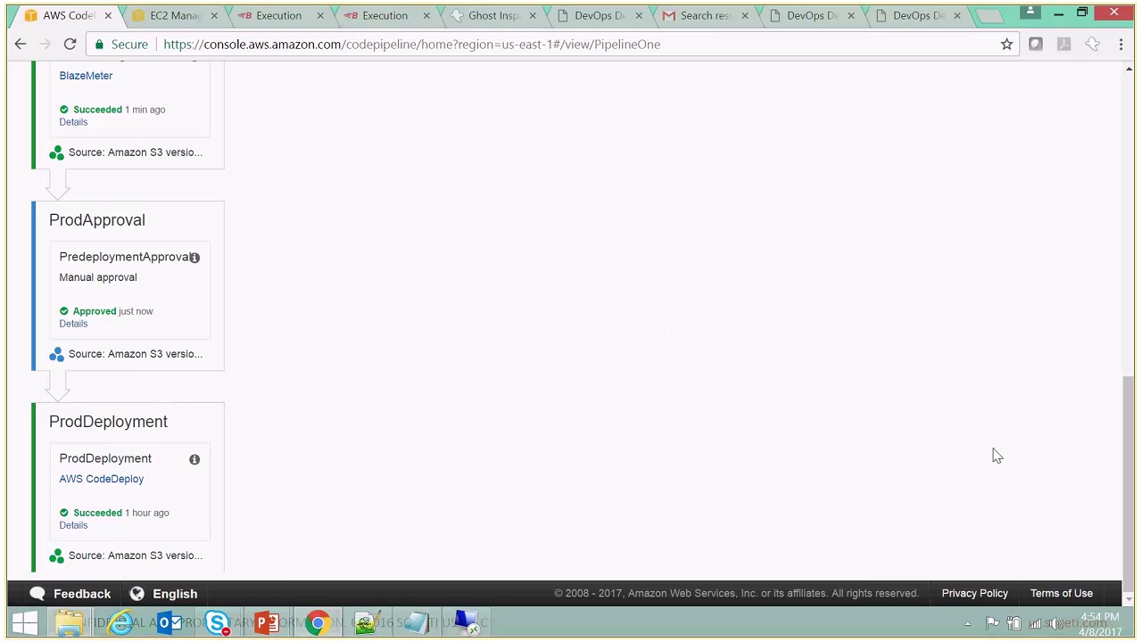
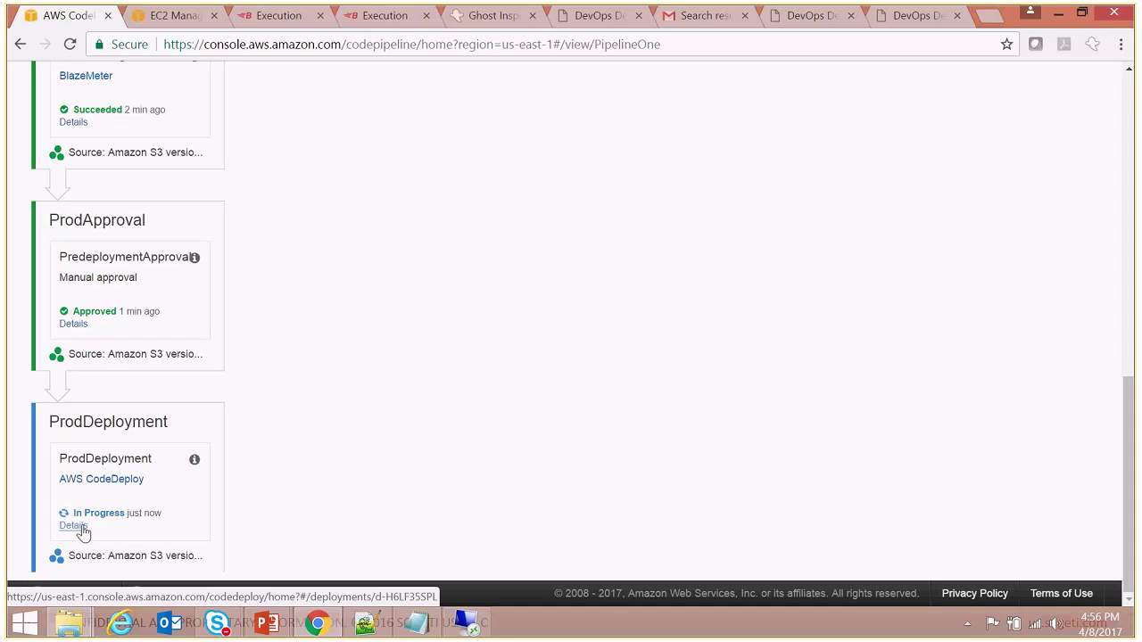
Check the ProdDeployment action's CodeDeploy deployment details, then reload the production instance's web page.
left_click(81, 532)
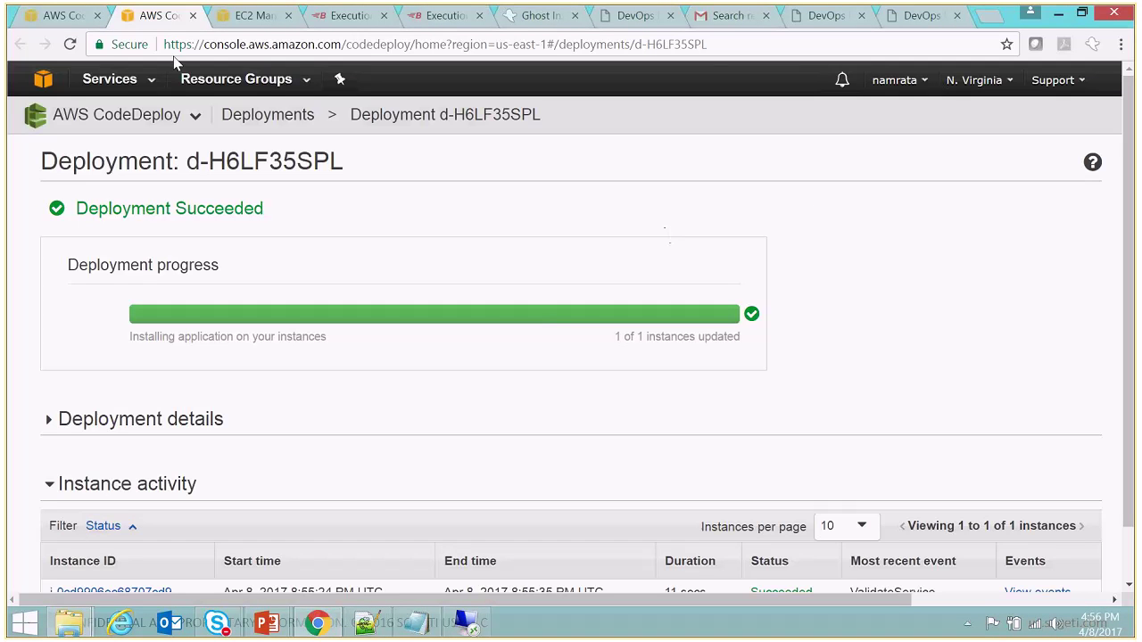
left_click(193, 16)
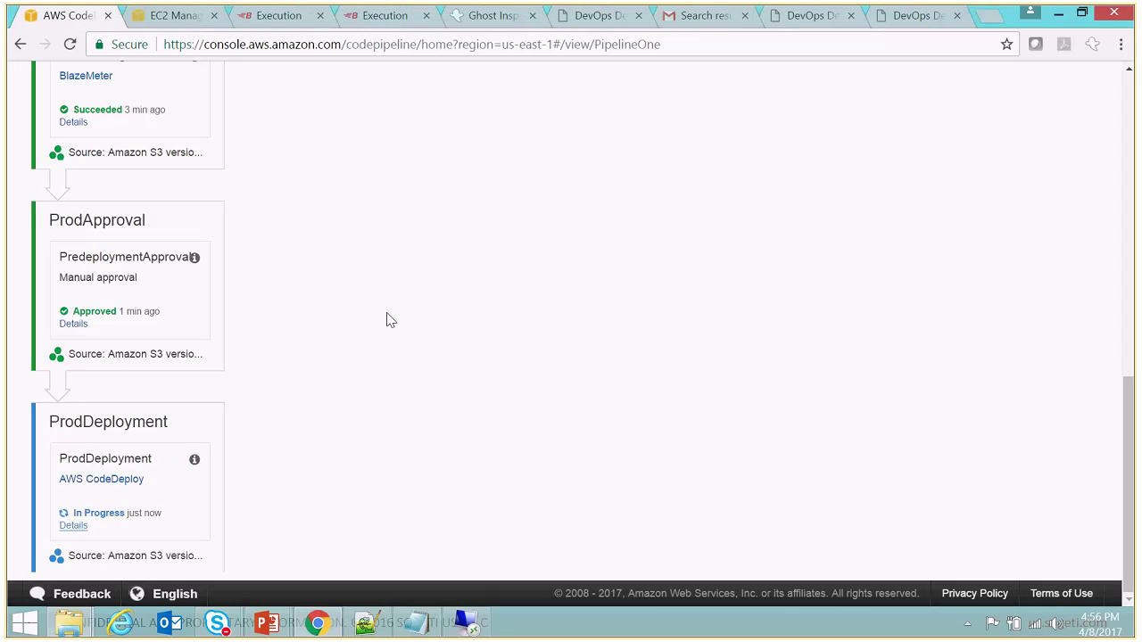
left_click(937, 18)
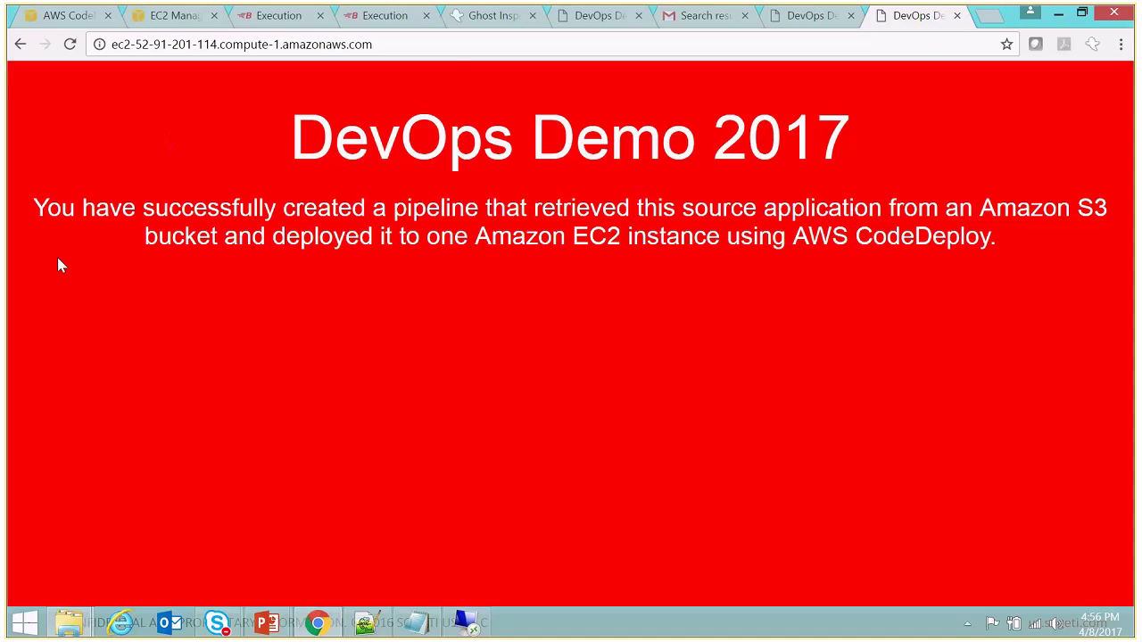
left_click(450, 49)
left_click(450, 49)
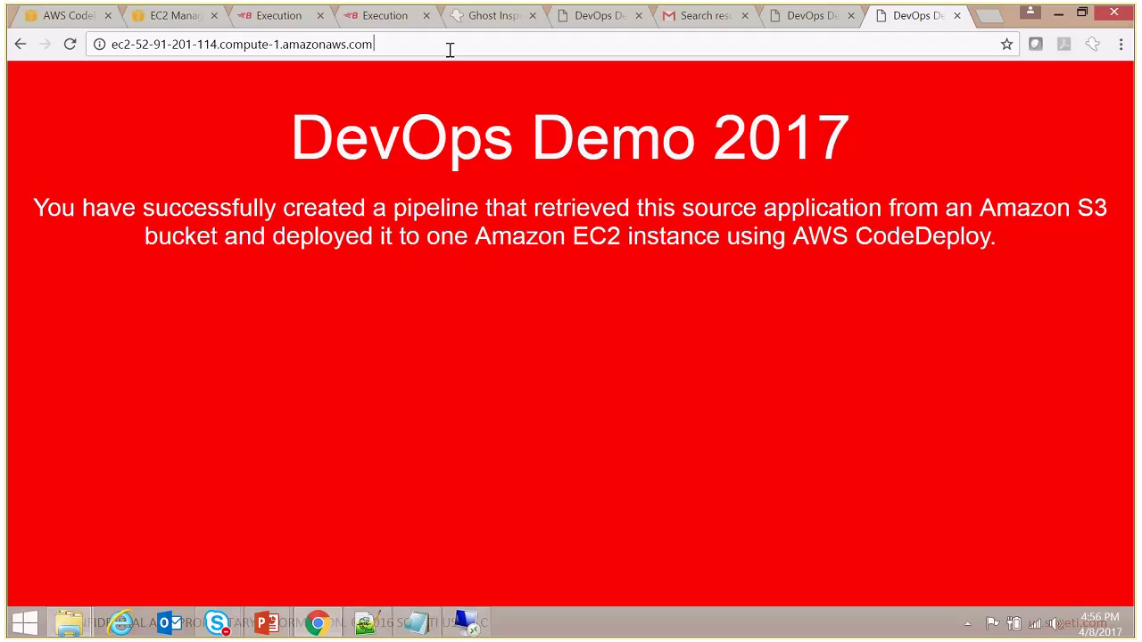
key("Return")
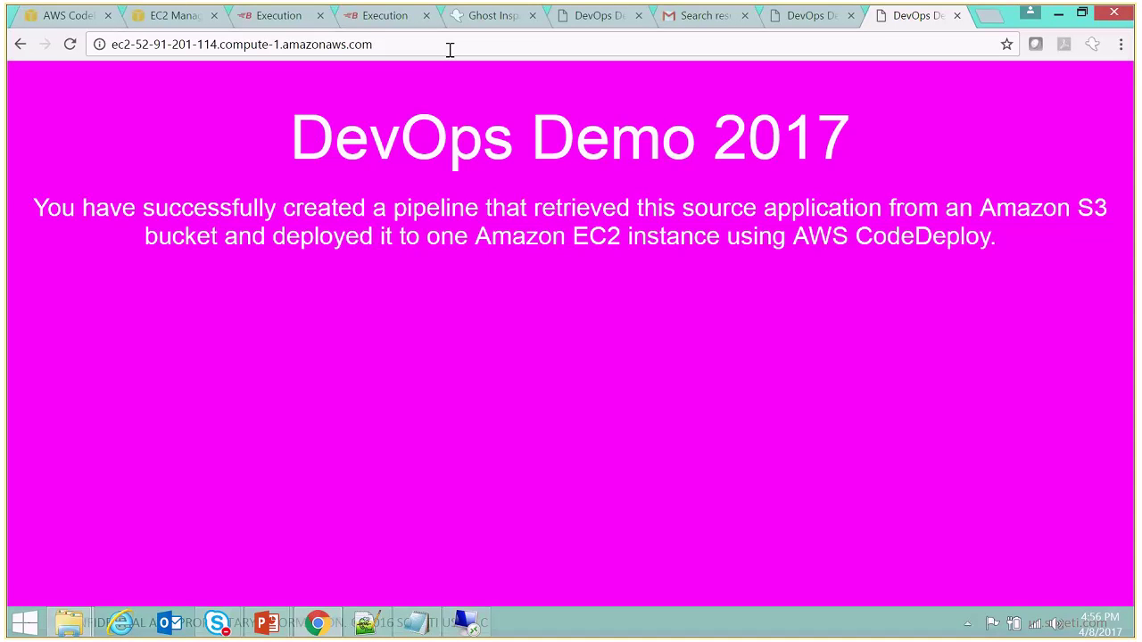
key("F5")
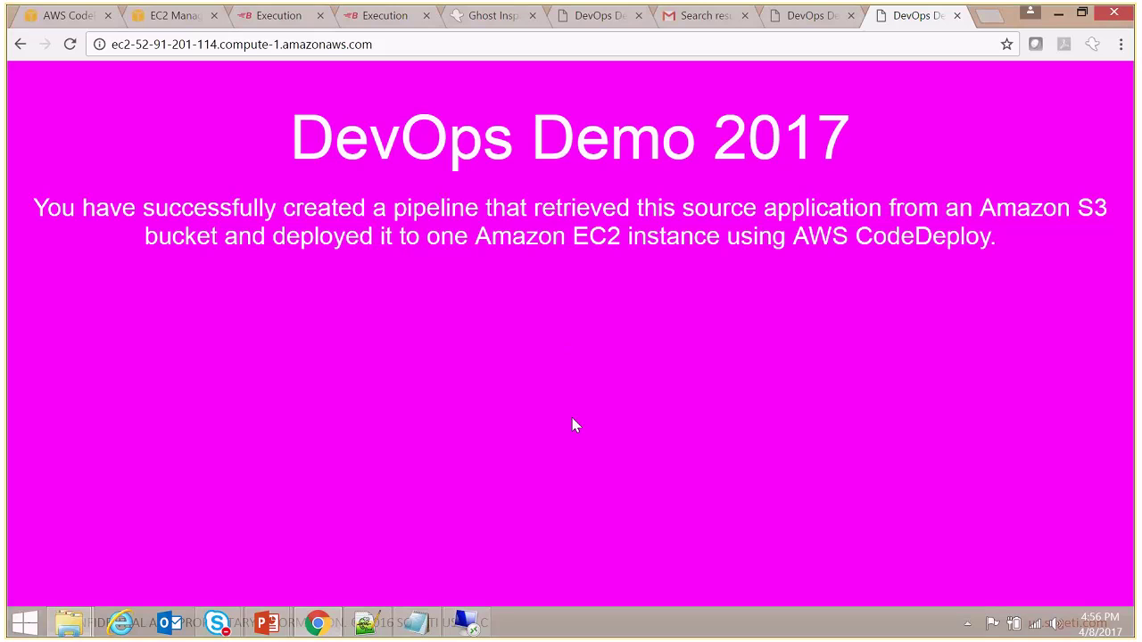
Return to PipelineOne and review its stages from ProdDeployment back up to Source.
left_click(319, 623)
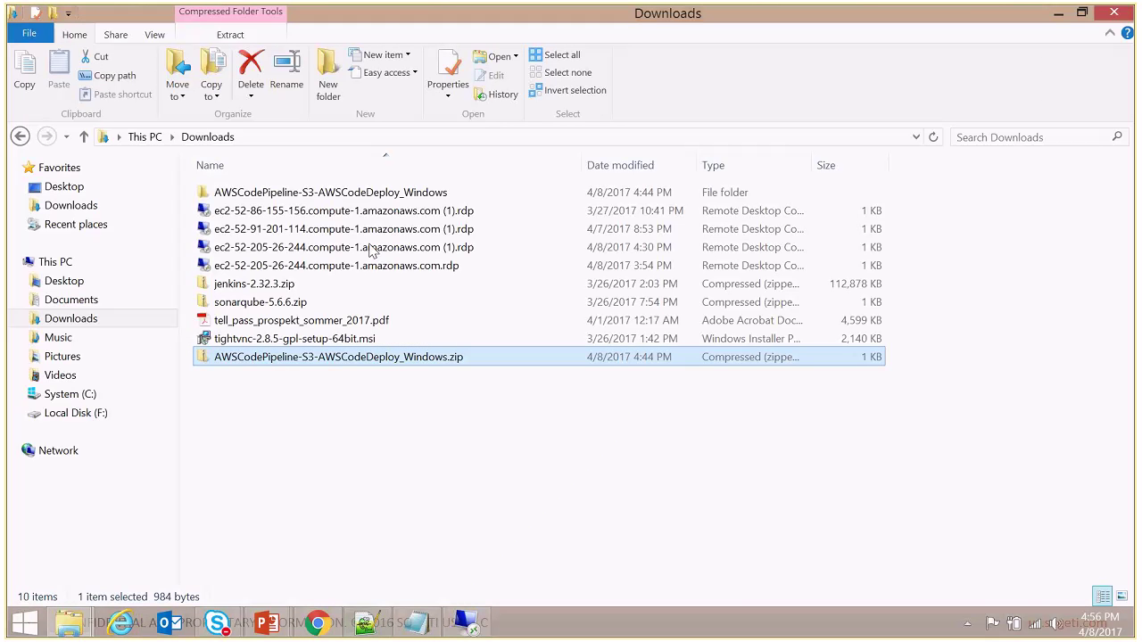
left_click(306, 630)
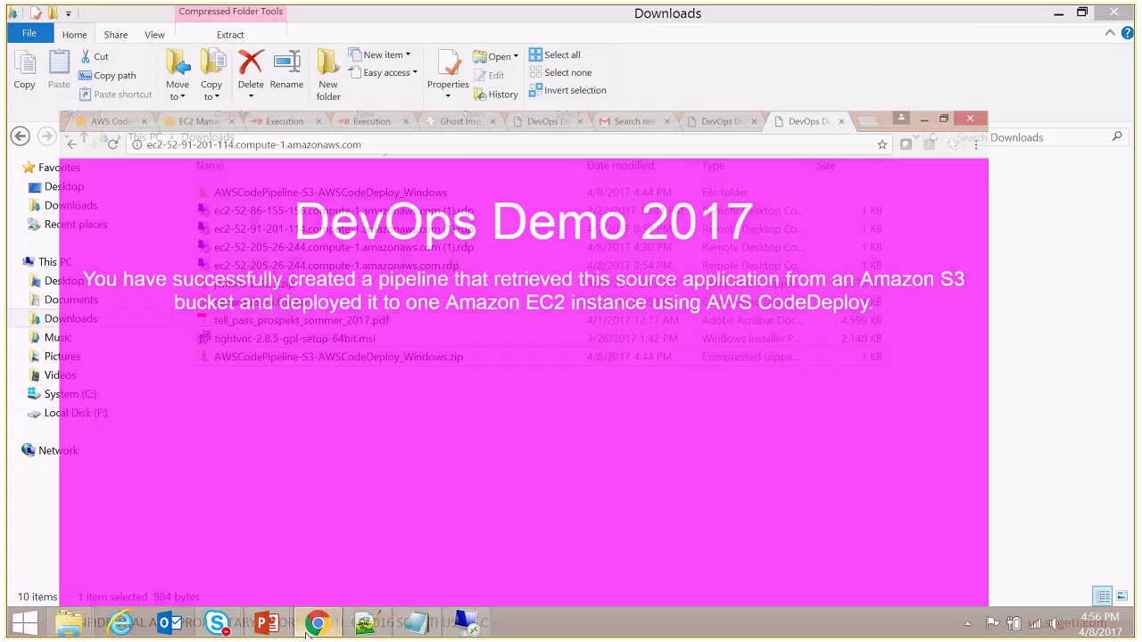
left_click(54, 12)
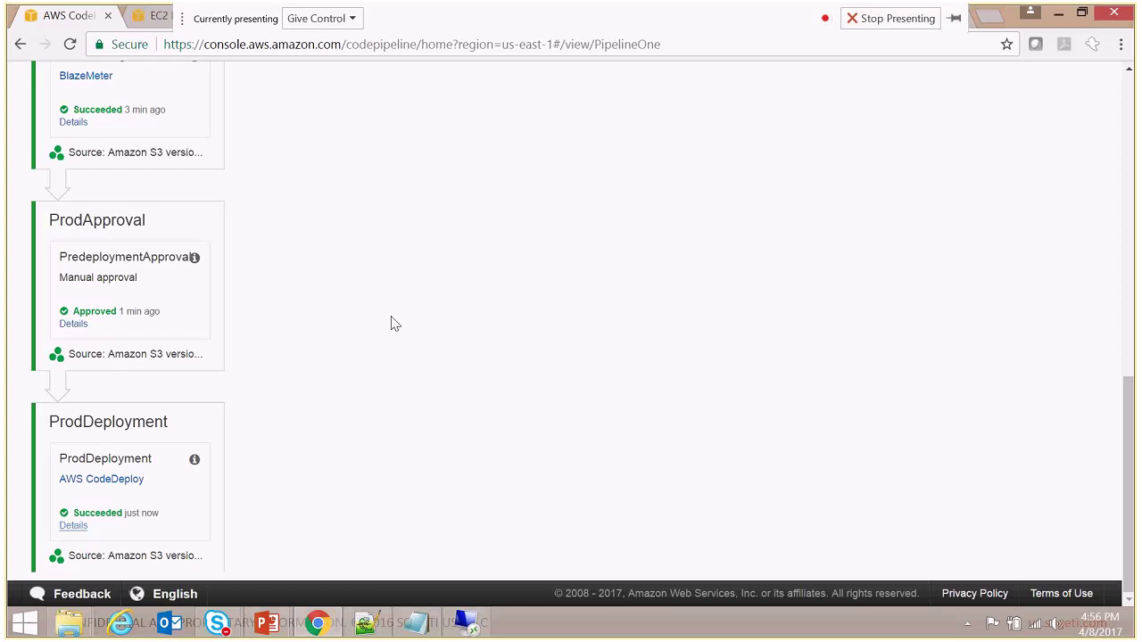
scroll(396, 323, "up", 5)
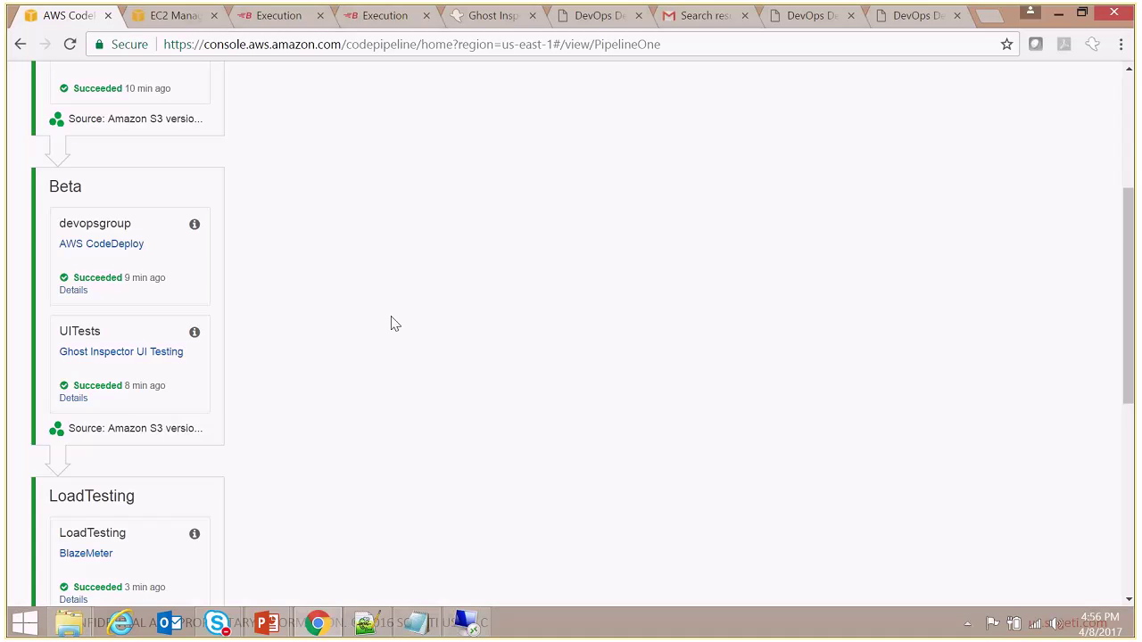
scroll(395, 323, "up", 3)
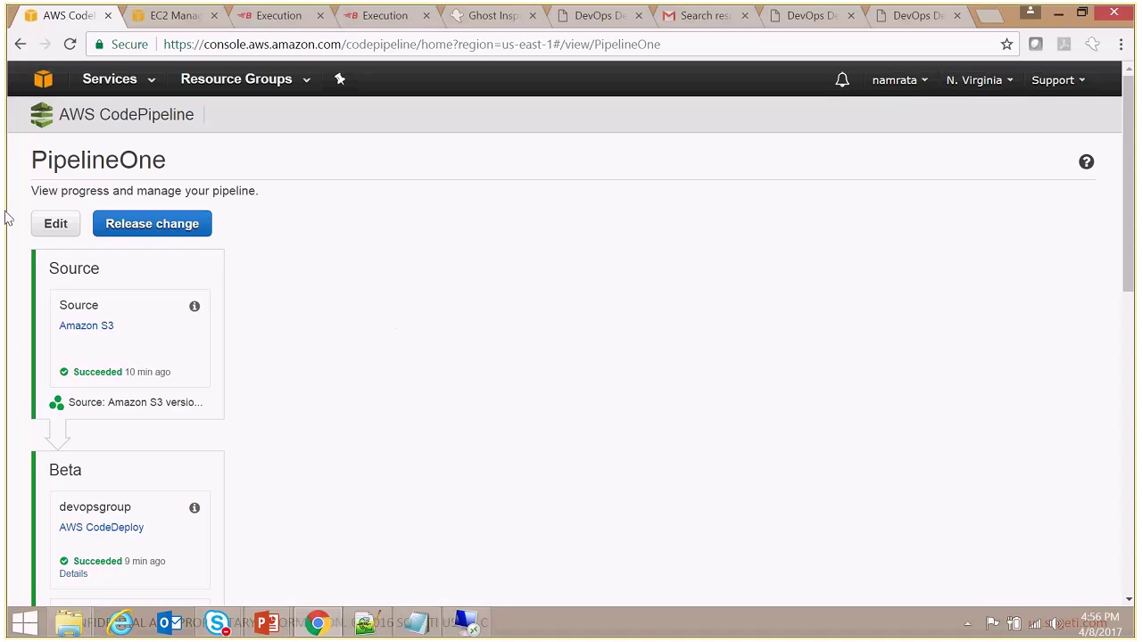
Open PipelineOne for editing and bring up the settings of the Source stage's Amazon S3 action.
left_click(49, 228)
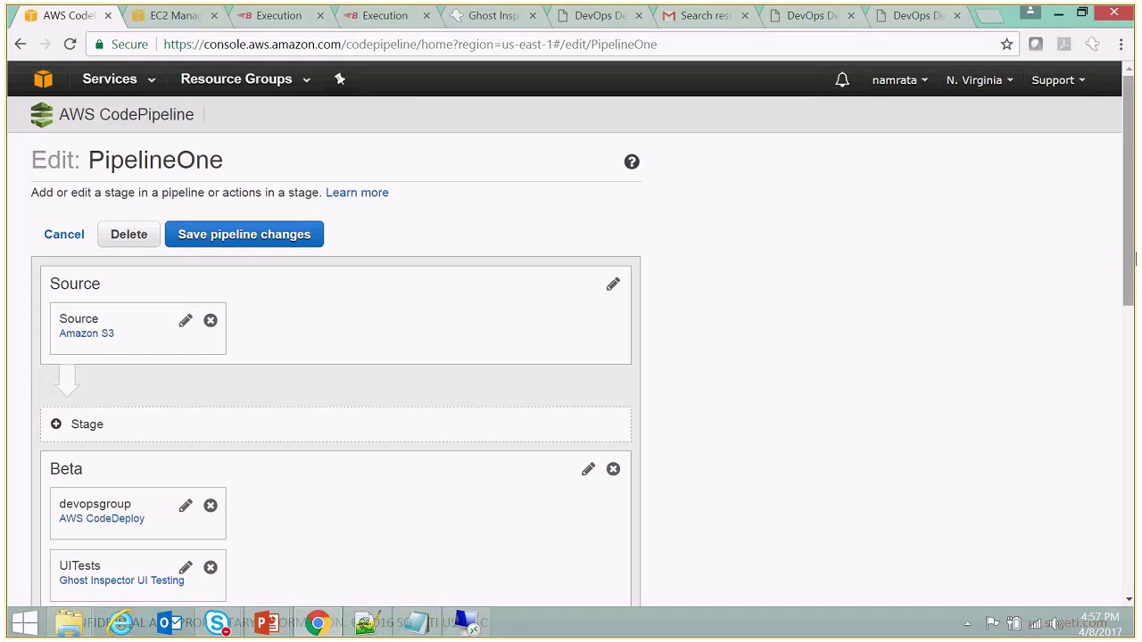
left_click_drag(1131, 263, 1132, 309)
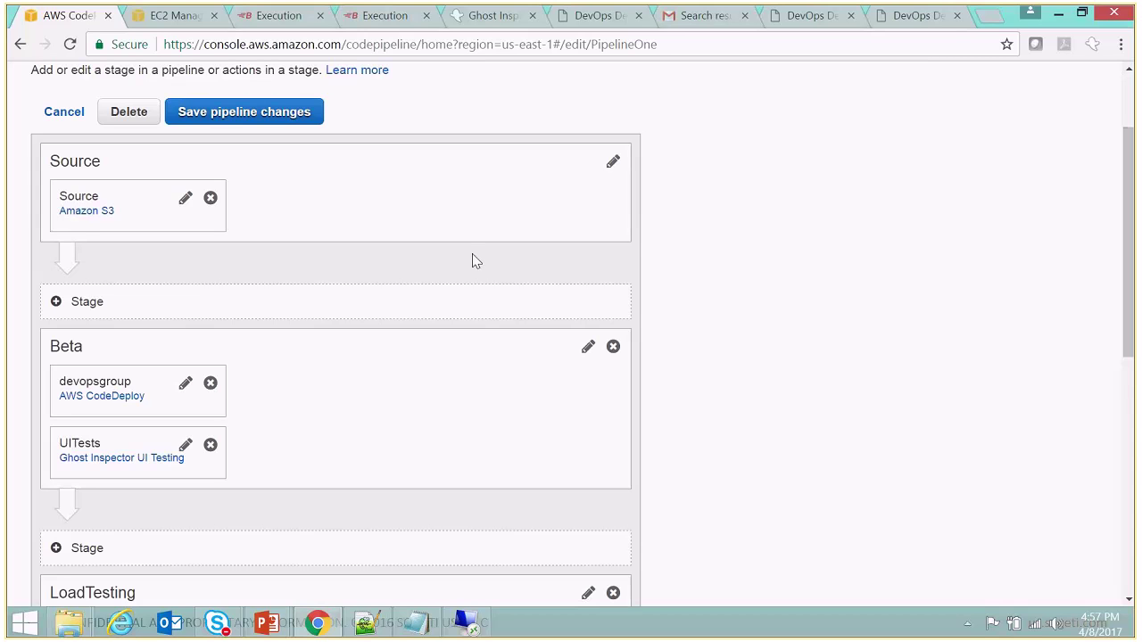
left_click(185, 201)
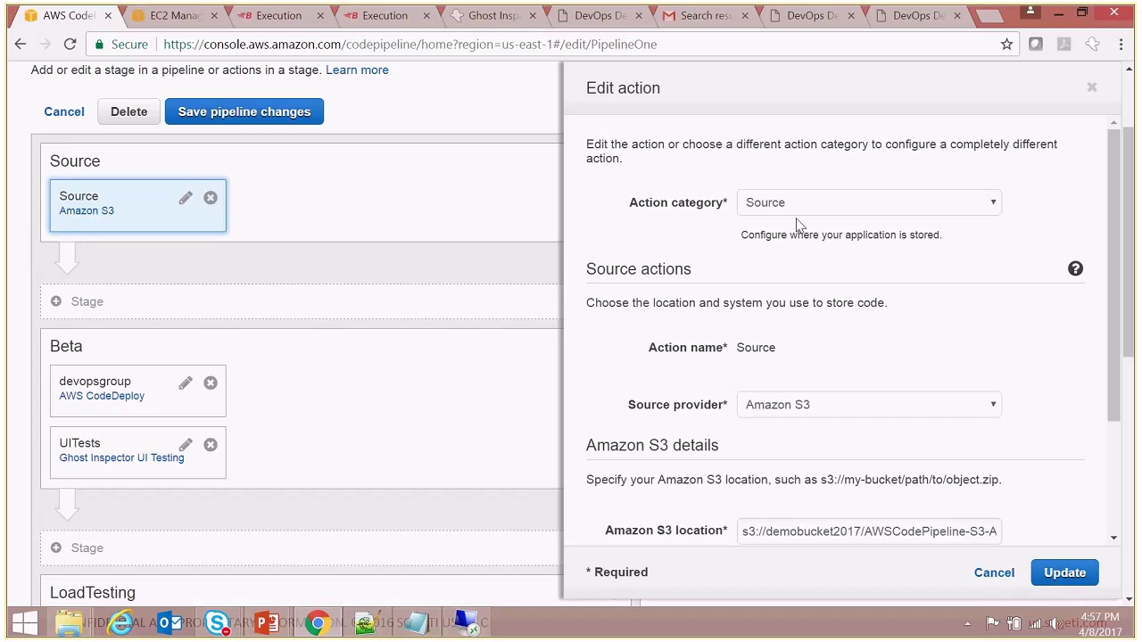
Review the action categories and source providers offered for the Source action, keeping Source and Amazon S3 selected.
left_click(900, 204)
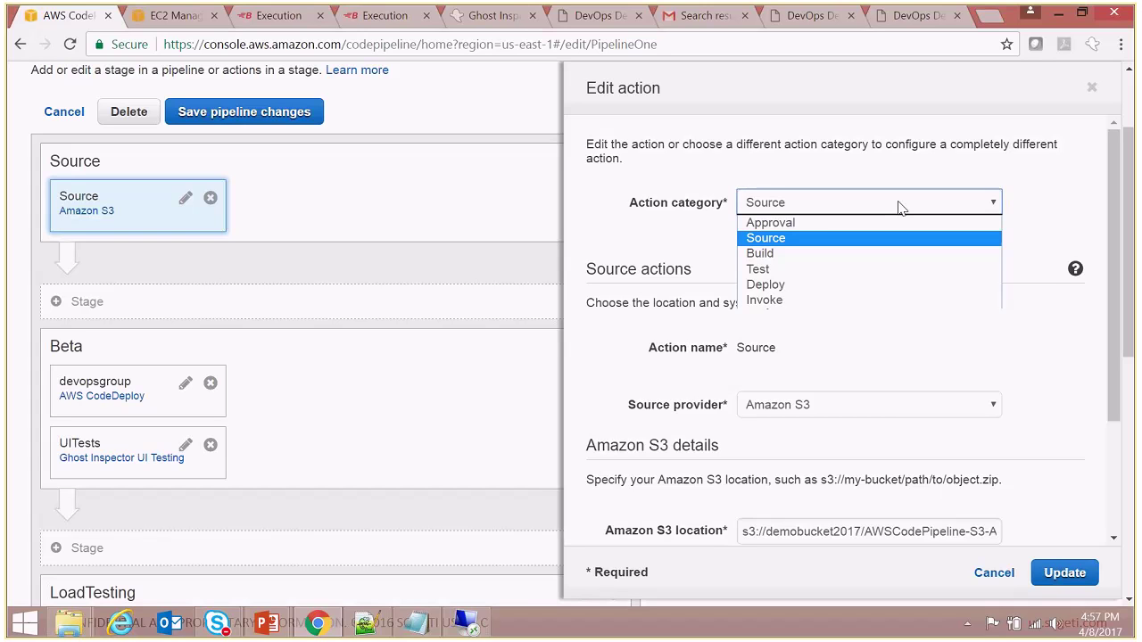
left_click(908, 175)
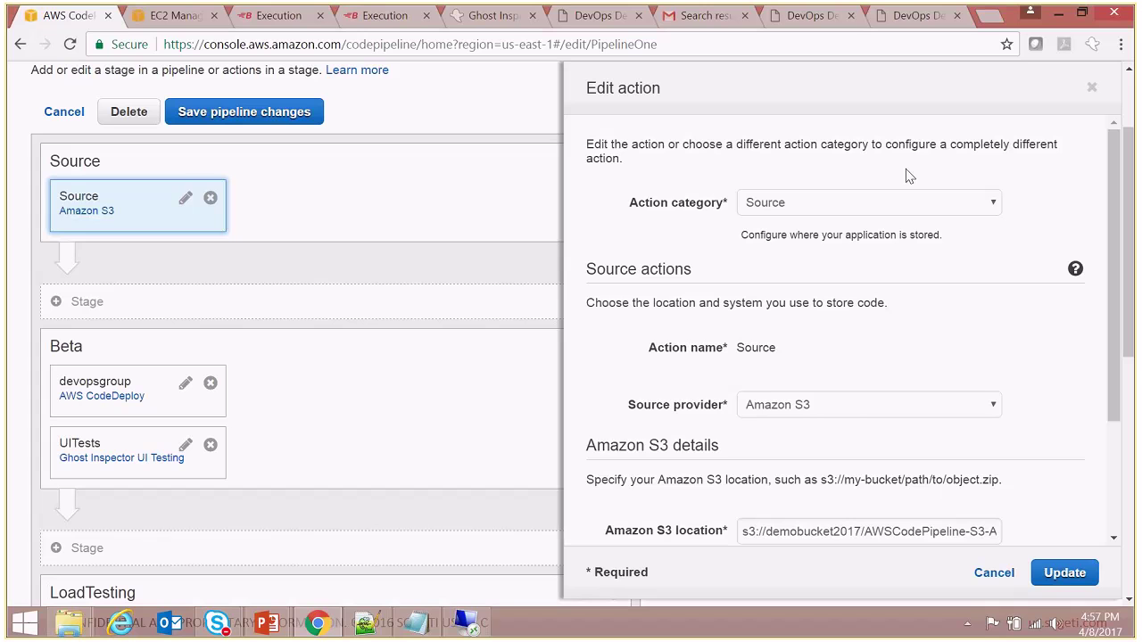
left_click_drag(1113, 370, 1113, 454)
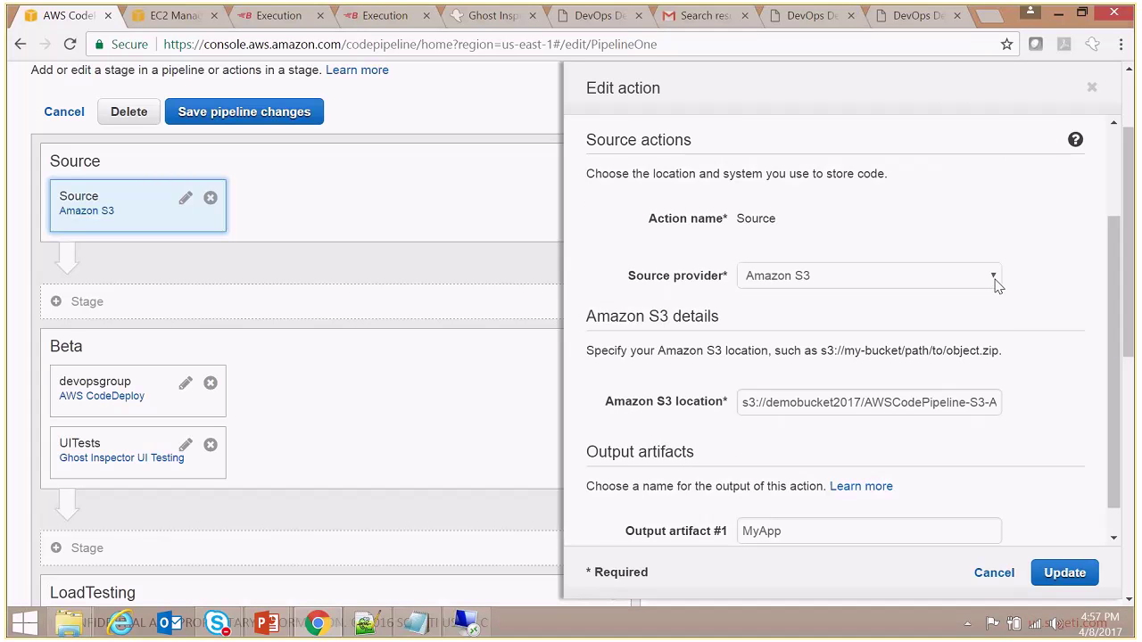
left_click(996, 285)
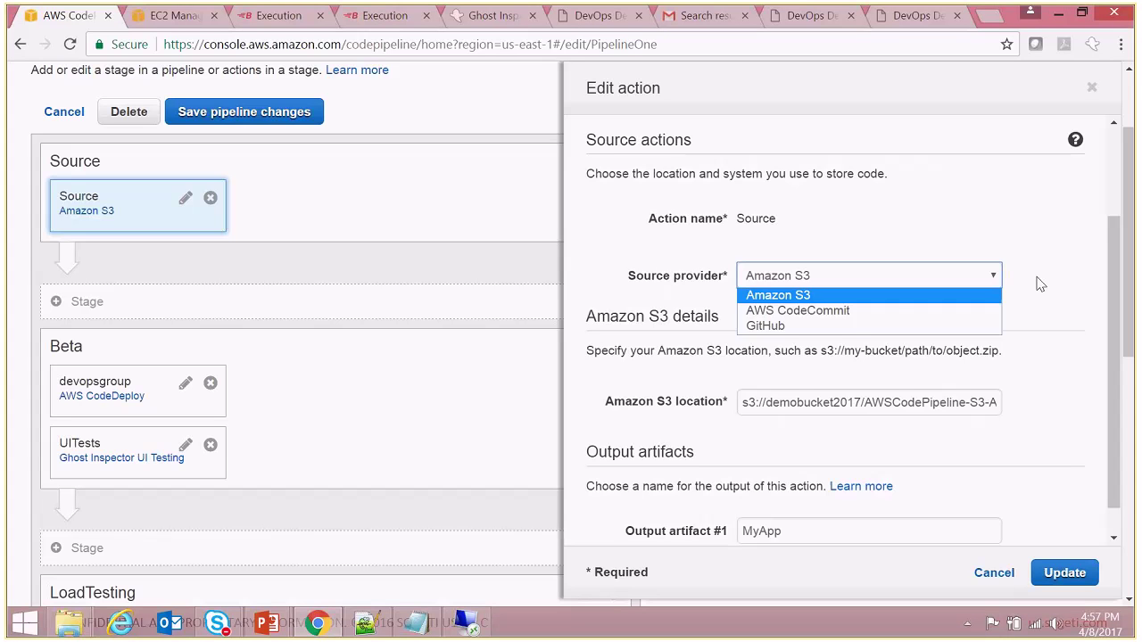
left_click(1038, 284)
Read the Source action's full Amazon S3 location through to its end and its output artifact, and update the action.
left_click(843, 412)
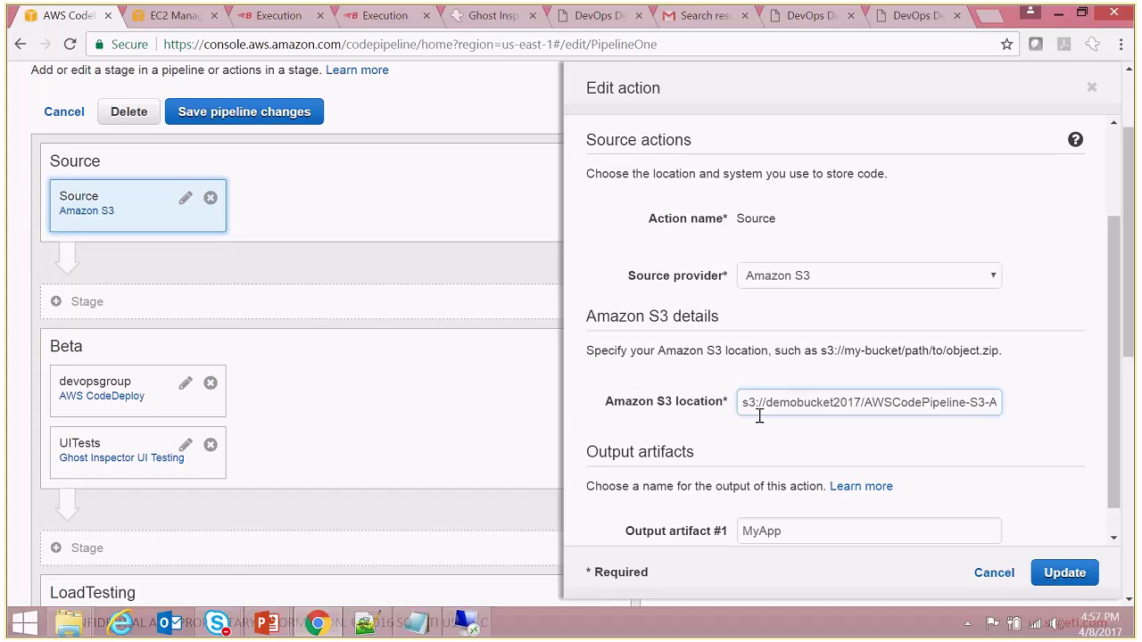
double_click(747, 402)
left_click(803, 406)
key("End")
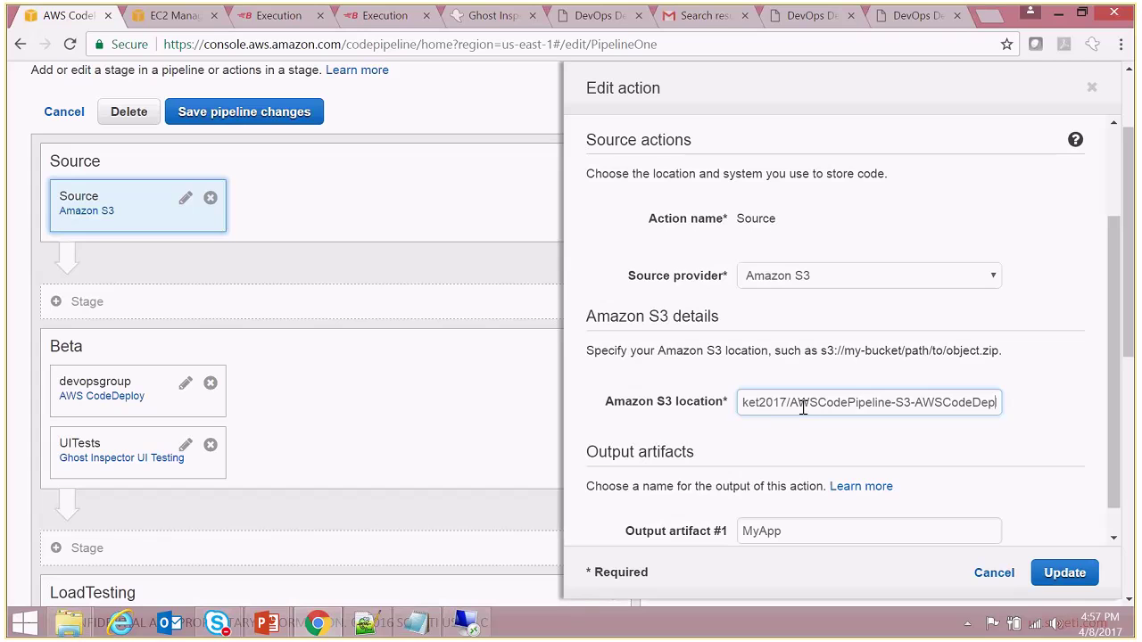
key("End")
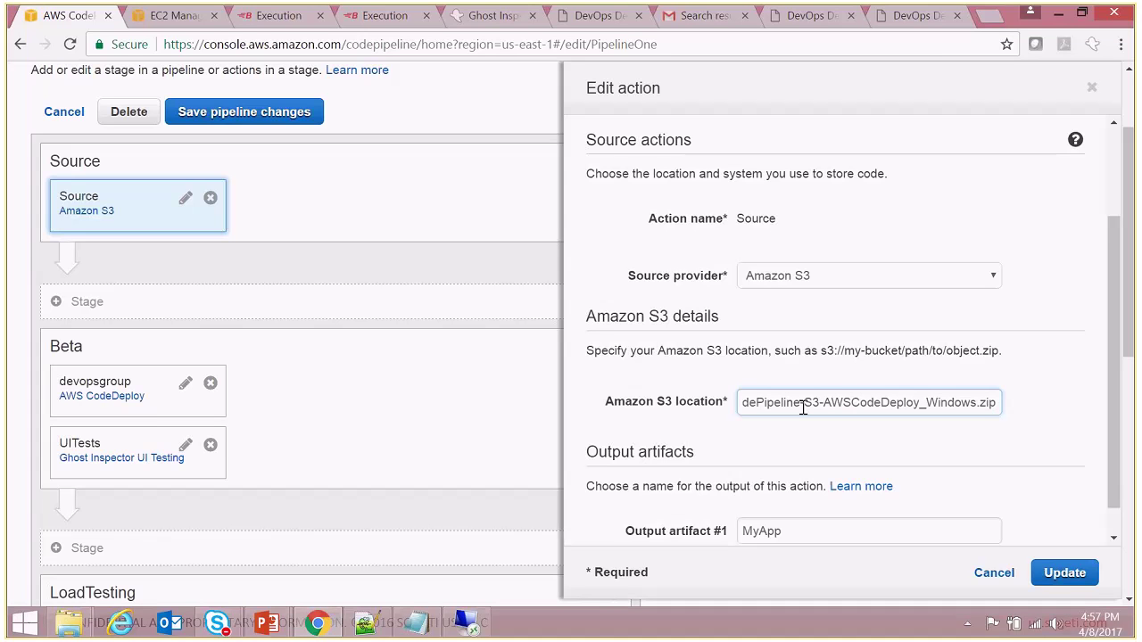
key("Left")
key("Left")
key("Left")
key("Left")
key("Left")
key("Left")
key("Left")
key("Left")
key("Left")
key("Left")
key("Left")
key("Left")
key("Left")
key("Left")
key("Left")
key("Left")
key("Left")
key("Left")
key("Left")
key("Left")
key("Left")
key("Left")
key("Left")
key("Left")
key("Left")
key("Left")
key("Left")
key("Left")
key("Left")
key("Left")
key("Left")
key("Left")
key("Left")
key("Left")
key("Left")
key("Left")
key("Left")
key("Left")
key("Left")
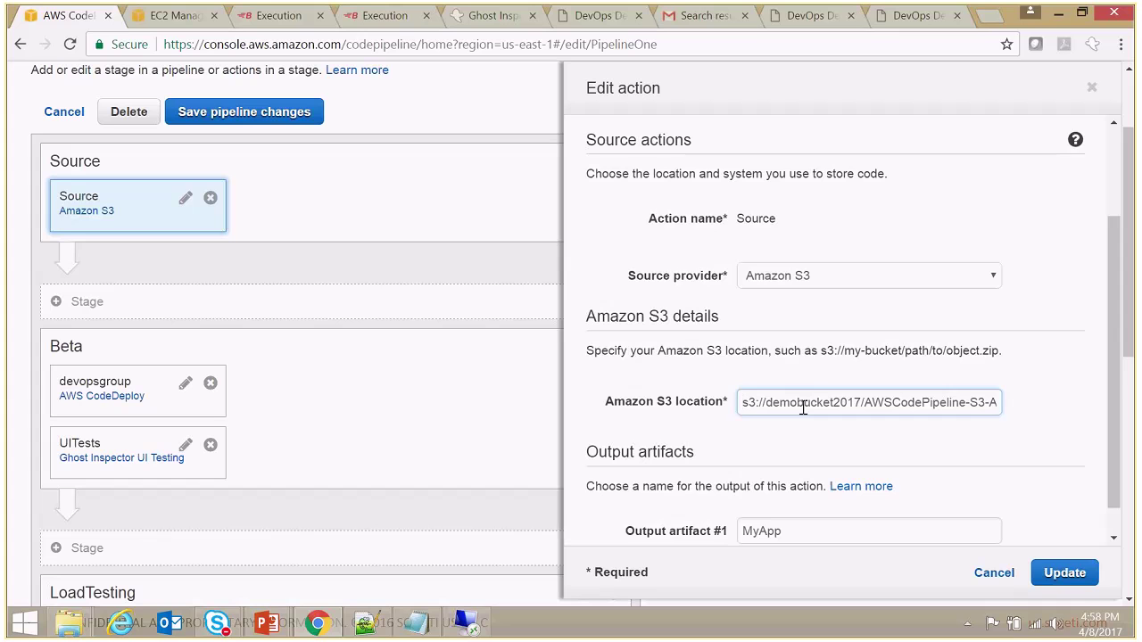
scroll(1118, 395, "down", 1)
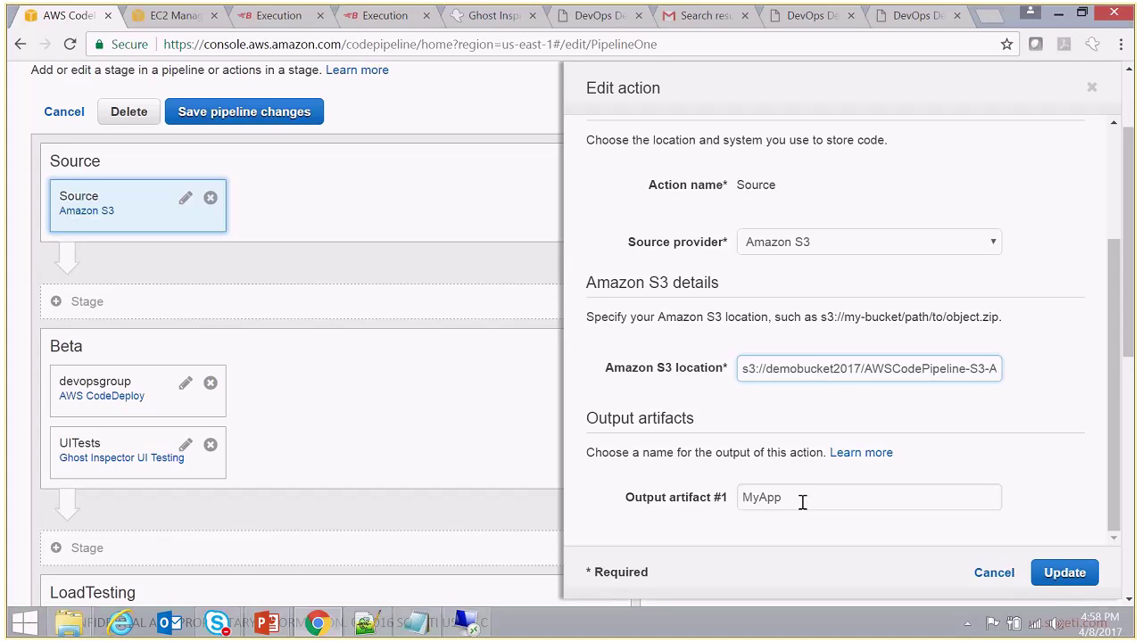
left_click(1063, 573)
Open the settings of the Beta stage's devopsgroup action and review its category and the available deployment providers, keeping AWS CodeDeploy.
left_click_drag(1123, 192, 1131, 291)
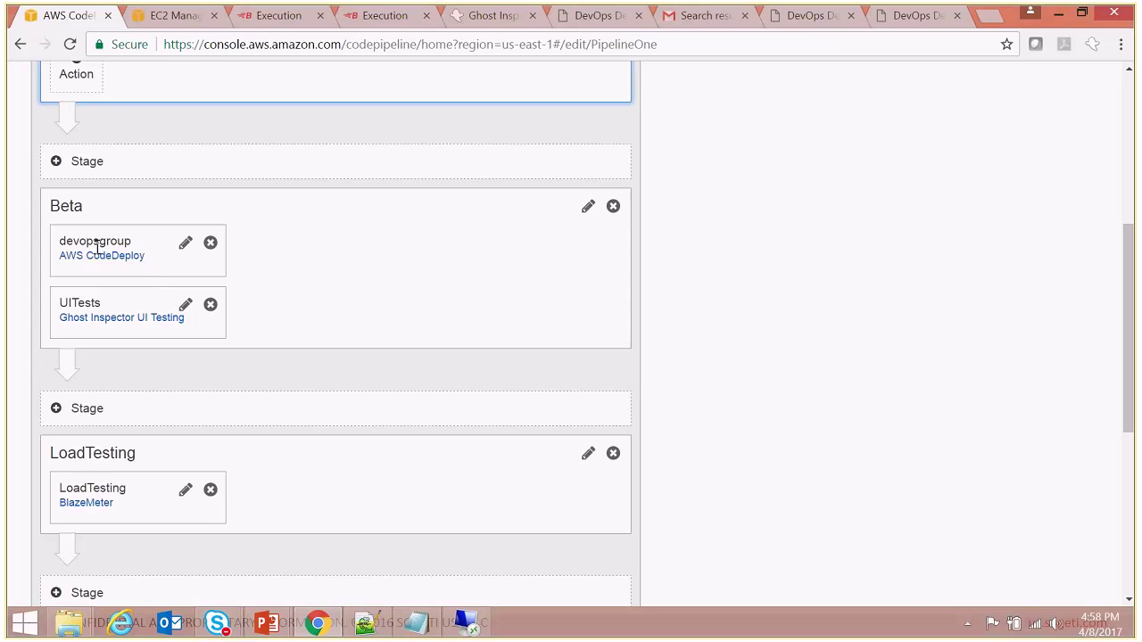
left_click(186, 245)
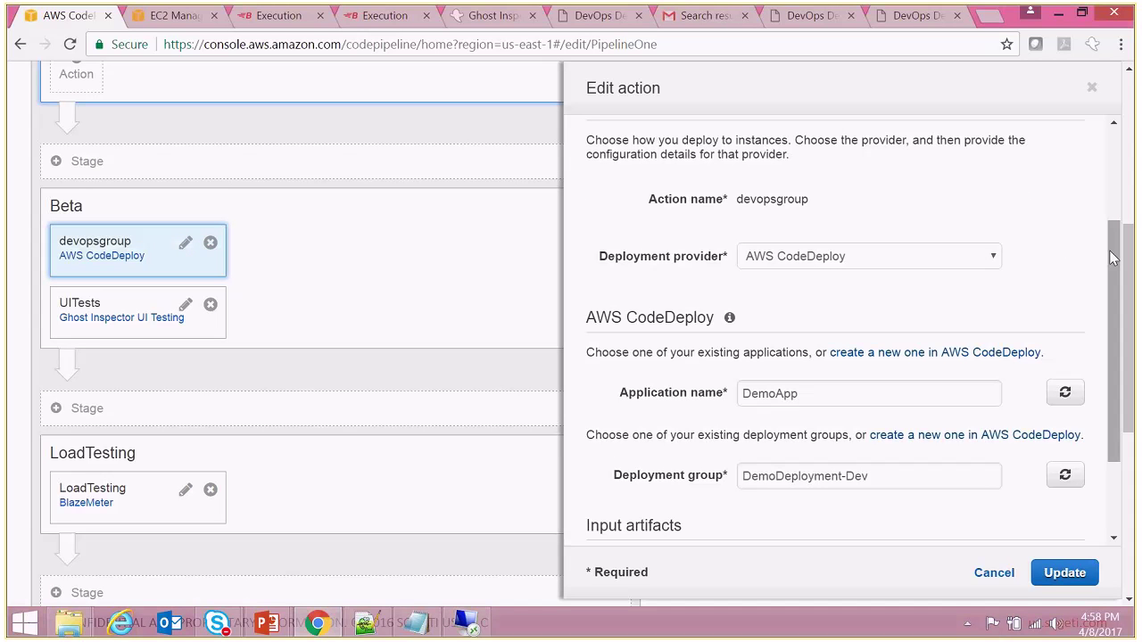
left_click_drag(1112, 258, 1103, 174)
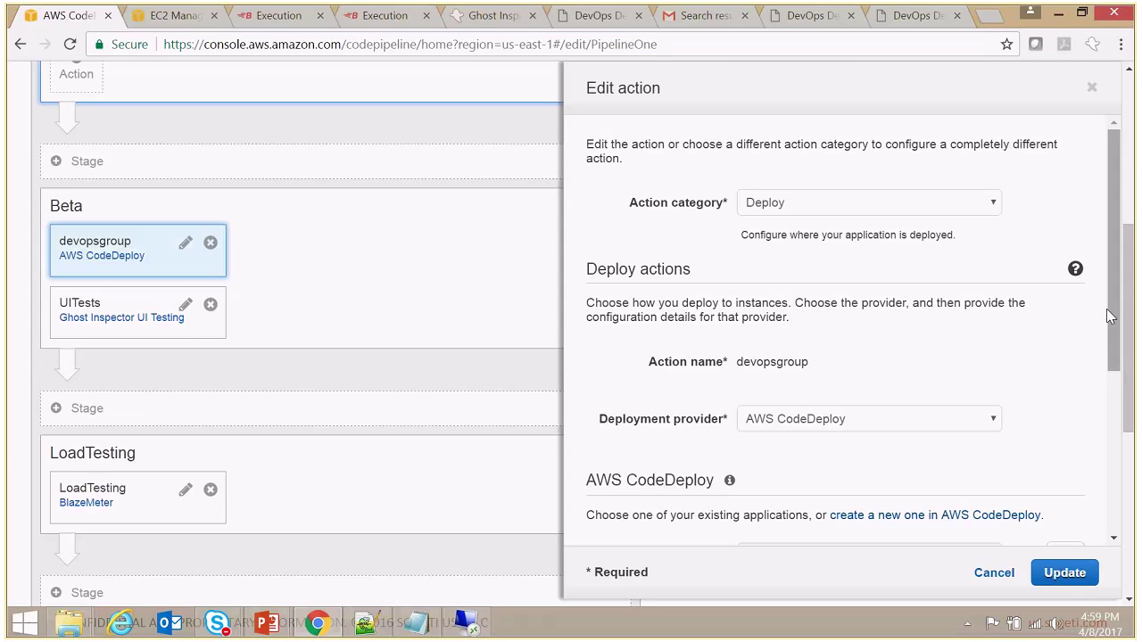
left_click_drag(1113, 317, 1135, 412)
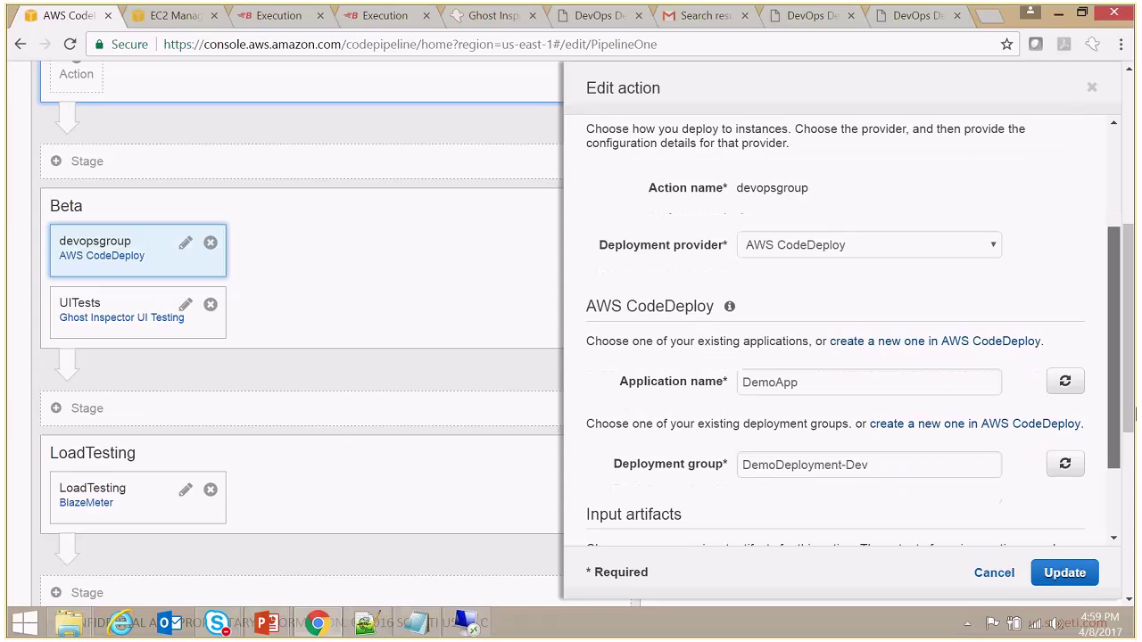
left_click(995, 249)
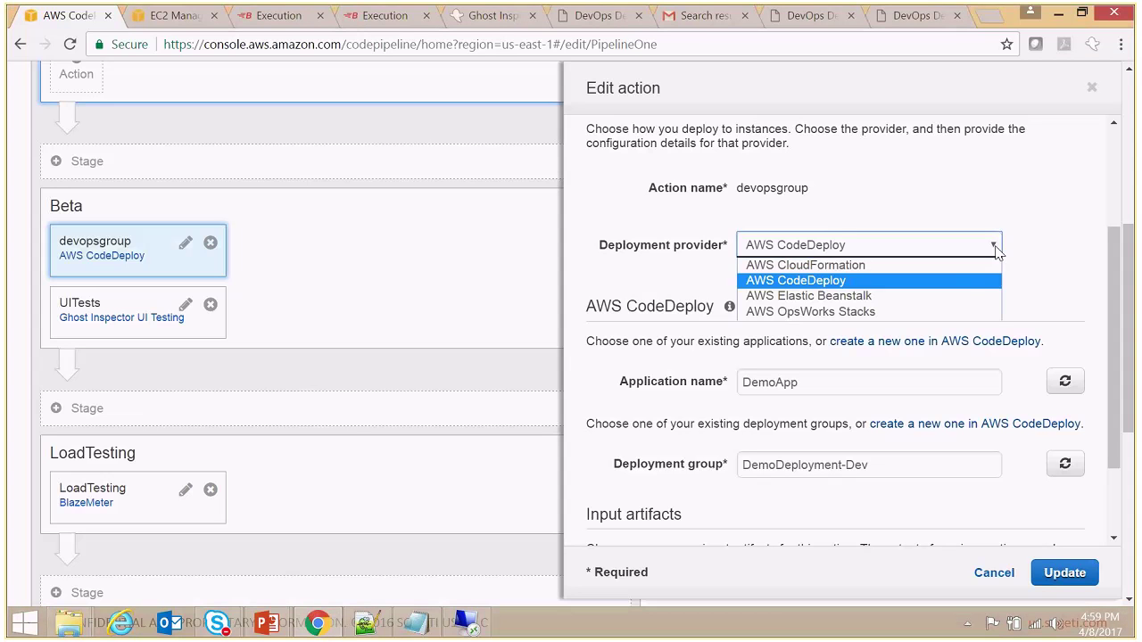
left_click(1058, 295)
Check the devopsgroup action's application name, deployment group and input artifact, and update the action.
left_click_drag(1117, 303, 1126, 349)
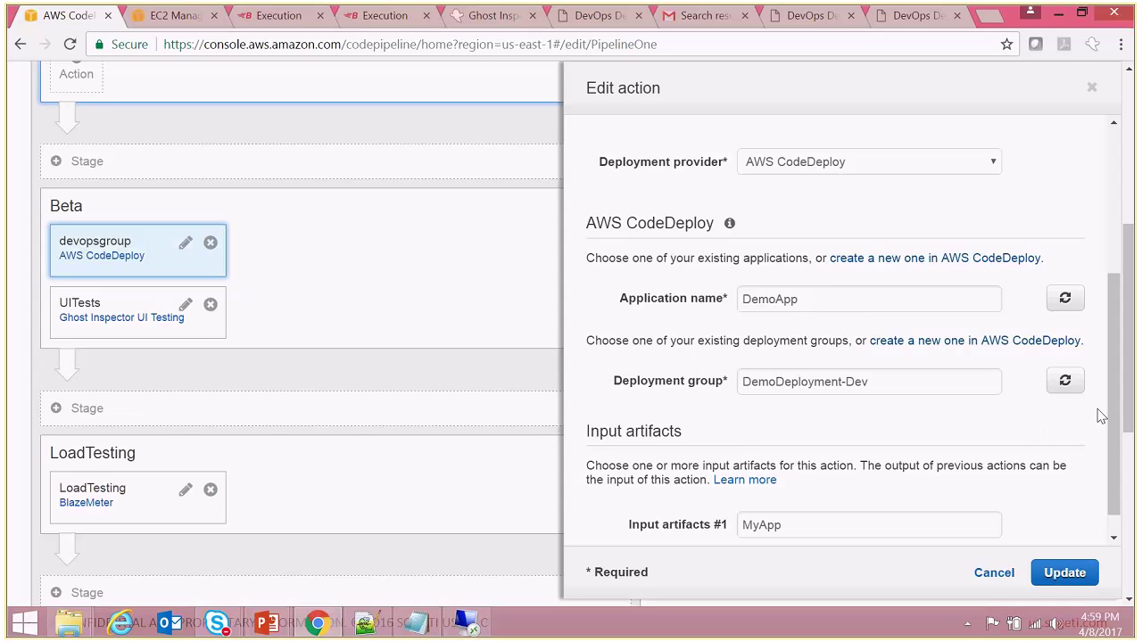
left_click_drag(1120, 412, 1122, 500)
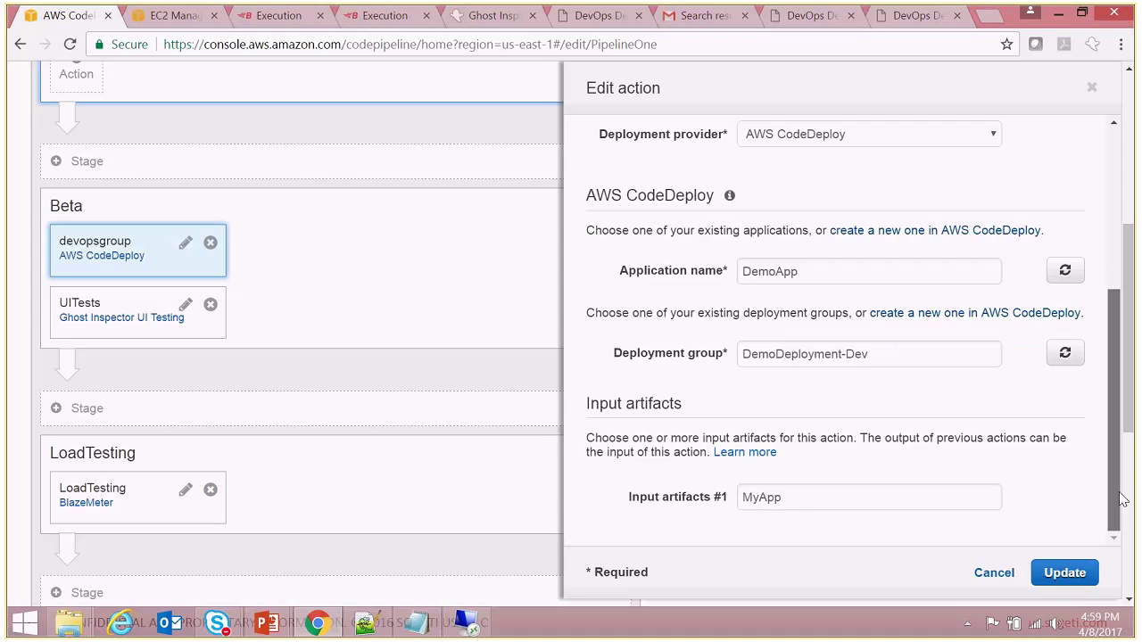
left_click(841, 497)
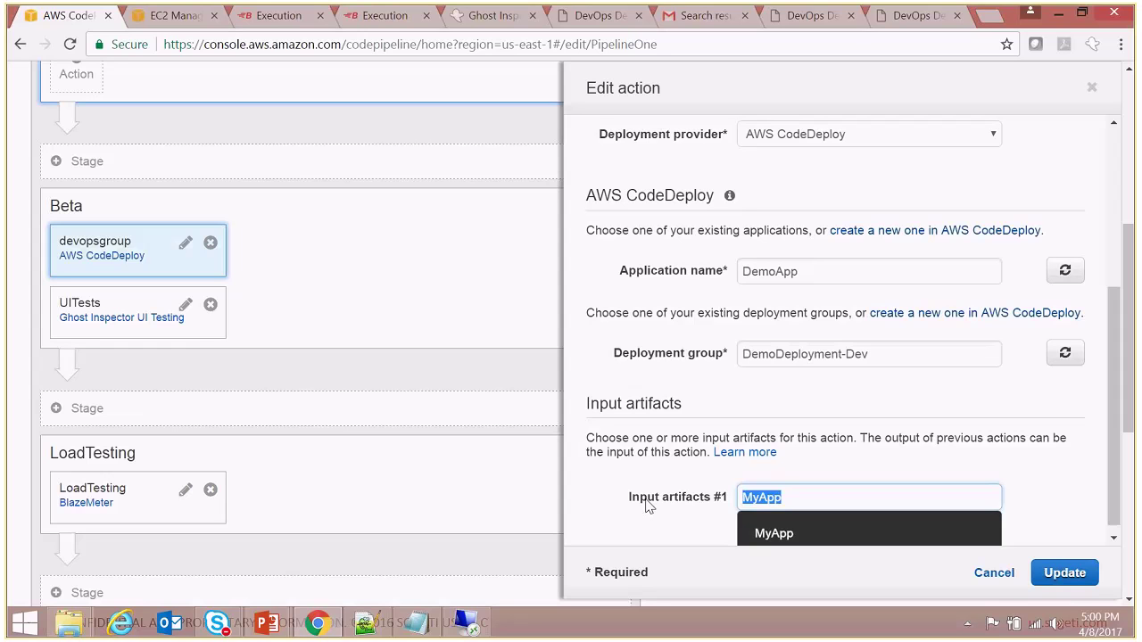
left_click(638, 450)
left_click(1064, 573)
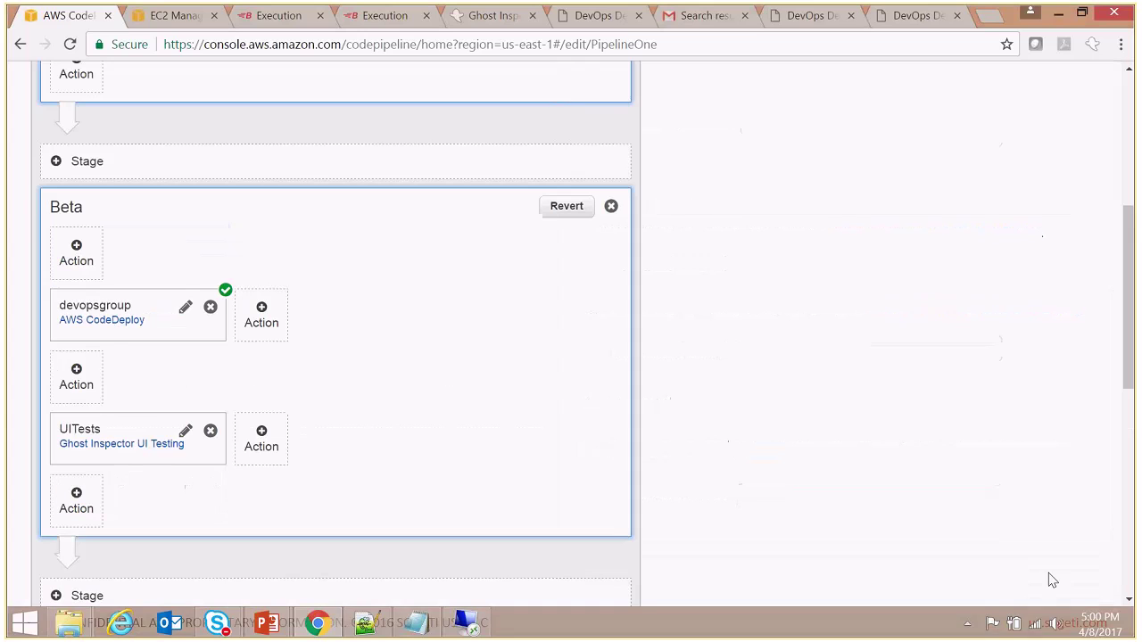
Open the settings of the Beta stage's UITests action and review its configuration and available test providers, keeping Ghost Inspector UI Testing.
left_click(184, 433)
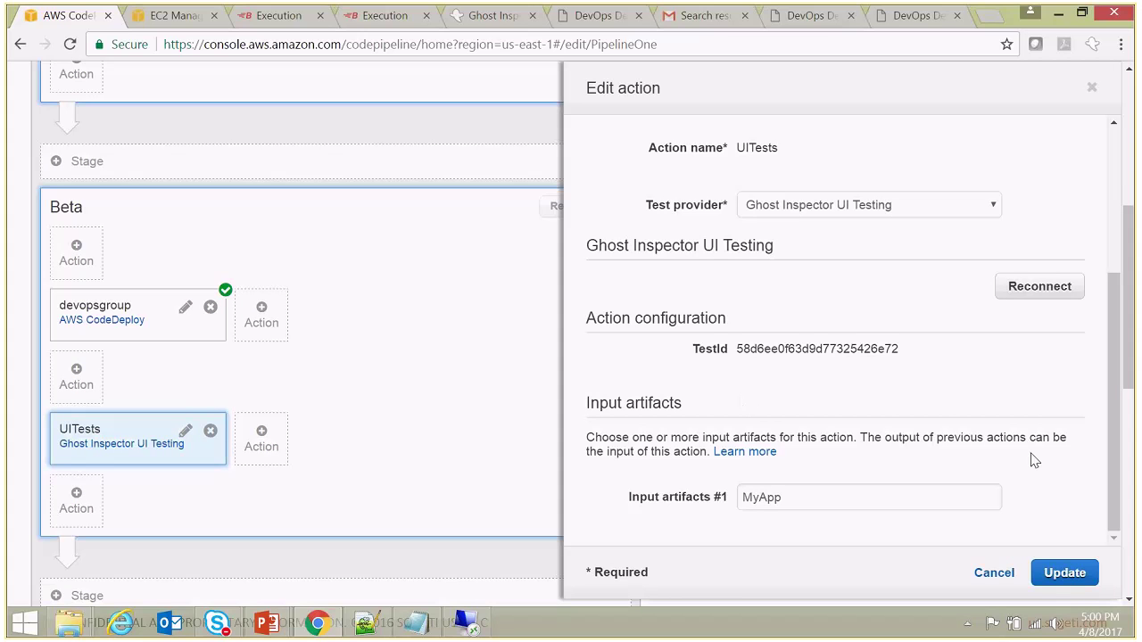
left_click_drag(1121, 480, 1111, 262)
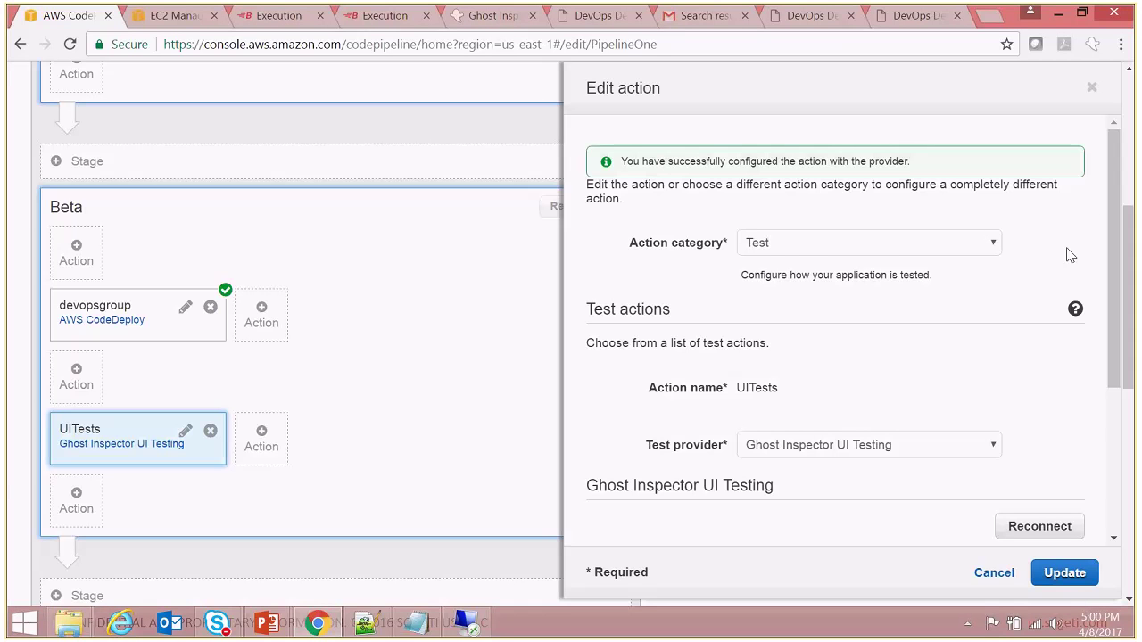
scroll(1106, 259, "down", 1)
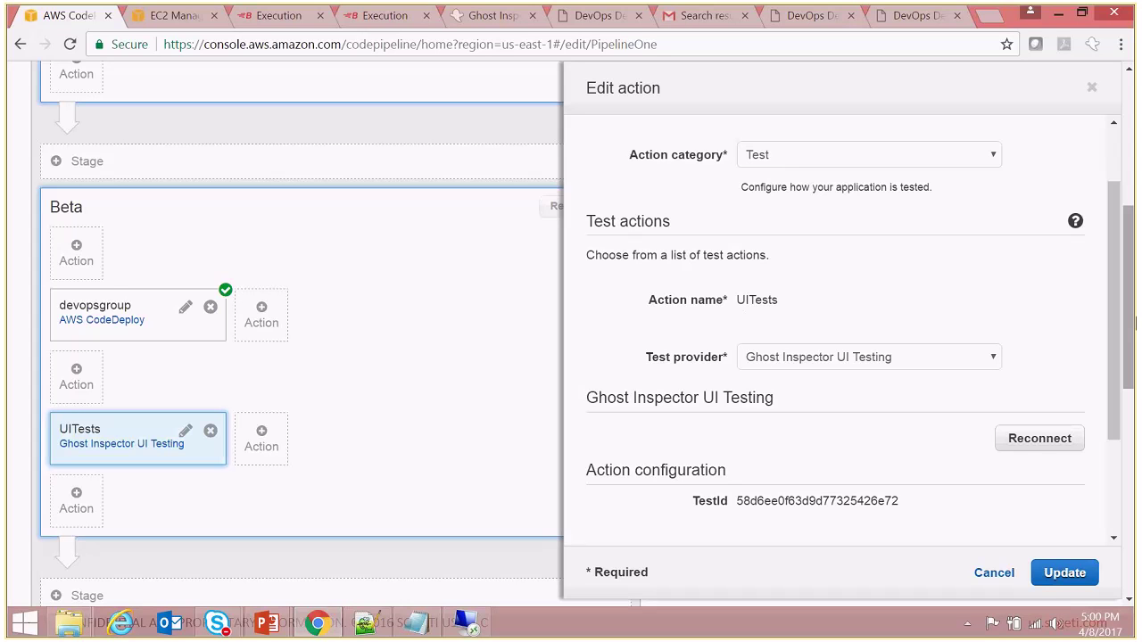
left_click_drag(1126, 319, 1126, 397)
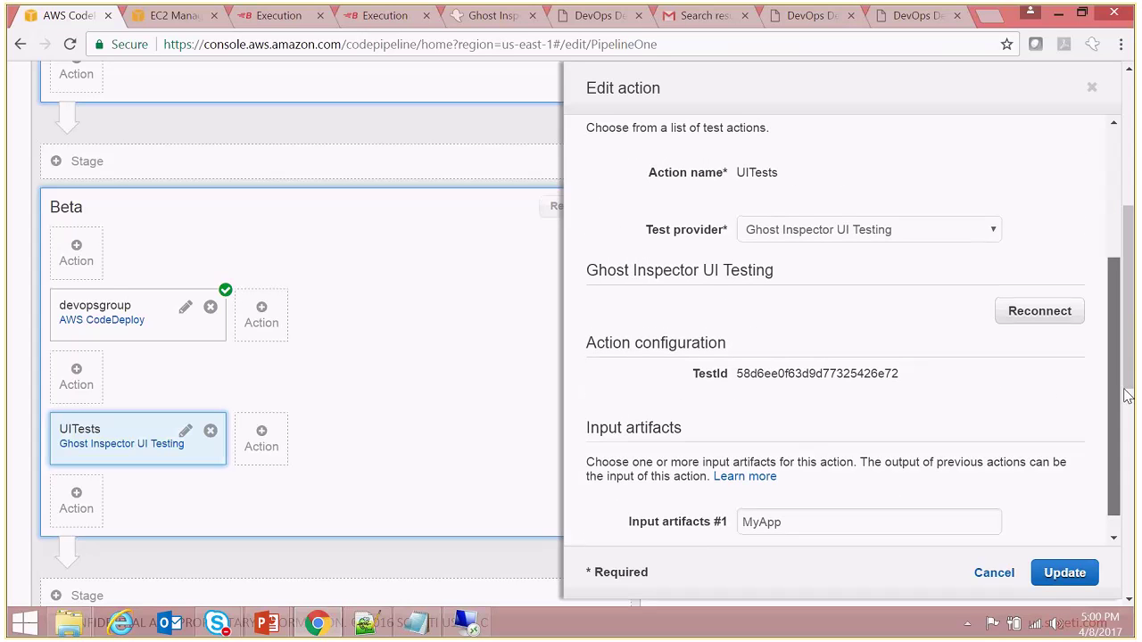
left_click(952, 237)
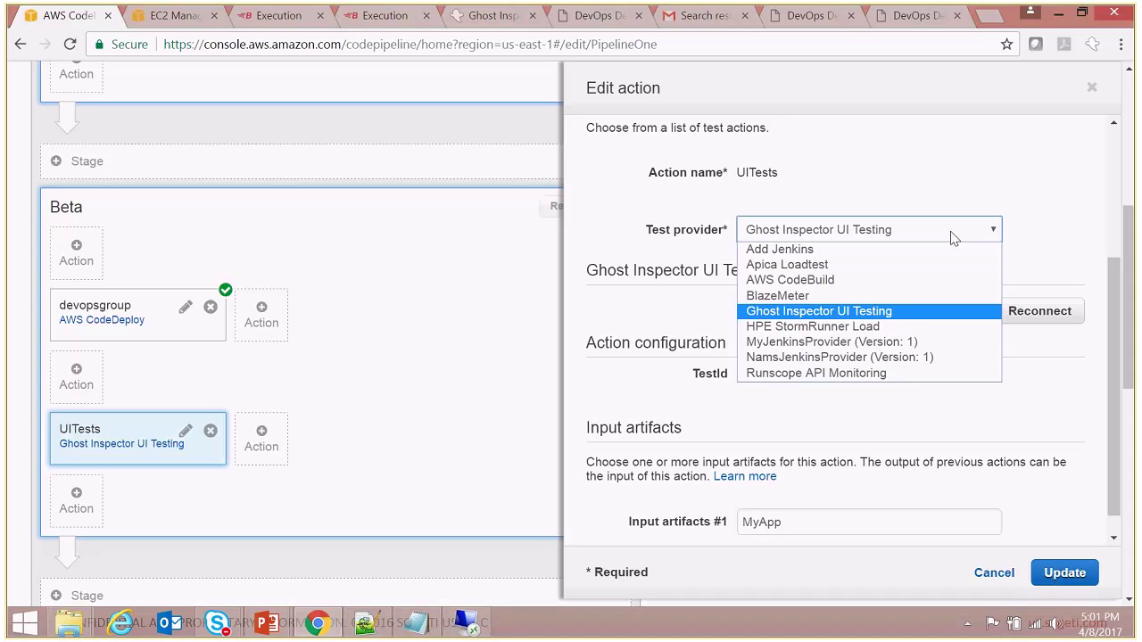
left_click(1047, 241)
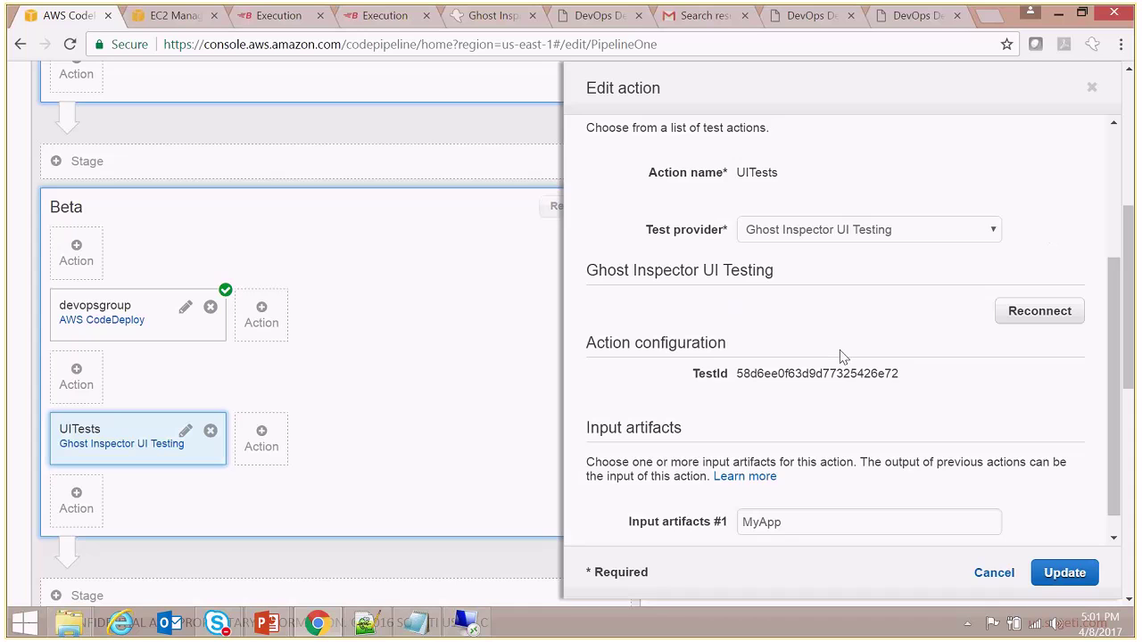
Reconnect the UITests action to Ghost Inspector, examine the listed suite and test, and integrate the entire DEVOPSDEMOTEST suite.
left_click(1033, 314)
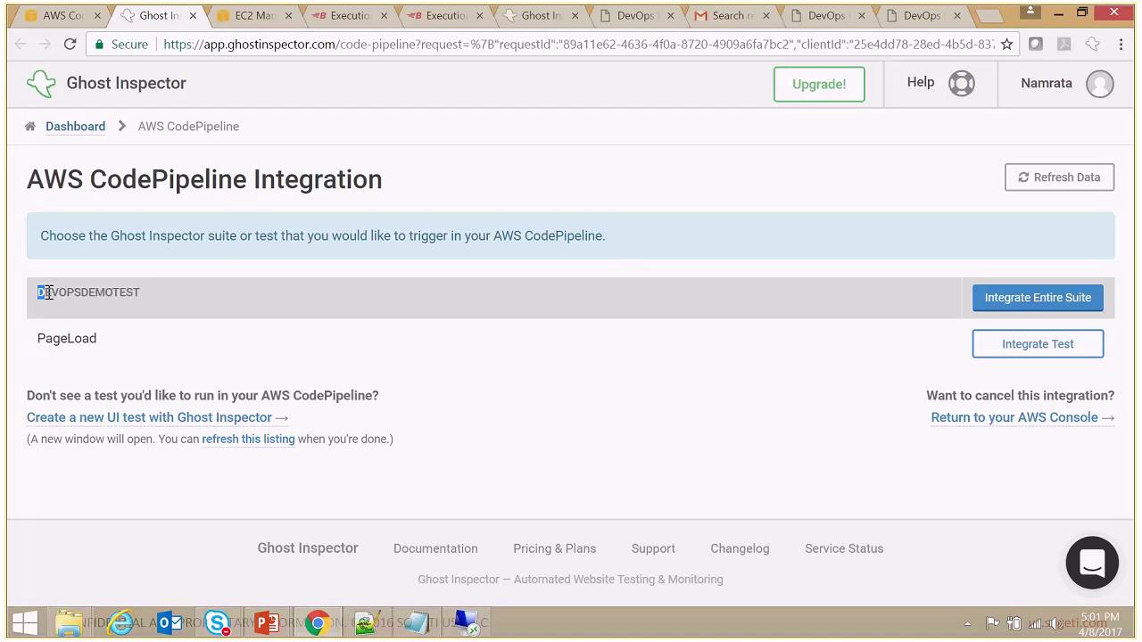
left_click_drag(36, 291, 143, 293)
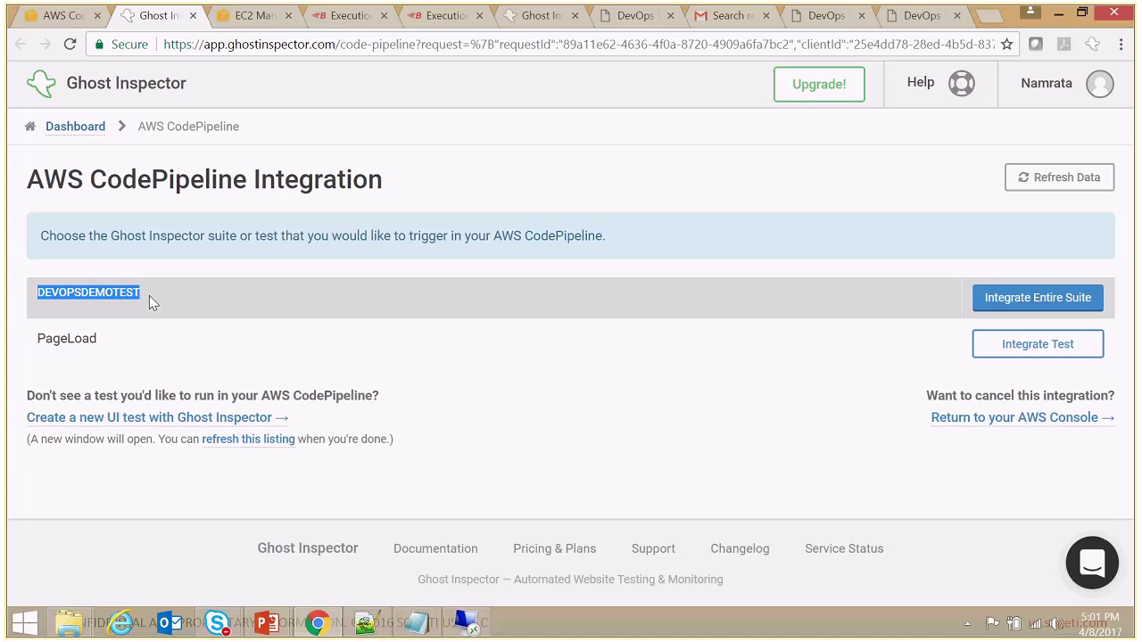
left_click_drag(107, 345, 36, 347)
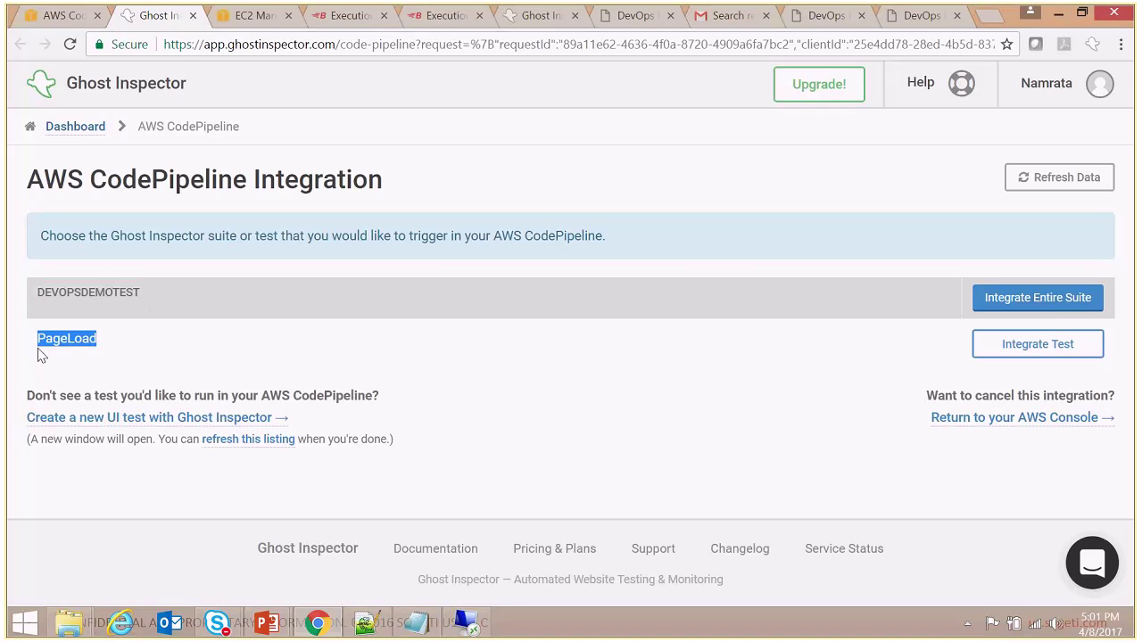
left_click(1040, 301)
Check the UITests action's test ID and input artifact, and update the action.
left_click_drag(742, 373, 909, 373)
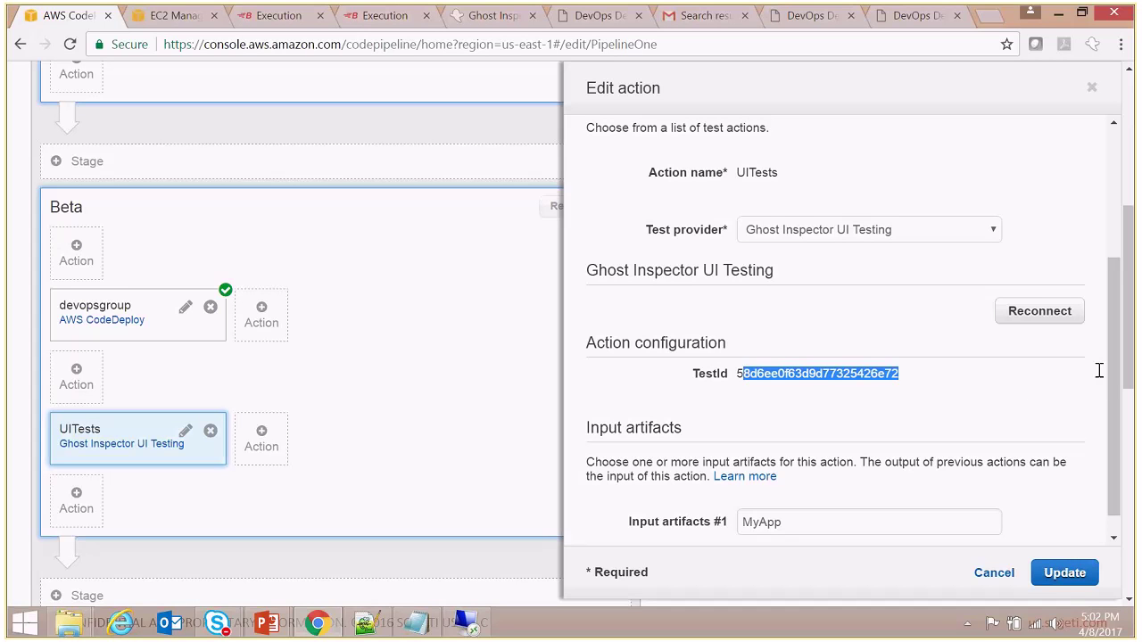
left_click(1024, 389)
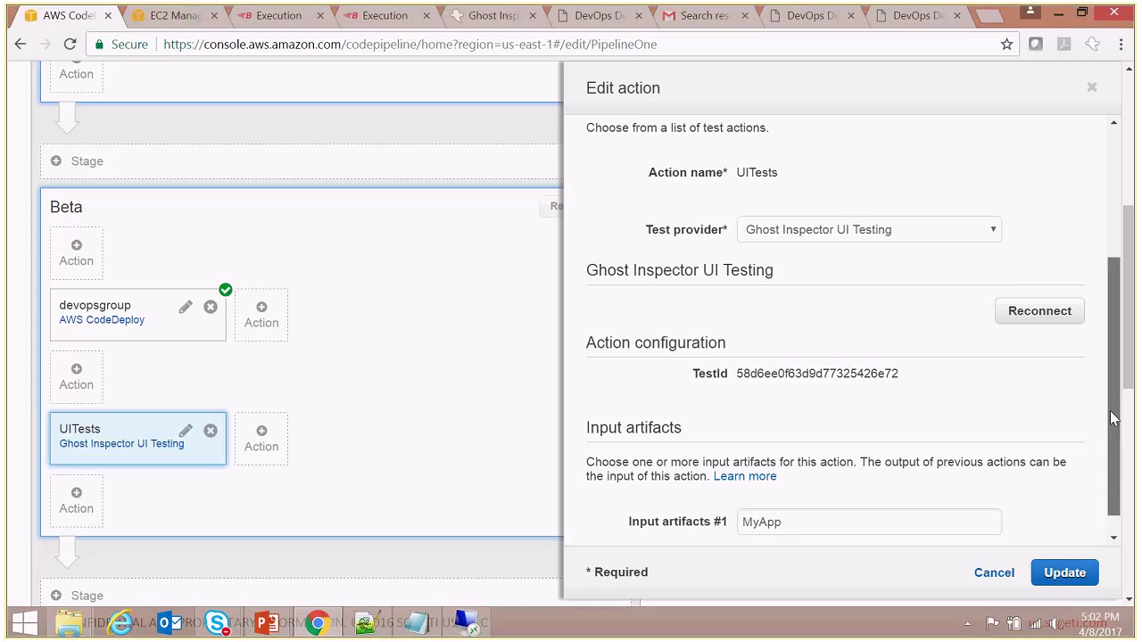
left_click_drag(1114, 416, 1120, 488)
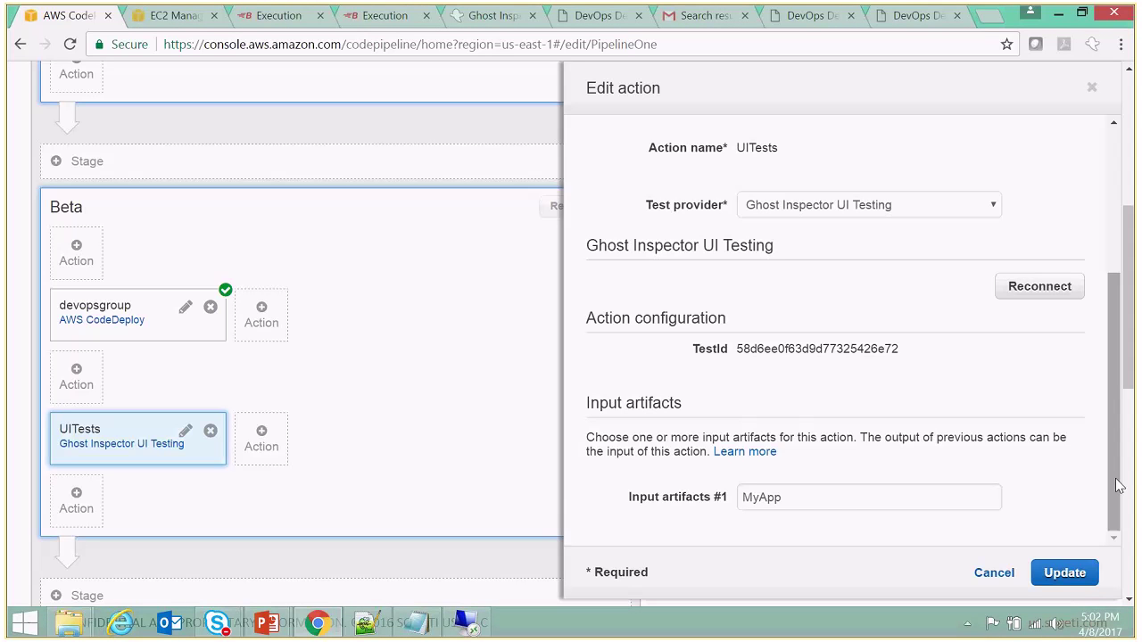
left_click(1067, 572)
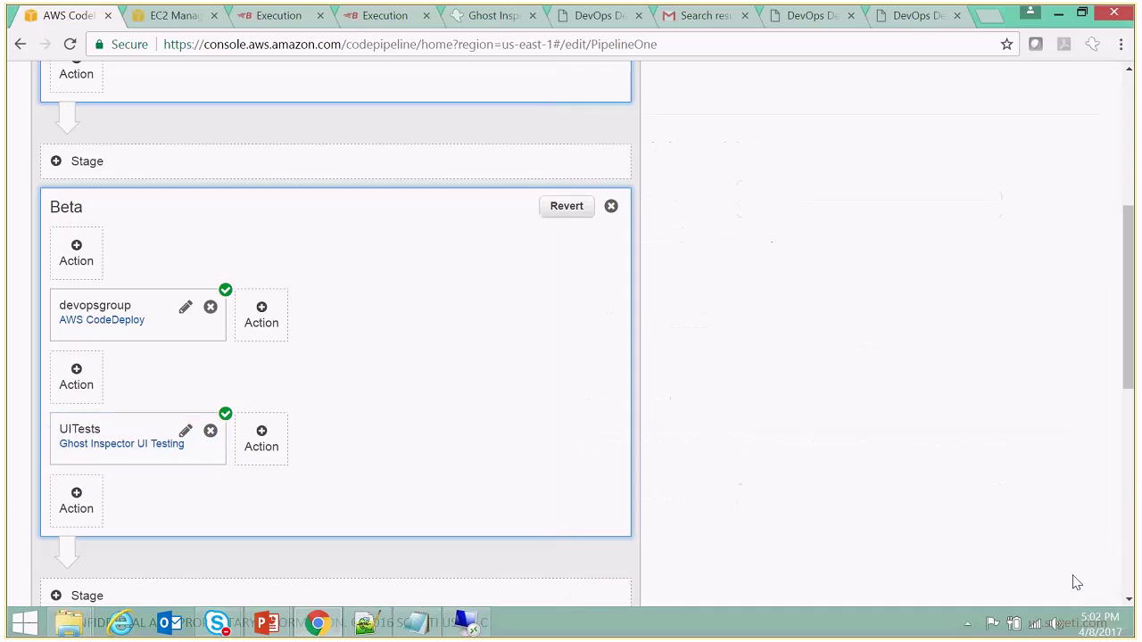
Open the settings of the LoadTesting stage's LoadTesting action and reconnect it to BlazeMeter, connecting the DevOpsDemoTest test.
left_click_drag(1131, 272, 1132, 401)
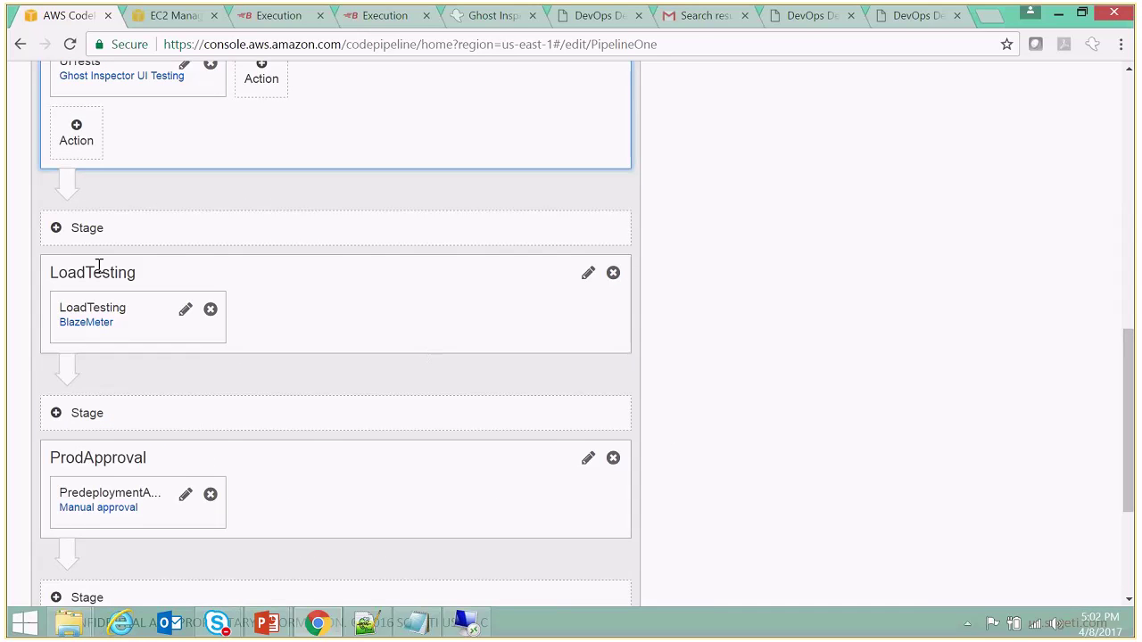
left_click(185, 311)
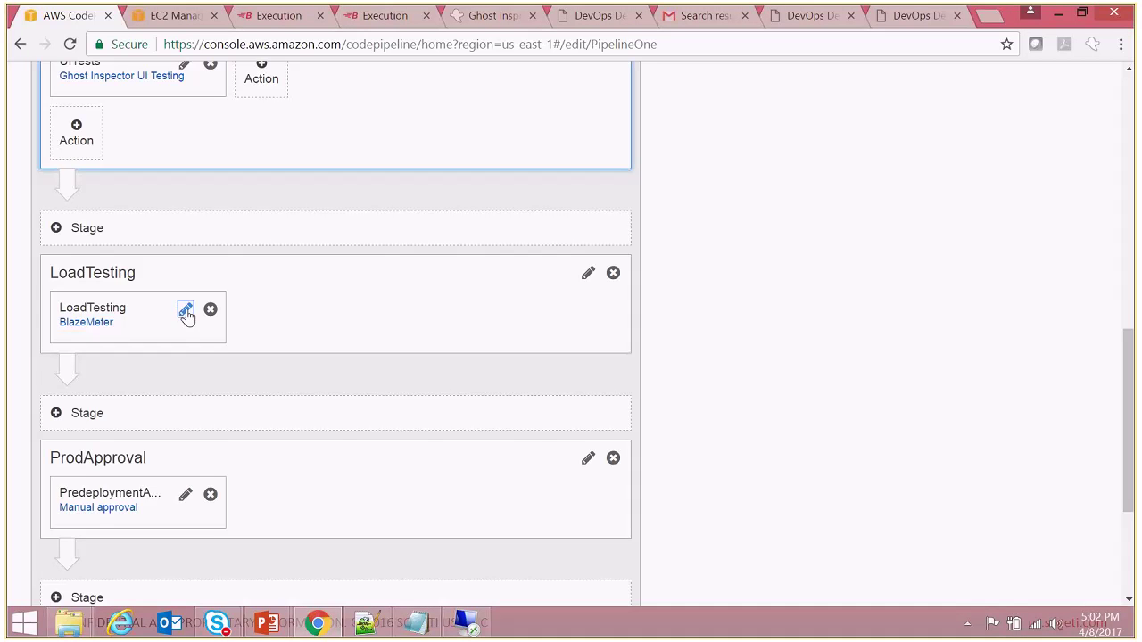
left_click_drag(1111, 295, 1110, 140)
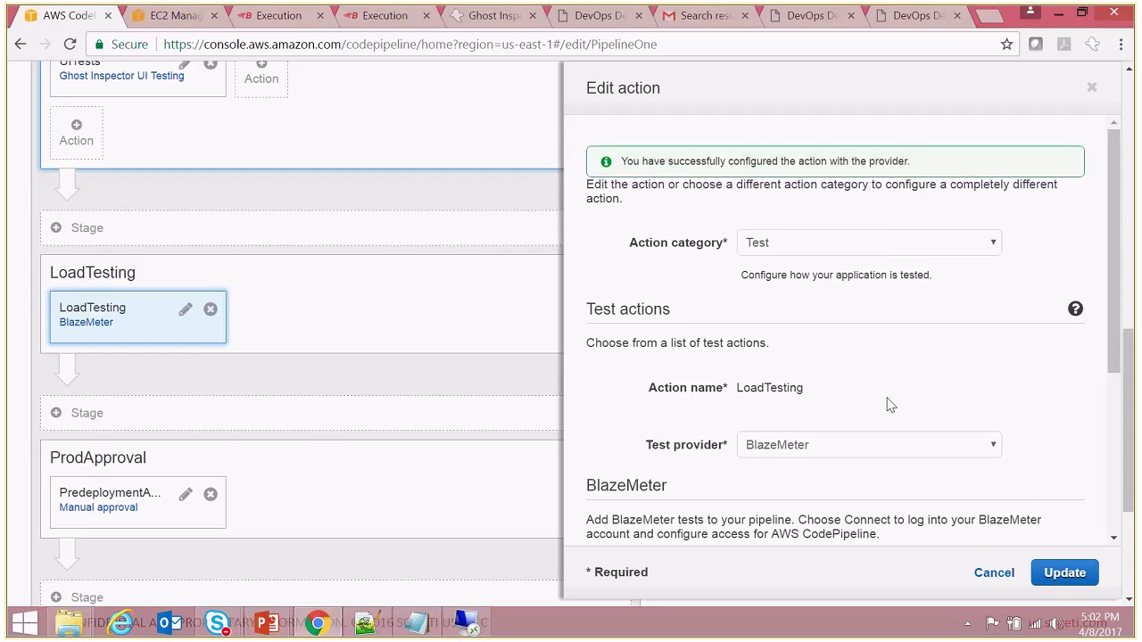
left_click_drag(1117, 335, 1129, 390)
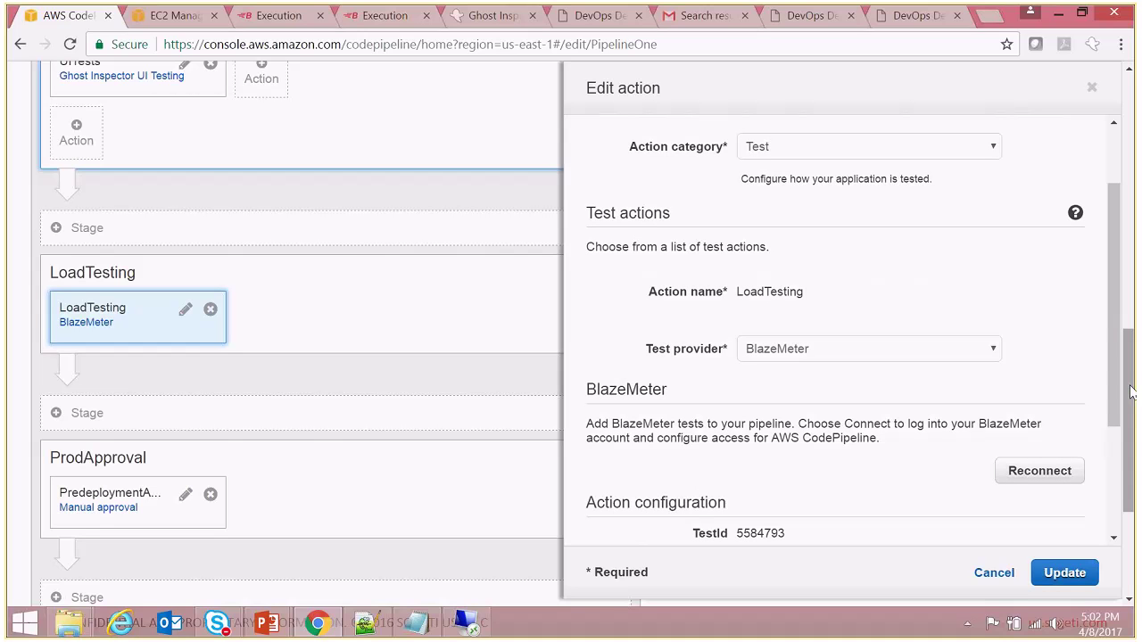
left_click_drag(1115, 393, 1120, 474)
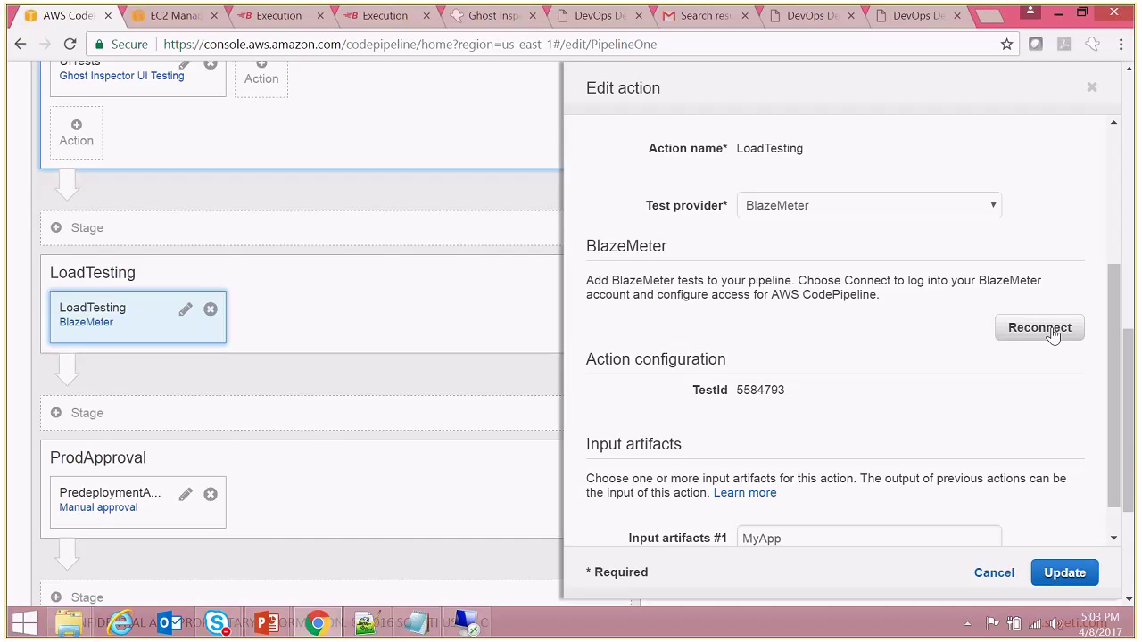
left_click(1040, 328)
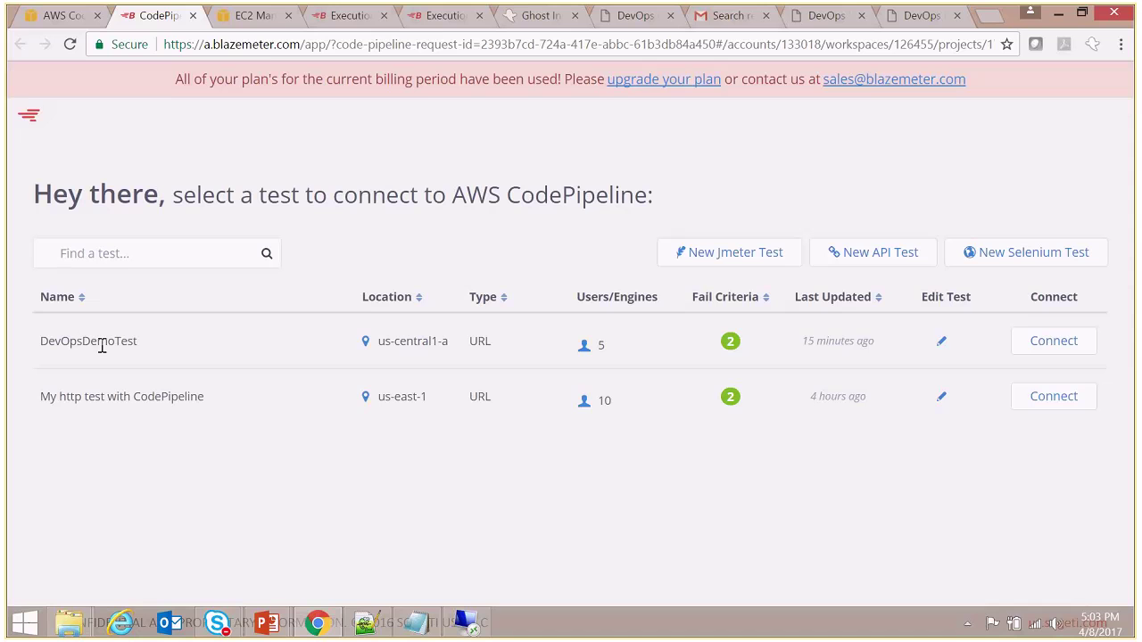
left_click(1029, 354)
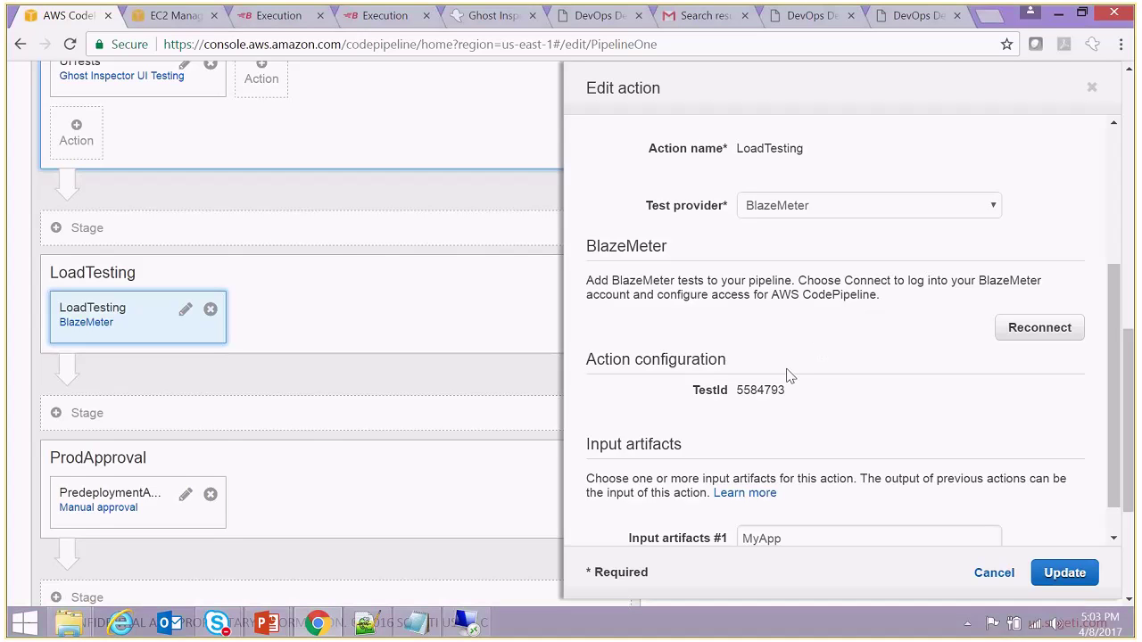
Check the LoadTesting action's test ID and input artifact, and update the action.
triple_click(759, 392)
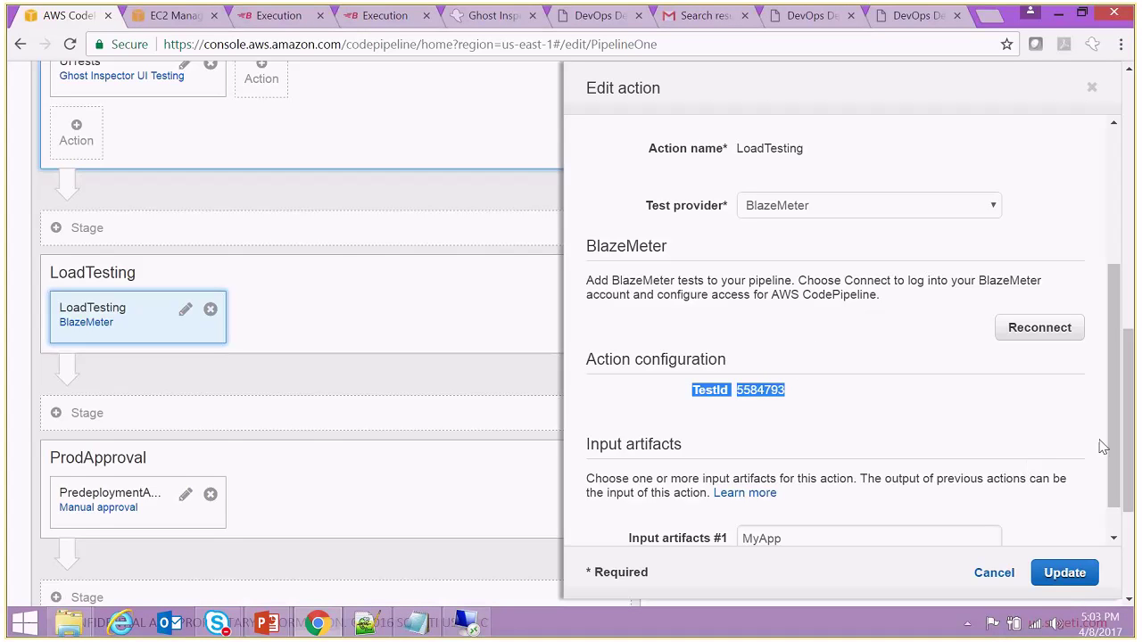
scroll(1117, 440, "down", 1)
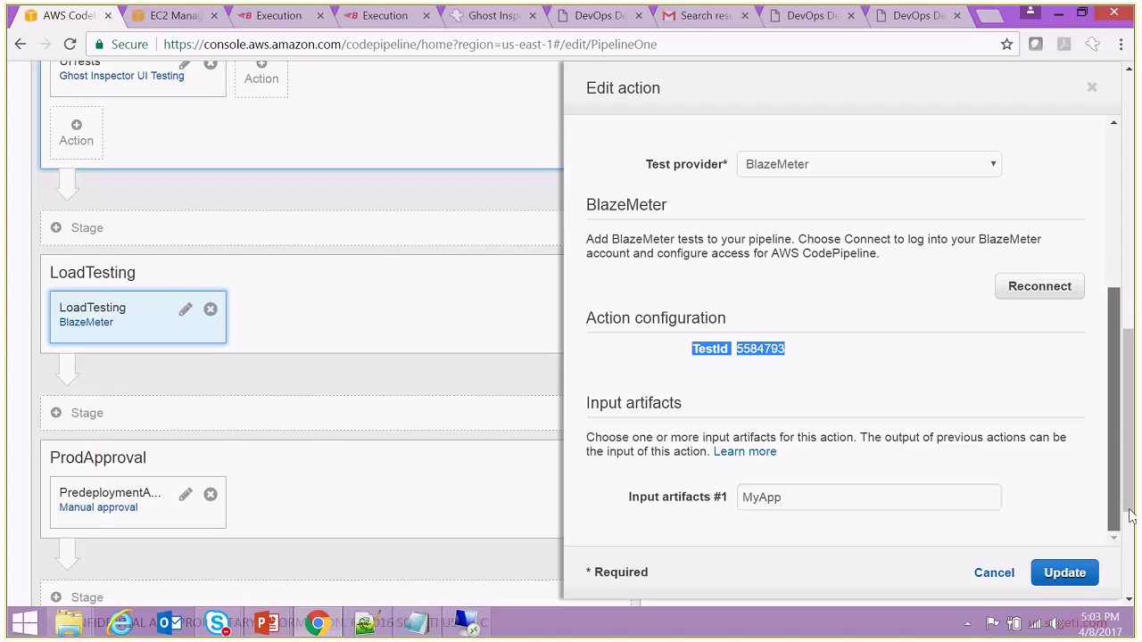
left_click(834, 366)
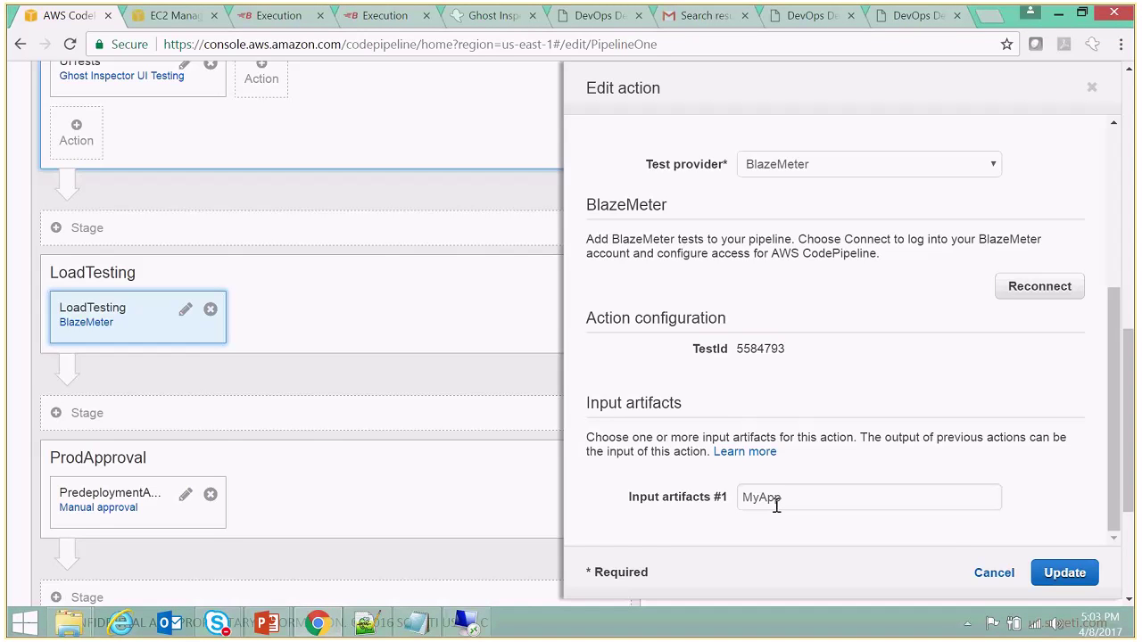
left_click(1062, 574)
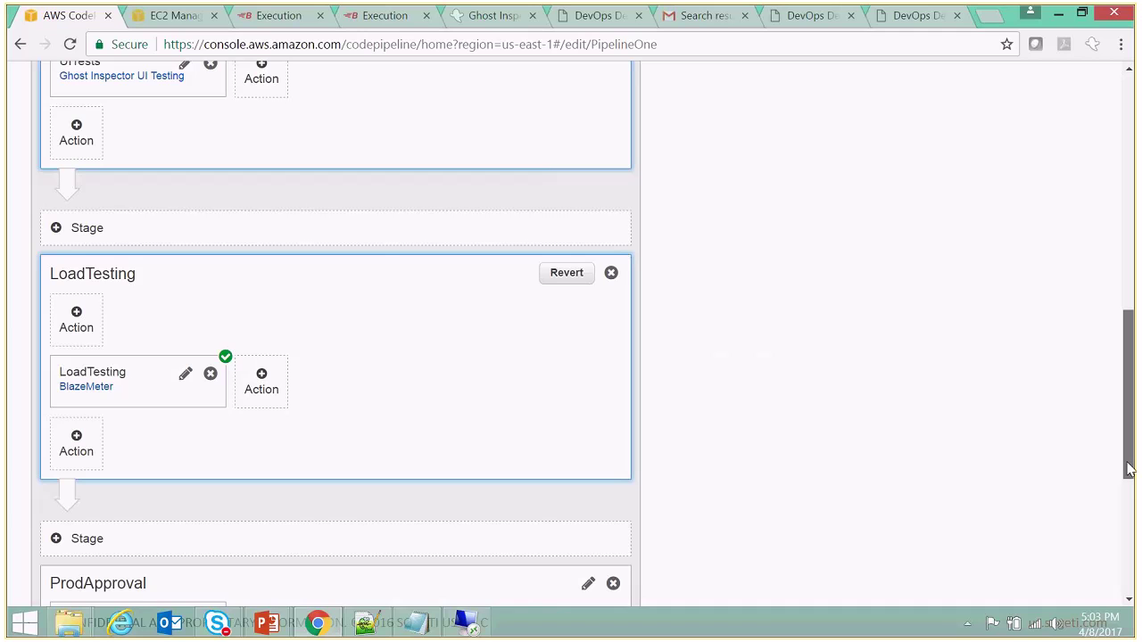
Review the ProdApproval stage's PredeploymentApproval action, keeping Manual approval as its type and the optional request fields empty, and update it.
left_click_drag(1129, 470, 1129, 582)
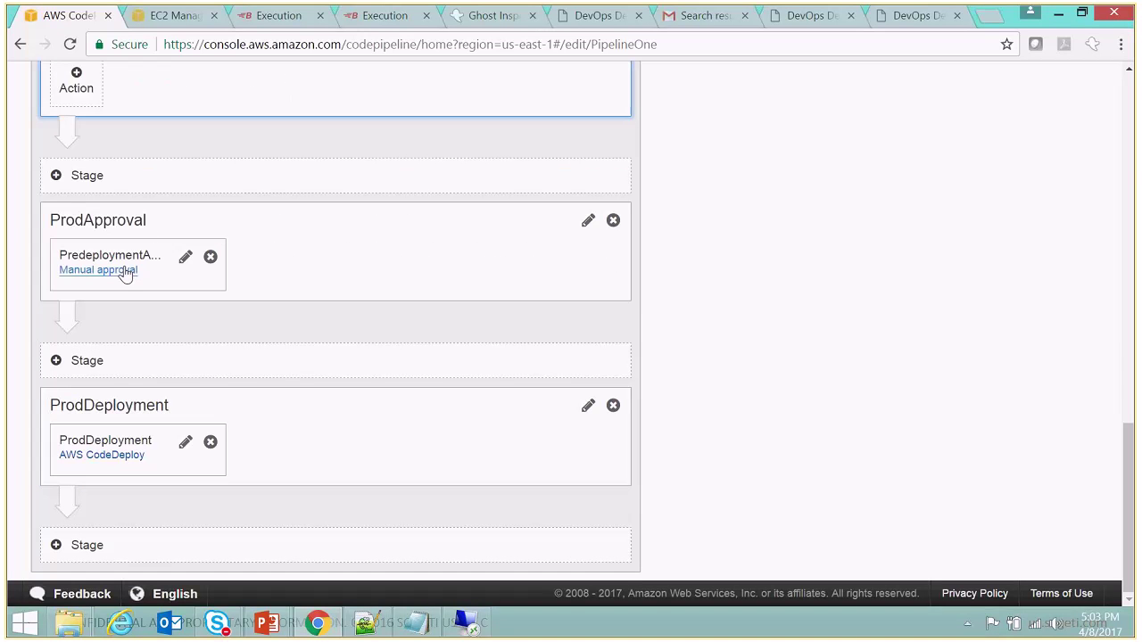
left_click(186, 259)
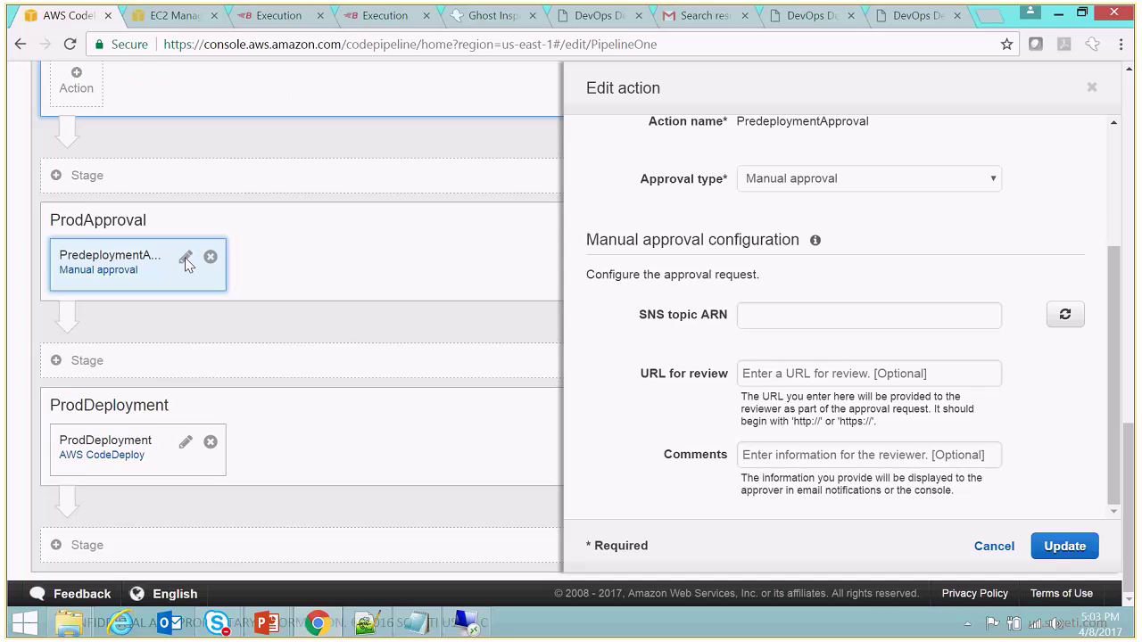
scroll(1096, 210, "up", 3)
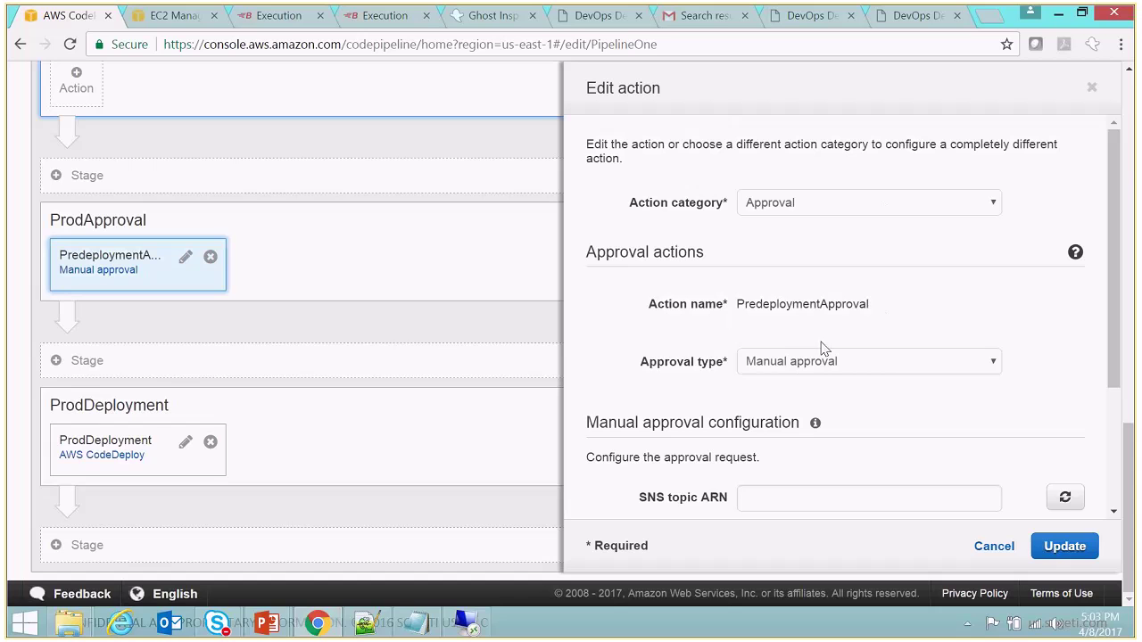
left_click(877, 366)
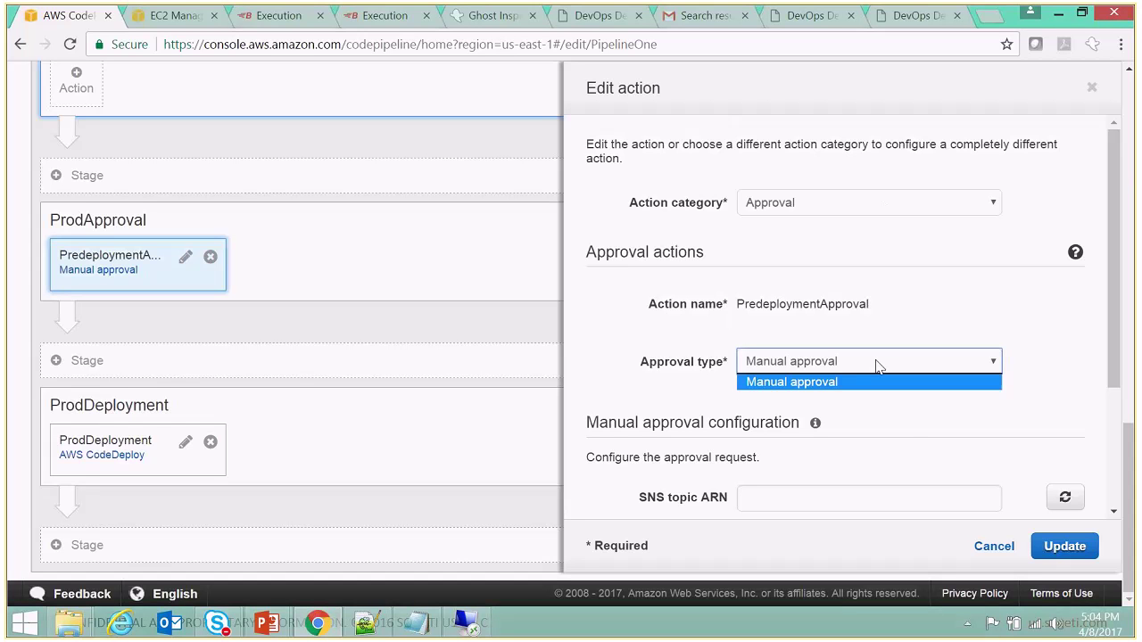
left_click(897, 340)
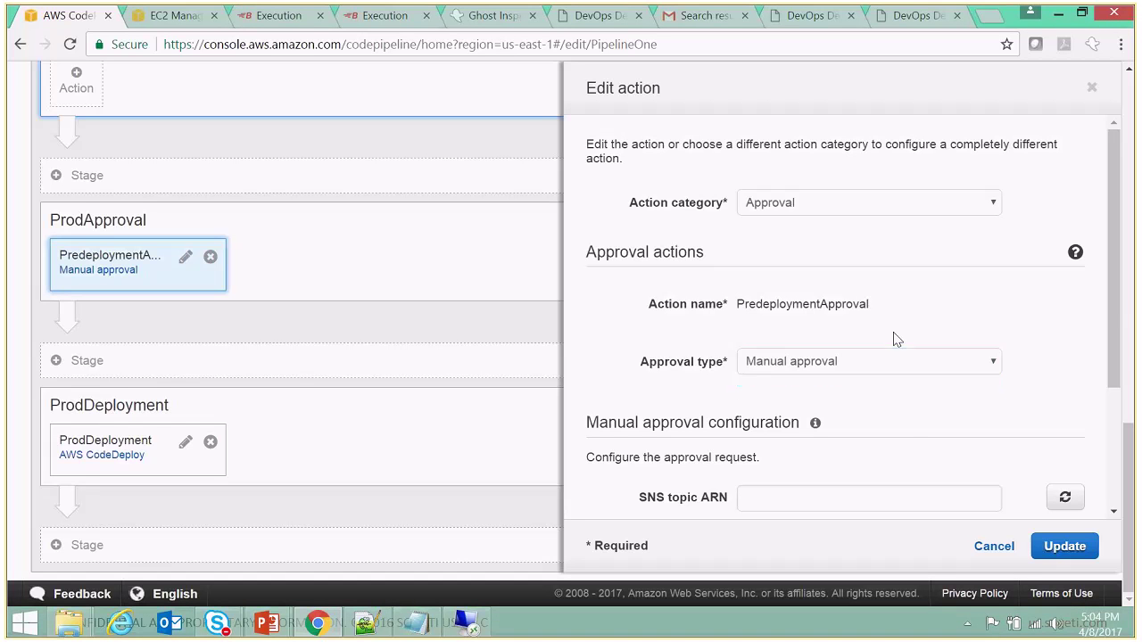
left_click_drag(1114, 318, 1133, 437)
left_click_drag(1135, 522, 1128, 507)
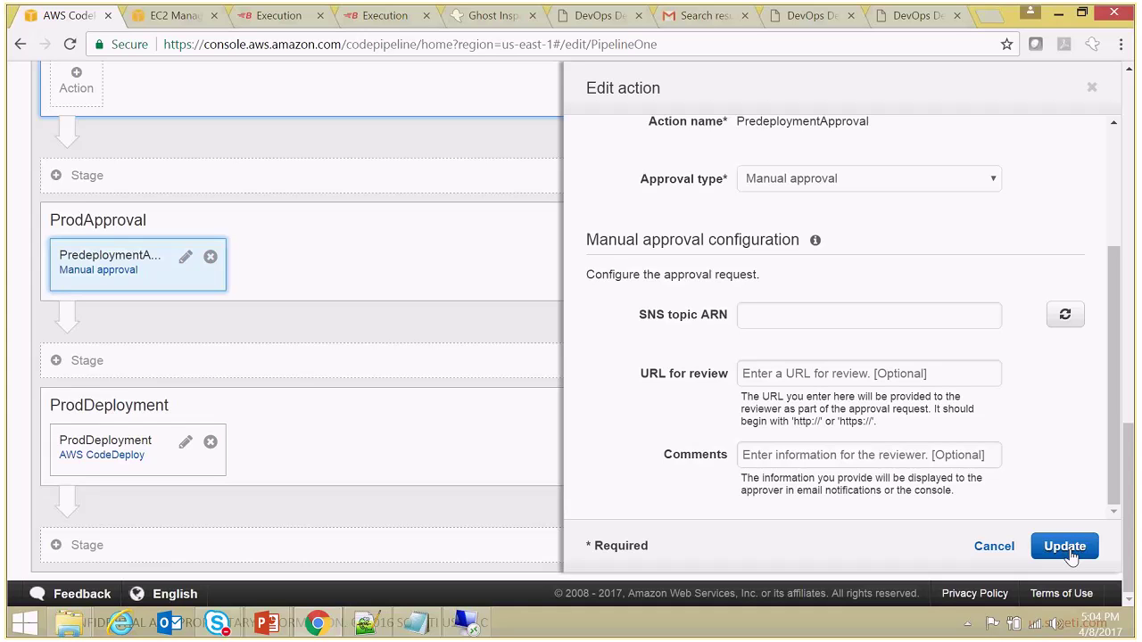
left_click(1066, 548)
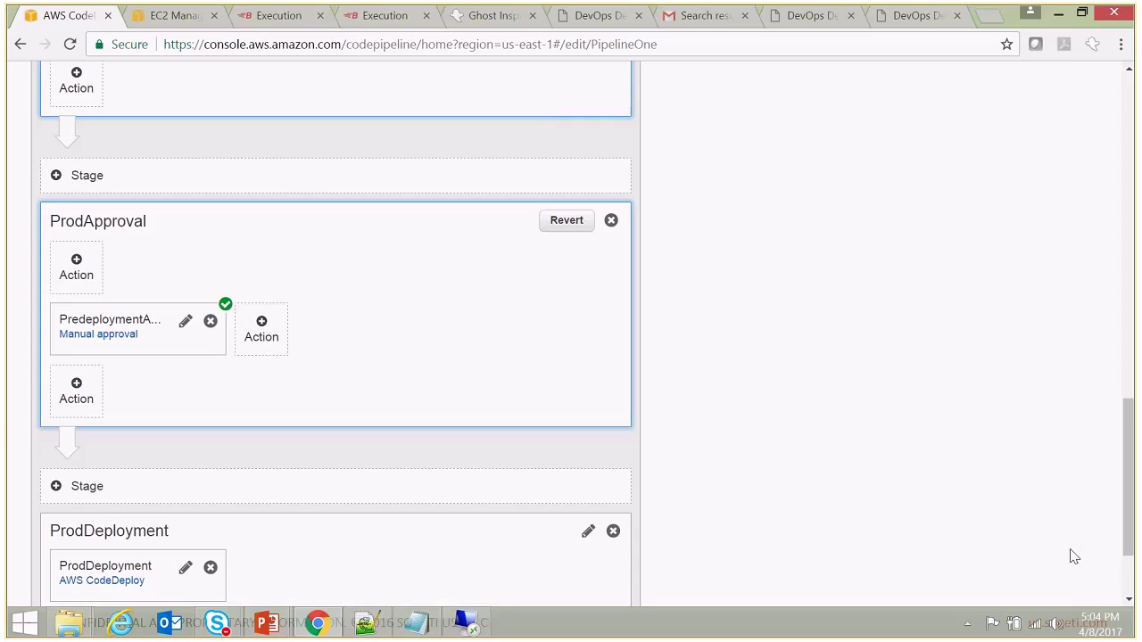
Review the ProdDeployment action's deployment provider, application name, deployment group and input artifact, and update the action.
left_click_drag(1129, 506, 1131, 596)
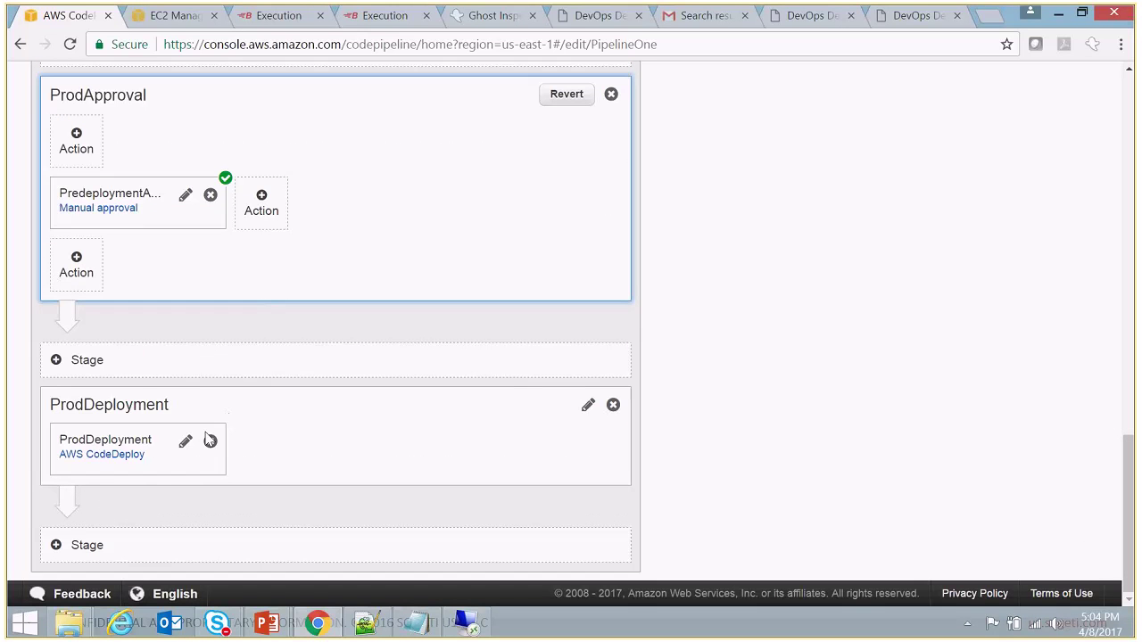
left_click(186, 446)
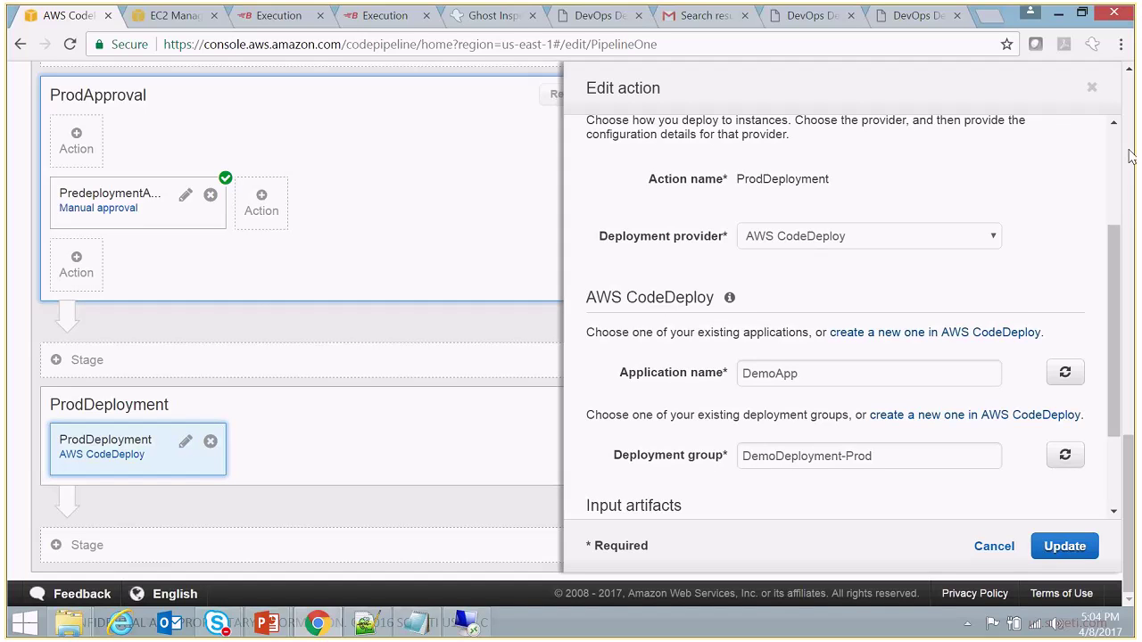
scroll(1115, 160, "up", 3)
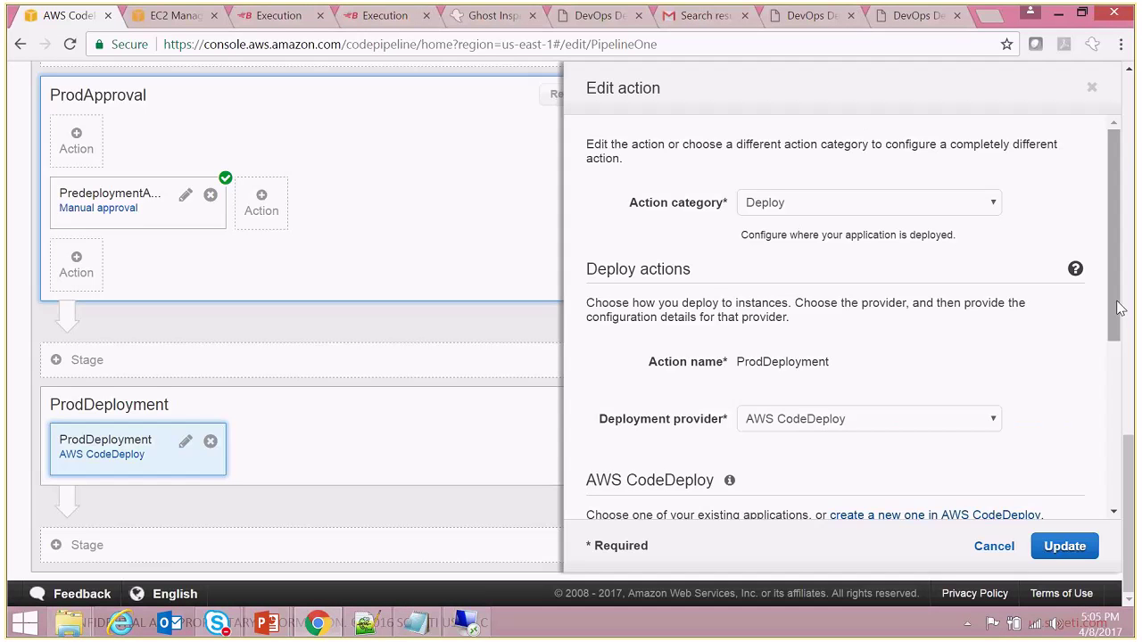
left_click_drag(1117, 301, 1117, 472)
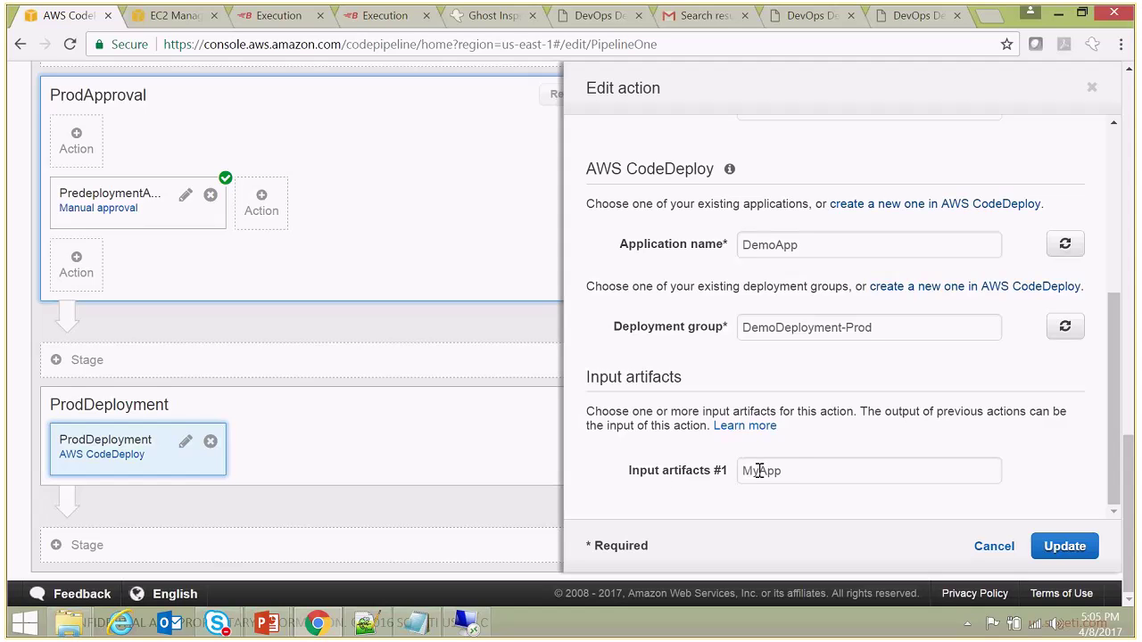
left_click(1063, 546)
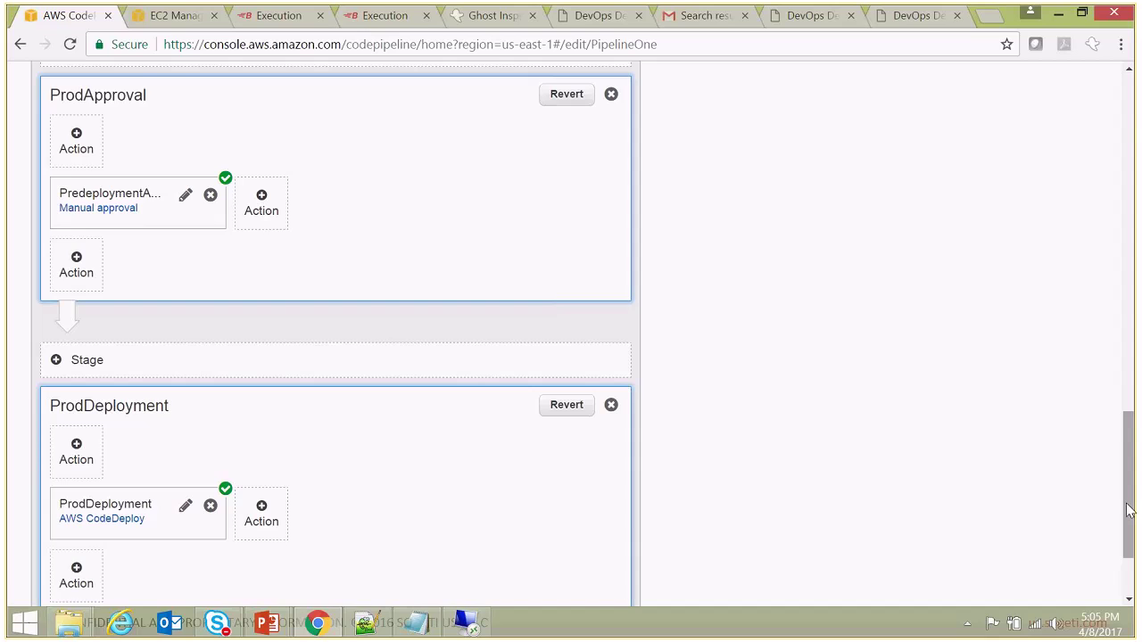
Save the changes to PipelineOne, confirm the save, and view the pipeline's stages.
left_click_drag(1128, 511, 1131, 575)
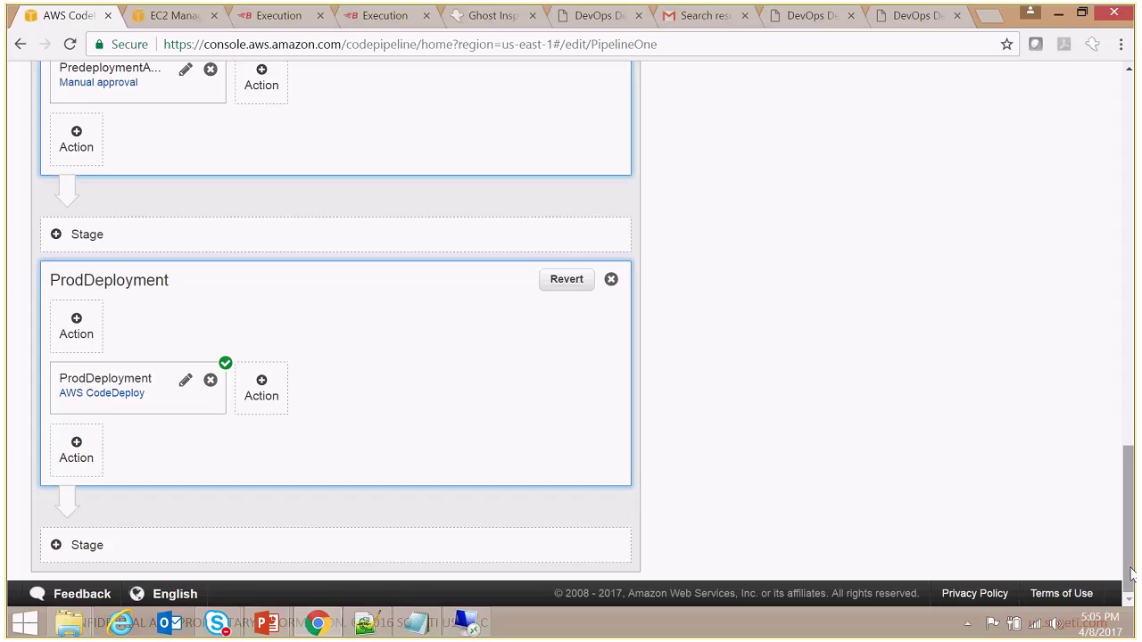
left_click_drag(1131, 575, 1122, 197)
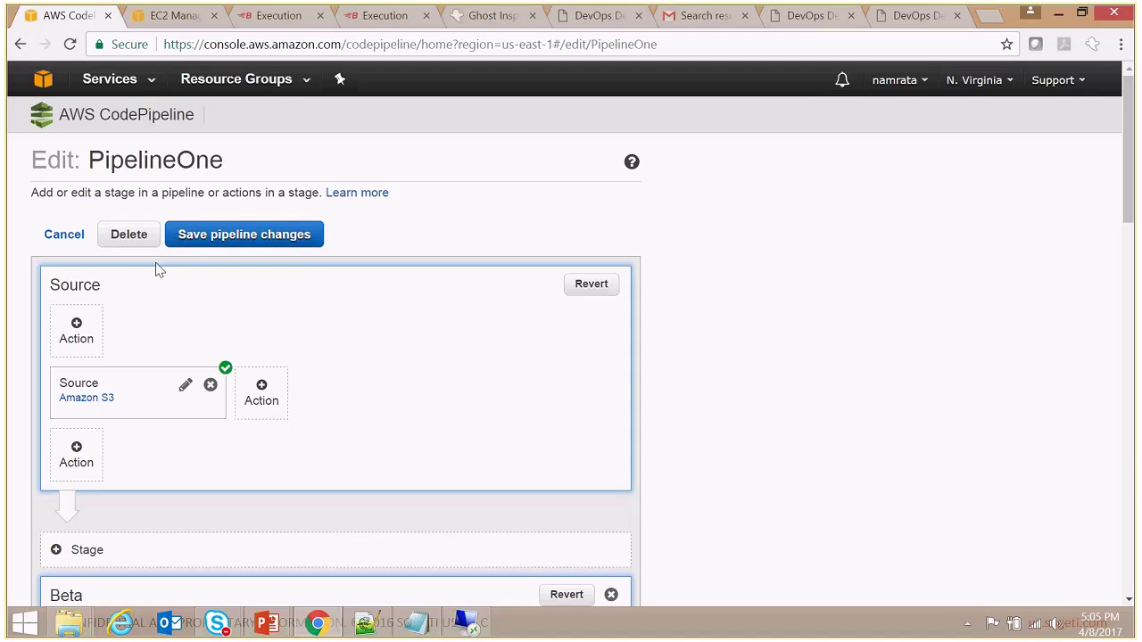
left_click(211, 239)
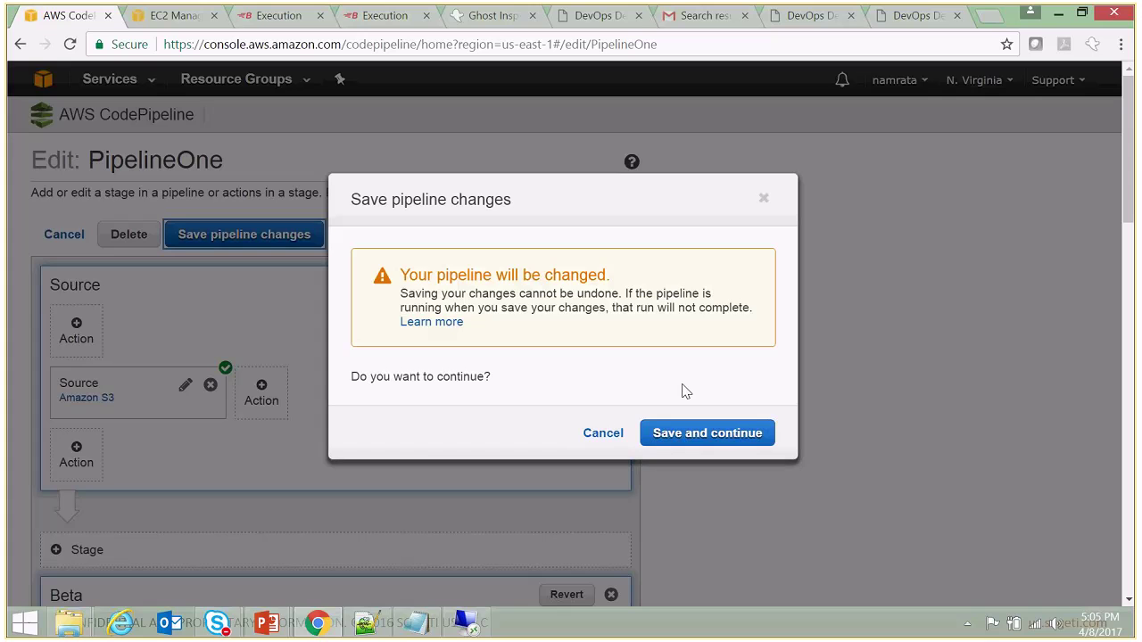
left_click(688, 440)
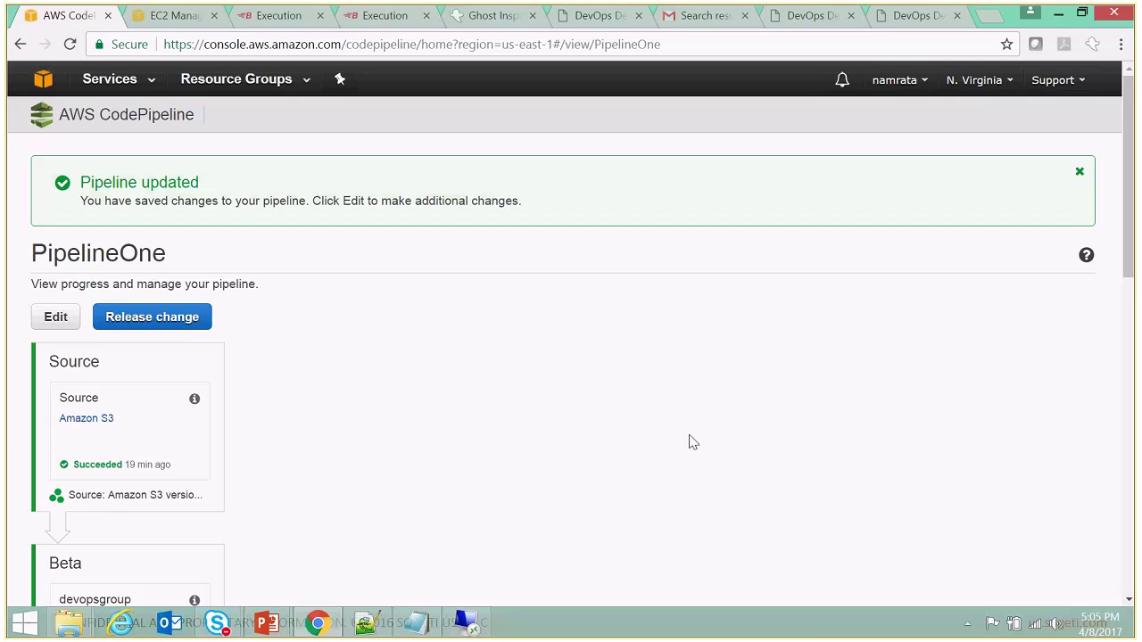
scroll(692, 441, "down", 3)
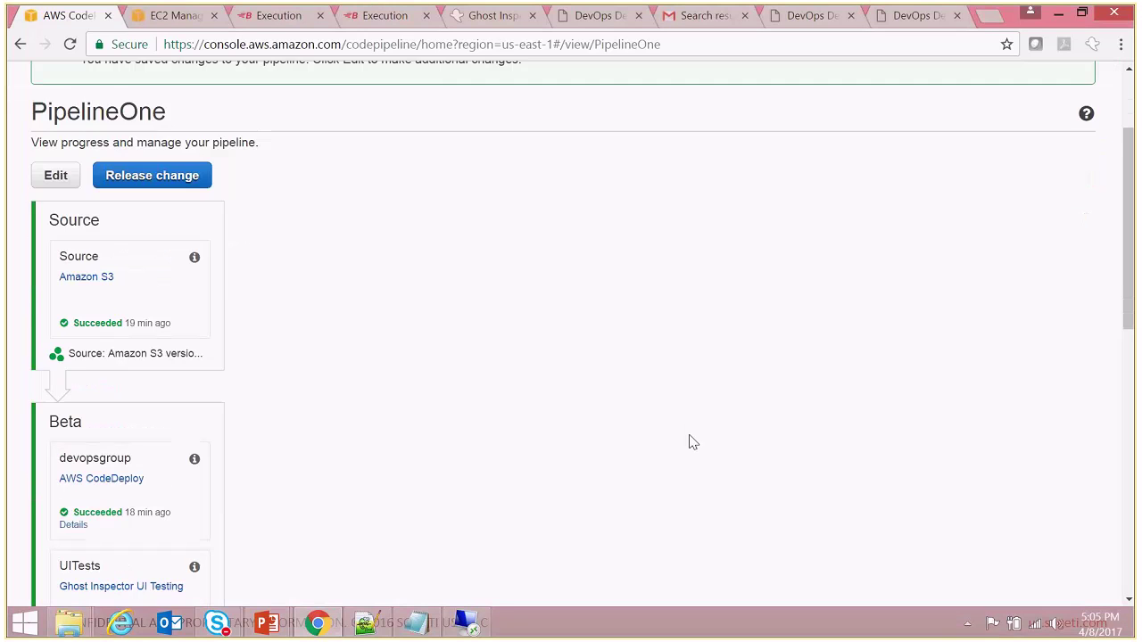